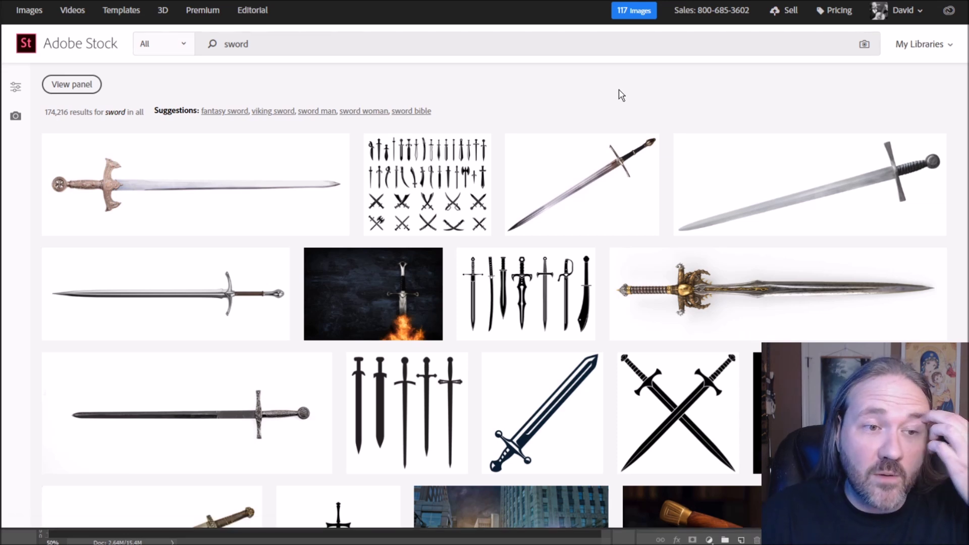
# - Browse the Adobe Stock search results for a suitable sword image
pyautogui.scroll(-2, 625, 145)
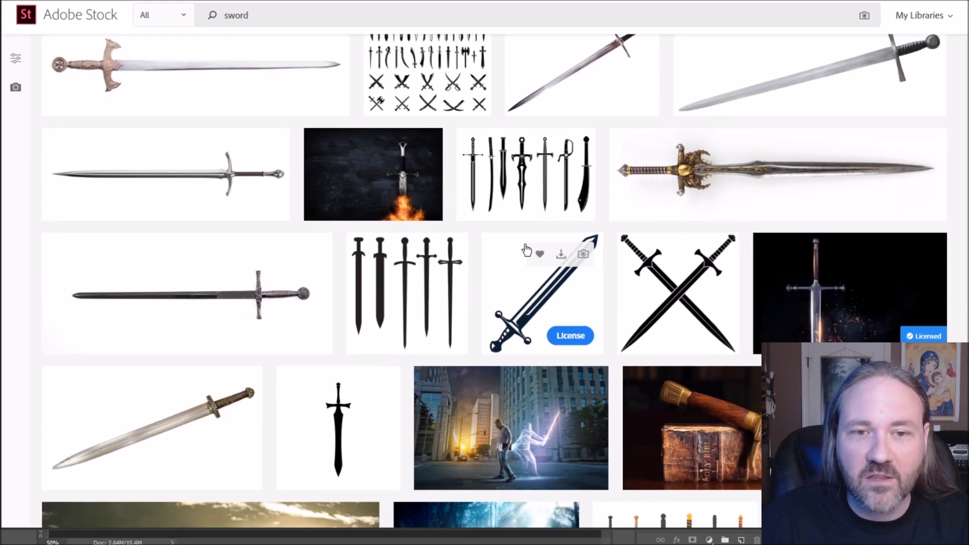
pyautogui.scroll(2, 527, 249)
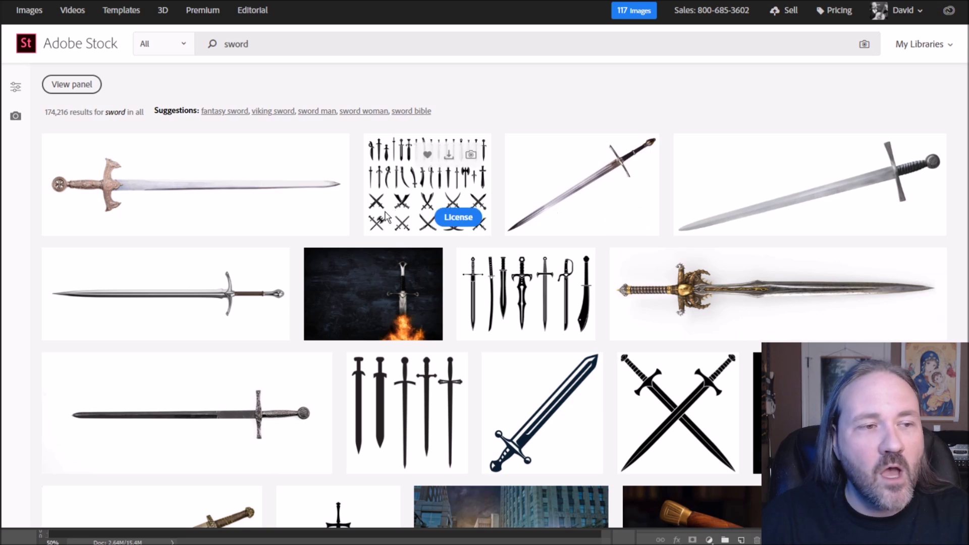
pyautogui.scroll(-2, 292, 325)
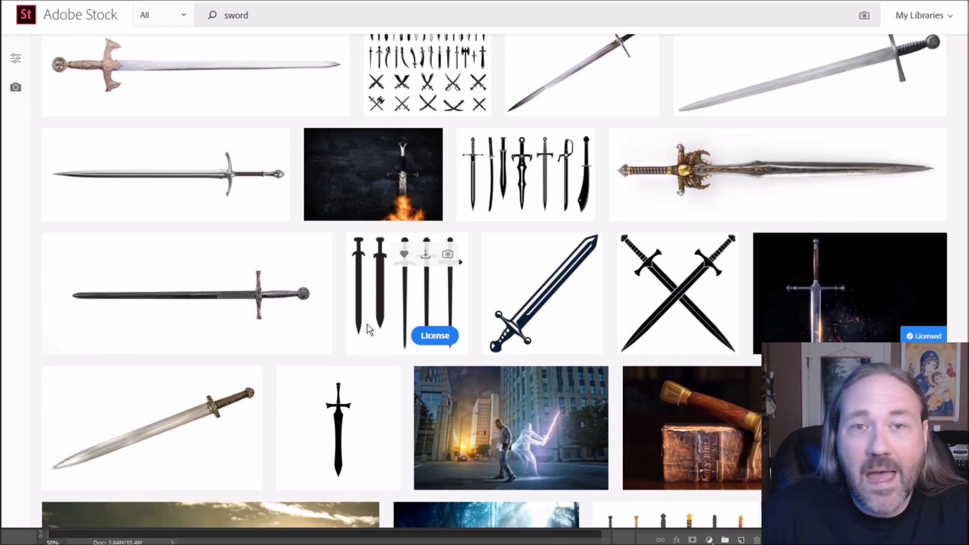
pyautogui.scroll(2, 364, 324)
pyautogui.moveTo(305, 208)
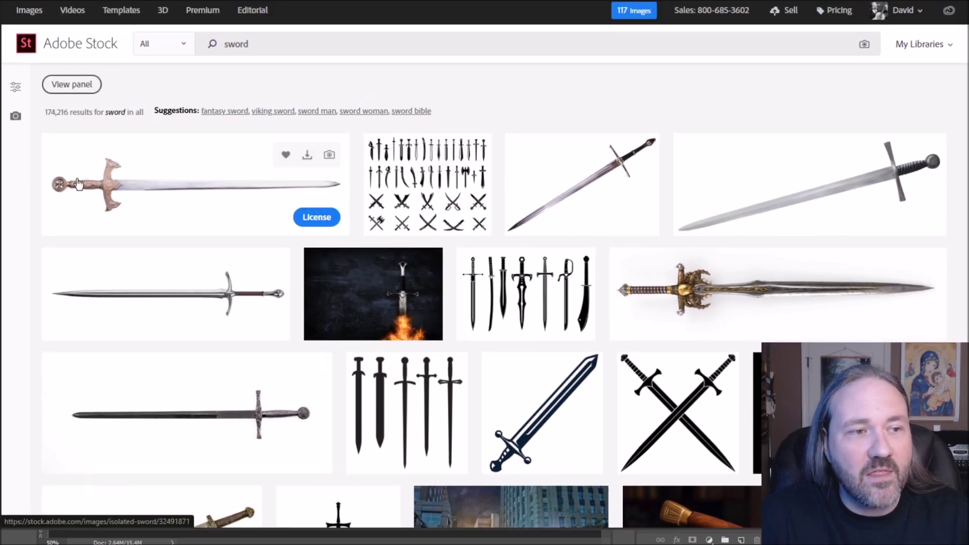
pyautogui.scroll(-2, 303, 182)
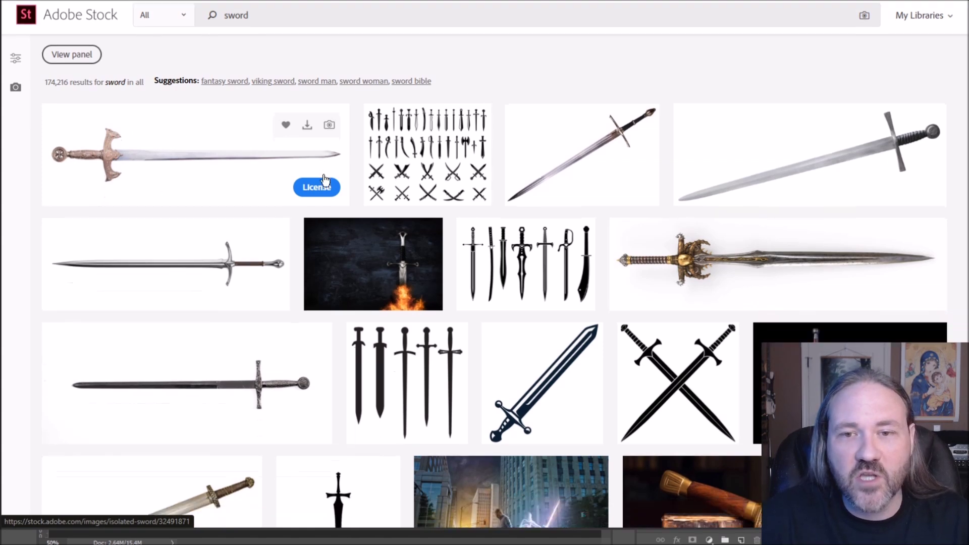
pyautogui.scroll(2, 608, 238)
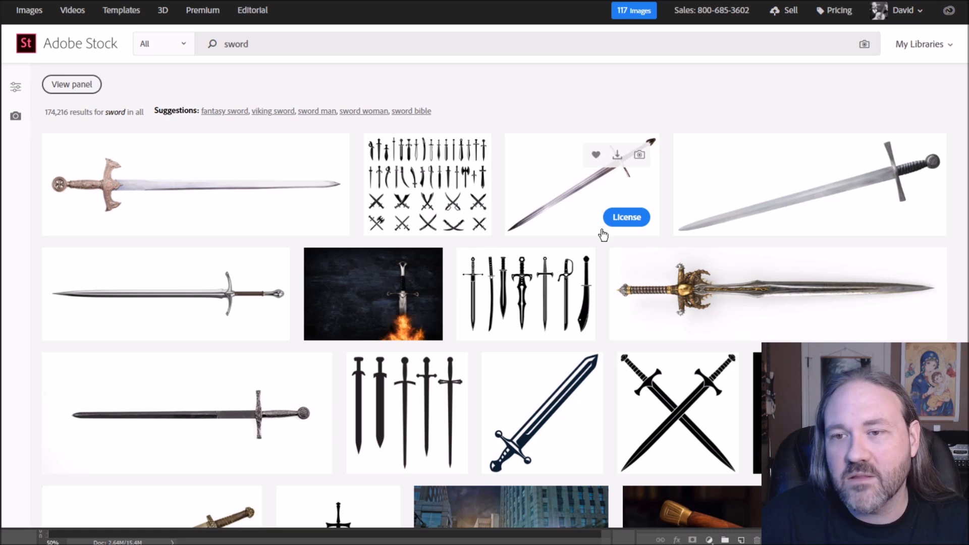
pyautogui.scroll(-5, 596, 210)
pyautogui.scroll(3, 478, 172)
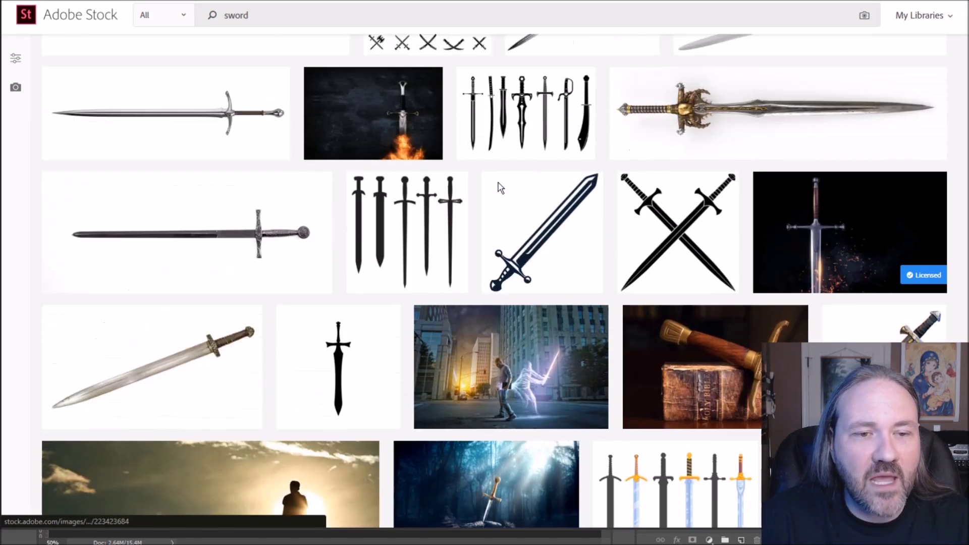
pyautogui.scroll(1, 373, 263)
pyautogui.scroll(2, 367, 275)
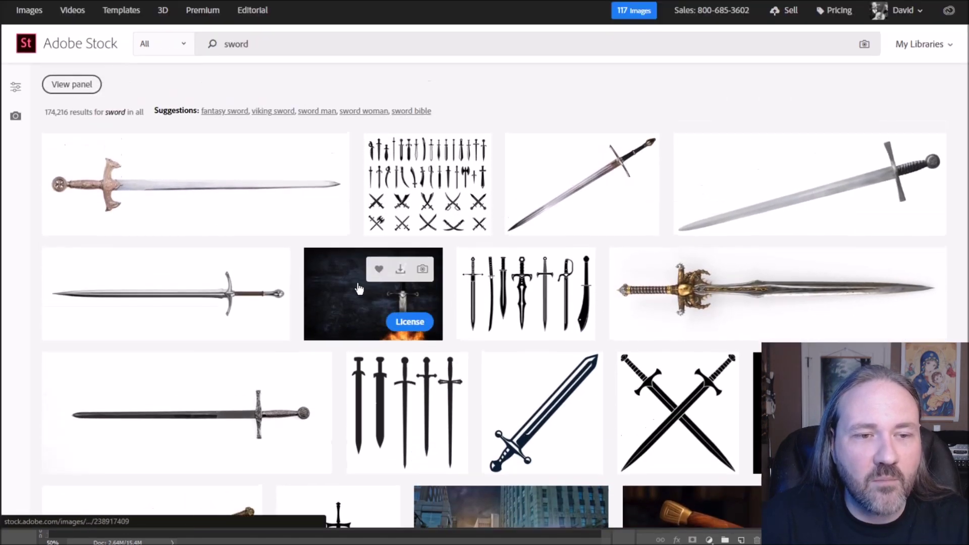
# - Examine the detail preview of the silver sword standing in flames
pyautogui.scroll(-5, 655, 308)
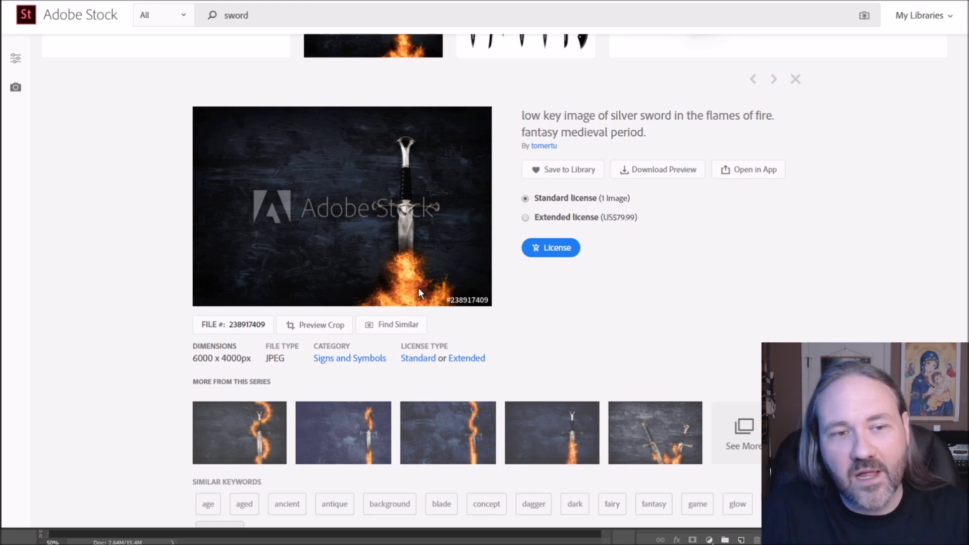
pyautogui.scroll(3, 419, 293)
pyautogui.scroll(-1, 429, 439)
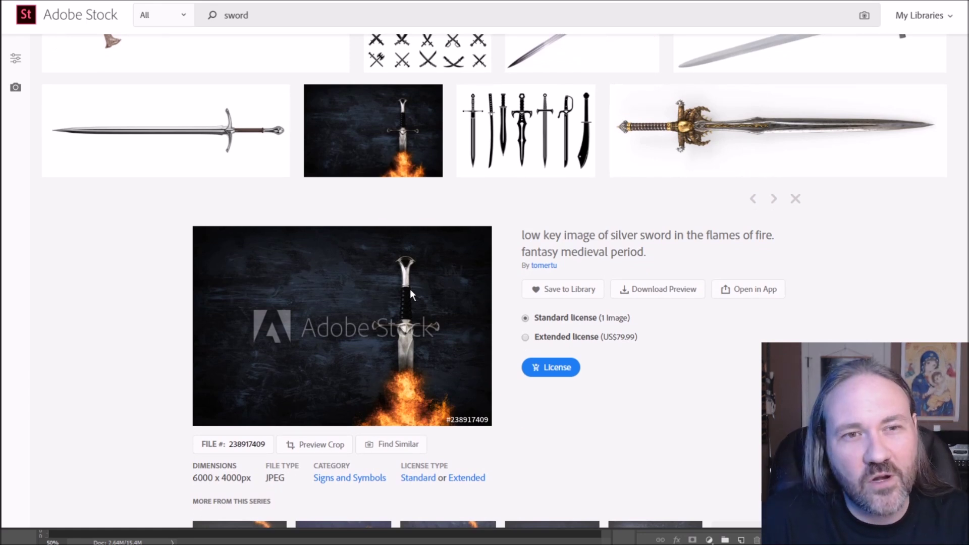
pyautogui.scroll(1, 410, 292)
pyautogui.scroll(1, 331, 244)
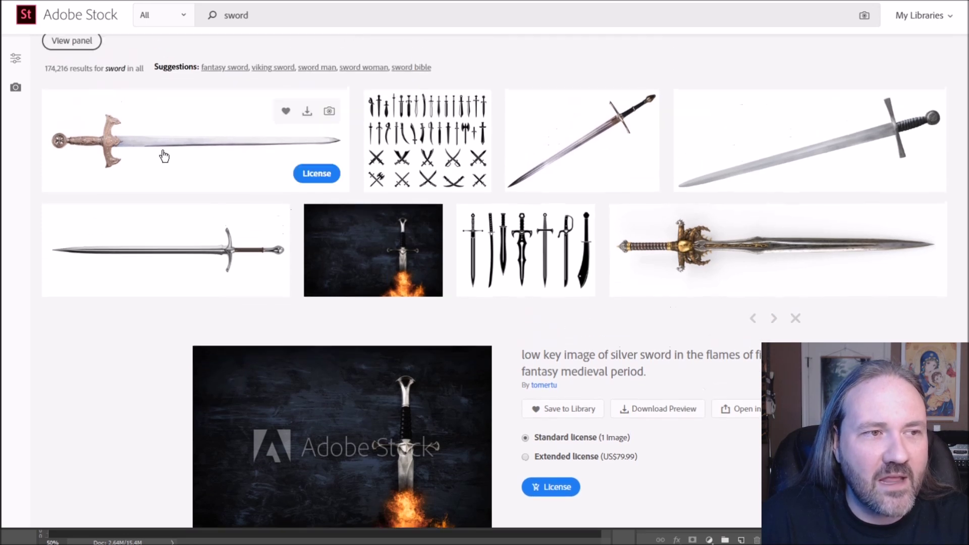
# - View the details of the isolated sword with the bronze hilt and of the licensed sword on a dark background
pyautogui.click(130, 145)
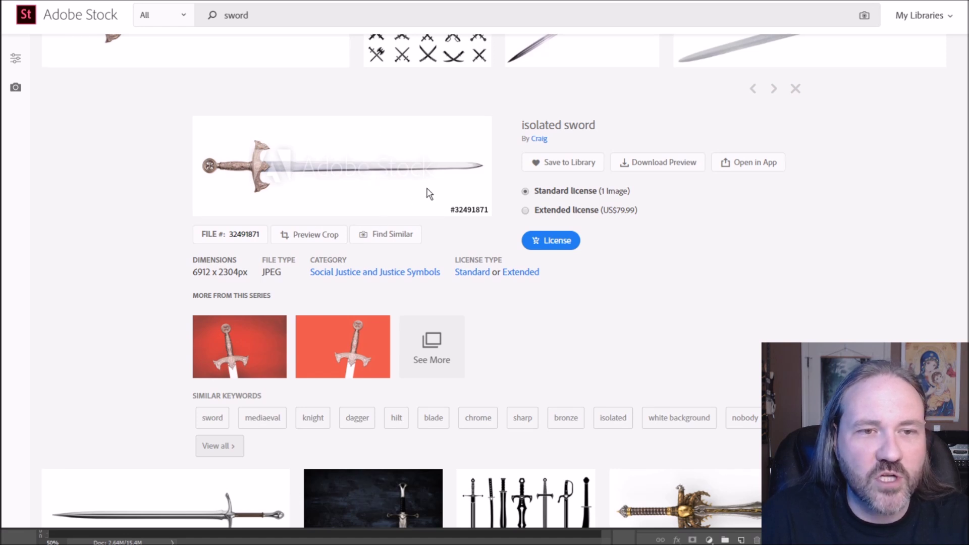
pyautogui.scroll(3, 425, 197)
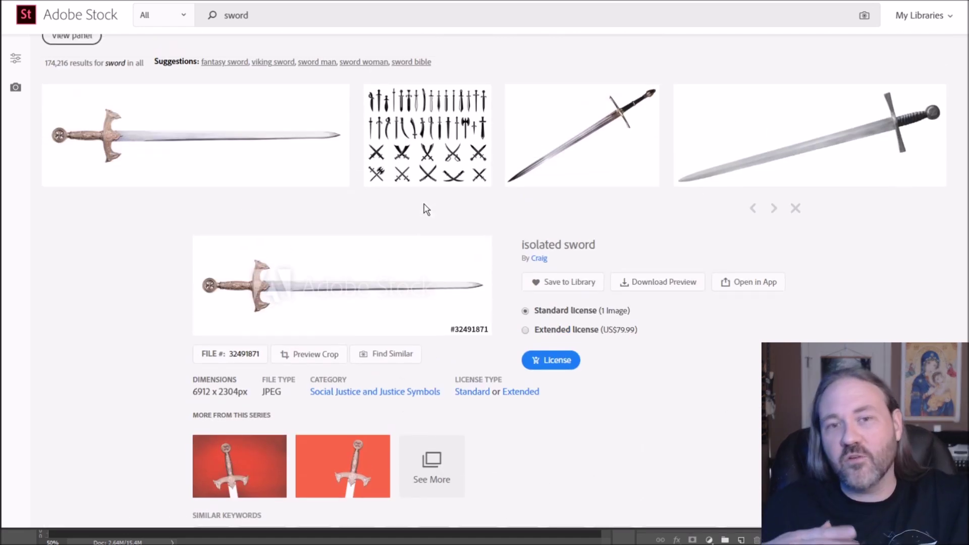
pyautogui.scroll(-10, 424, 204)
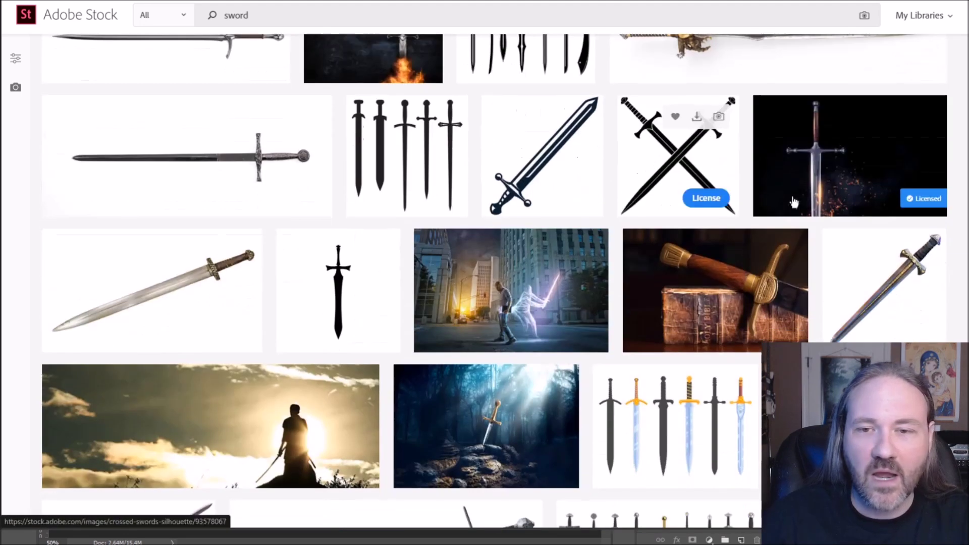
pyautogui.click(819, 186)
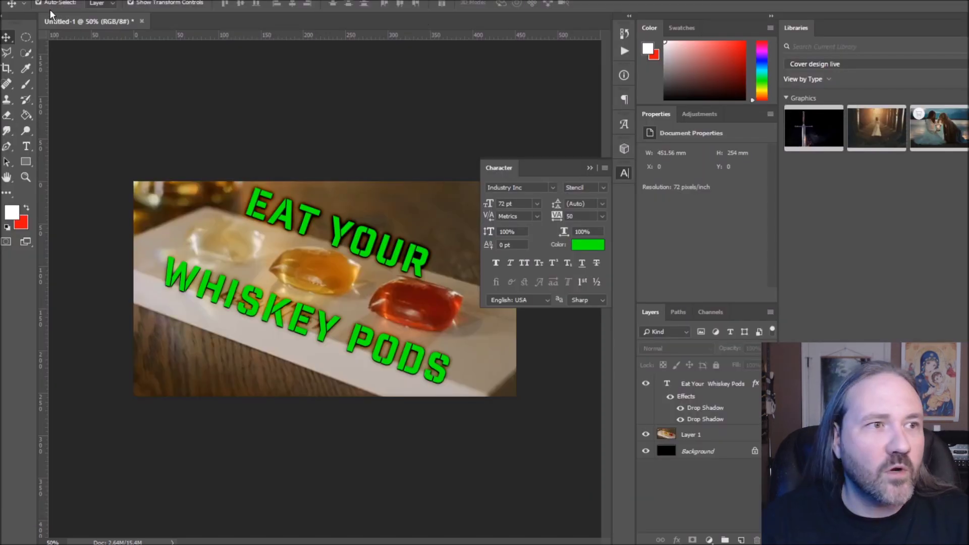
# - Switch to Photoshop and create a 5 x 8 in document at 300 ppi with a black background
pyautogui.click(20, 1)
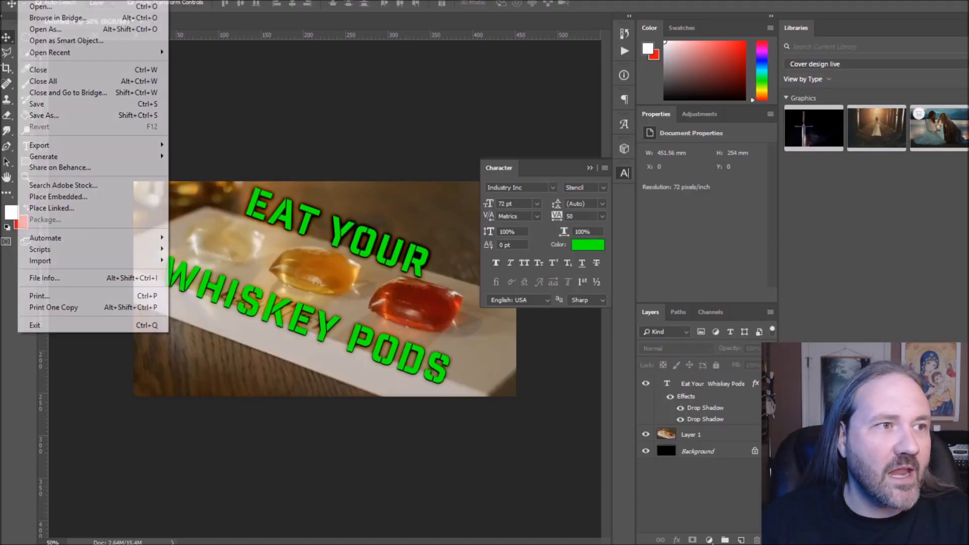
pyautogui.click(38, 7)
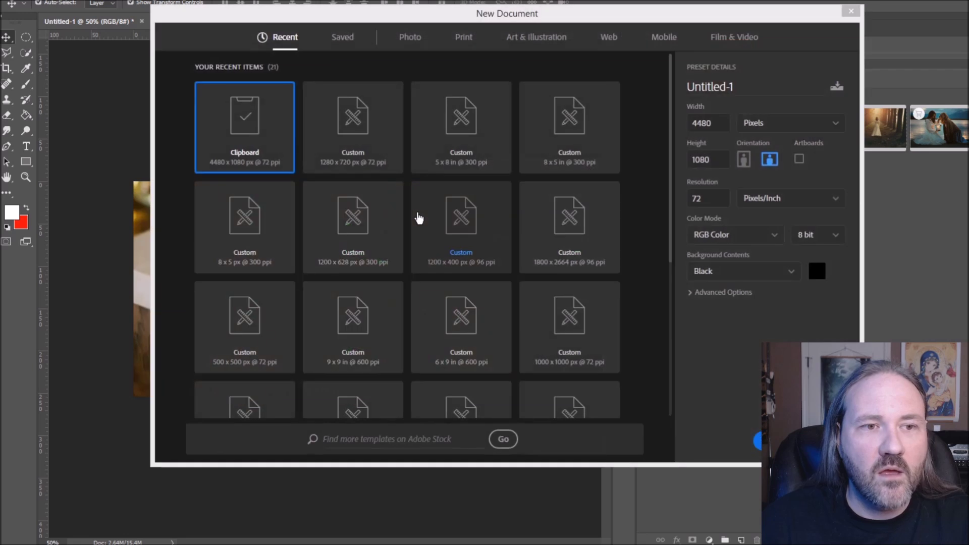
pyautogui.click(430, 125)
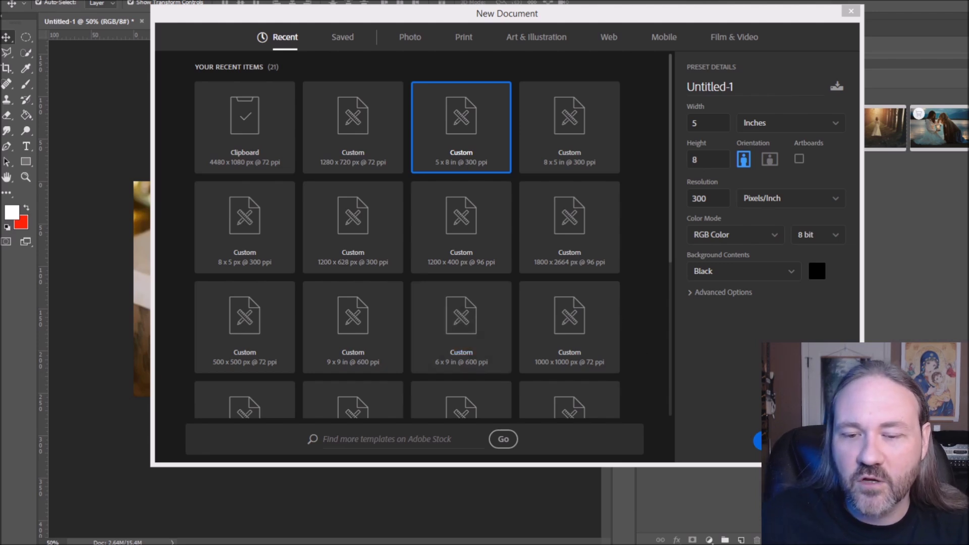
pyautogui.press('Return')
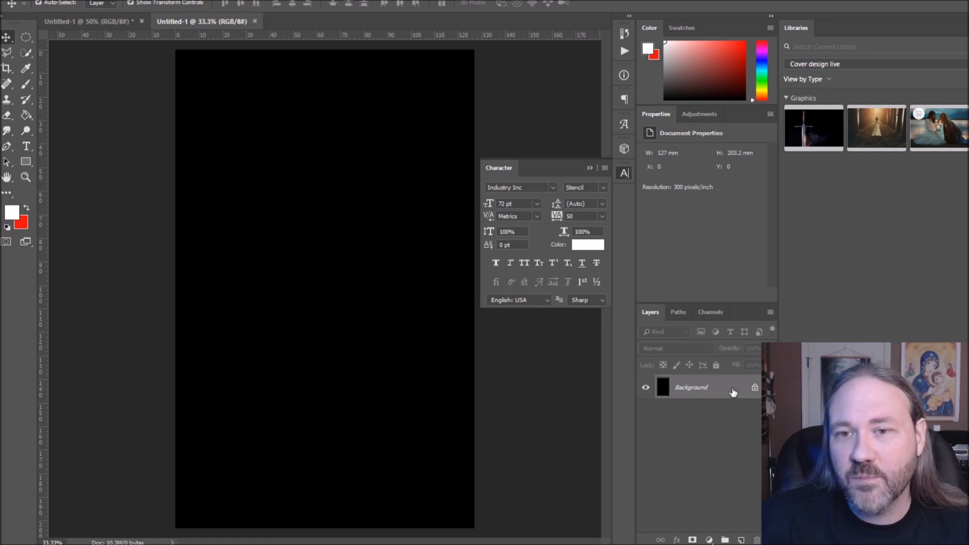
# - Place the metal sword image from the Cover design live library onto the black canvas
pyautogui.moveTo(812, 121)
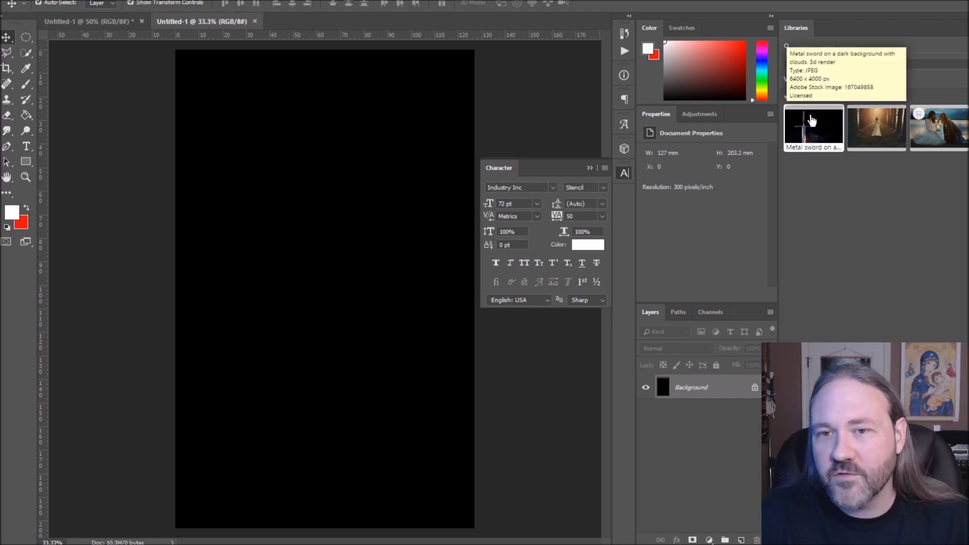
pyautogui.moveTo(815, 127); pyautogui.dragTo(268, 262)
pyautogui.moveTo(230, 289); pyautogui.dragTo(269, 301)
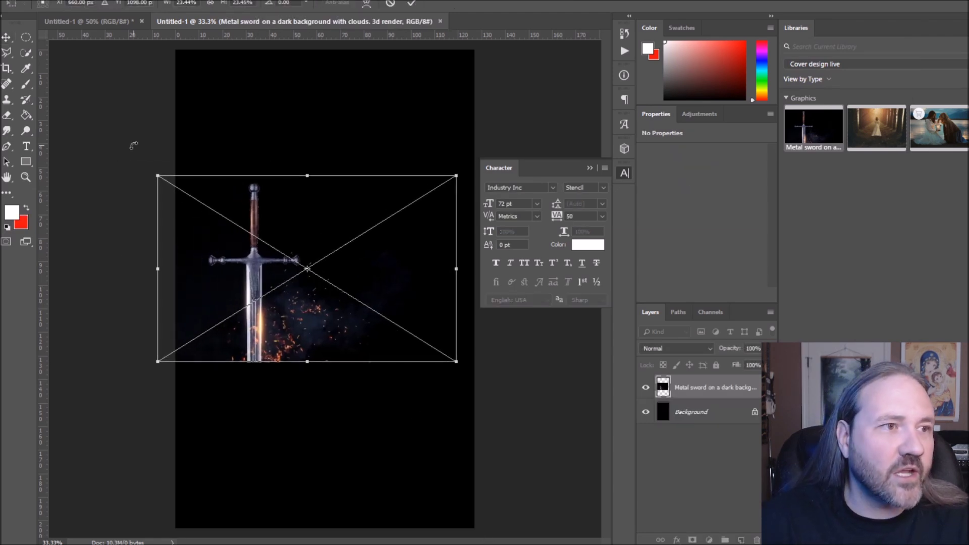
# - Flip the placed sword image horizontally and move it into the canvas's upper-left area
pyautogui.rightClick(260, 256)
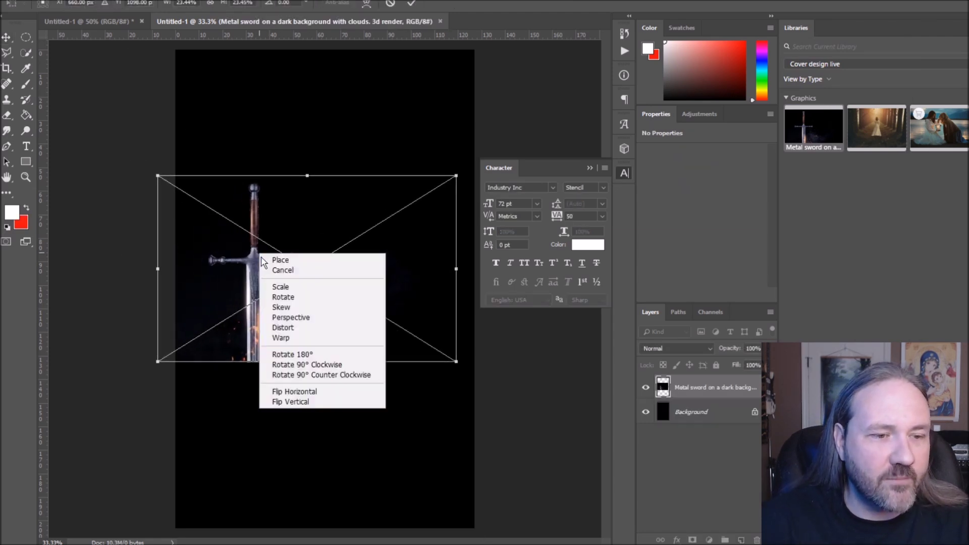
pyautogui.click(301, 395)
pyautogui.moveTo(373, 272); pyautogui.dragTo(249, 195)
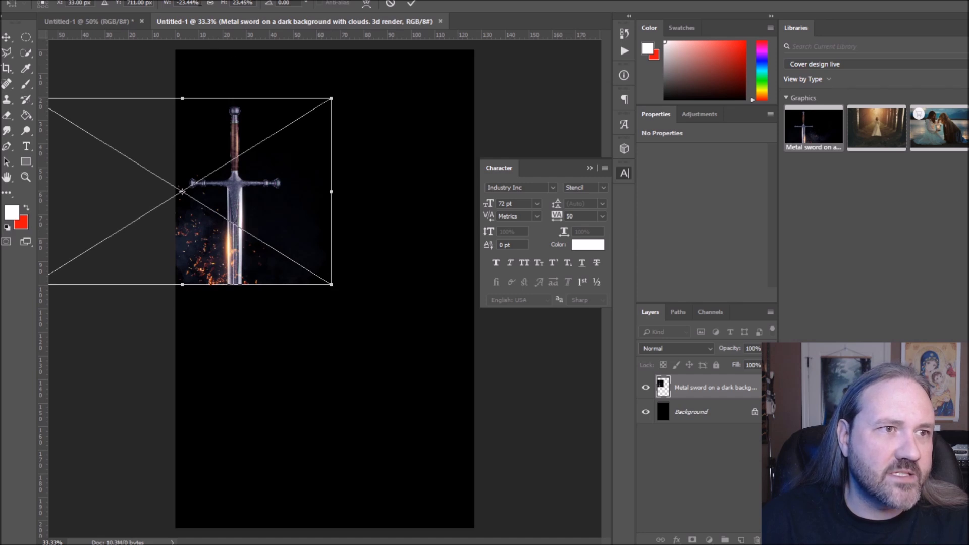
# - Scale the sword image to about 48%, position the sword near the canvas centre with its blade reaching the bottom edge, and apply the placement
pyautogui.moveTo(331, 284); pyautogui.dragTo(486, 484)
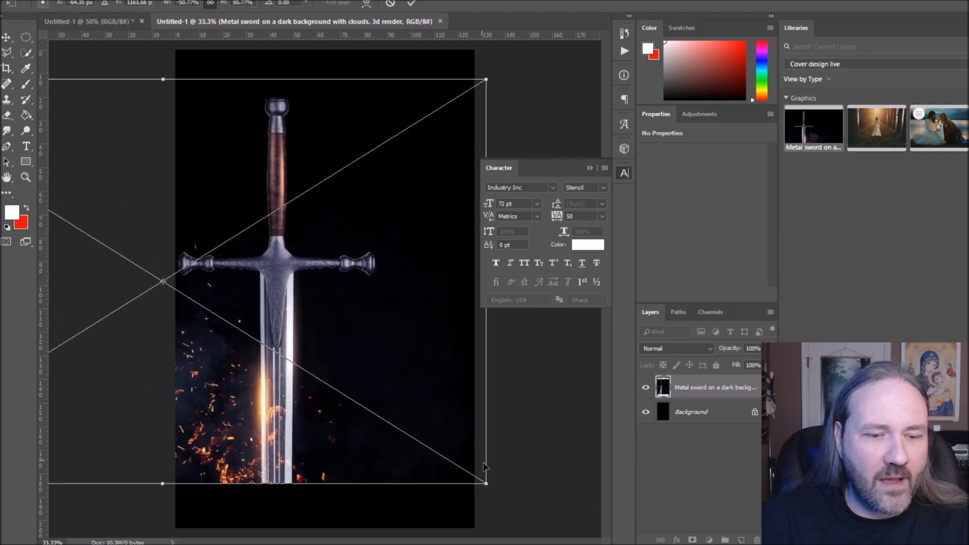
pyautogui.moveTo(313, 347); pyautogui.dragTo(348, 391)
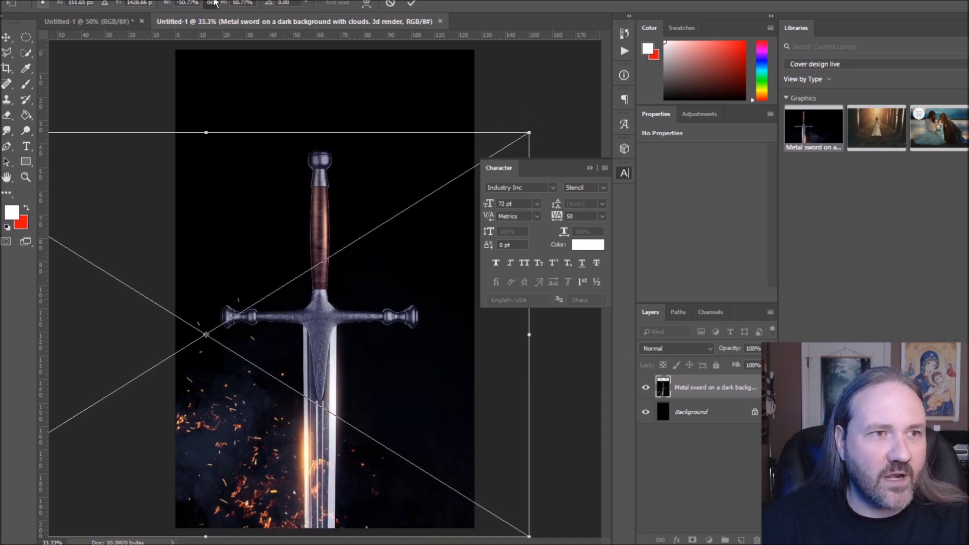
pyautogui.moveTo(529, 133); pyautogui.dragTo(493, 156)
pyautogui.moveTo(275, 304); pyautogui.dragTo(298, 300)
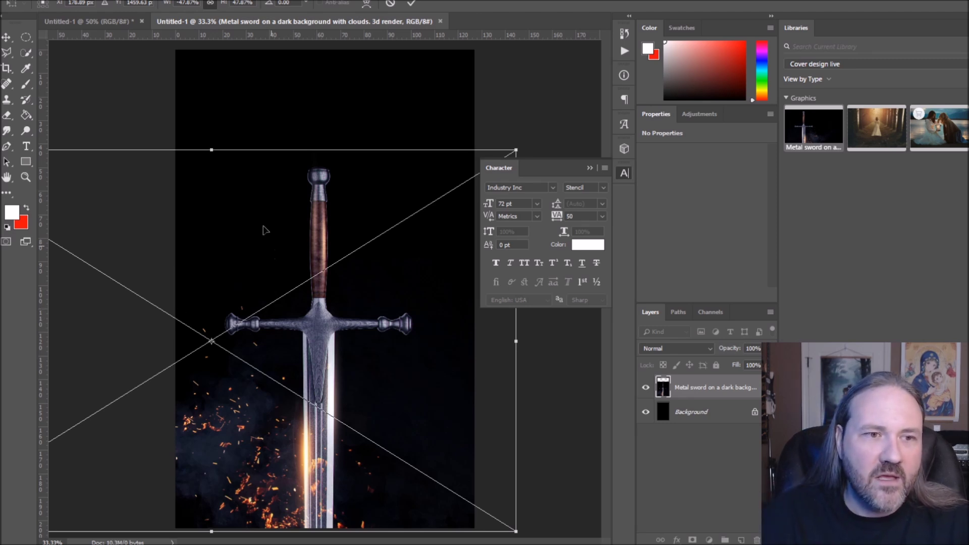
pyautogui.press('v')
pyautogui.click(518, 181)
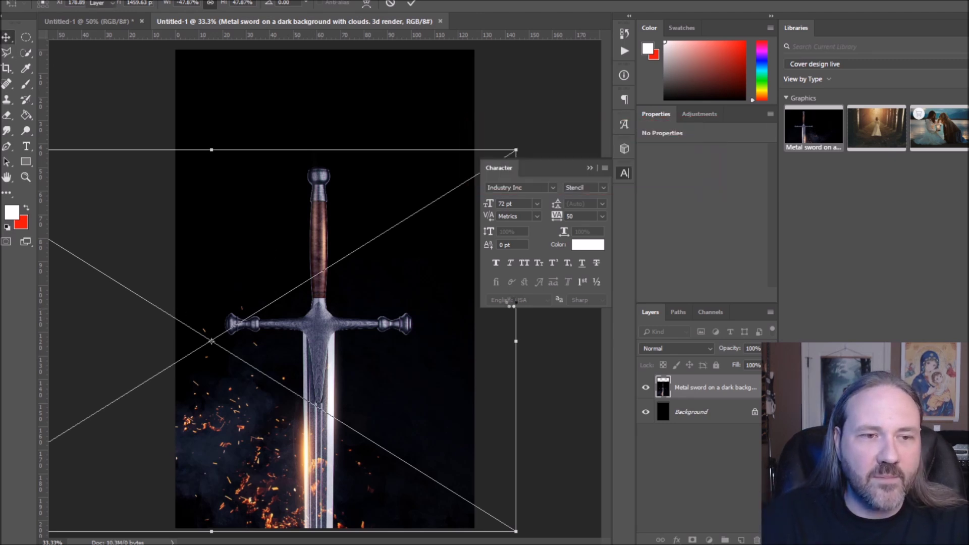
pyautogui.click(494, 112)
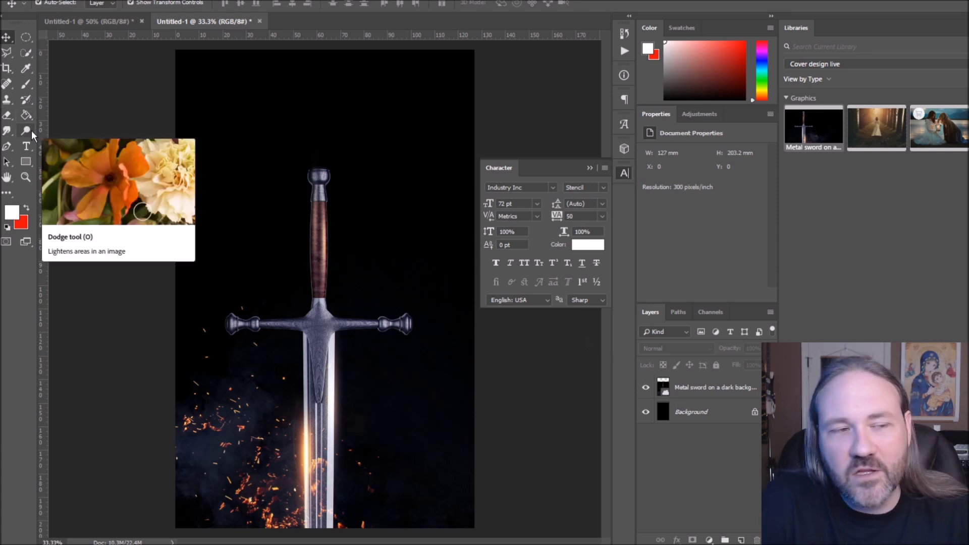
# - Add the title word "Forge" as white 72 pt Industry Inc Stencil text near the top of the cover
pyautogui.click(27, 147)
pyautogui.click(234, 74)
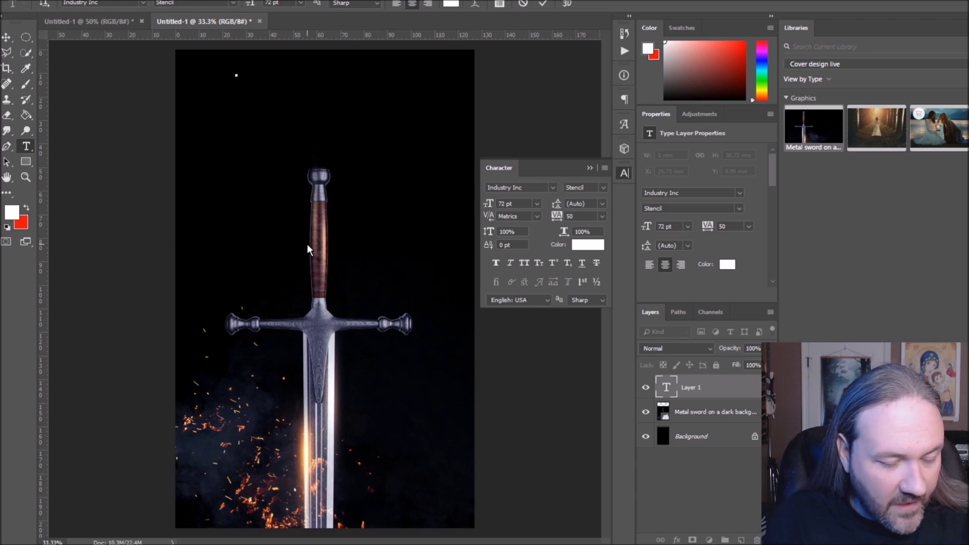
pyautogui.write('FORGE')
pyautogui.click(7, 37)
pyautogui.moveTo(282, 68); pyautogui.dragTo(331, 95)
# - Scale the FORGE text down to about 78%, position it at the cover's upper left, and apply the transformation
pyautogui.hotkey('ctrl', 't')
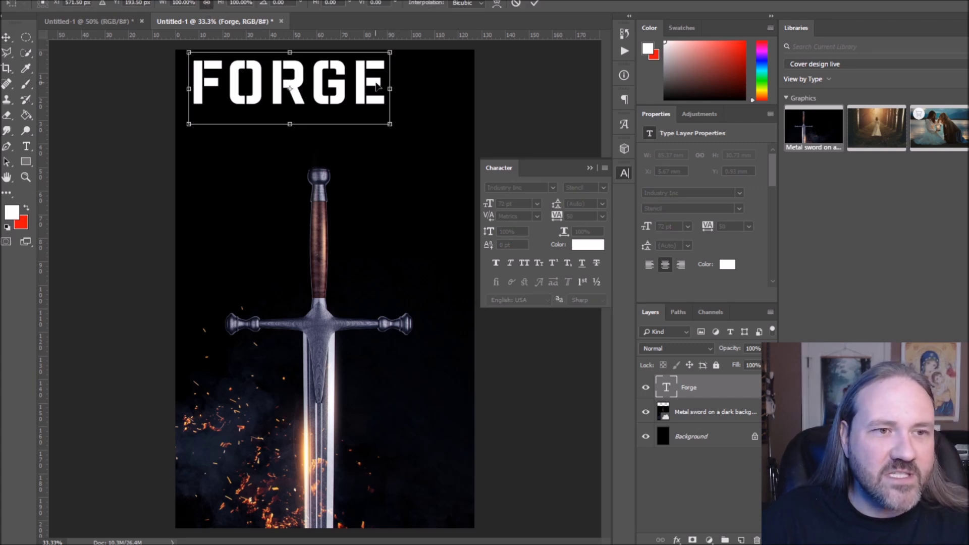
pyautogui.moveTo(390, 120); pyautogui.dragTo(342, 114)
pyautogui.moveTo(303, 81); pyautogui.dragTo(309, 91)
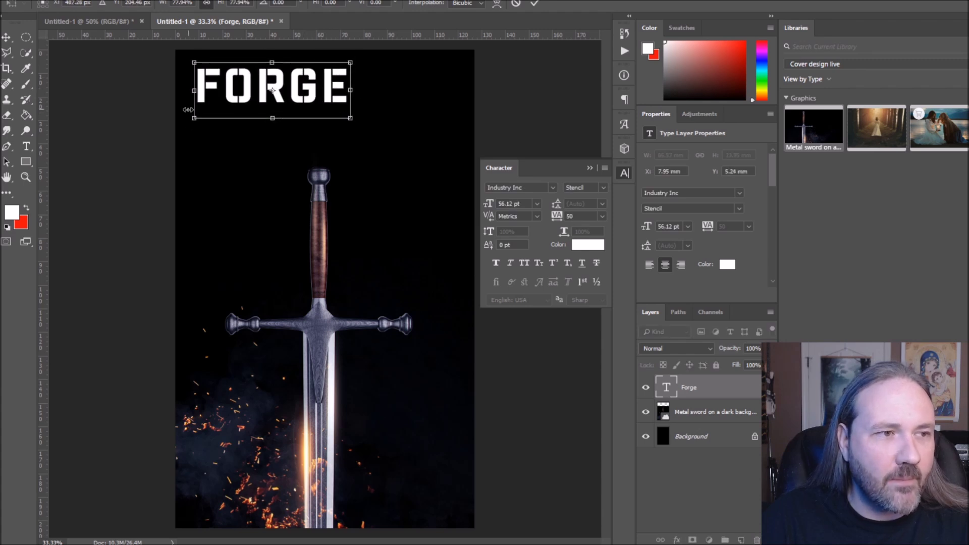
pyautogui.click(26, 146)
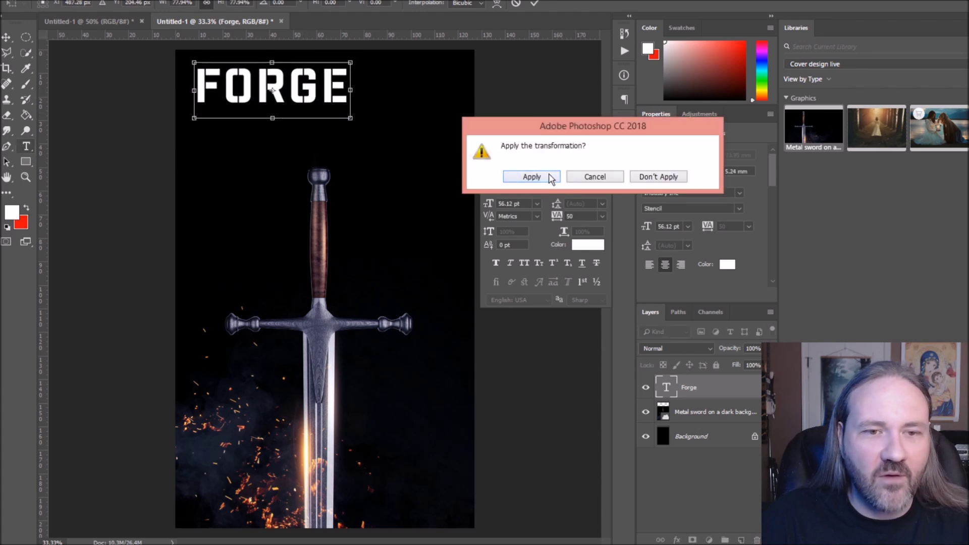
pyautogui.click(547, 176)
# - Add the title word "of" in white Industry Inc Stencil, scale it to about 57%, and place it beneath the start of FORGE
pyautogui.click(263, 133)
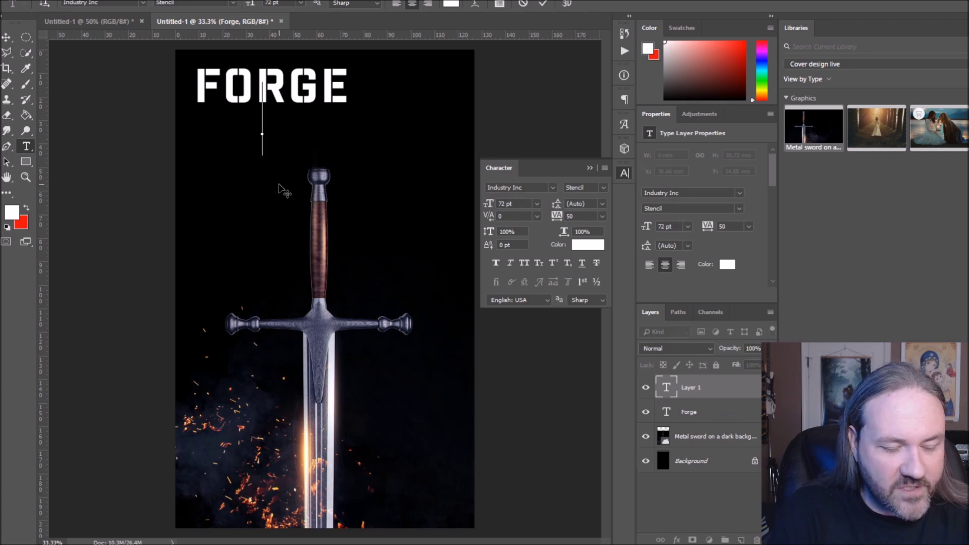
pyautogui.write('of')
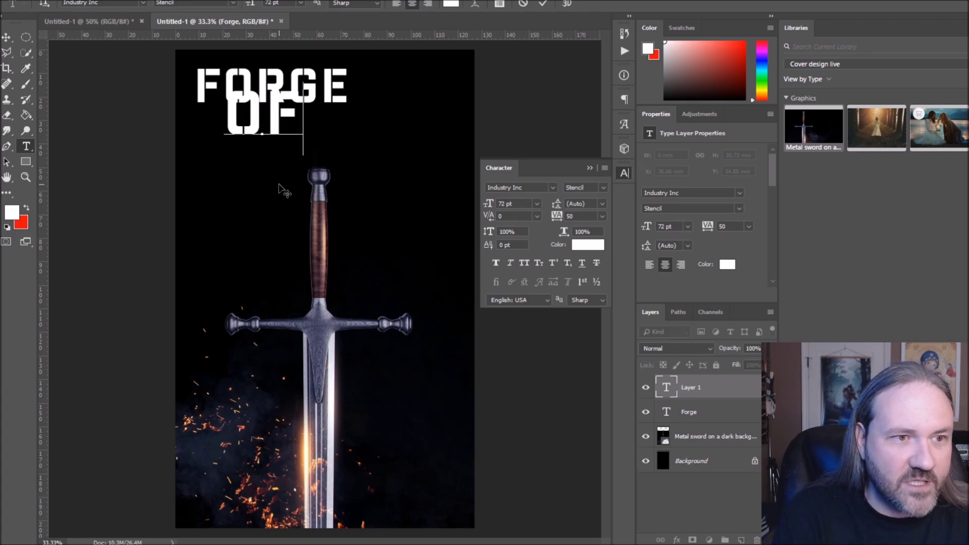
pyautogui.click(7, 38)
pyautogui.hotkey('ctrl', 't')
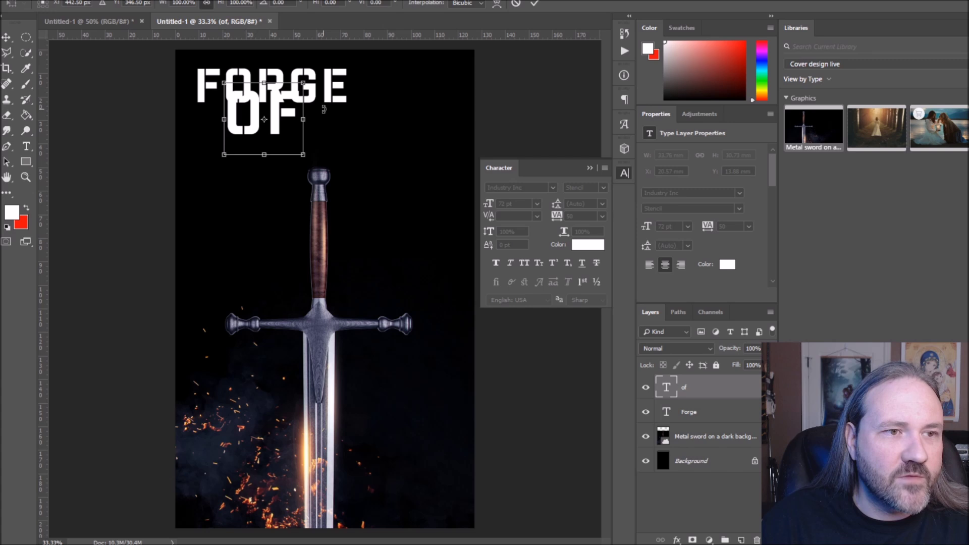
pyautogui.moveTo(303, 82); pyautogui.dragTo(248, 134)
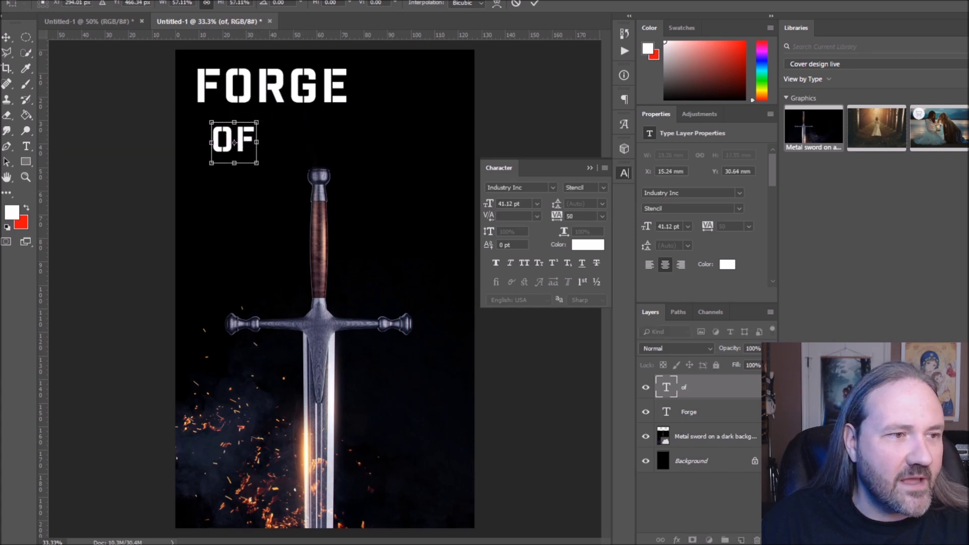
pyautogui.click(26, 145)
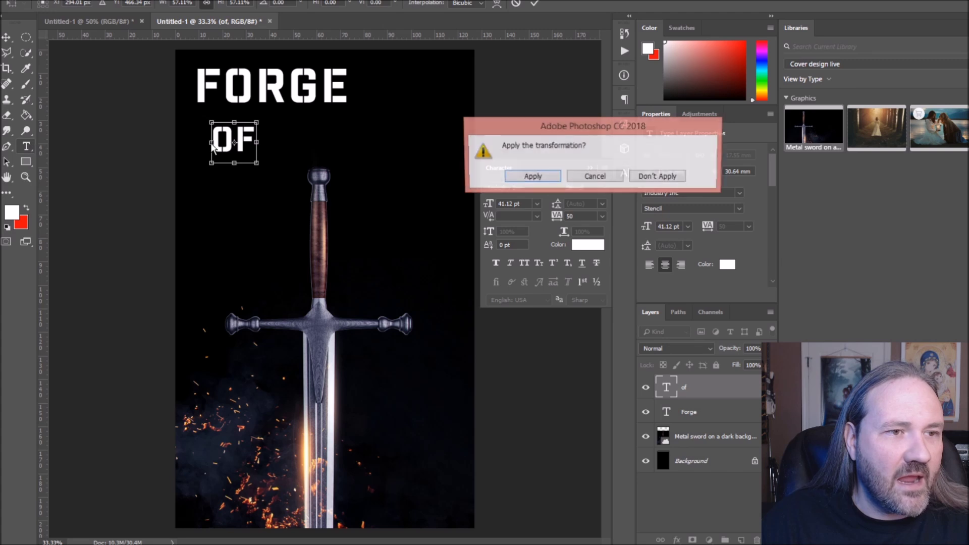
pyautogui.click(530, 177)
# - Add the title word "Winter" as white 72 pt Industry Inc Stencil text near the top of the cover
pyautogui.click(284, 133)
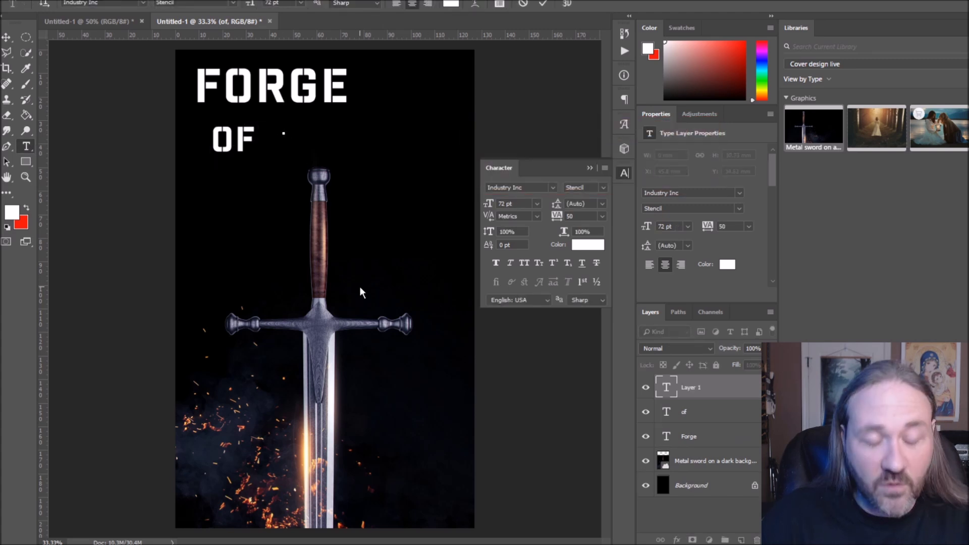
pyautogui.write('WINTER')
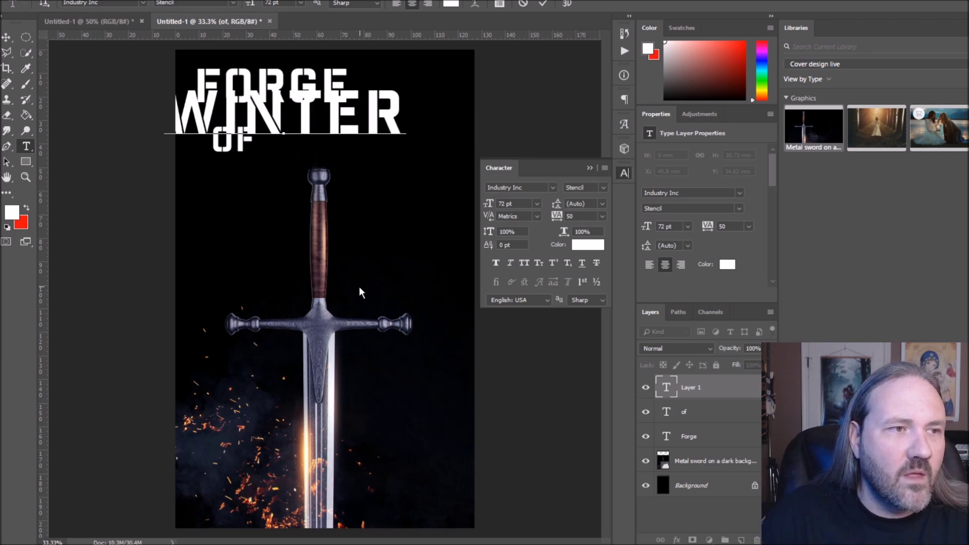
pyautogui.hotkey('ctrl', 'Return')
# - Scale WINTER to about 81% and place it directly after OF, then move FORGE above it so their left edges line up
pyautogui.hotkey('ctrl', 't')
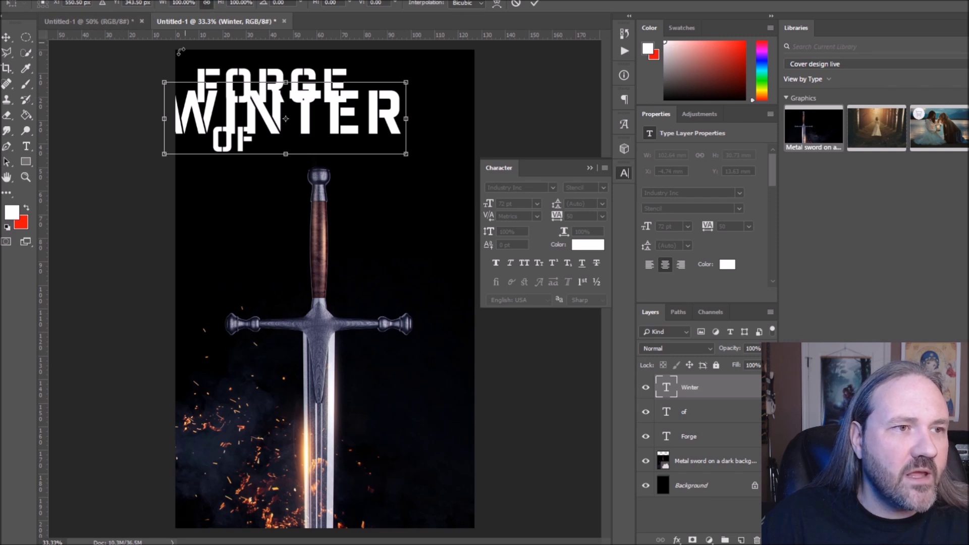
pyautogui.moveTo(165, 80); pyautogui.dragTo(209, 94)
pyautogui.moveTo(322, 115); pyautogui.dragTo(374, 136)
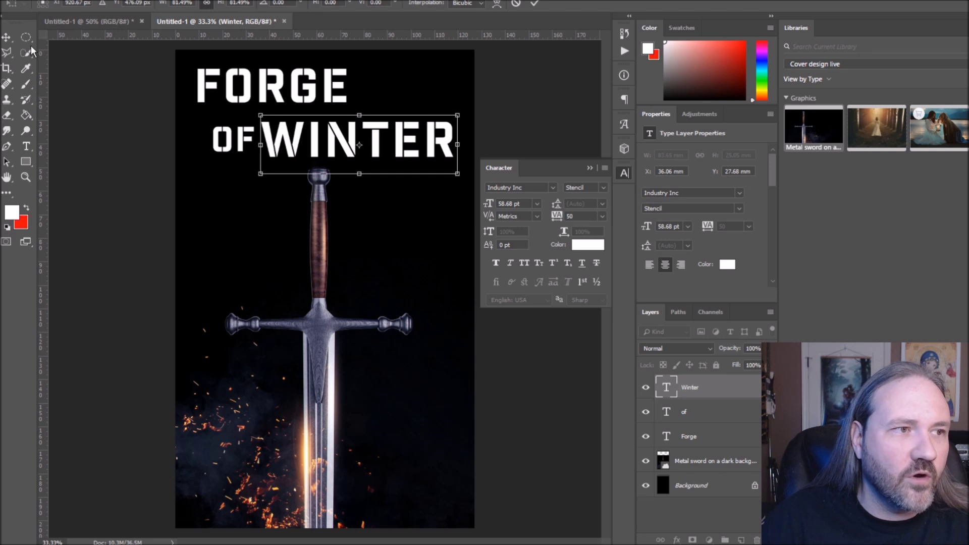
pyautogui.click(6, 36)
pyautogui.click(525, 175)
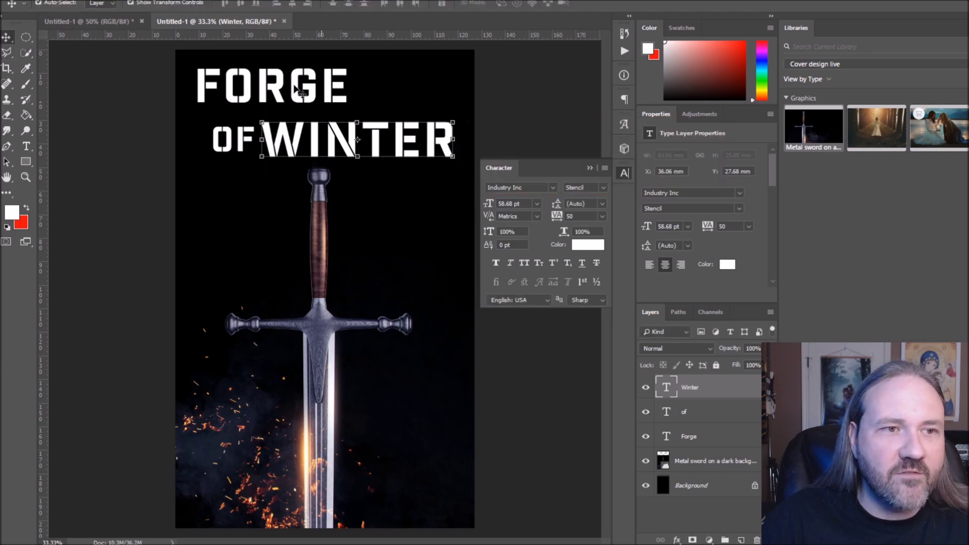
pyautogui.moveTo(296, 80); pyautogui.dragTo(361, 83)
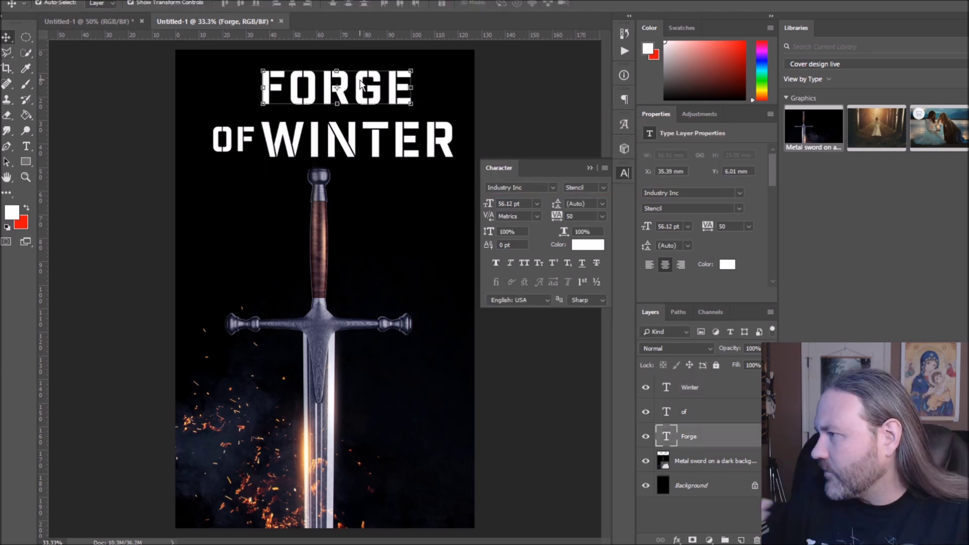
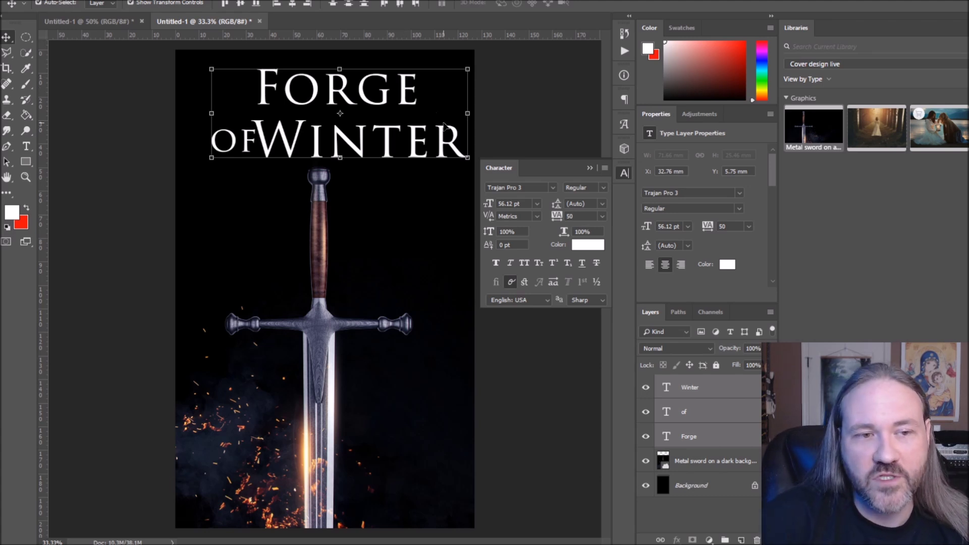
# - Try Cinzel and Cinzel Decorative Bold on the three title words, settling on Cinzel Decorative Regular
pyautogui.click(553, 188)
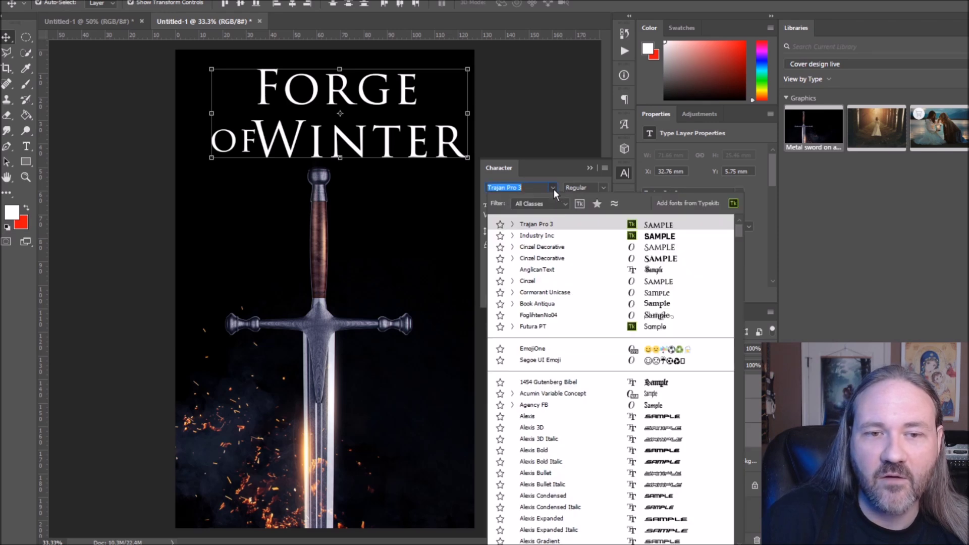
pyautogui.click(559, 250)
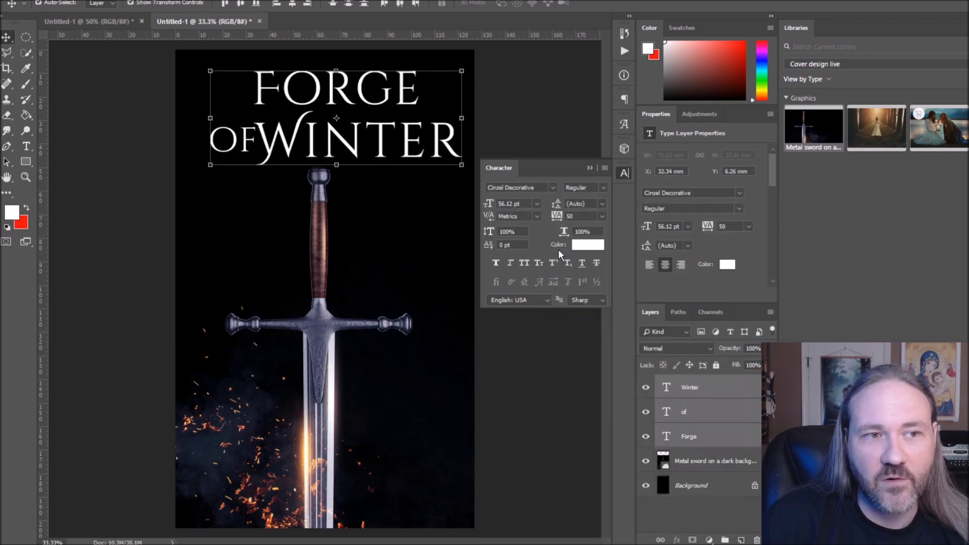
pyautogui.click(553, 187)
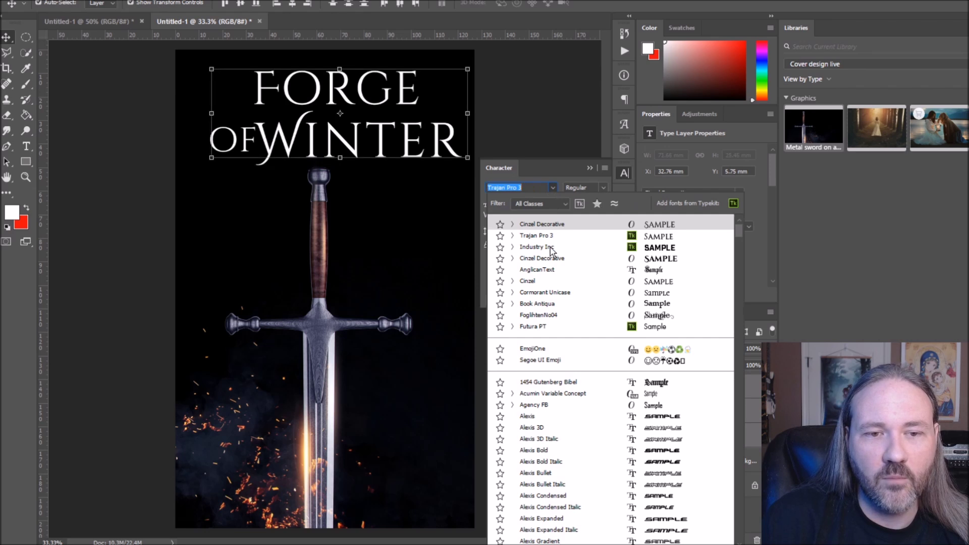
pyautogui.click(551, 284)
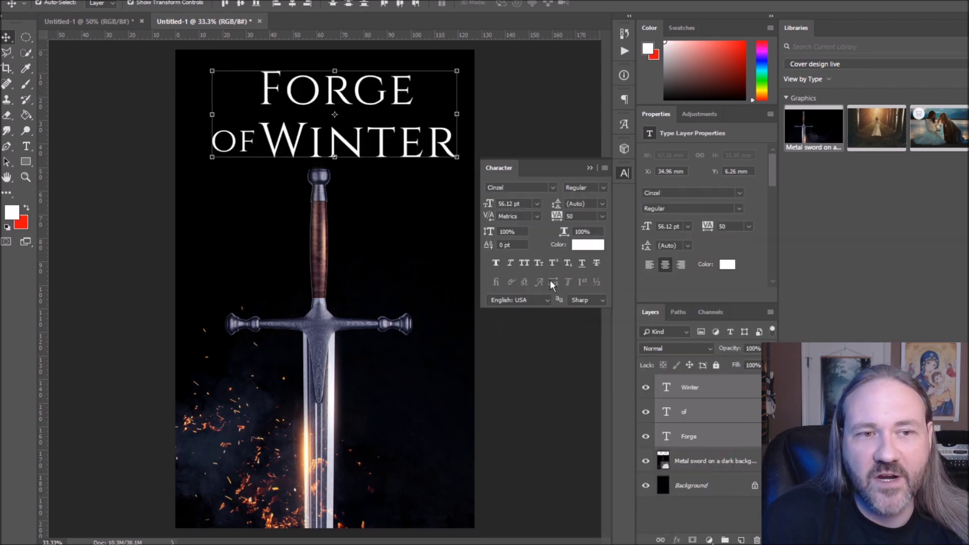
pyautogui.click(552, 187)
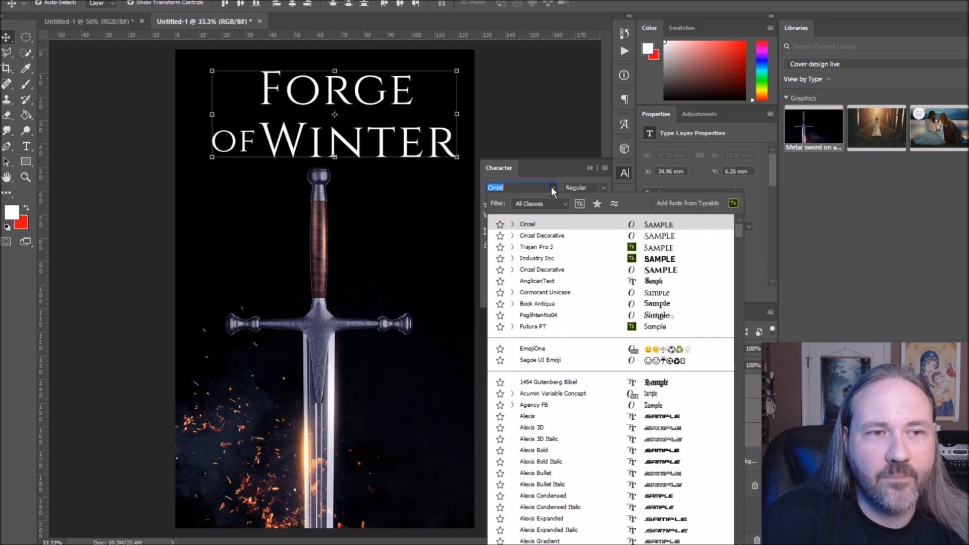
pyautogui.click(555, 270)
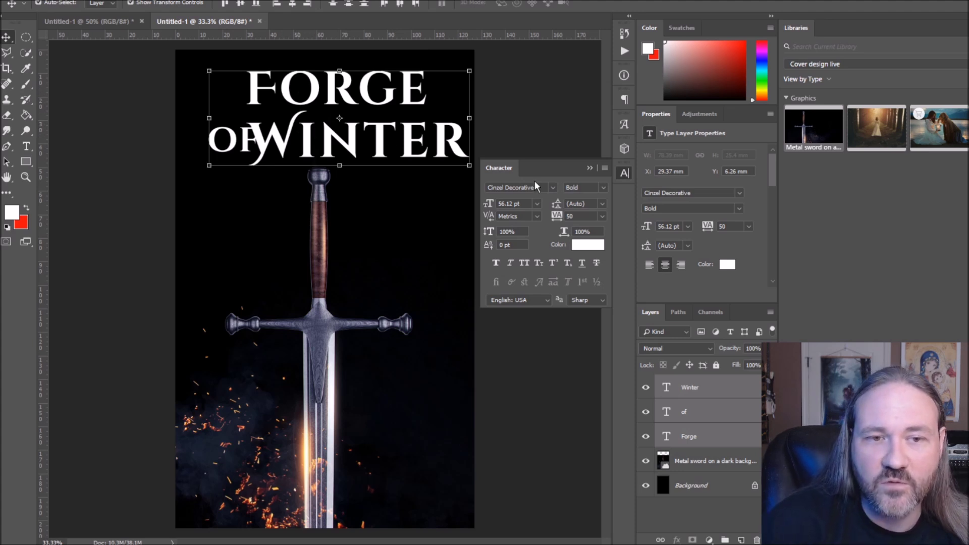
pyautogui.click(551, 187)
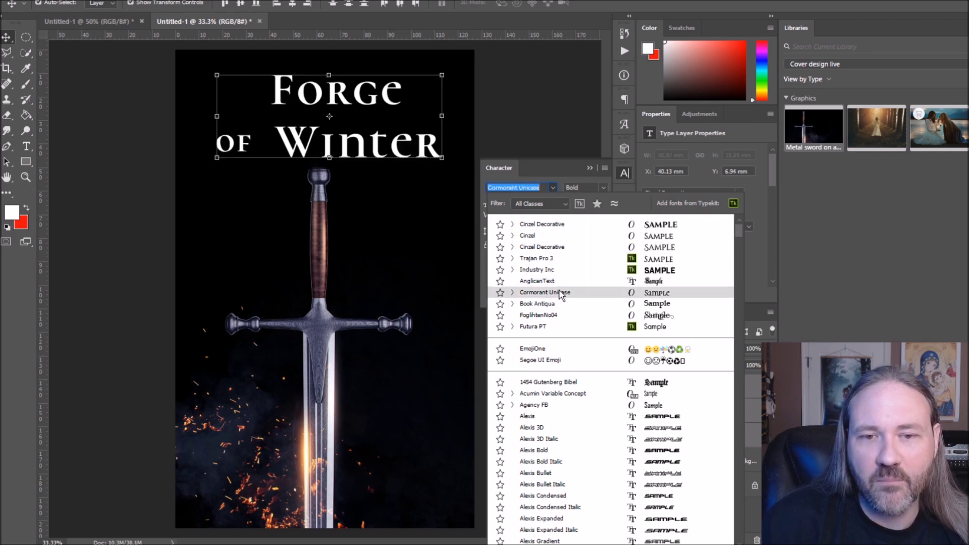
pyautogui.click(553, 249)
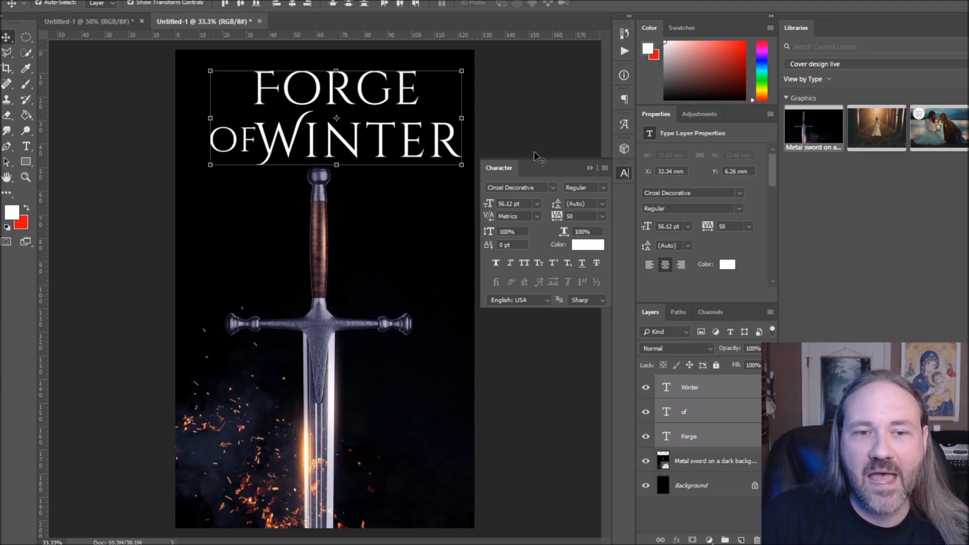
# - Try the Bold style of Cinzel Decorative on the three title words and return them to Regular
pyautogui.click(600, 188)
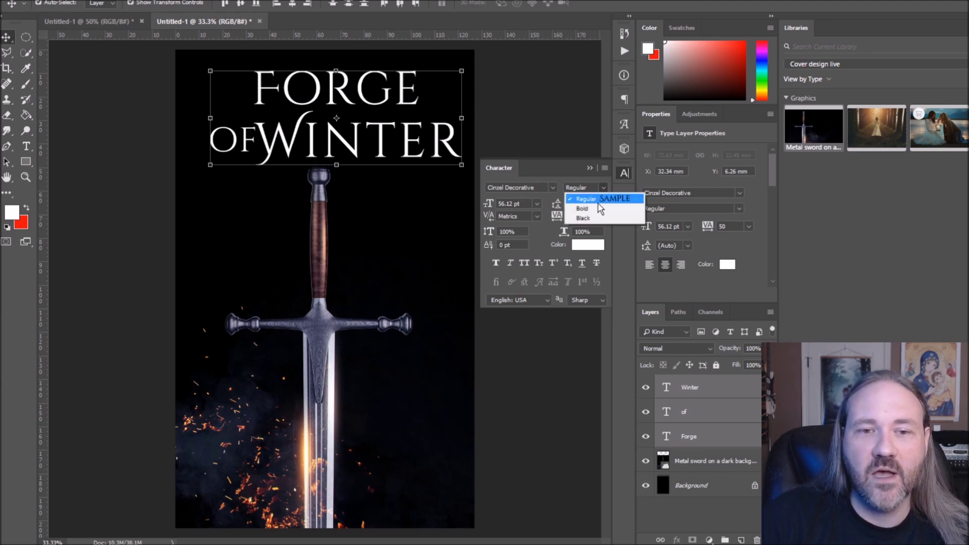
pyautogui.click(598, 209)
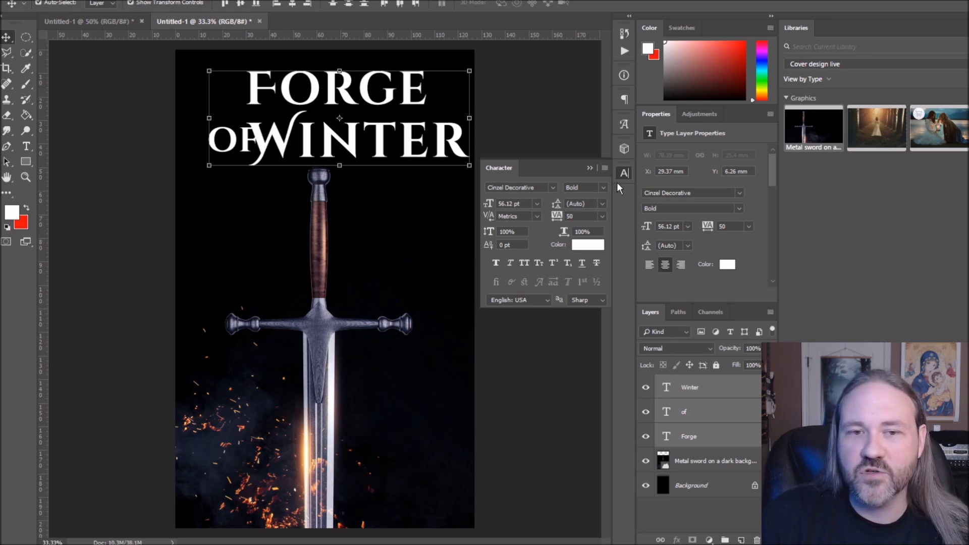
pyautogui.click(604, 187)
pyautogui.click(604, 187)
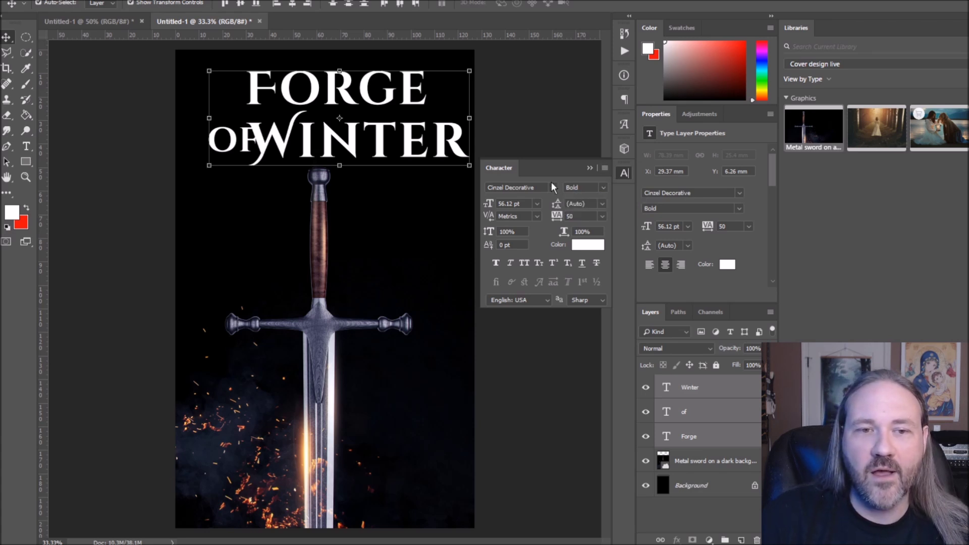
pyautogui.click(553, 187)
pyautogui.click(555, 225)
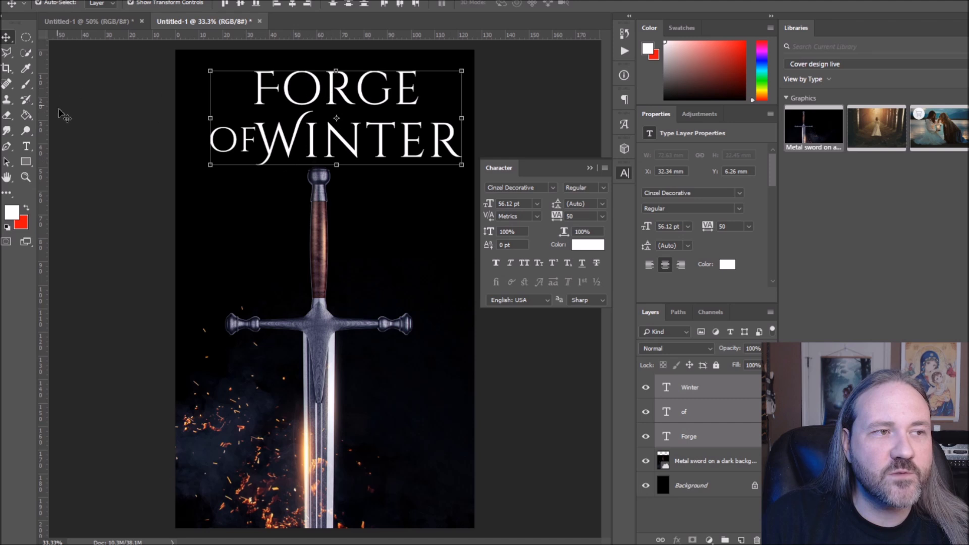
# - Replace the decorative initial F of FORGE with the font's plain lowercase form
pyautogui.click(26, 146)
pyautogui.click(303, 112)
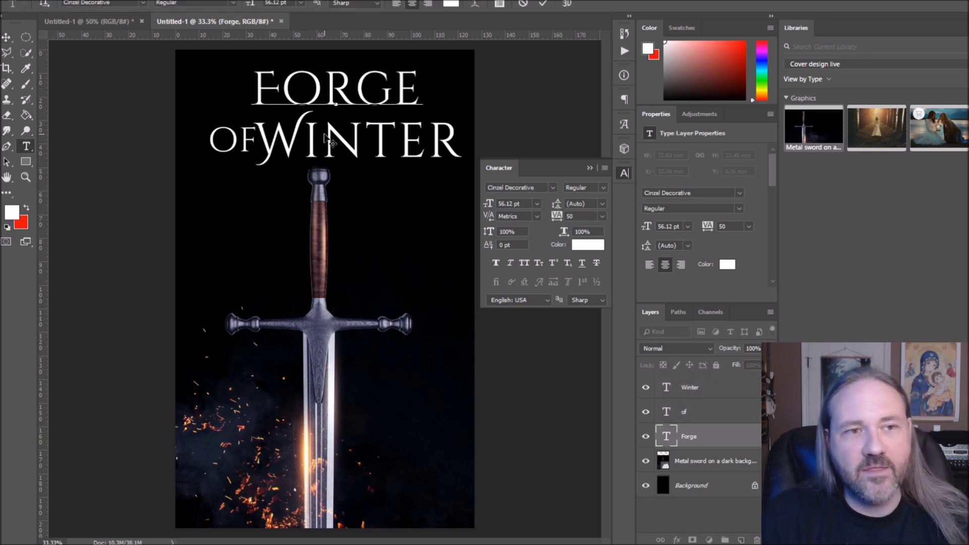
pyautogui.press('BackSpace')
pyautogui.write('F')
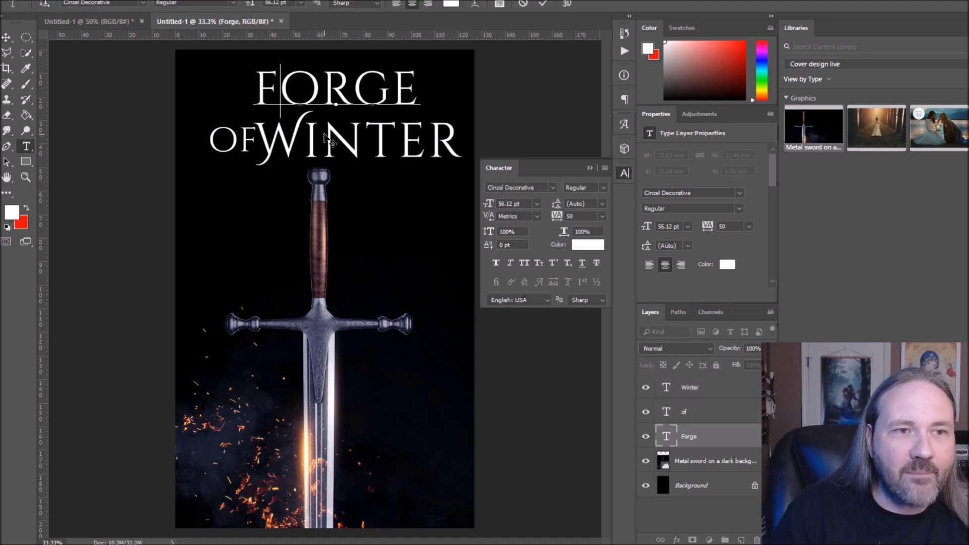
# - Alternate FORGE's initial F between its decorative capital and plain lowercase forms, ending on the plain one
pyautogui.press('BackSpace')
pyautogui.write('F')
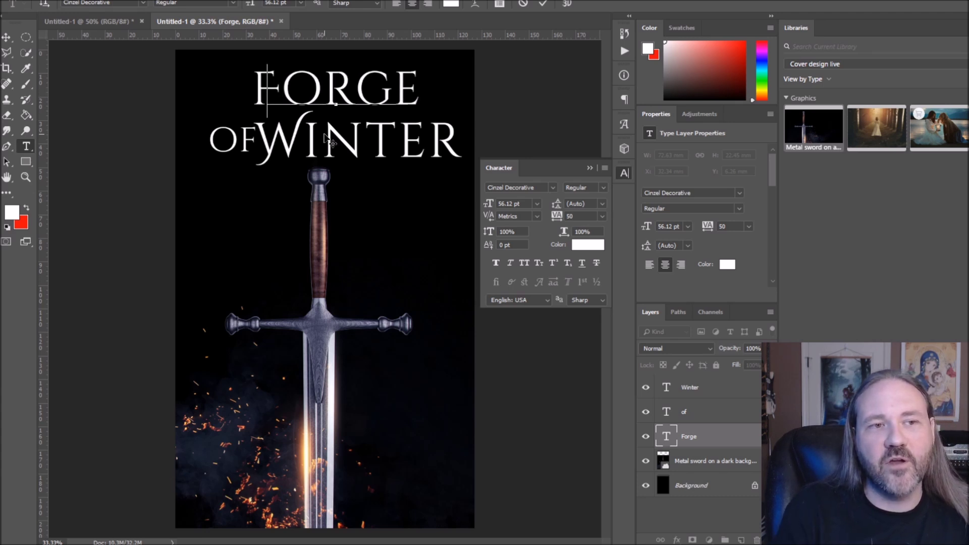
pyautogui.press('BackSpace')
pyautogui.write('F')
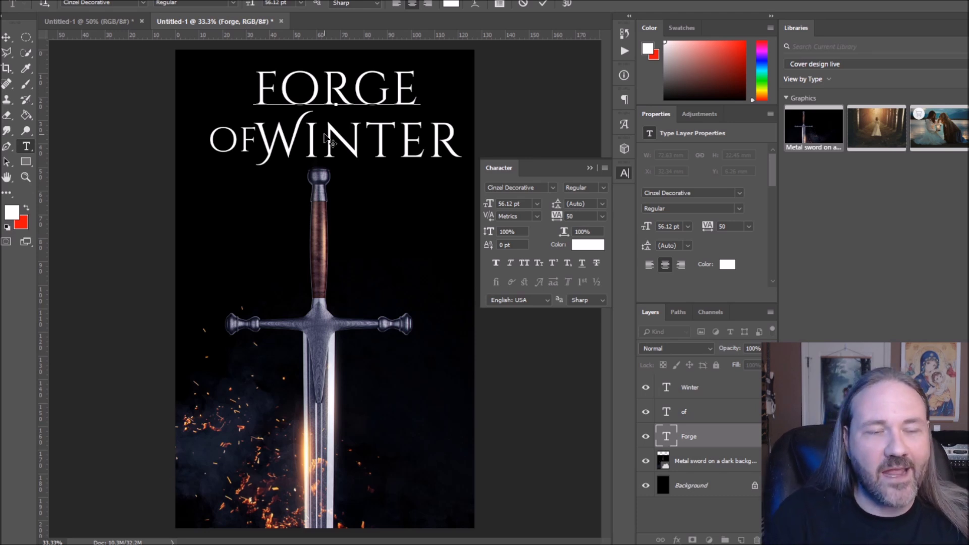
pyautogui.press('BackSpace')
pyautogui.write('F')
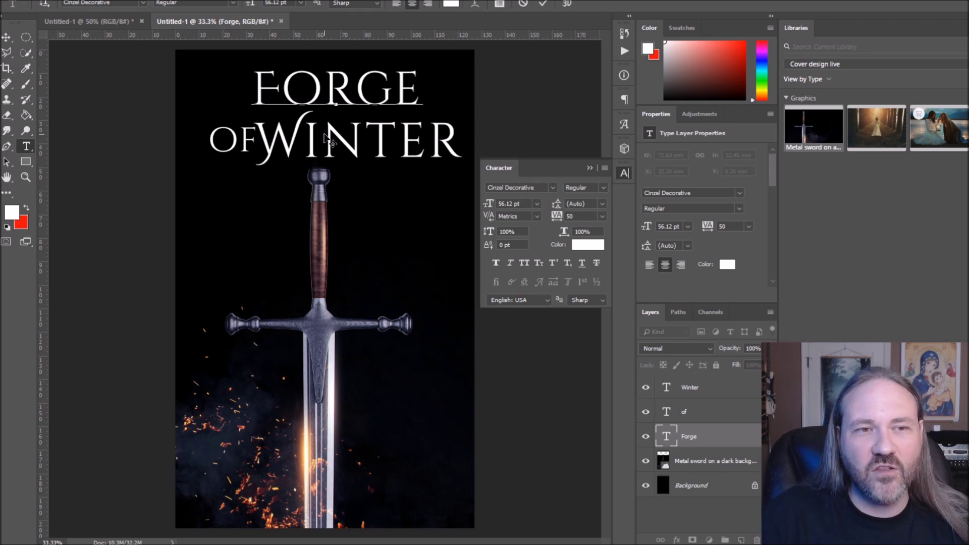
pyautogui.press('BackSpace')
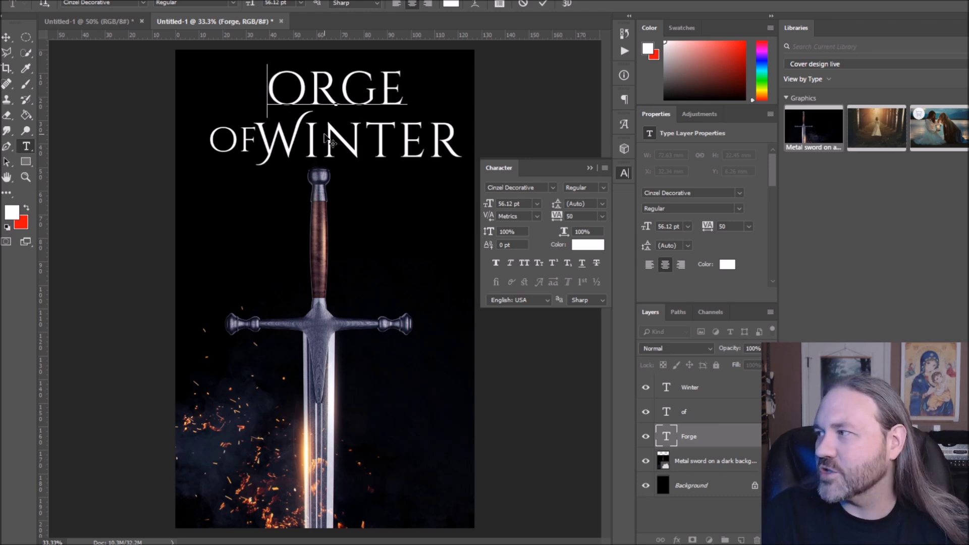
pyautogui.write('F')
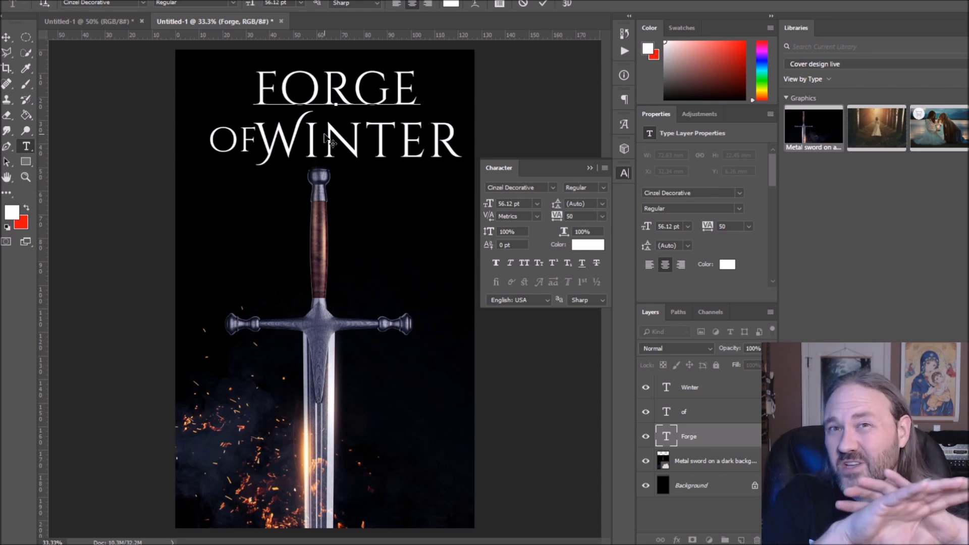
# - Replace the O of FORGE with the font's decorative capital form
pyautogui.press('Right')
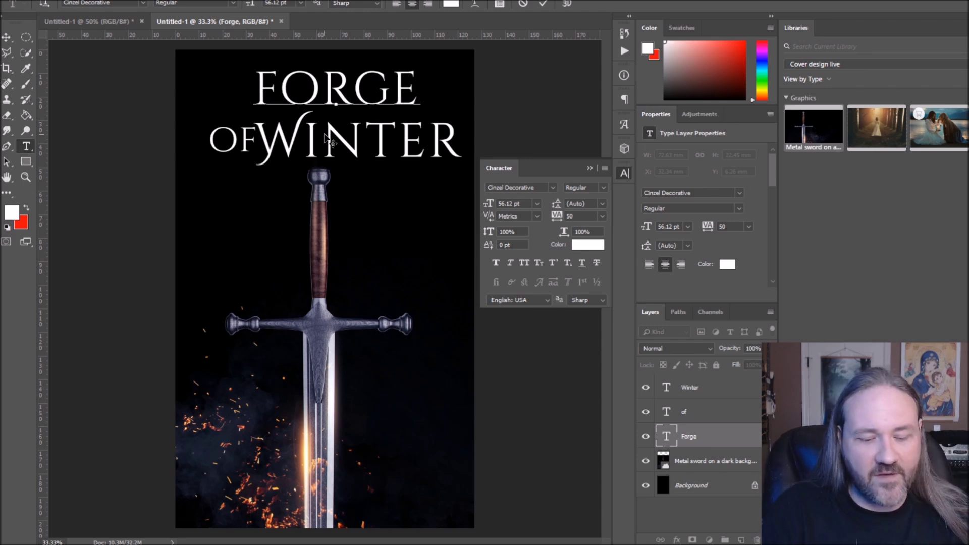
pyautogui.press('BackSpace')
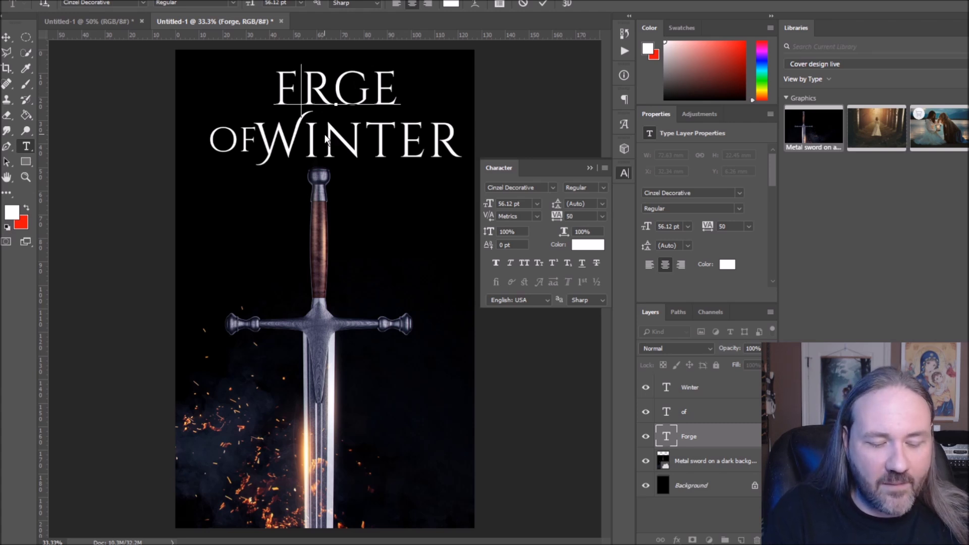
pyautogui.write('o')
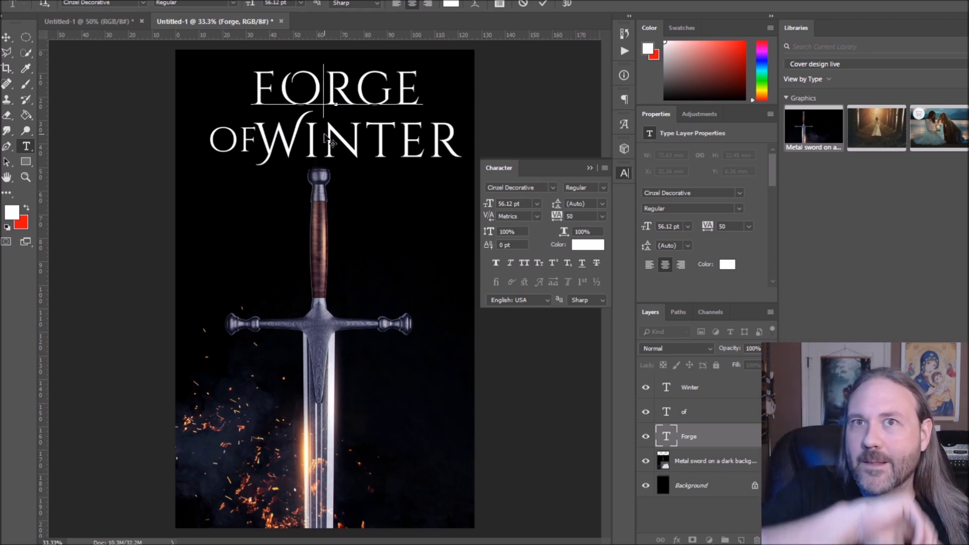
# - Try the decorative capital forms of the G, R and E in FORGE
pyautogui.moveTo(395, 87); pyautogui.dragTo(371, 86)
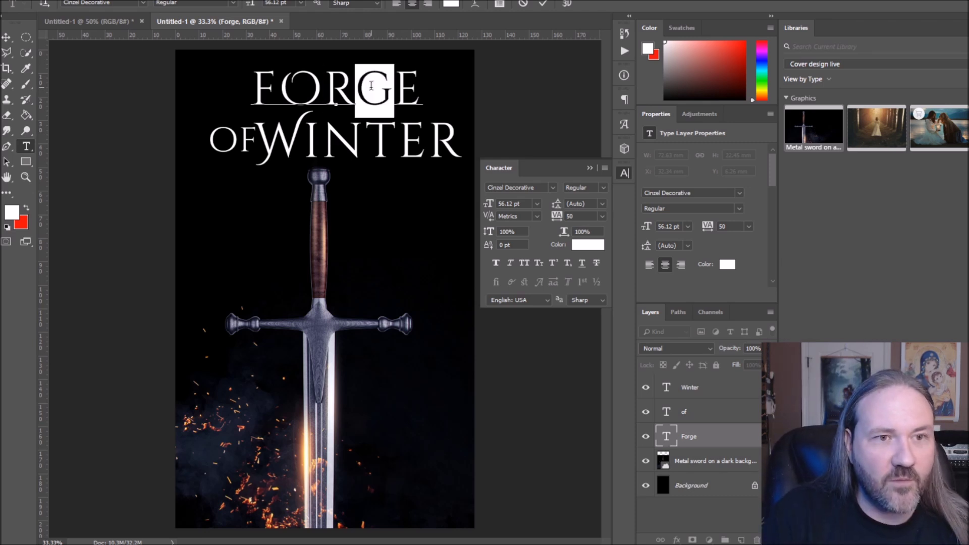
pyautogui.press('Right')
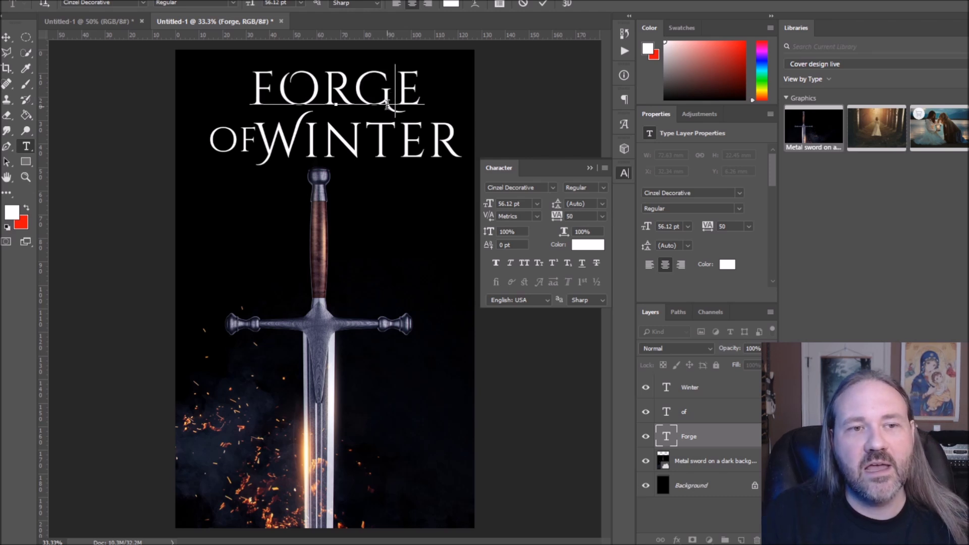
pyautogui.moveTo(354, 88); pyautogui.dragTo(334, 89)
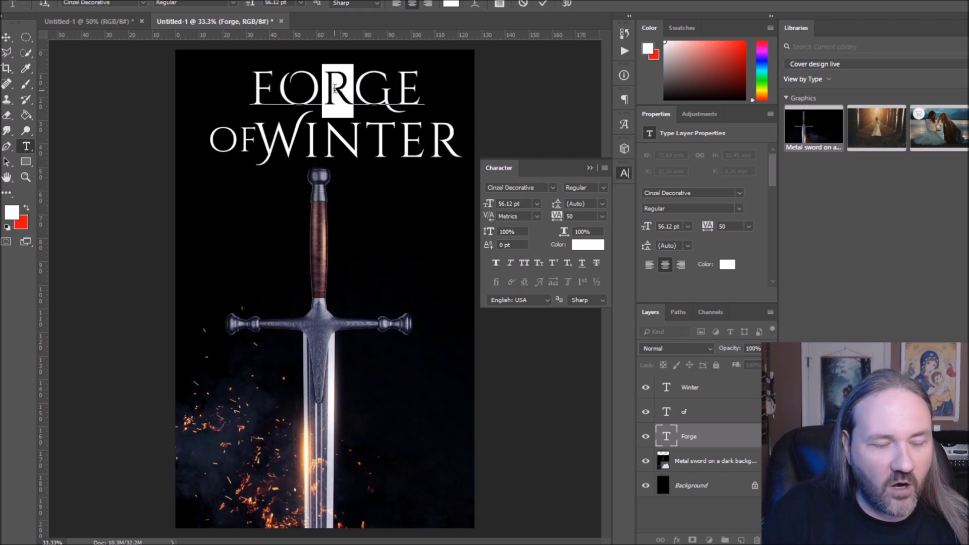
pyautogui.press('Right')
pyautogui.moveTo(414, 94); pyautogui.dragTo(398, 91)
pyautogui.press('Right')
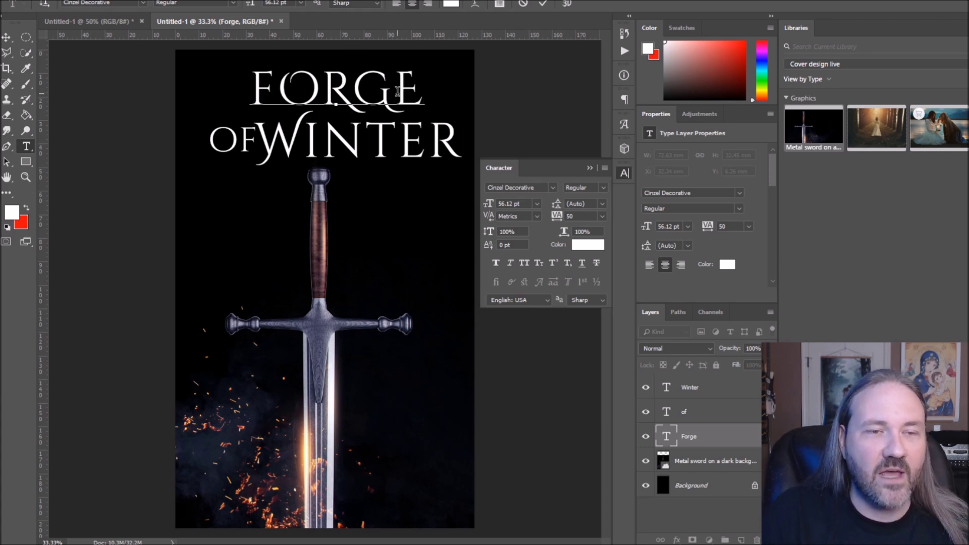
# - Retype the letters after FORGE's F as ORge, using decorative forms for O and R and plain forms for G and E
pyautogui.press('BackSpace')
pyautogui.press('BackSpace')
pyautogui.press('BackSpace')
pyautogui.press('BackSpace')
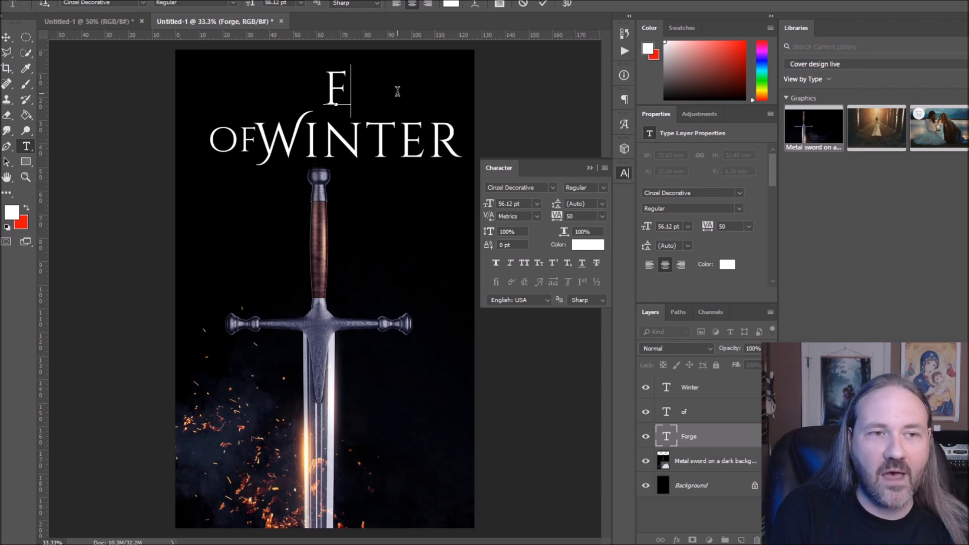
pyautogui.write('O')
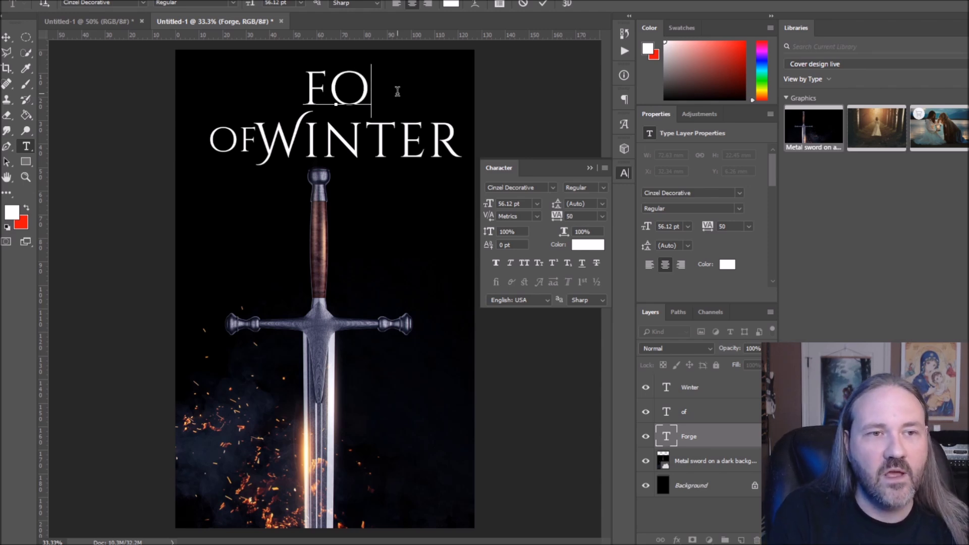
pyautogui.press('BackSpace')
pyautogui.write('O')
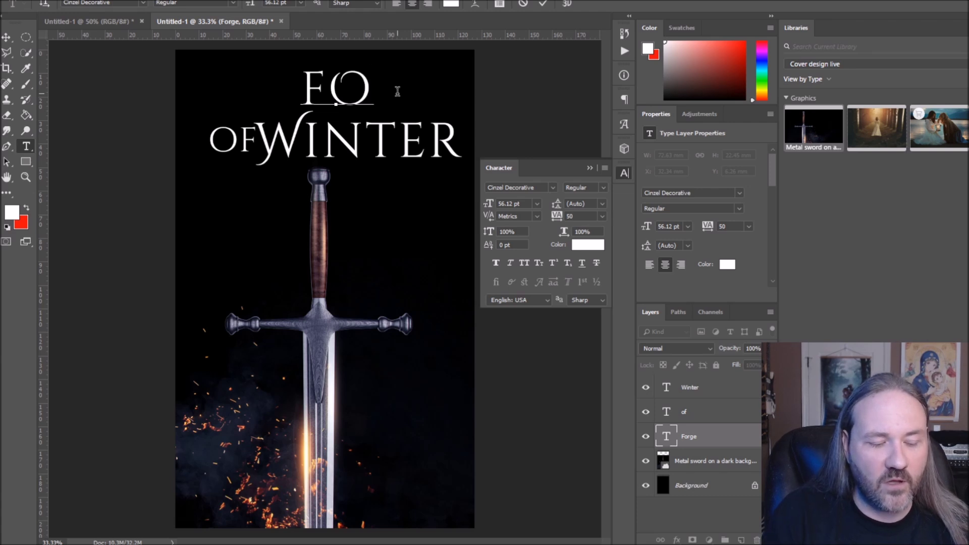
pyautogui.write('RGE')
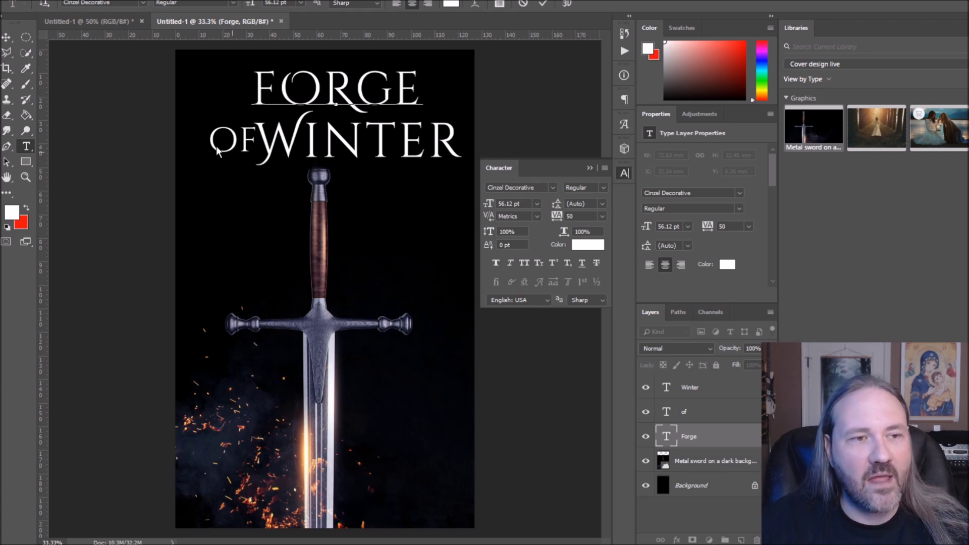
pyautogui.click(7, 37)
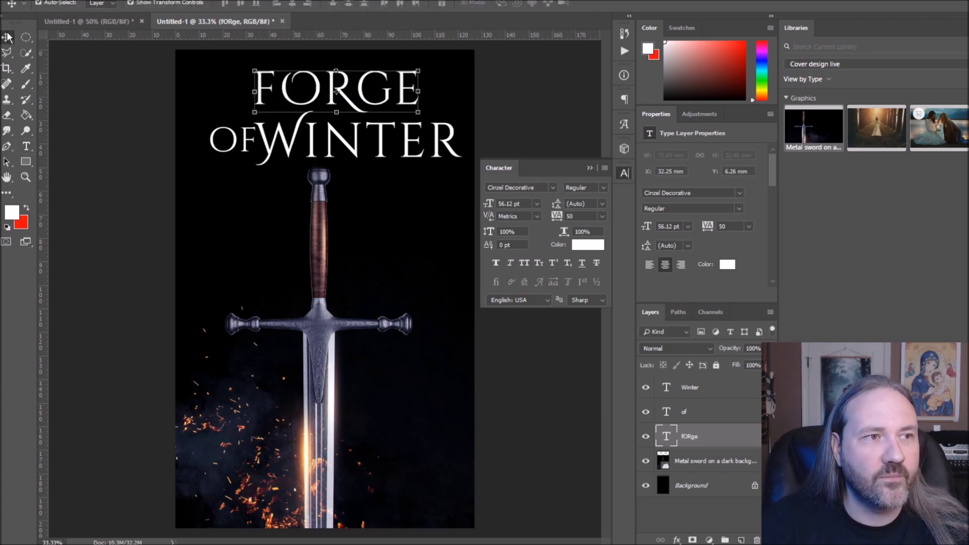
# - Try alternate forms of the W and I in WINTER, returning to the decorative W and plain I
pyautogui.click(308, 151)
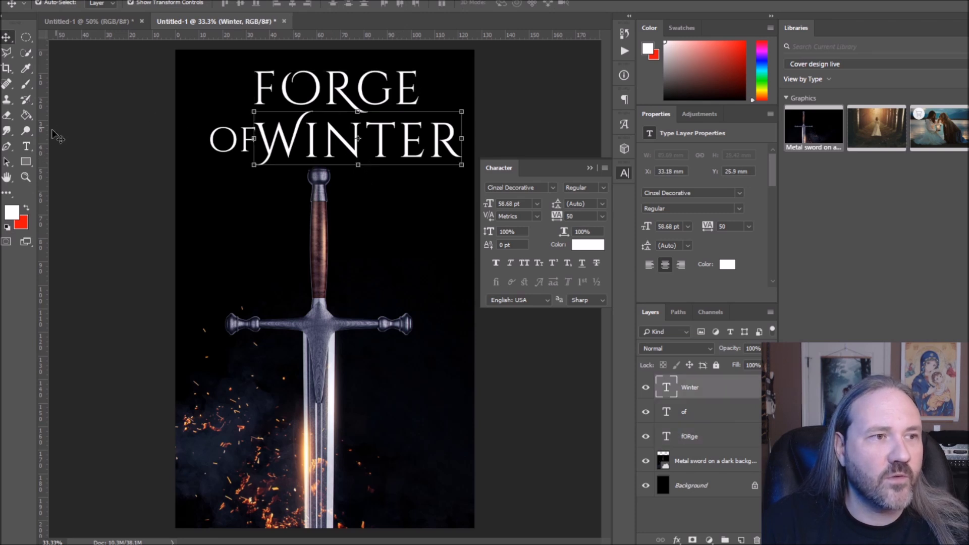
pyautogui.click(26, 146)
pyautogui.click(292, 134)
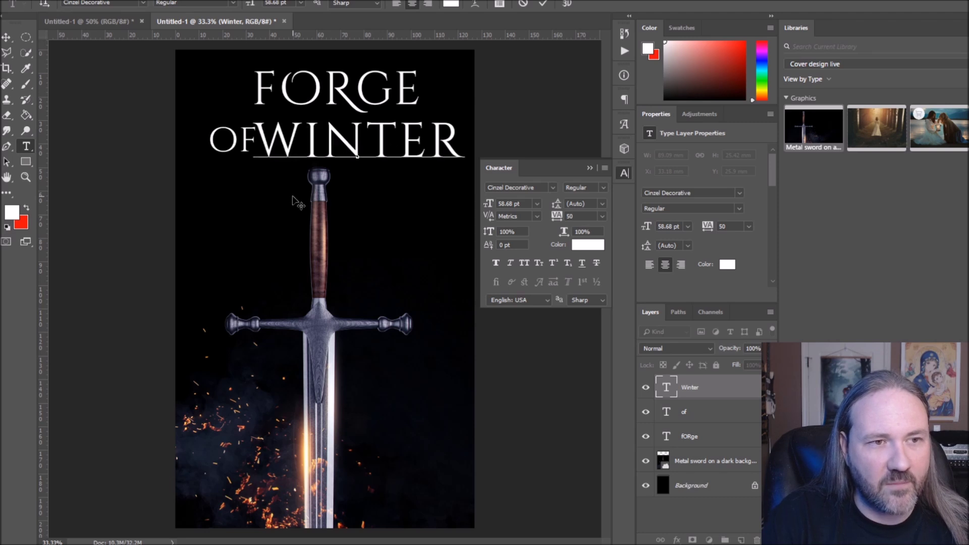
pyautogui.press('Right')
pyautogui.press('Right')
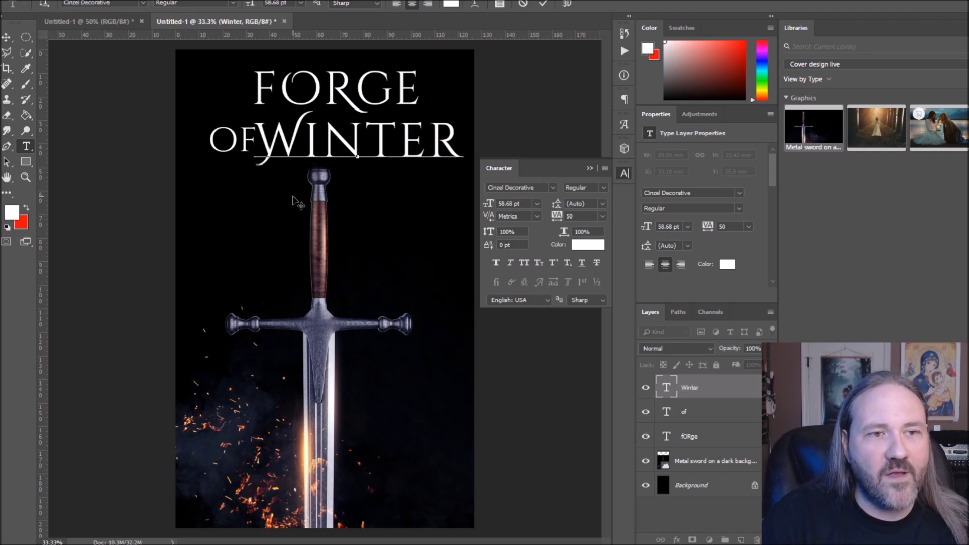
pyautogui.press('BackSpace')
pyautogui.write('I')
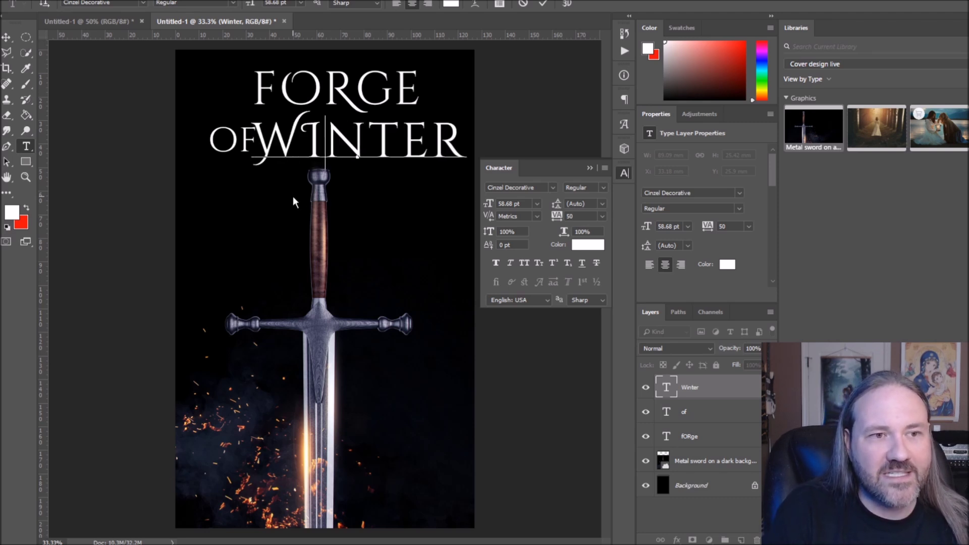
pyautogui.press('BackSpace')
pyautogui.write('I')
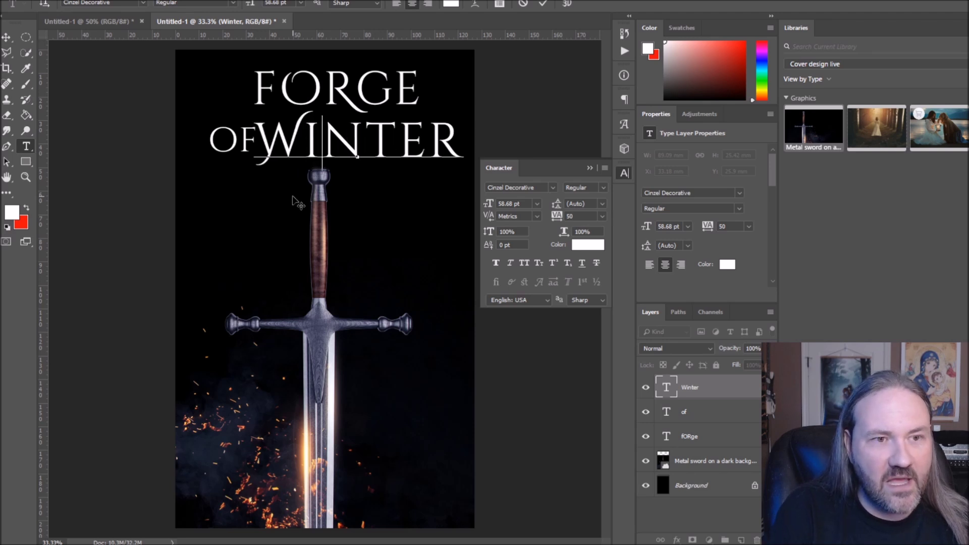
# - Try the decorative capital forms of the N and T in WINTER and return both to plain letters
pyautogui.press('Delete')
pyautogui.write('N')
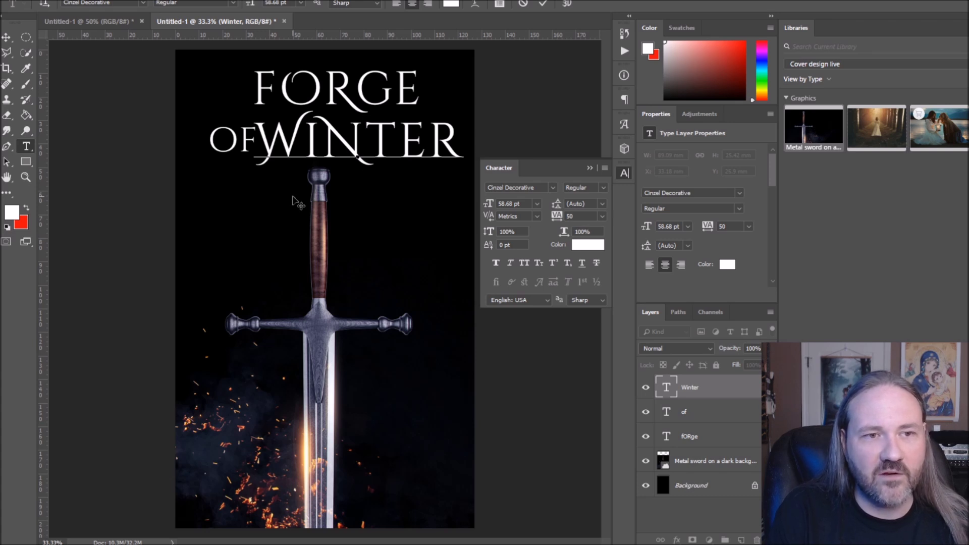
pyautogui.press('BackSpace')
pyautogui.write('N')
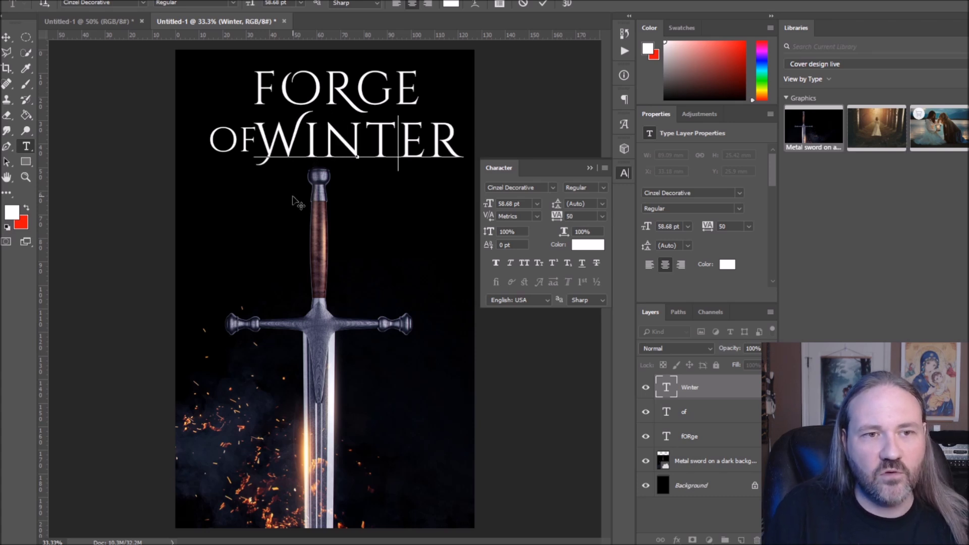
pyautogui.press('BackSpace')
pyautogui.write('T')
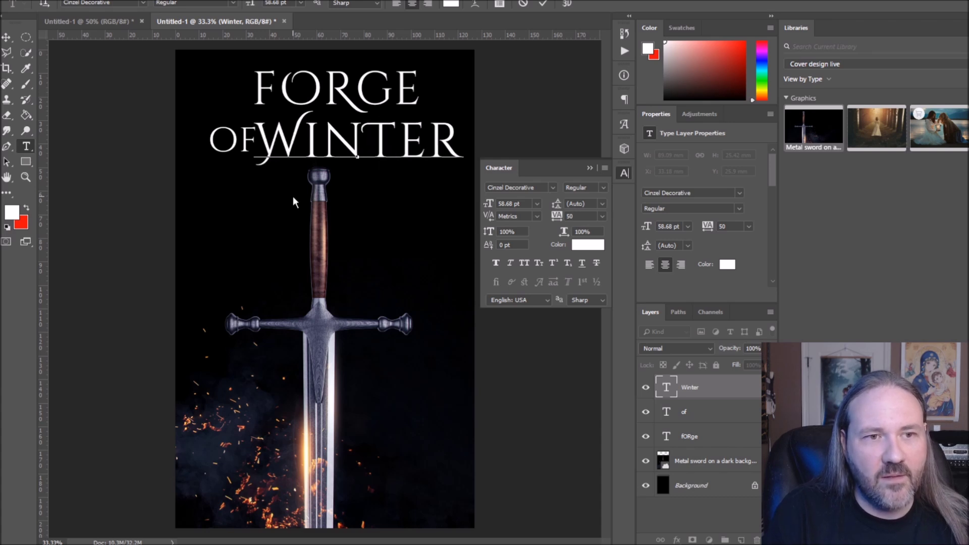
# - Replace WINTER's final R with the decorative capital form and re-enter the plain T between N and E
pyautogui.press('BackSpace')
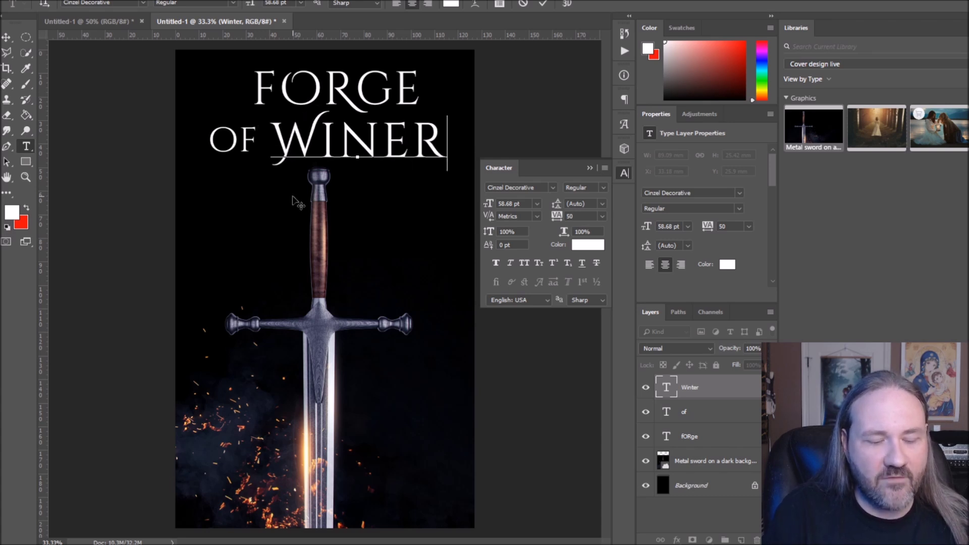
pyautogui.press('BackSpace')
pyautogui.write('R')
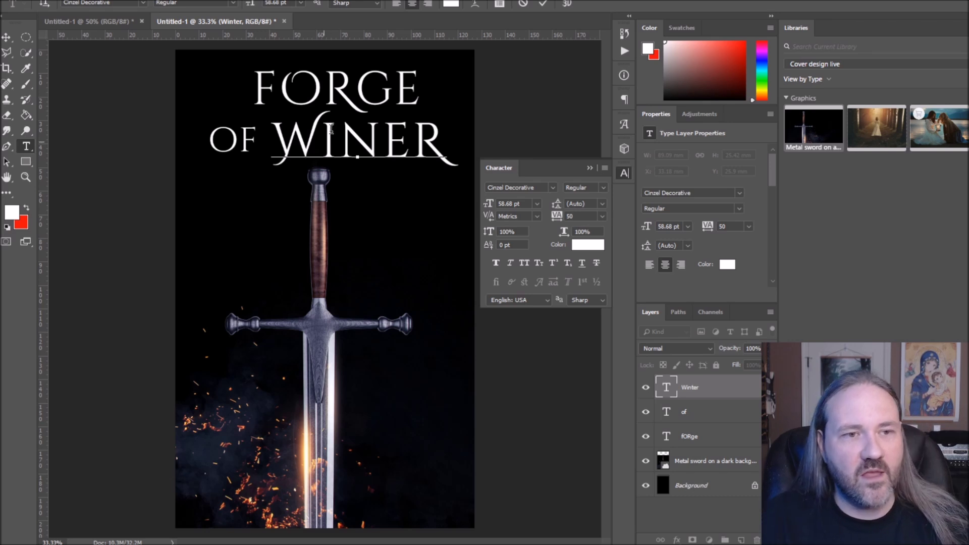
pyautogui.click(375, 147)
pyautogui.write('T')
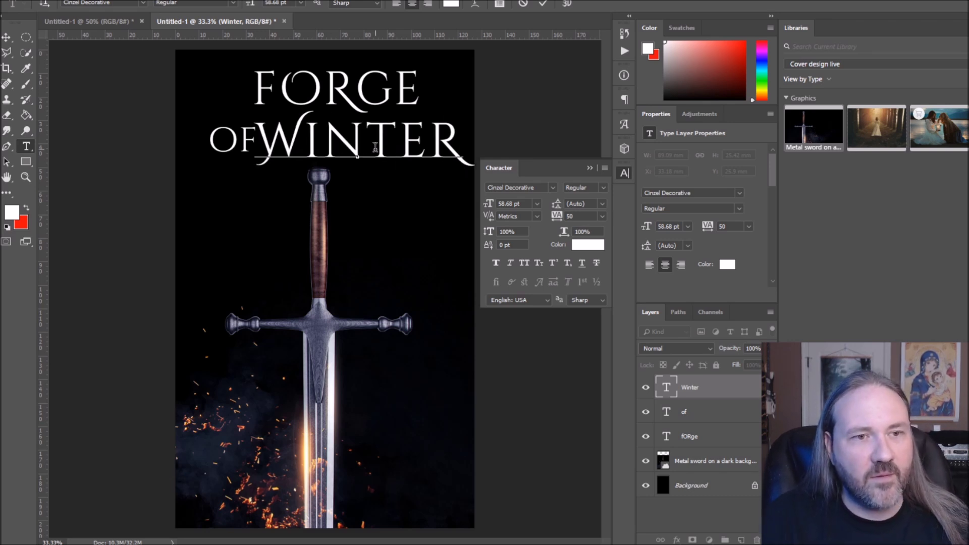
pyautogui.click(6, 37)
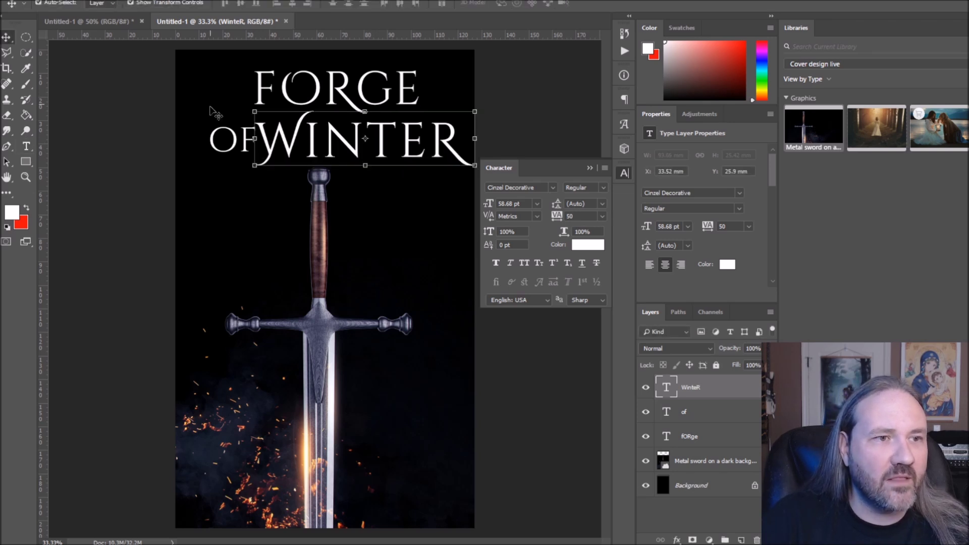
pyautogui.click(222, 140)
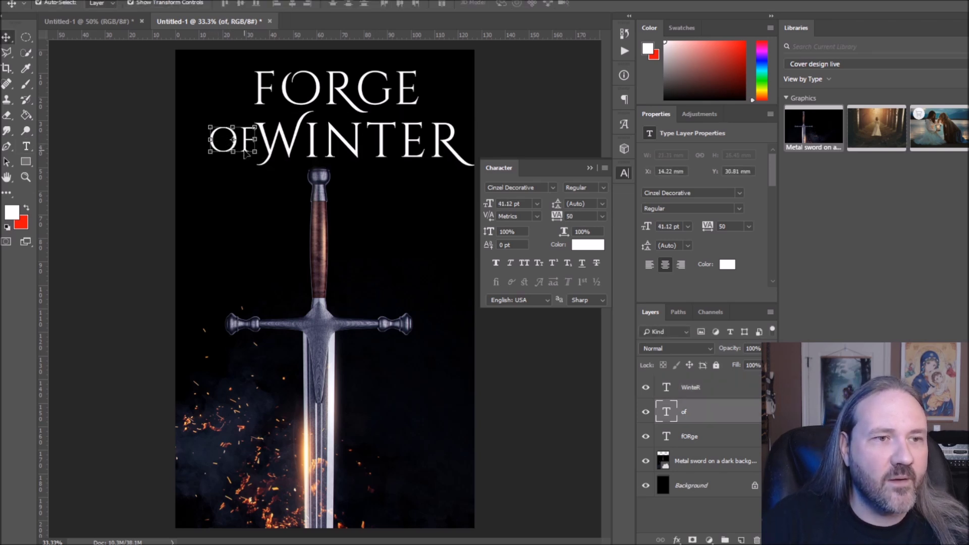
pyautogui.click(27, 146)
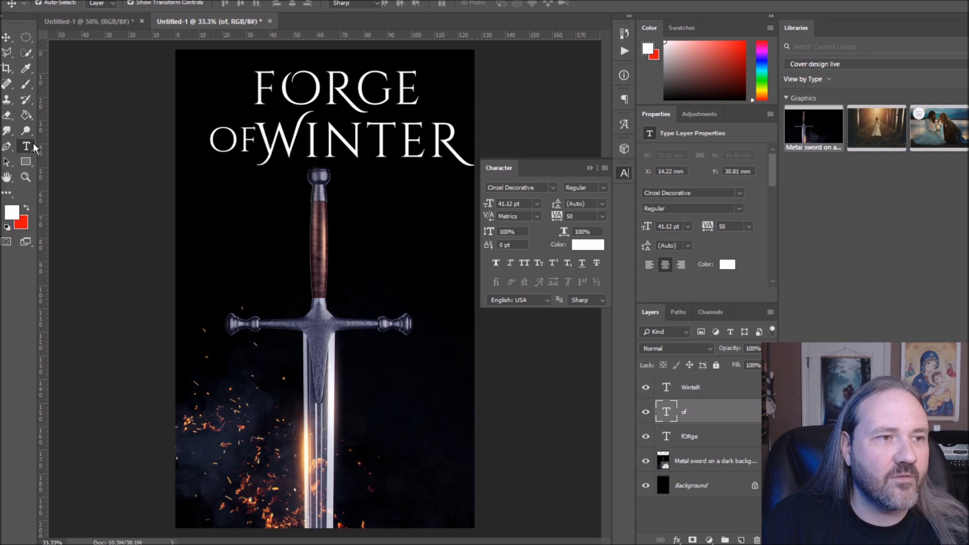
pyautogui.click(260, 142)
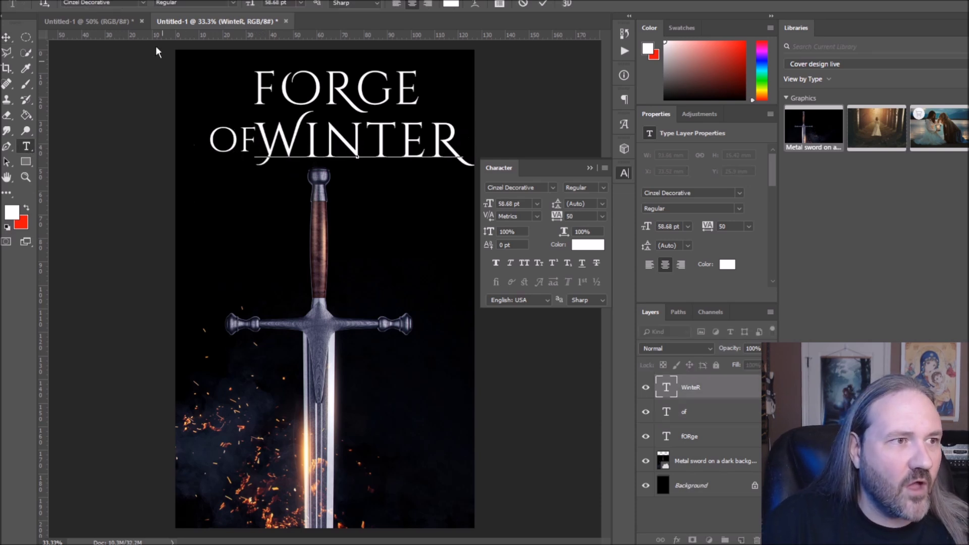
pyautogui.click(6, 37)
# - Move OF clear of WINTER, up beside FORGE, and replace its F with the decorative capital form
pyautogui.click(221, 143)
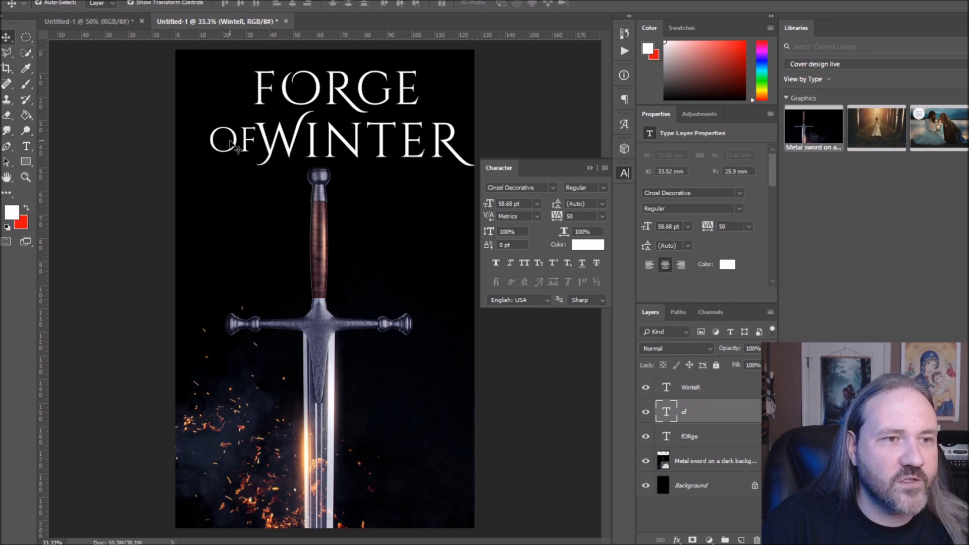
pyautogui.moveTo(244, 147); pyautogui.dragTo(218, 122)
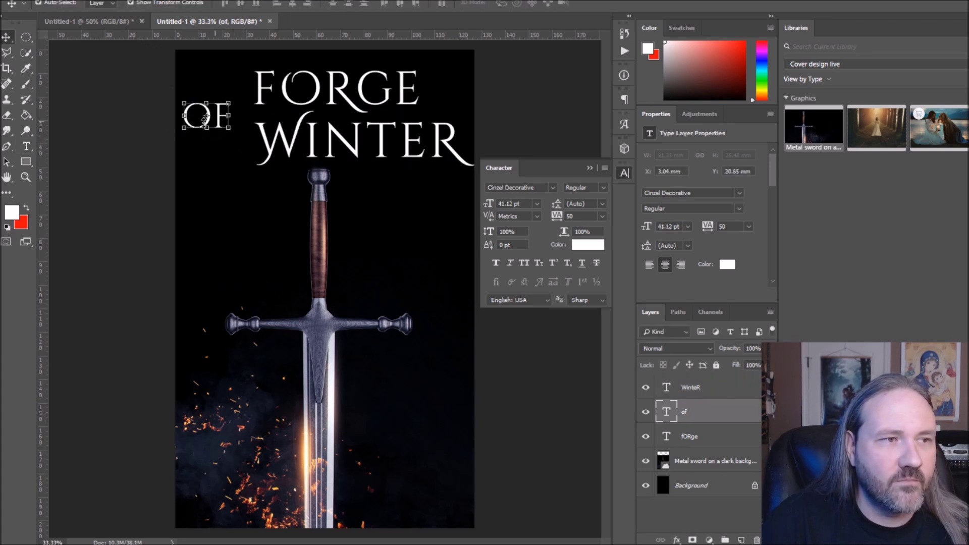
pyautogui.click(28, 144)
pyautogui.click(226, 124)
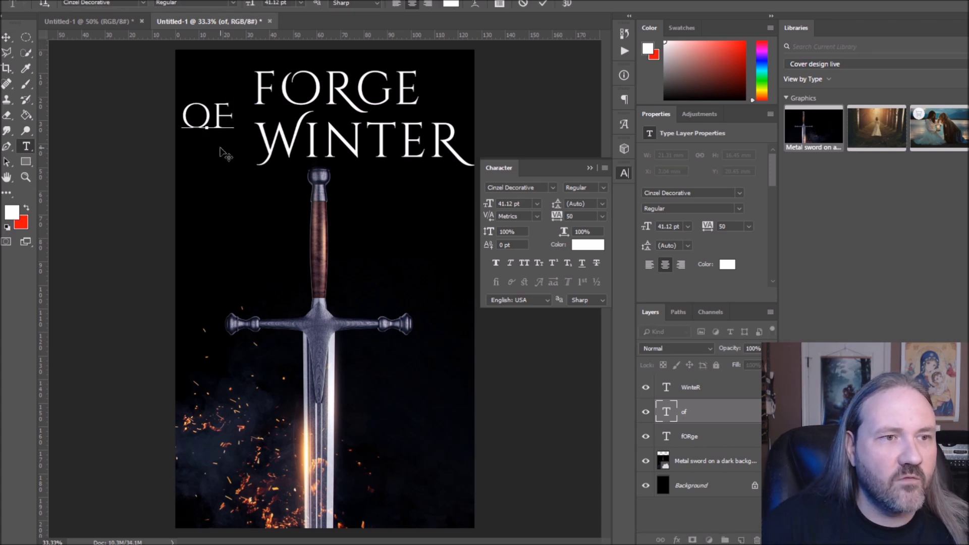
pyautogui.click(7, 38)
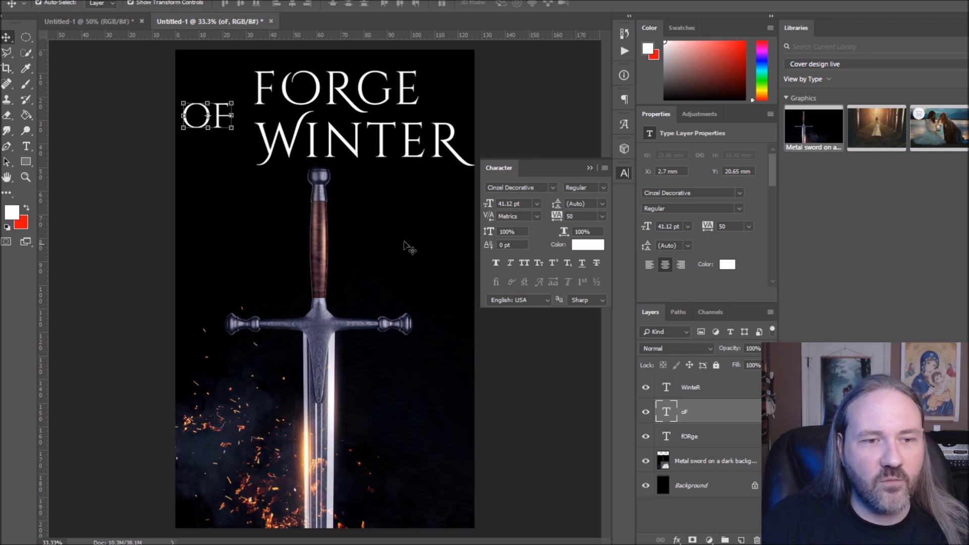
# - Stagger the title by lowering WINTER slightly, moving FORGE up and left, and placing OF under FORGE beside WINTER
pyautogui.moveTo(379, 144); pyautogui.dragTo(378, 146)
pyautogui.moveTo(337, 84); pyautogui.dragTo(287, 84)
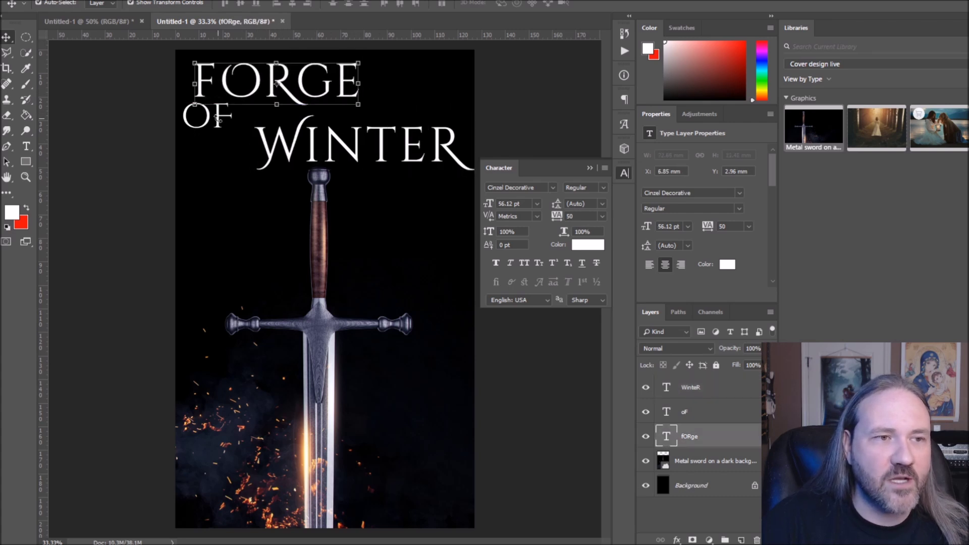
pyautogui.moveTo(216, 128); pyautogui.dragTo(232, 143)
# - Scale OF down to about 28.91 pt and set it just before the W of WINTER
pyautogui.hotkey('ctrl', 't')
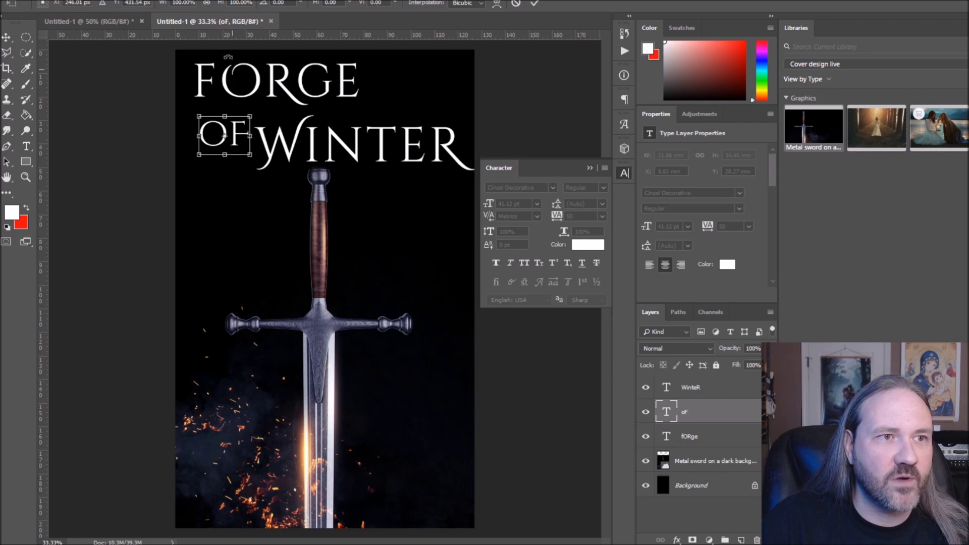
pyautogui.moveTo(251, 116); pyautogui.dragTo(242, 151)
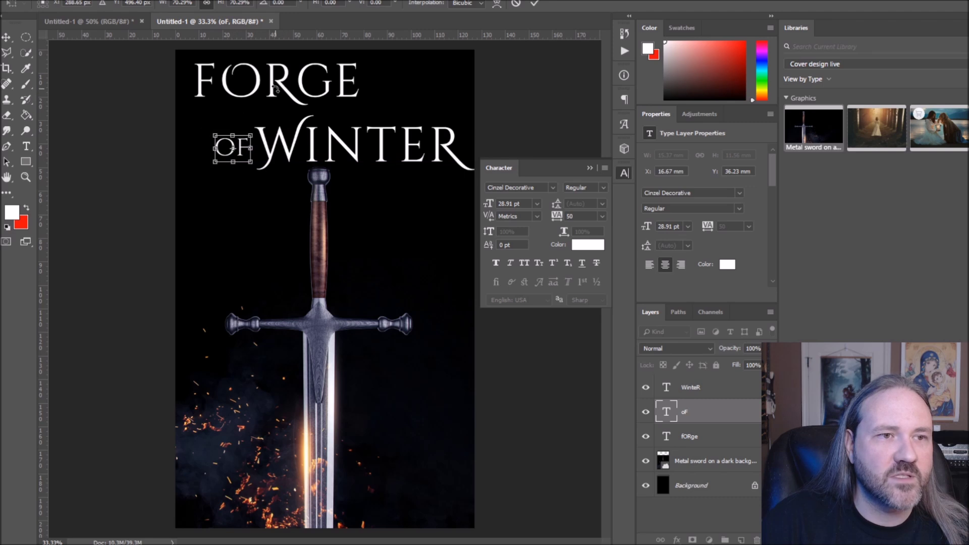
pyautogui.click(6, 37)
pyautogui.click(532, 177)
# - Nudge FORGE down and right, shift WINTER slightly down, and lower the sword image about 8.6 mm
pyautogui.moveTo(291, 91); pyautogui.dragTo(301, 95)
pyautogui.moveTo(363, 163); pyautogui.dragTo(366, 157)
pyautogui.click(340, 316)
pyautogui.moveTo(327, 308); pyautogui.dragTo(328, 328)
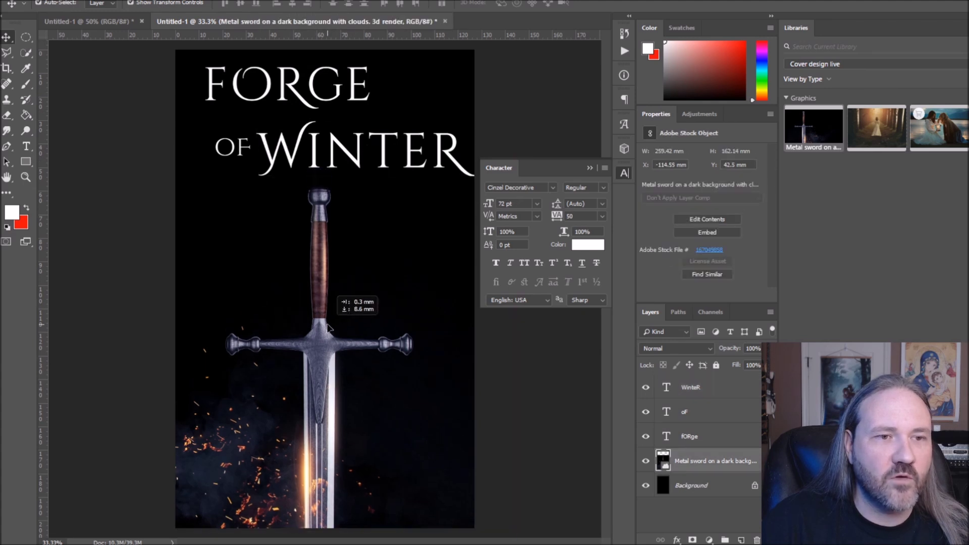
# - Raise WINTER slightly, nudge OF up and left to open the gap between them, and activate the Type tool
pyautogui.moveTo(297, 147); pyautogui.dragTo(297, 146)
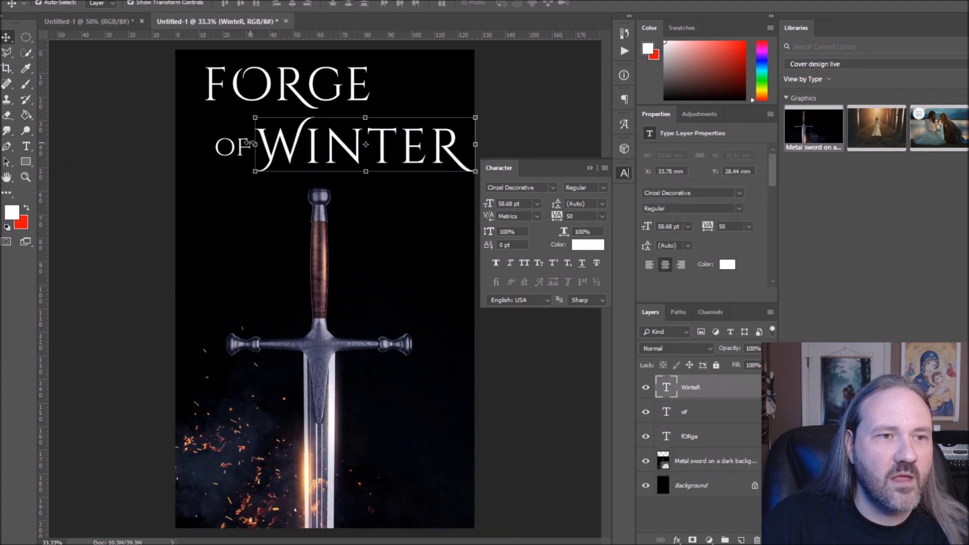
pyautogui.moveTo(242, 158); pyautogui.dragTo(238, 153)
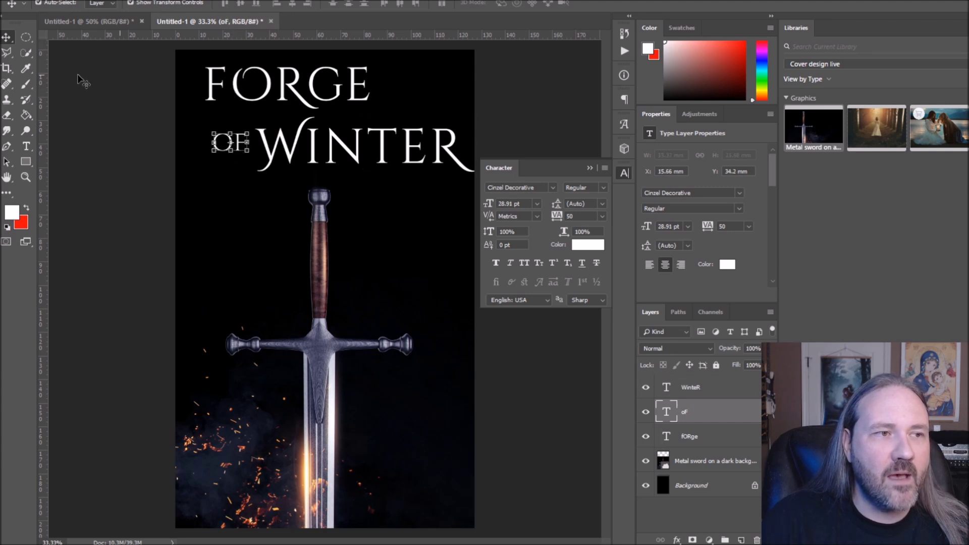
pyautogui.click(26, 145)
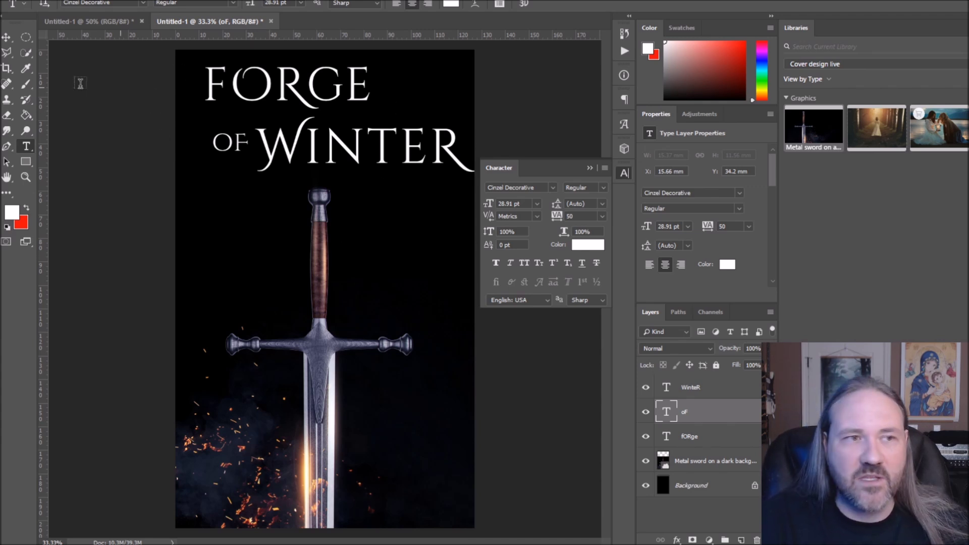
# - Move the word FORGE right and slightly down so it sits more centrally above WINTER
pyautogui.click(7, 37)
pyautogui.moveTo(329, 90); pyautogui.dragTo(363, 94)
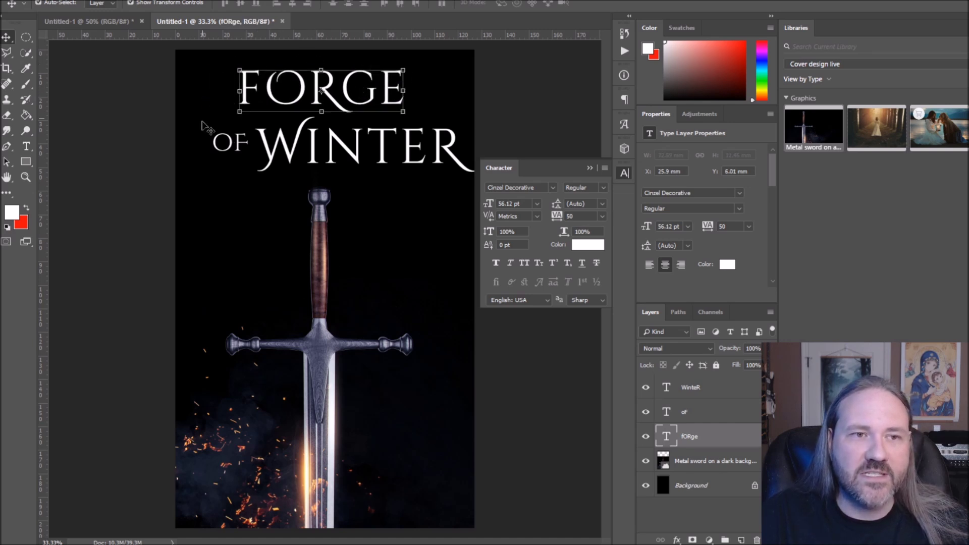
# - Collapse the Character settings, rotate the sword image to about -20.82°, shift it down and left clear of the title, and apply the transformation
pyautogui.click(333, 277)
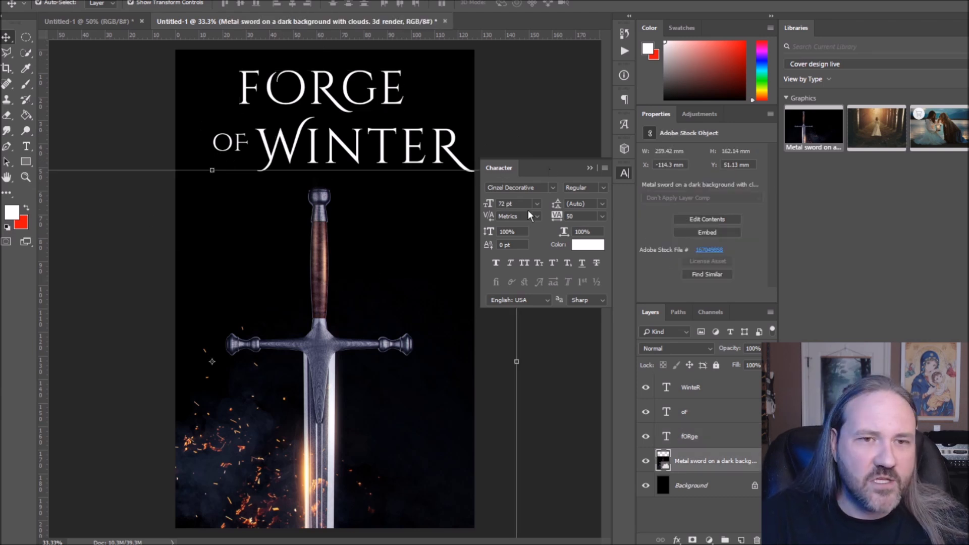
pyautogui.click(589, 169)
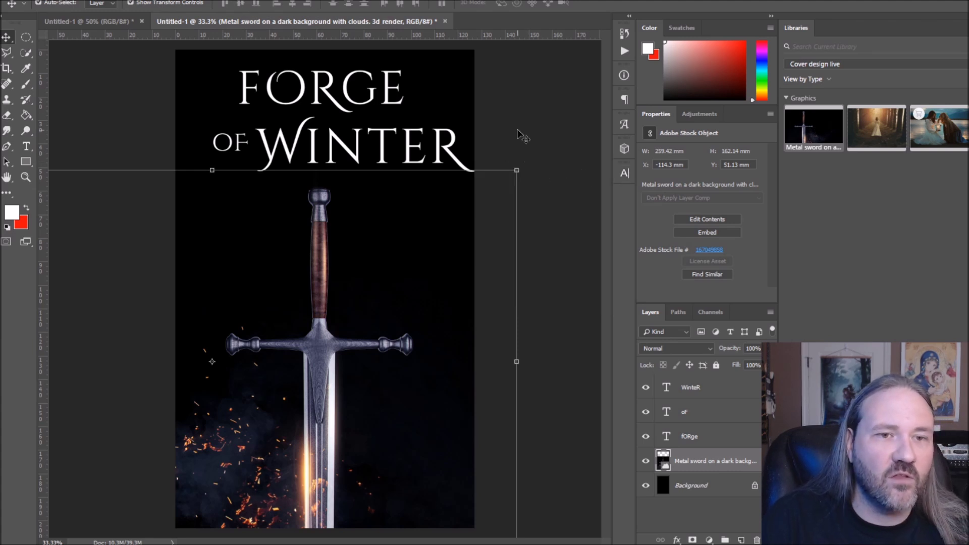
pyautogui.moveTo(531, 157); pyautogui.dragTo(441, 82)
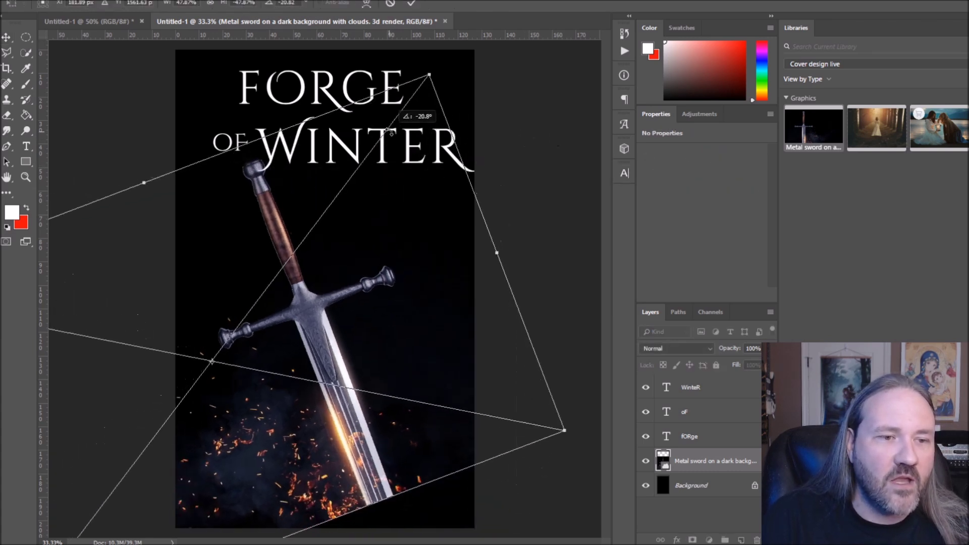
pyautogui.moveTo(322, 311); pyautogui.dragTo(296, 356)
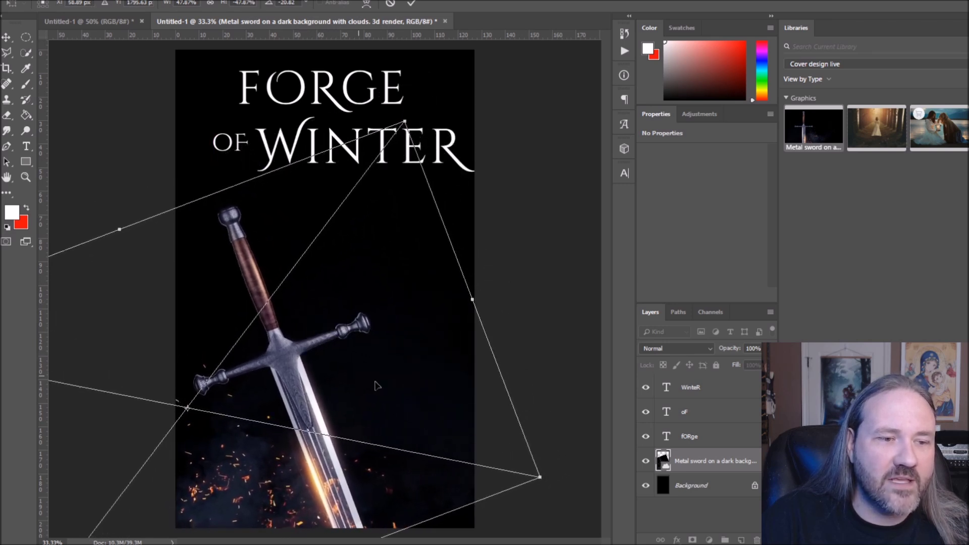
pyautogui.click(7, 38)
pyautogui.click(525, 176)
# - Spread the title over three lines, lowering OF below FORGE and WINTER to just above and beside the sword's pommel
pyautogui.moveTo(354, 158); pyautogui.dragTo(369, 222)
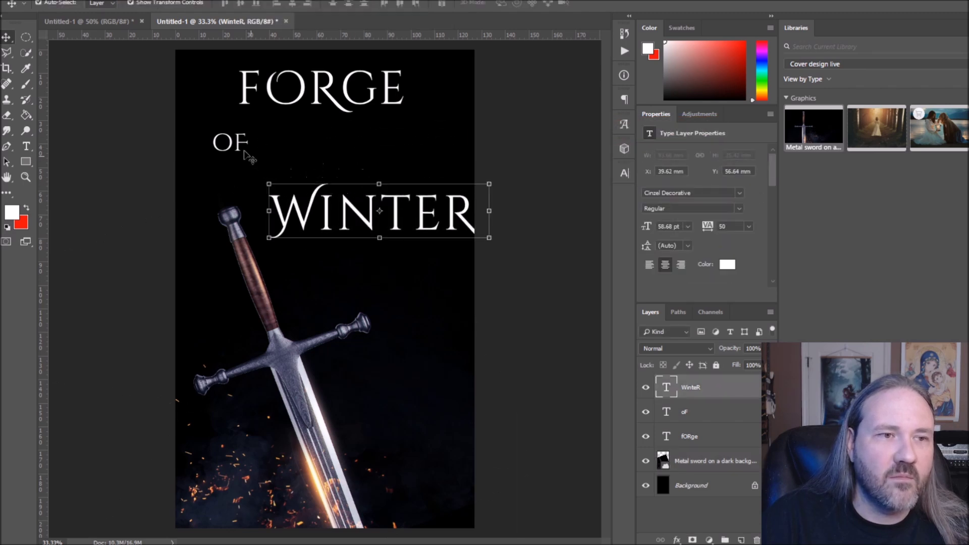
pyautogui.moveTo(237, 145); pyautogui.dragTo(245, 172)
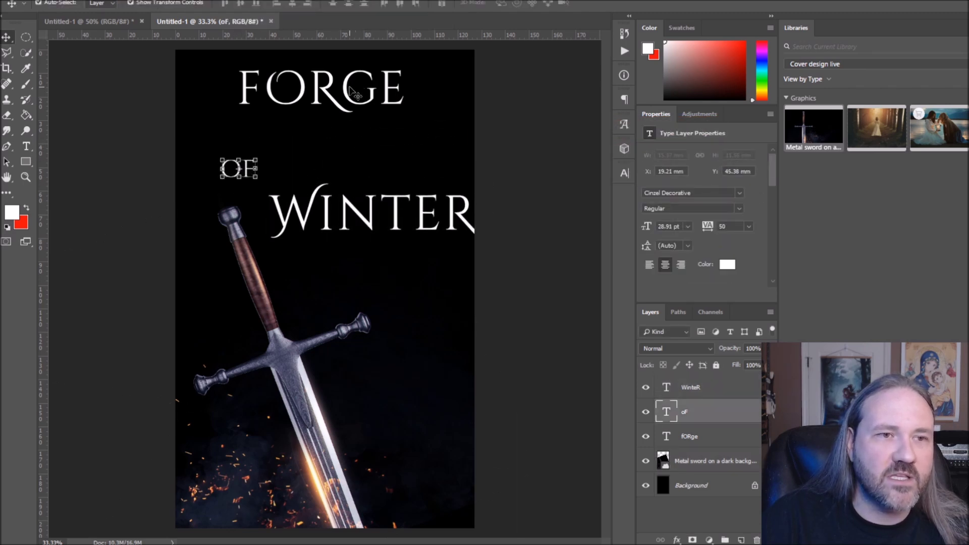
pyautogui.moveTo(351, 92)
pyautogui.mouseDown()
pyautogui.moveTo(371, 131)
pyautogui.moveTo(341, 98)
pyautogui.mouseUp()
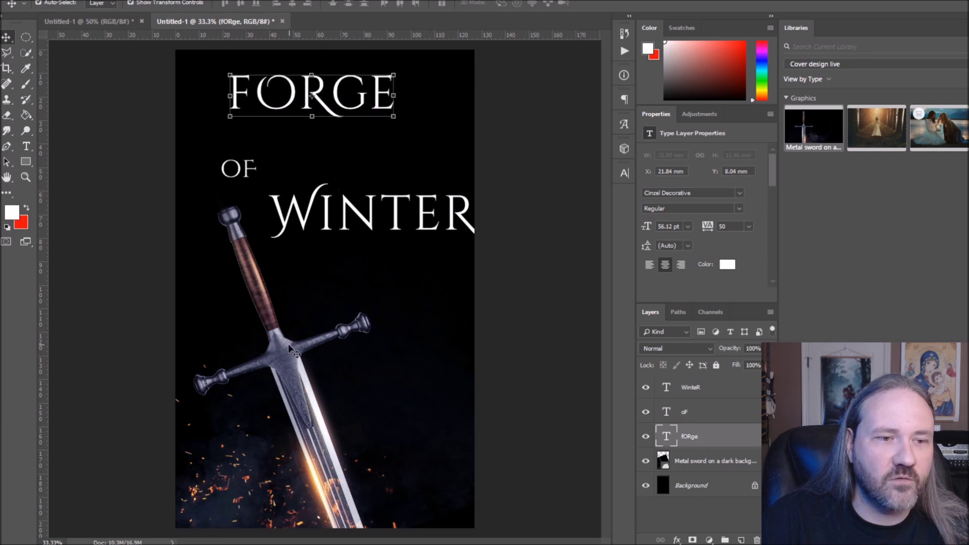
pyautogui.moveTo(355, 218); pyautogui.dragTo(348, 205)
pyautogui.moveTo(238, 171); pyautogui.dragTo(233, 152)
pyautogui.moveTo(303, 189); pyautogui.dragTo(296, 179)
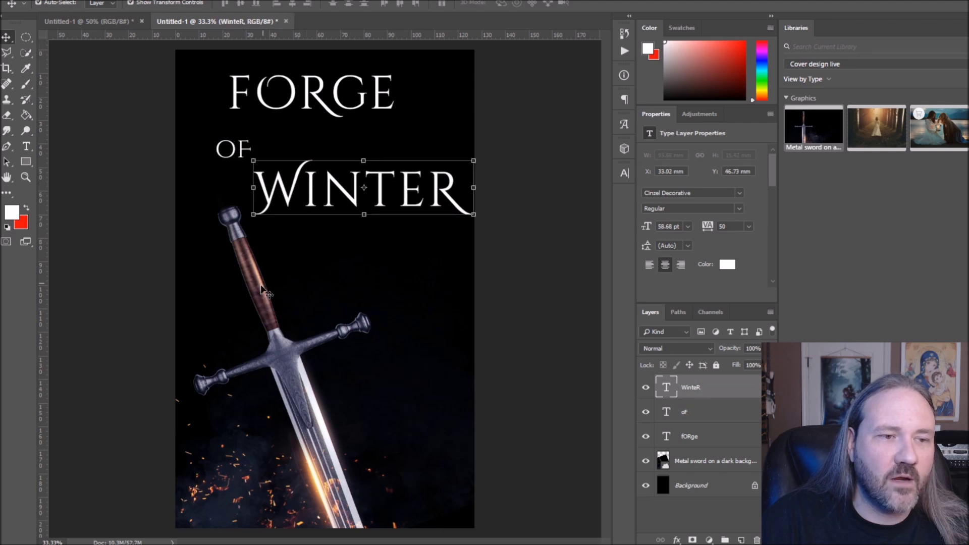
# - Scale the sword image proportionally to about 53.62%, position its pommel just below OF, and apply the transformation
pyautogui.click(262, 290)
pyautogui.hotkey('ctrl', 't')
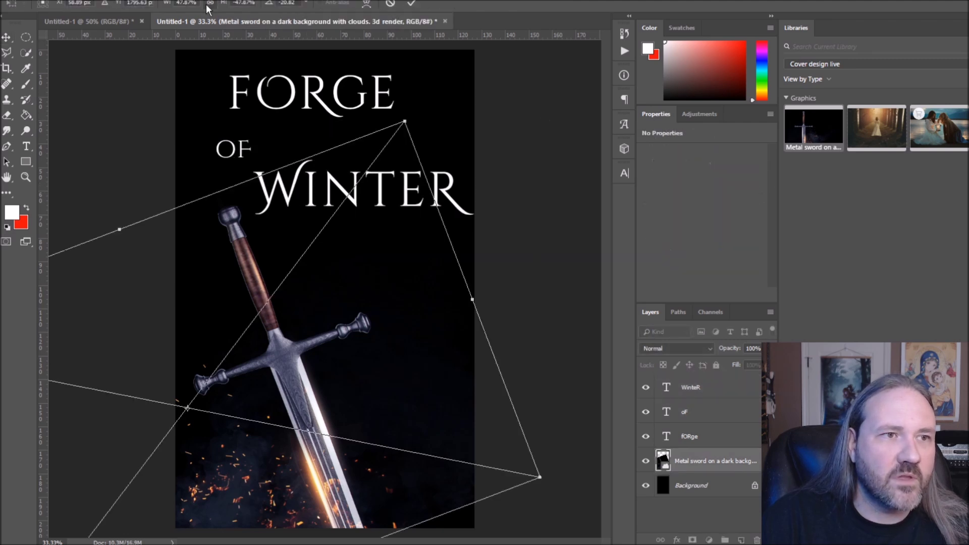
pyautogui.click(209, 4)
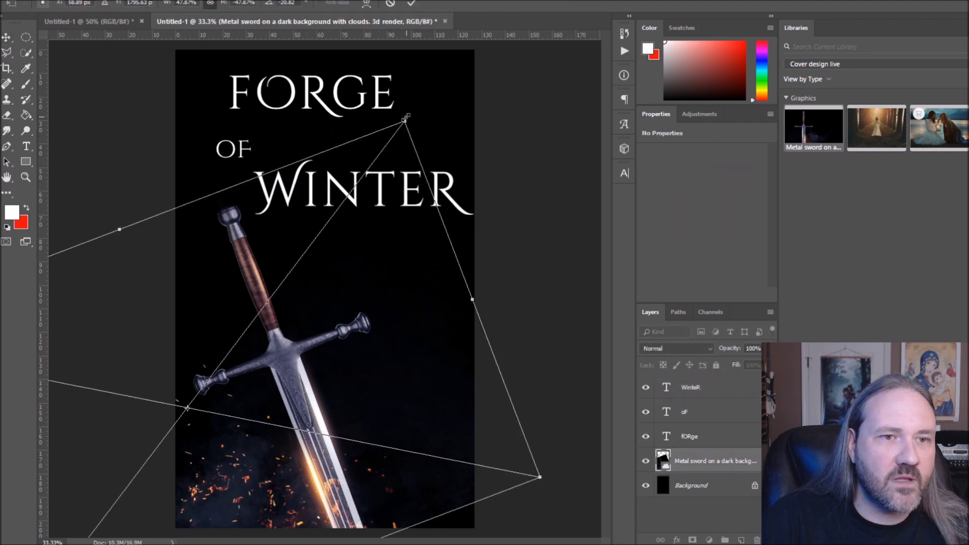
pyautogui.moveTo(407, 117); pyautogui.dragTo(472, 58)
pyautogui.moveTo(352, 264); pyautogui.dragTo(379, 252)
pyautogui.moveTo(367, 288); pyautogui.dragTo(343, 290)
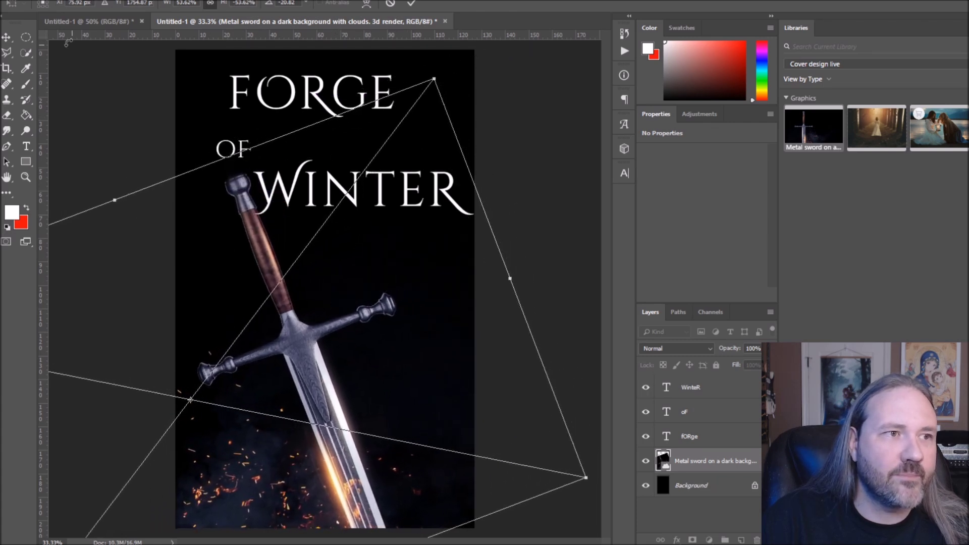
pyautogui.click(6, 37)
pyautogui.click(540, 179)
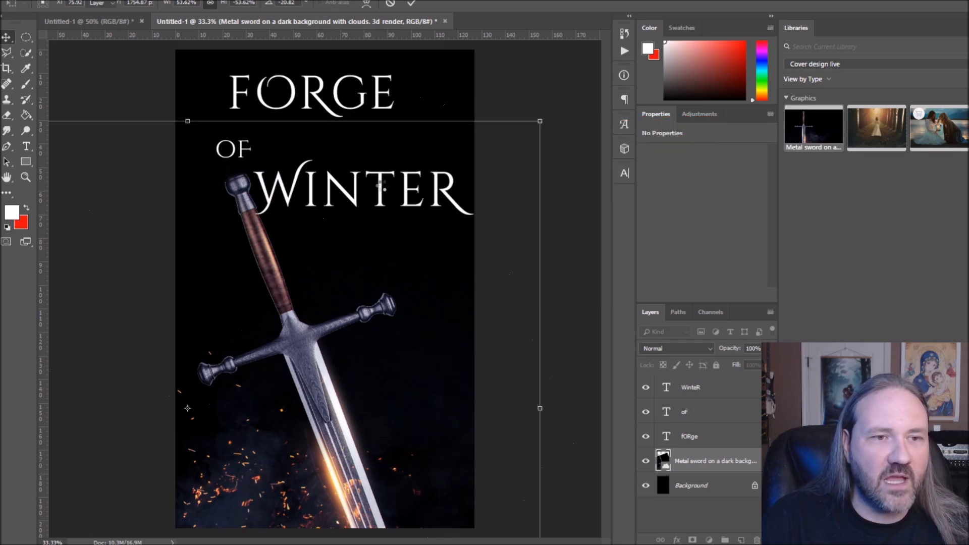
# - Raise WINTER to about Y 40.64 mm so it sits close beneath and beside OF
pyautogui.moveTo(356, 194); pyautogui.dragTo(352, 169)
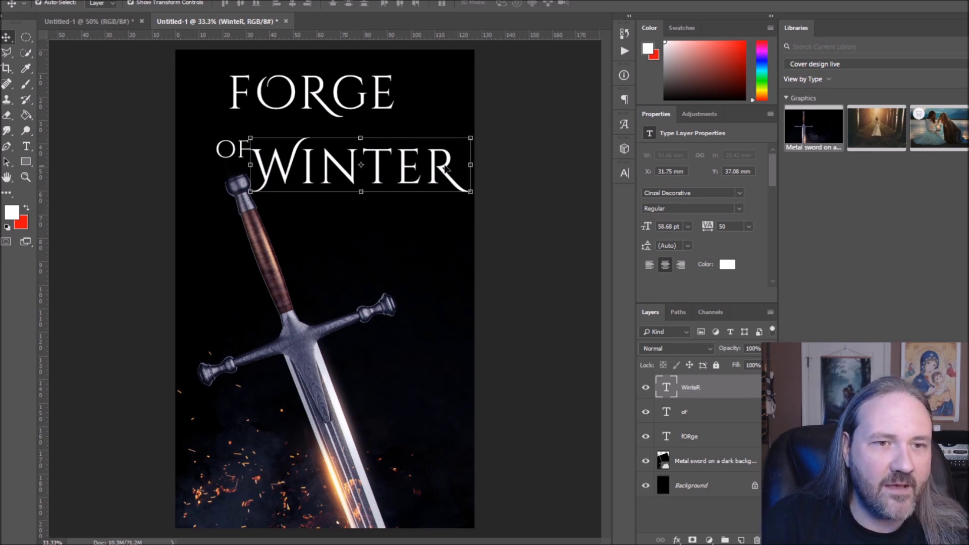
pyautogui.moveTo(381, 168); pyautogui.dragTo(383, 178)
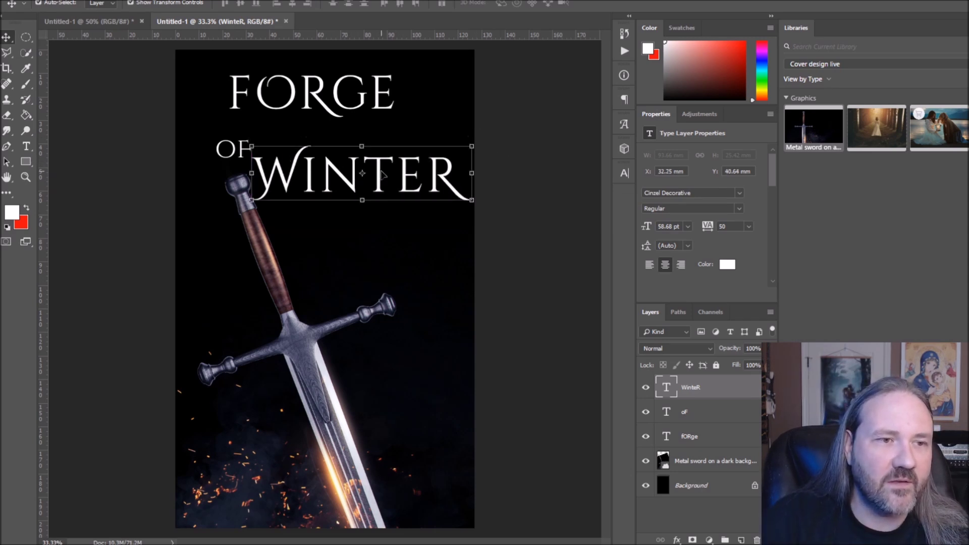
# - Tilt the sword image further to about -25.84°, reposition it with the pommel under OF, and apply the transformation
pyautogui.moveTo(282, 300); pyautogui.dragTo(261, 303)
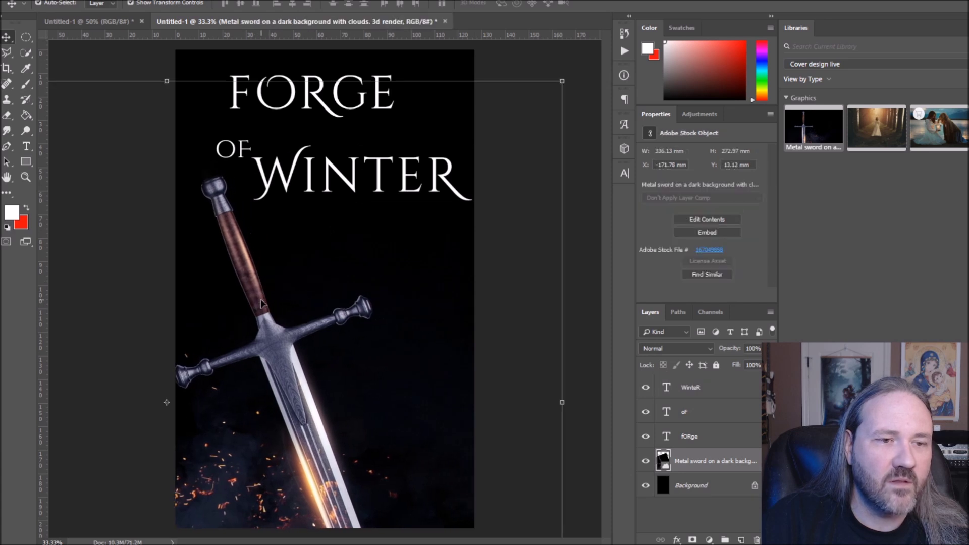
pyautogui.moveTo(567, 71); pyautogui.dragTo(505, 102)
pyautogui.moveTo(324, 260)
pyautogui.mouseDown()
pyautogui.moveTo(346, 260)
pyautogui.moveTo(342, 266)
pyautogui.mouseUp()
pyautogui.moveTo(426, 66); pyautogui.dragTo(422, 57)
pyautogui.moveTo(286, 295); pyautogui.dragTo(295, 306)
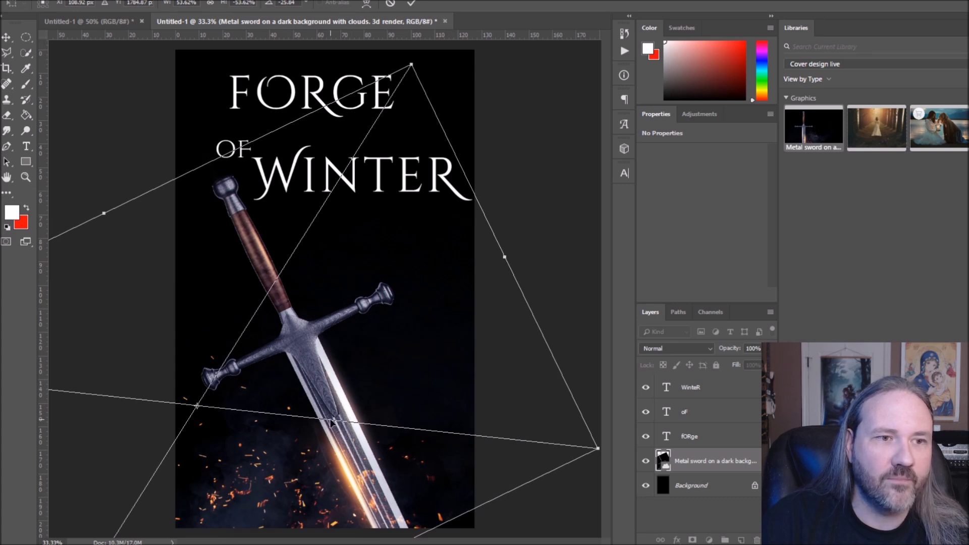
pyautogui.click(7, 38)
pyautogui.click(532, 177)
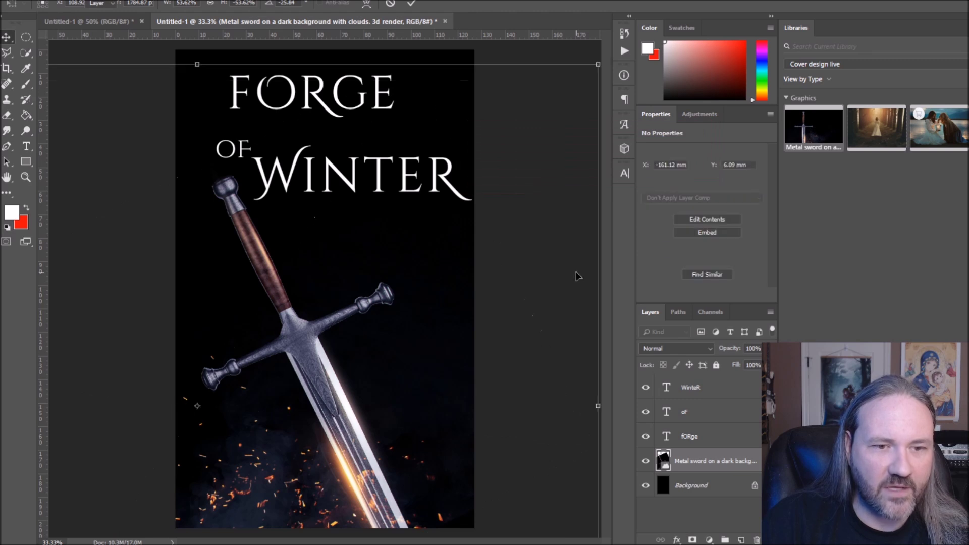
# - Lower WINTER and scale it down to about 47.65 pt, and shift FORGE and WINTER left
pyautogui.click(358, 178)
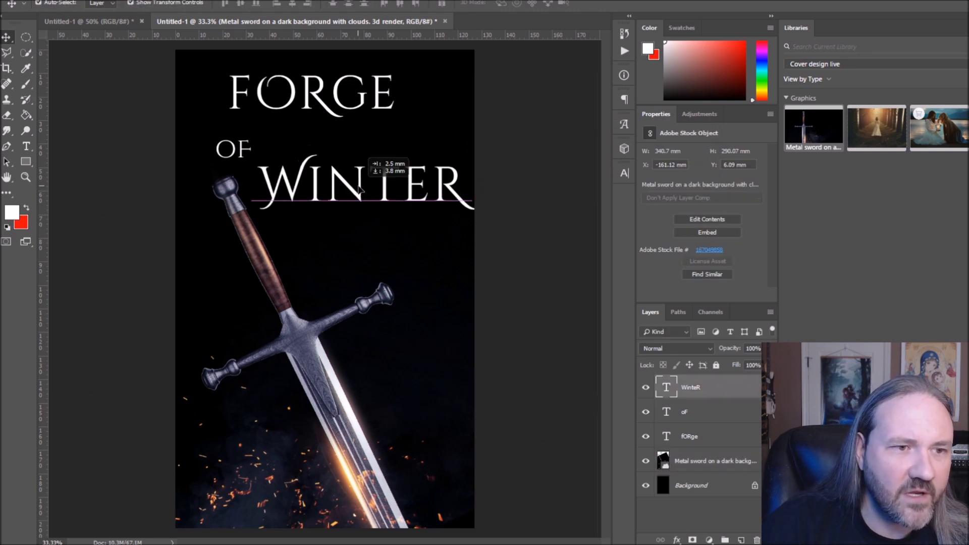
pyautogui.click(474, 153)
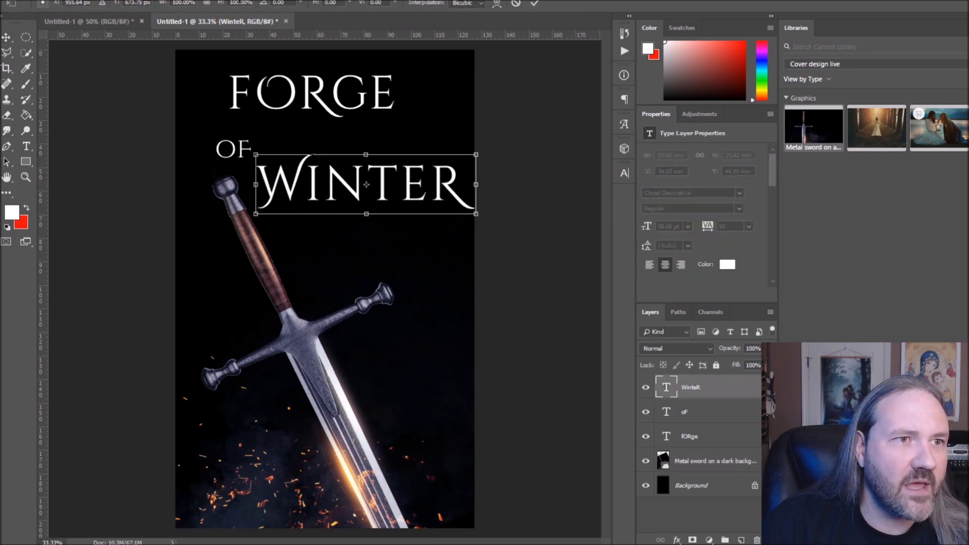
pyautogui.moveTo(479, 154); pyautogui.dragTo(436, 165)
pyautogui.moveTo(356, 188); pyautogui.dragTo(377, 193)
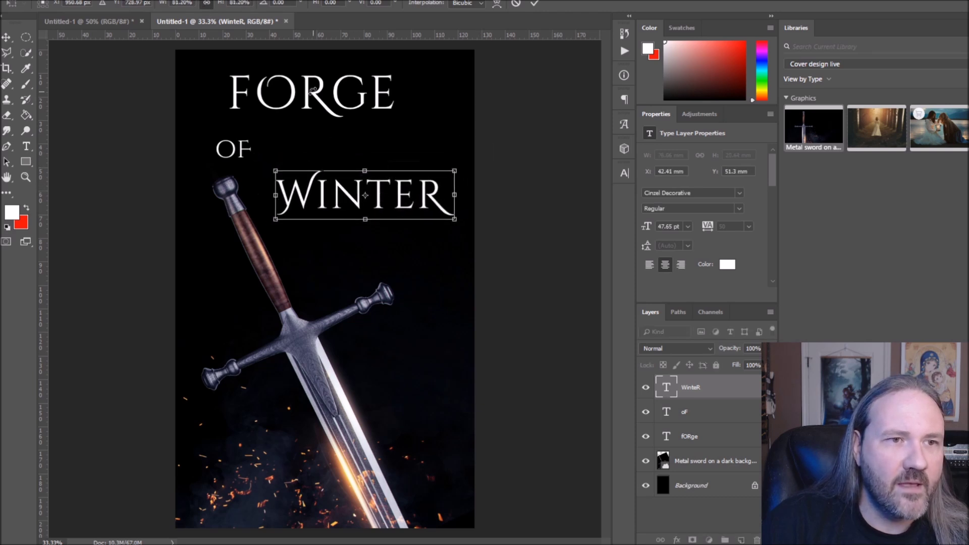
pyautogui.press('v')
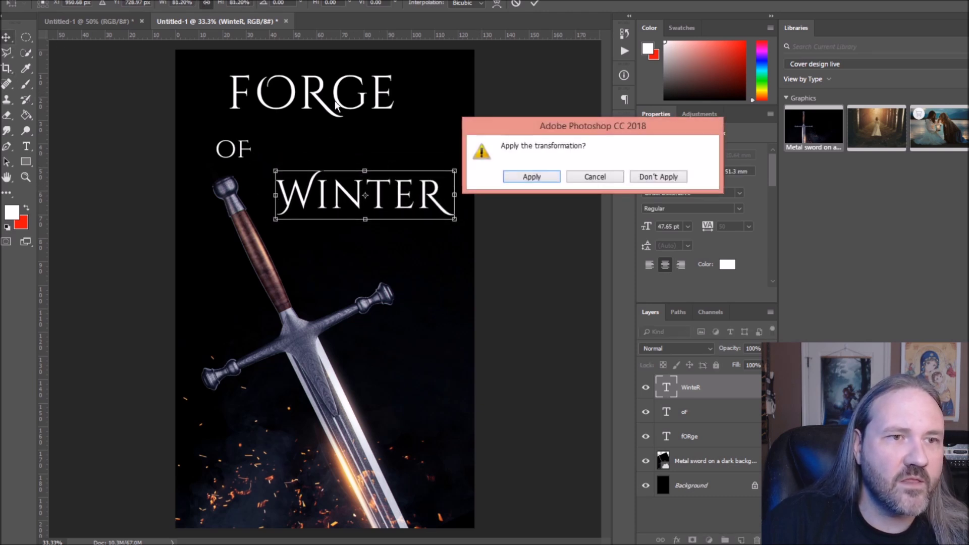
pyautogui.click(556, 179)
pyautogui.moveTo(317, 98)
pyautogui.mouseDown()
pyautogui.moveTo(342, 99)
pyautogui.moveTo(309, 100)
pyautogui.mouseUp()
pyautogui.moveTo(367, 202); pyautogui.dragTo(346, 194)
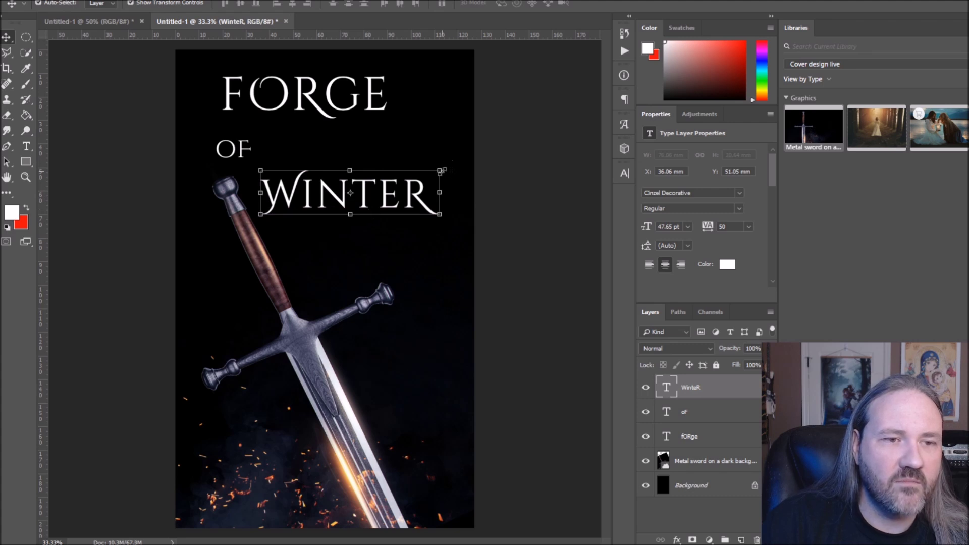
# - Enlarge WINTER proportionally to about 55.21 pt, place it at about X 35.56 mm, Y 44.95 mm, and apply the transformation
pyautogui.click(441, 170)
pyautogui.moveTo(441, 170); pyautogui.dragTo(468, 162)
pyautogui.moveTo(384, 195); pyautogui.dragTo(384, 188)
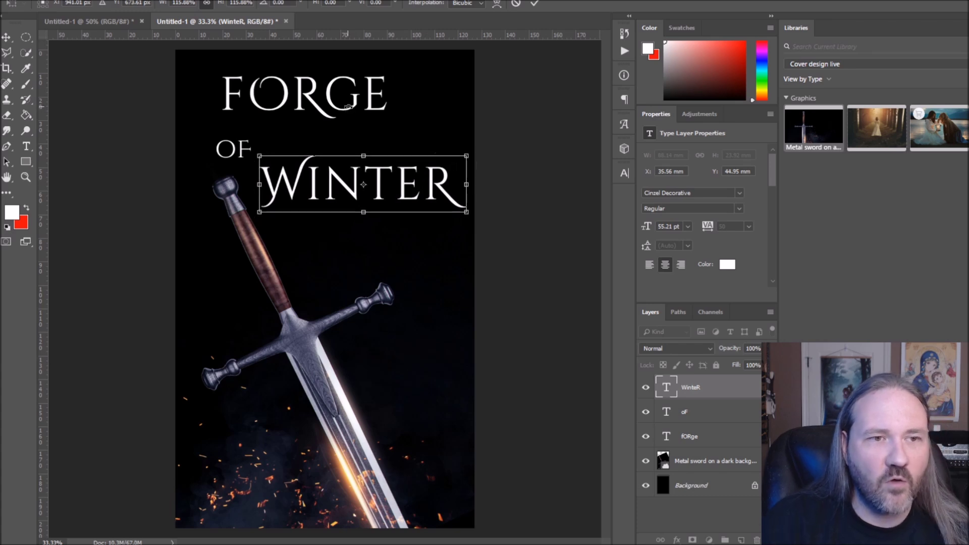
pyautogui.click(7, 38)
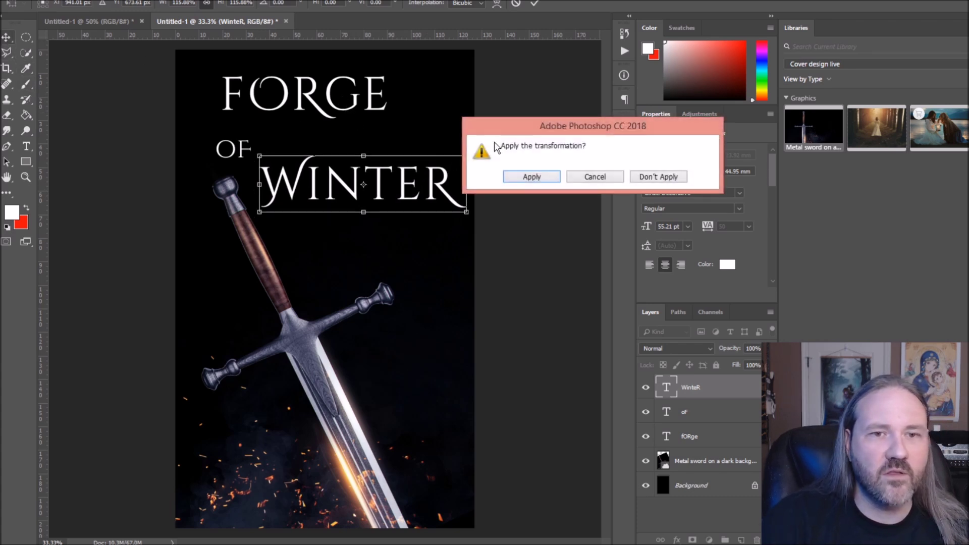
pyautogui.click(526, 175)
# - Set the font size of both FORGE and WINTER to 60 pt
pyautogui.keyDown('shift'); pyautogui.click(344, 104); pyautogui.keyUp('shift')
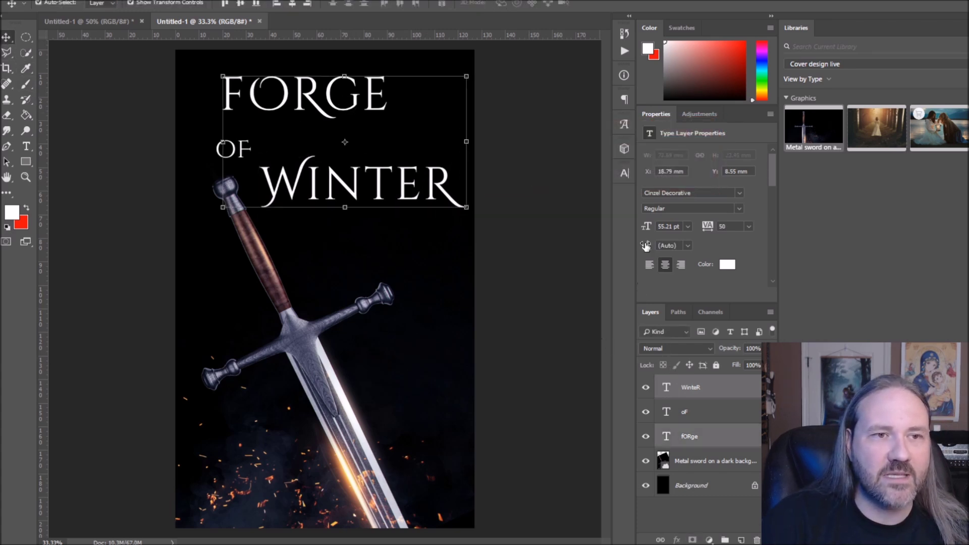
pyautogui.click(625, 174)
pyautogui.click(536, 204)
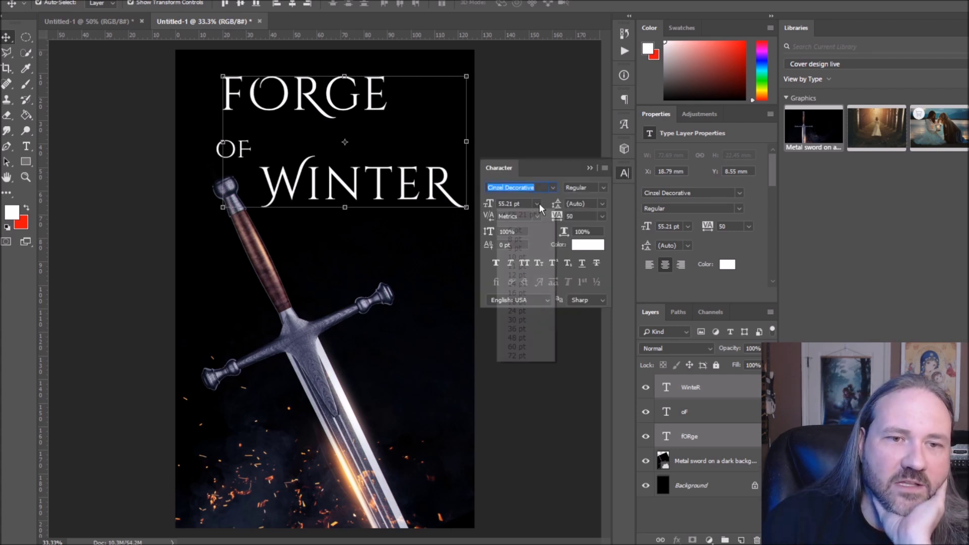
pyautogui.click(533, 346)
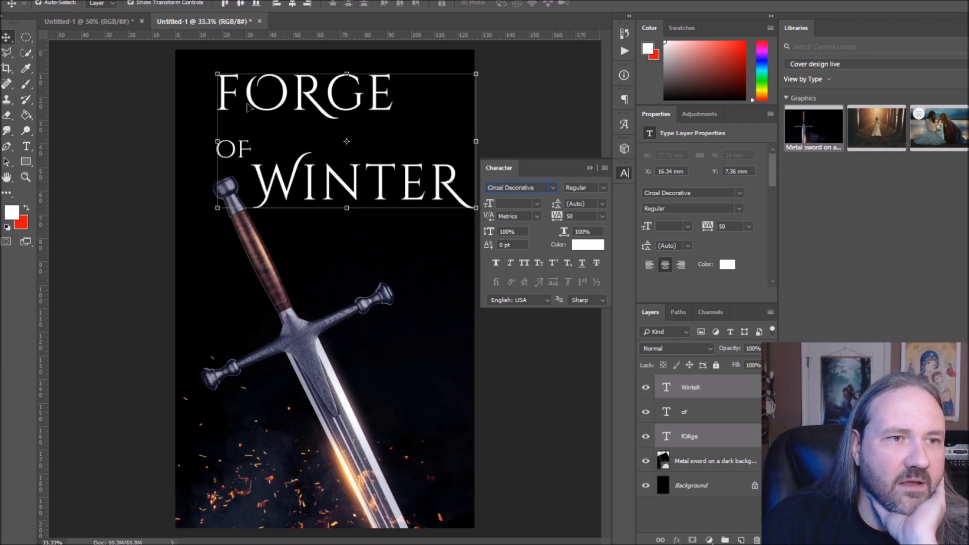
pyautogui.hotkey('ctrl', 'z')
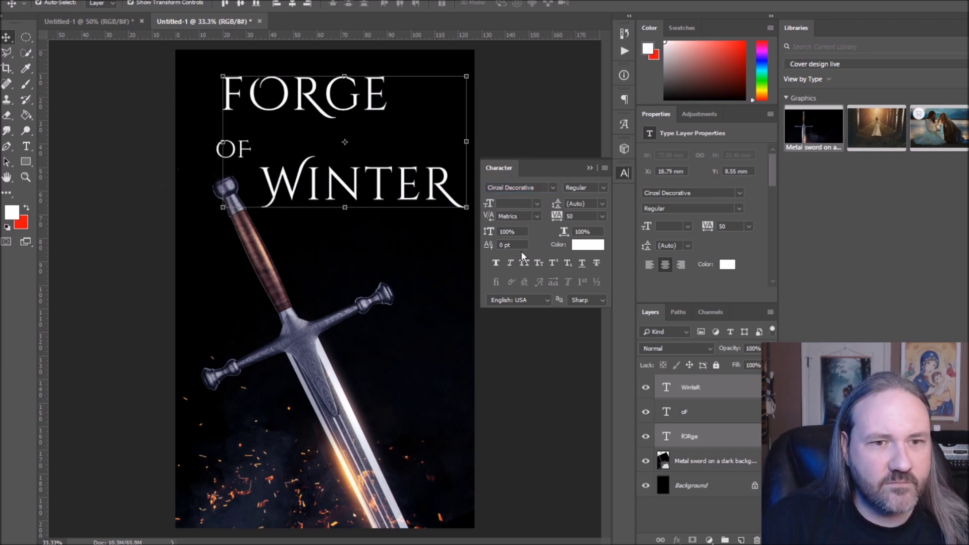
pyautogui.click(537, 203)
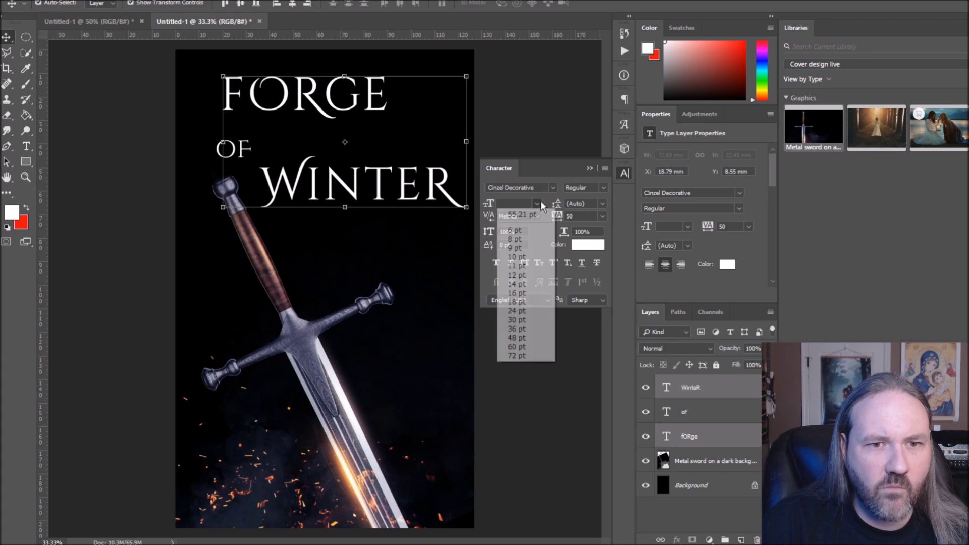
pyautogui.click(533, 346)
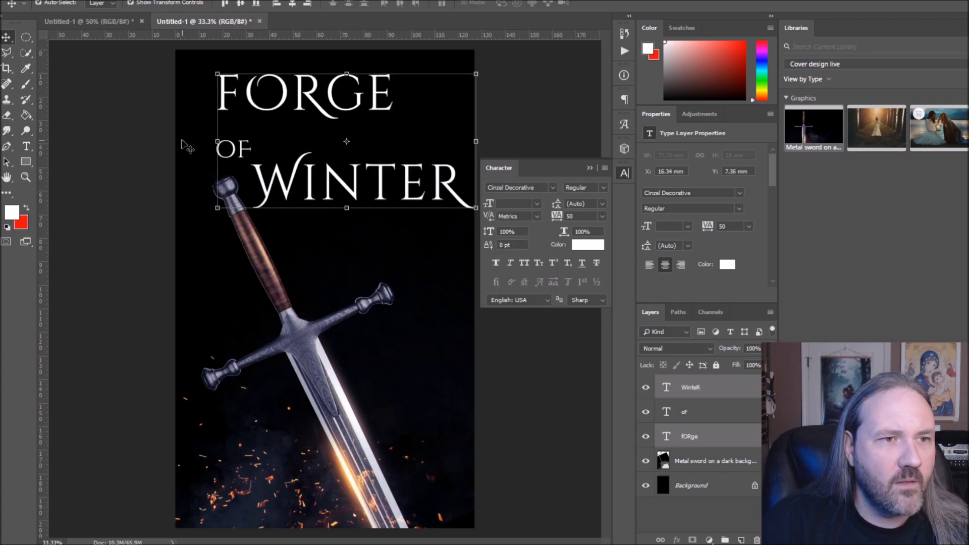
# - Delete the initial F from FORGE and the initial W from WINTER, leaving ORGE and INTER
pyautogui.click(236, 151)
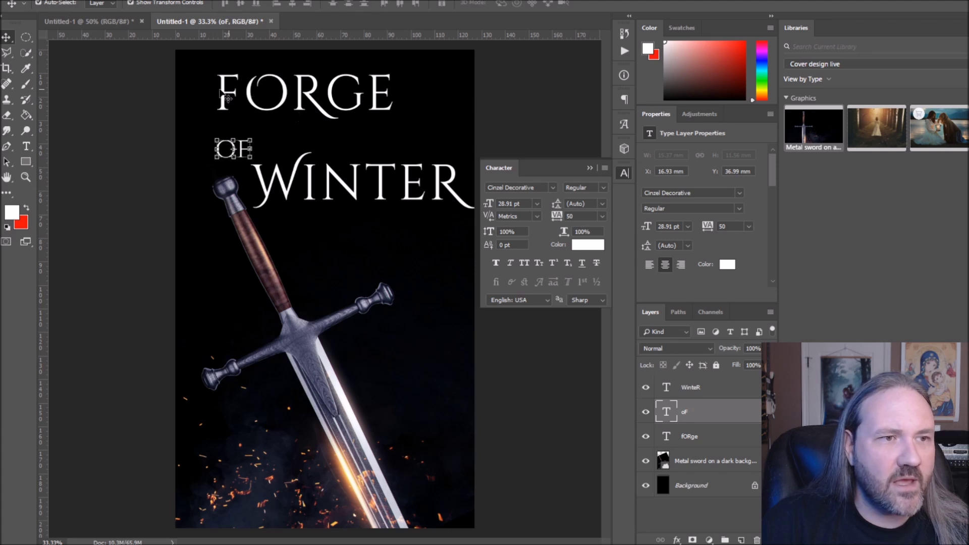
pyautogui.click(26, 146)
pyautogui.hotkey('alt', '[')
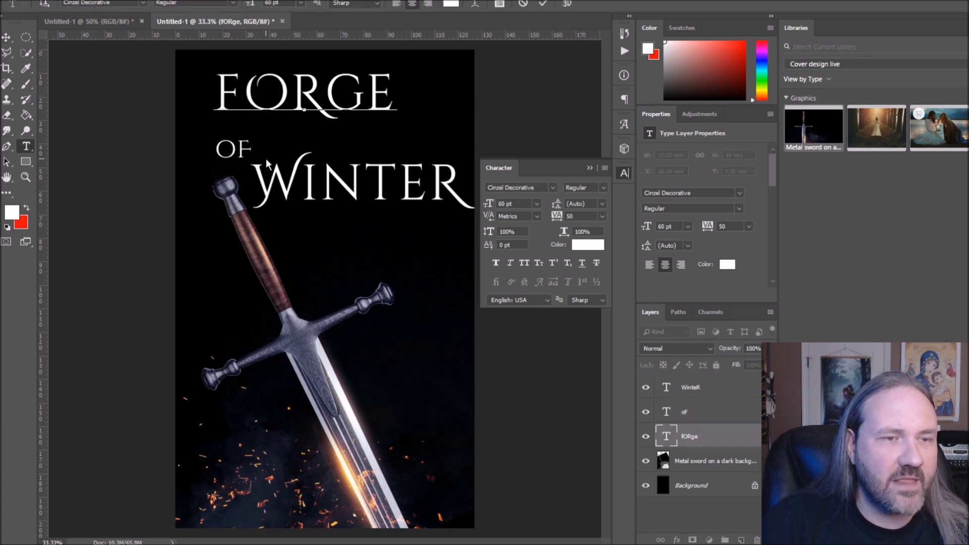
pyautogui.press('Return')
pyautogui.hotkey('ctrl', 'Return')
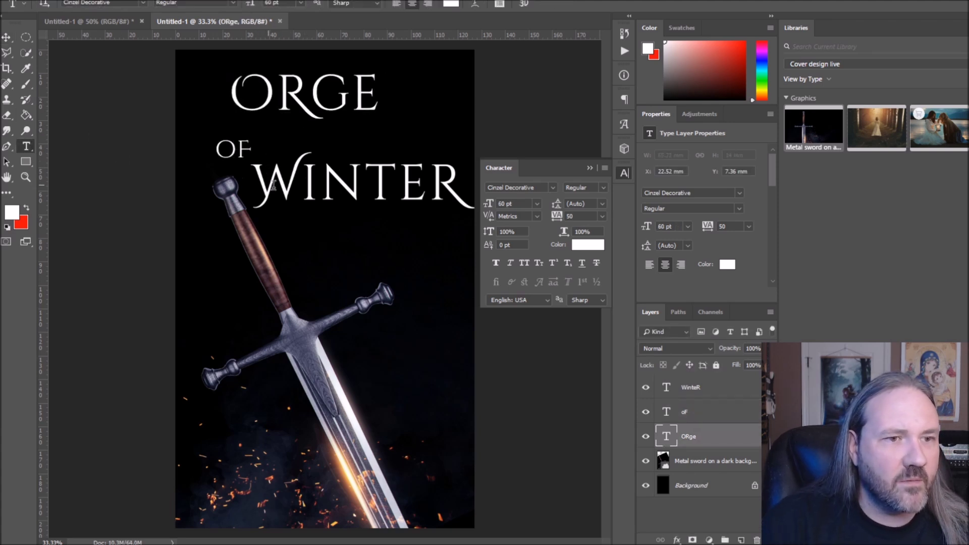
pyautogui.click(285, 192)
pyautogui.press('BackSpace')
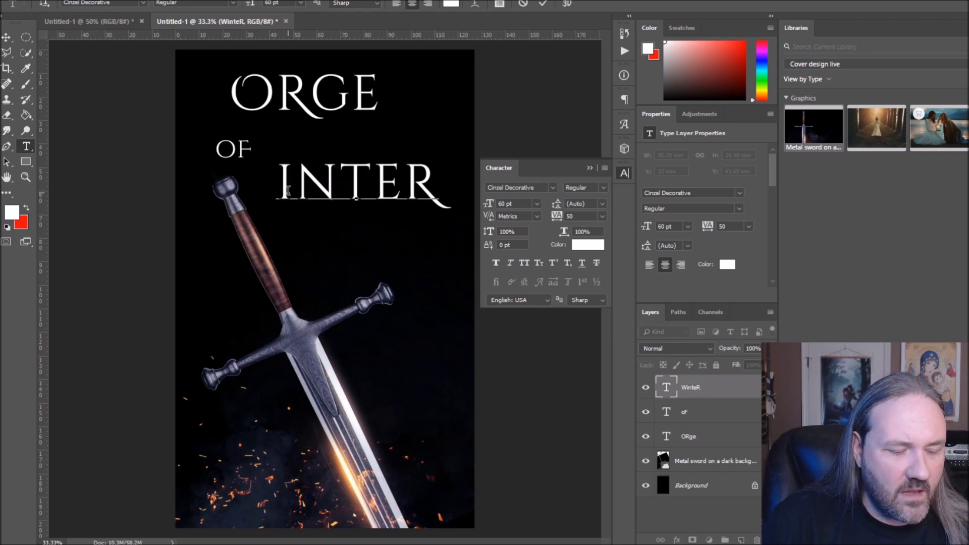
pyautogui.click(183, 118)
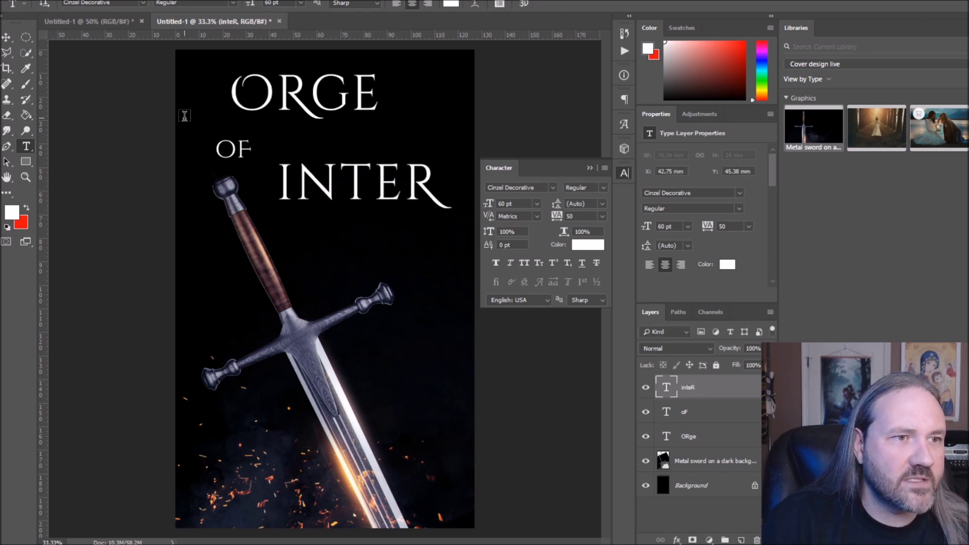
# - Create separate text layers for a lowercase f beside ORGE and an uppercase W beside INTER
pyautogui.click(184, 118)
pyautogui.write('F')
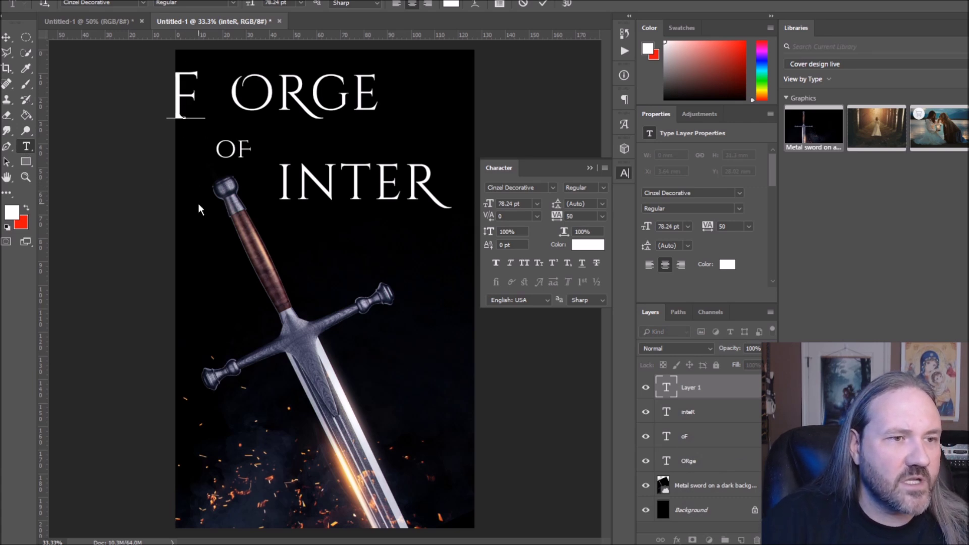
pyautogui.click(198, 203)
pyautogui.click(198, 203)
pyautogui.write('W')
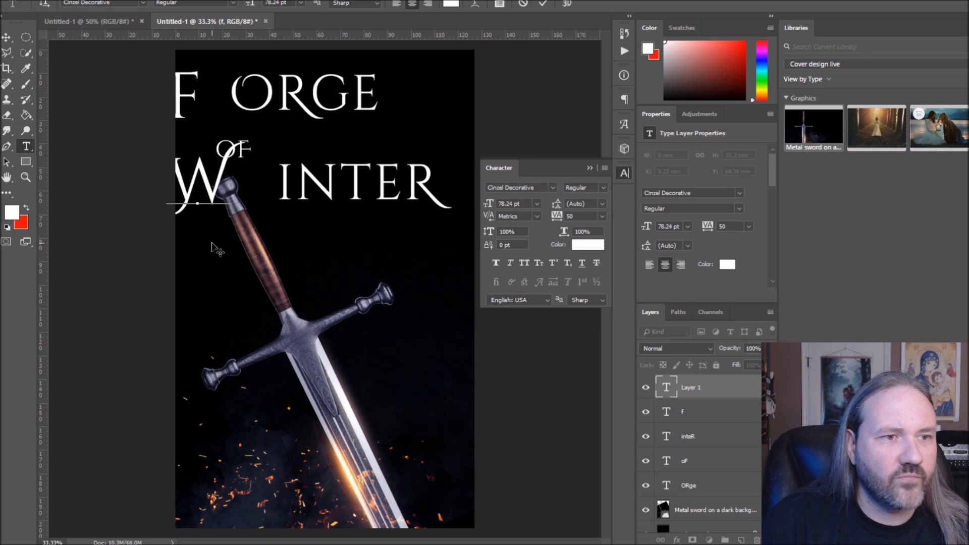
pyautogui.hotkey('ctrl', 'Return')
pyautogui.press('v')
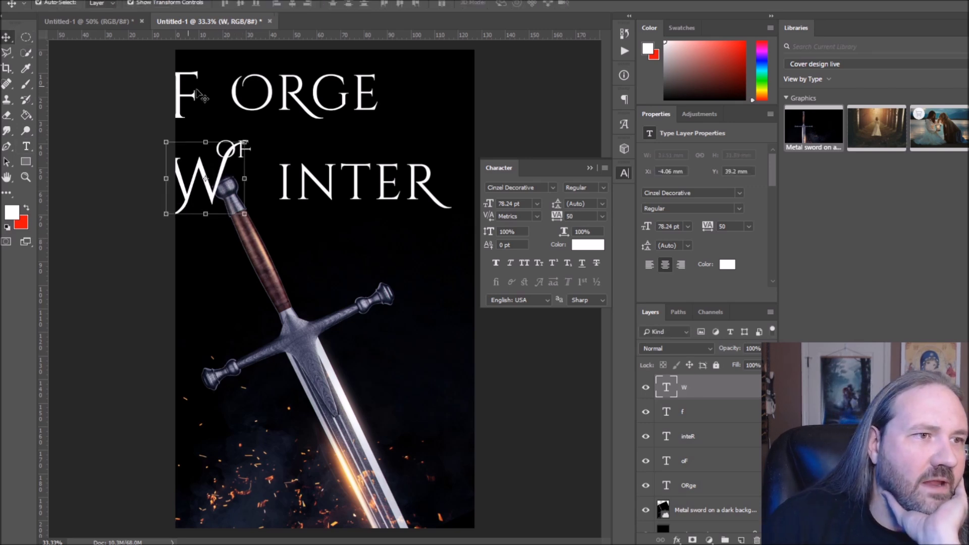
# - Move the separate F up near the cover's upper corner, enlarge it to about 113.76 pt, and apply the transformation
pyautogui.moveTo(190, 99); pyautogui.dragTo(208, 82)
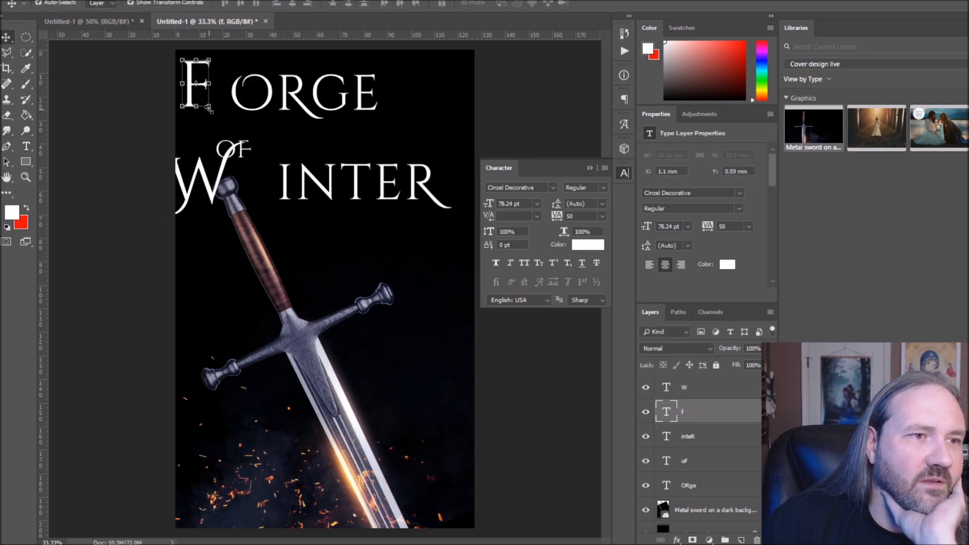
pyautogui.hotkey('ctrl', 't')
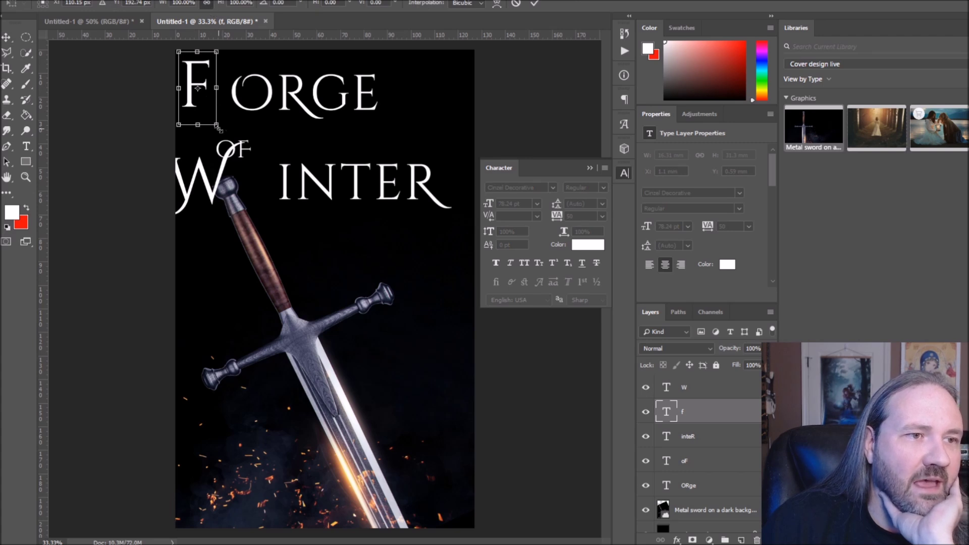
pyautogui.moveTo(217, 126); pyautogui.dragTo(233, 158)
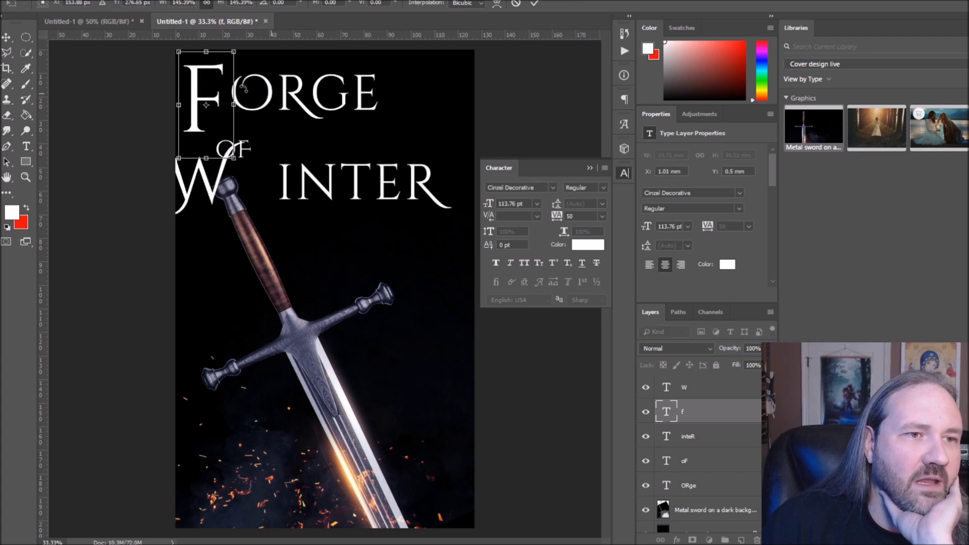
pyautogui.click(7, 37)
pyautogui.click(519, 175)
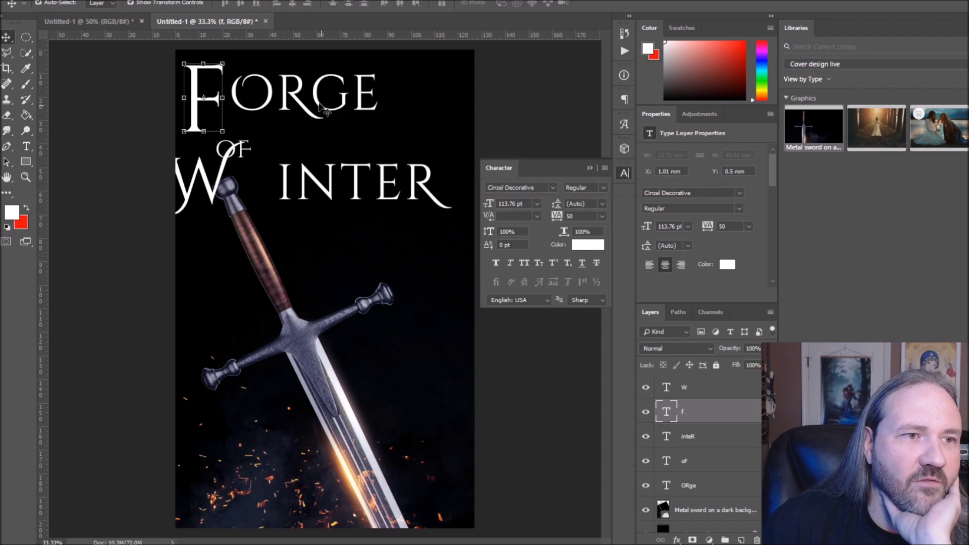
# - Enlarge the F to about 139.73 pt at X 19.81 mm, Y -6.09 mm, and fit ORGE against it at about X 42.07 mm, Y 16.79 mm
pyautogui.moveTo(305, 96); pyautogui.dragTo(356, 114)
pyautogui.moveTo(206, 102); pyautogui.dragTo(243, 94)
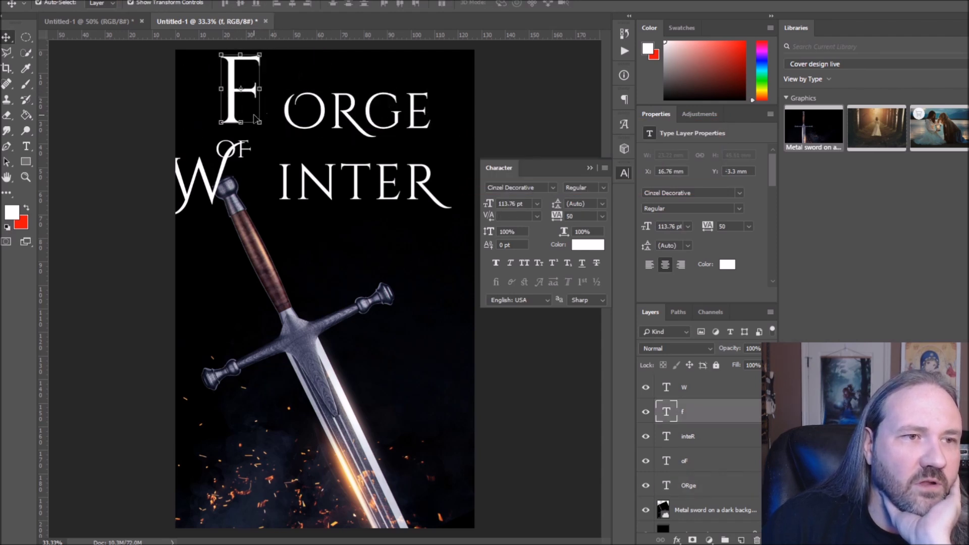
pyautogui.hotkey('ctrl', 't')
pyautogui.moveTo(269, 150); pyautogui.dragTo(285, 174)
pyautogui.moveTo(268, 108); pyautogui.dragTo(276, 102)
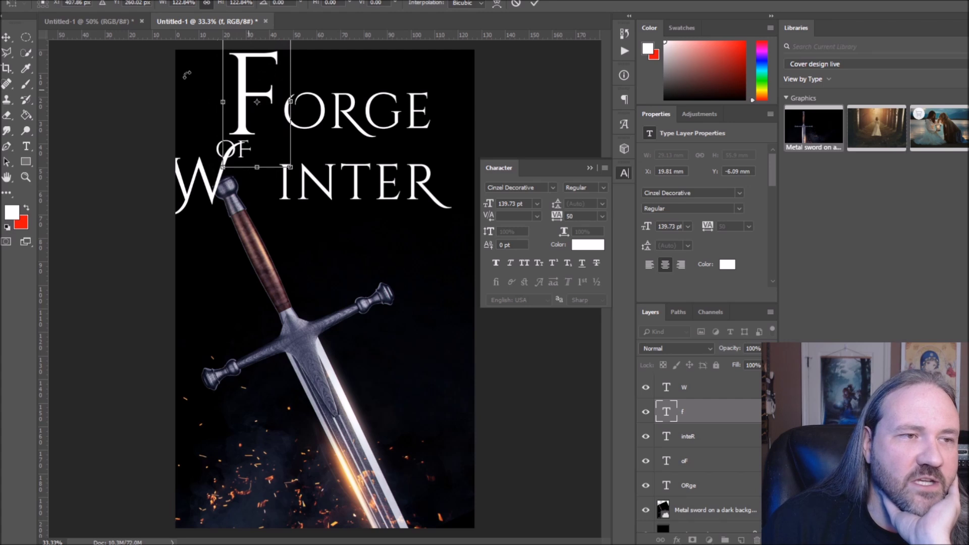
pyautogui.press('v')
pyautogui.click(525, 175)
pyautogui.moveTo(376, 113)
pyautogui.mouseDown()
pyautogui.moveTo(323, 123)
pyautogui.moveTo(364, 119)
pyautogui.mouseUp()
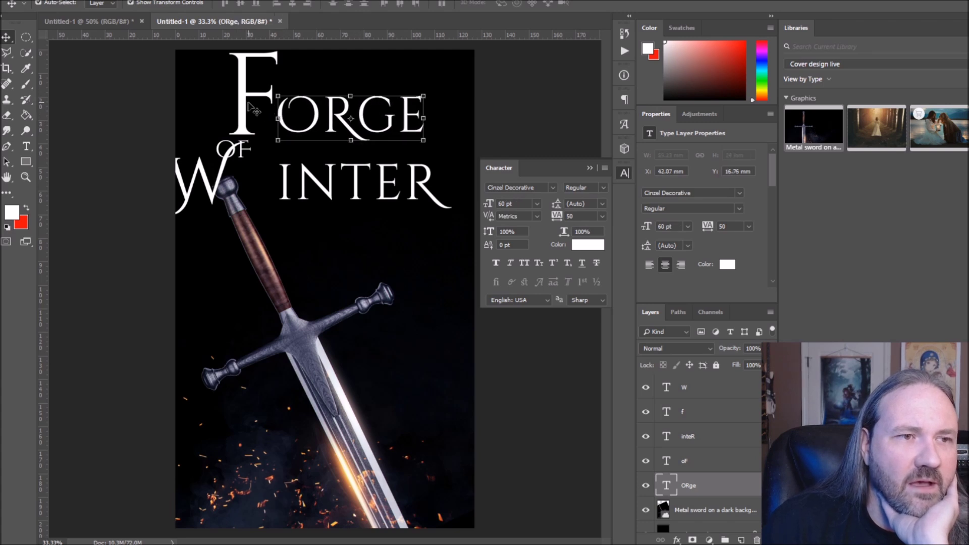
# - Replace the large initial's lowercase f with an uppercase F to try its alternate glyph
pyautogui.click(240, 101)
pyautogui.click(26, 147)
pyautogui.click(272, 111)
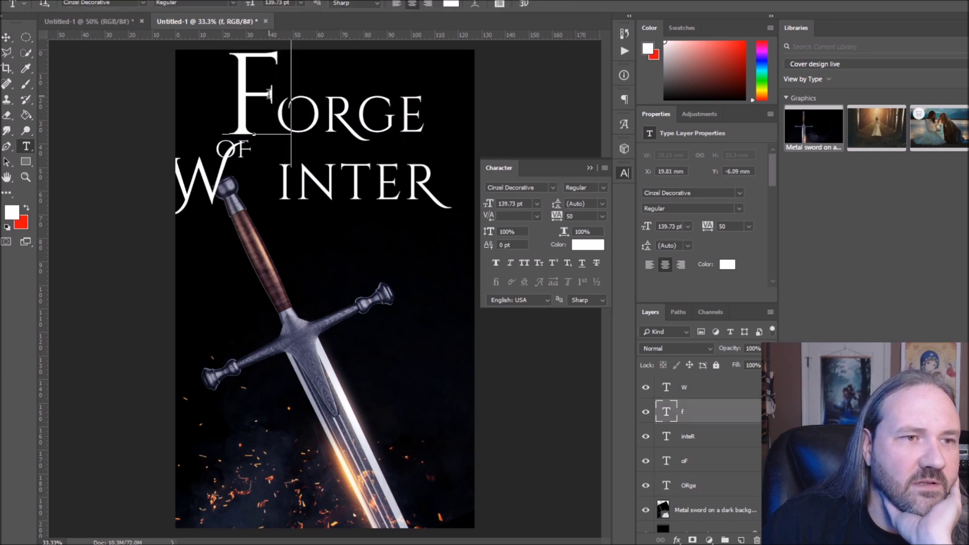
pyautogui.hotkey('ctrl', 'a')
pyautogui.write('F')
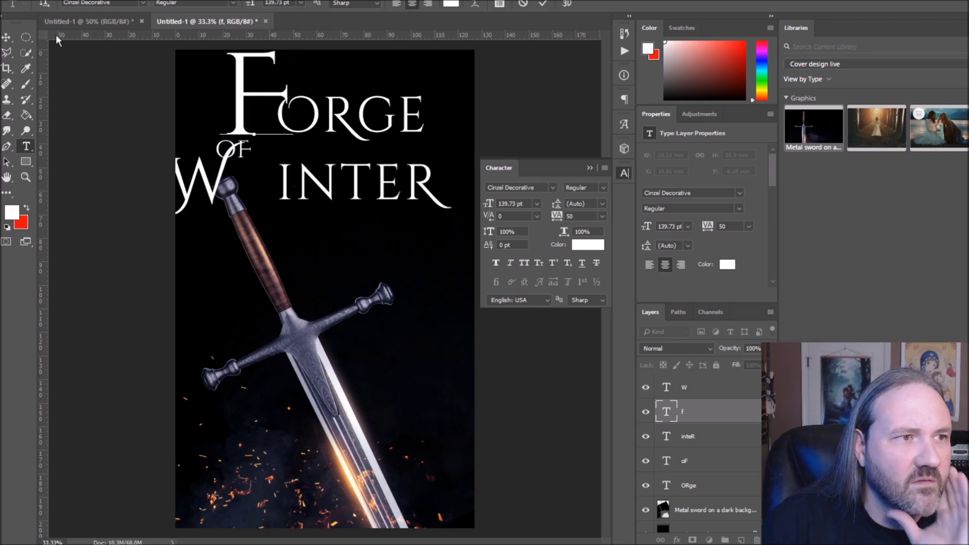
# - Move ORGE clear of the large initial and change that initial back to the lowercase f glyph
pyautogui.click(6, 37)
pyautogui.moveTo(352, 120); pyautogui.dragTo(376, 111)
pyautogui.click(247, 97)
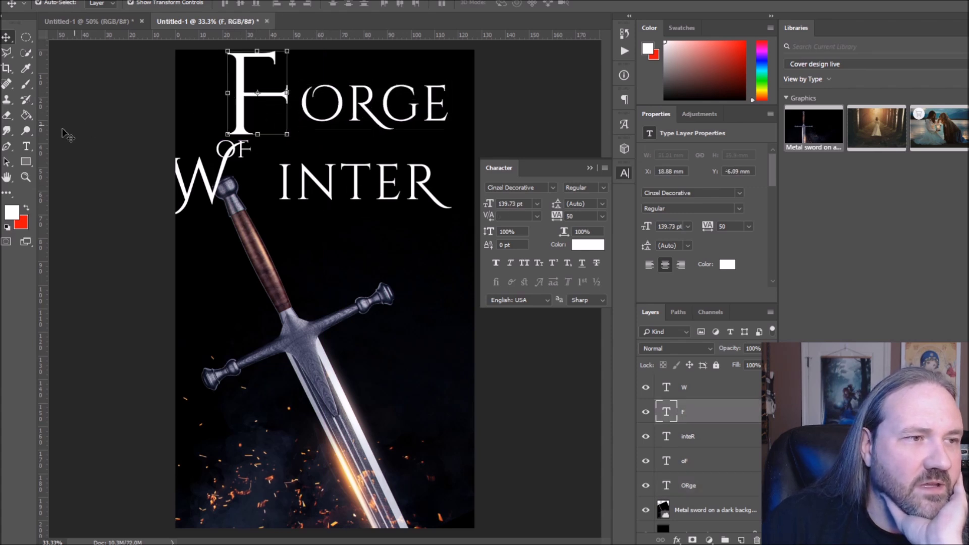
pyautogui.click(26, 146)
pyautogui.doubleClick(240, 90)
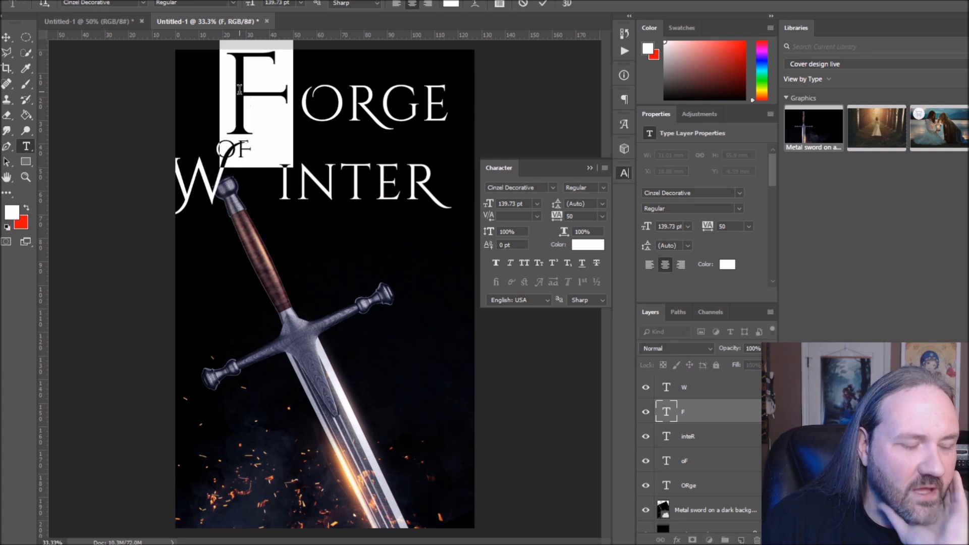
pyautogui.click(7, 38)
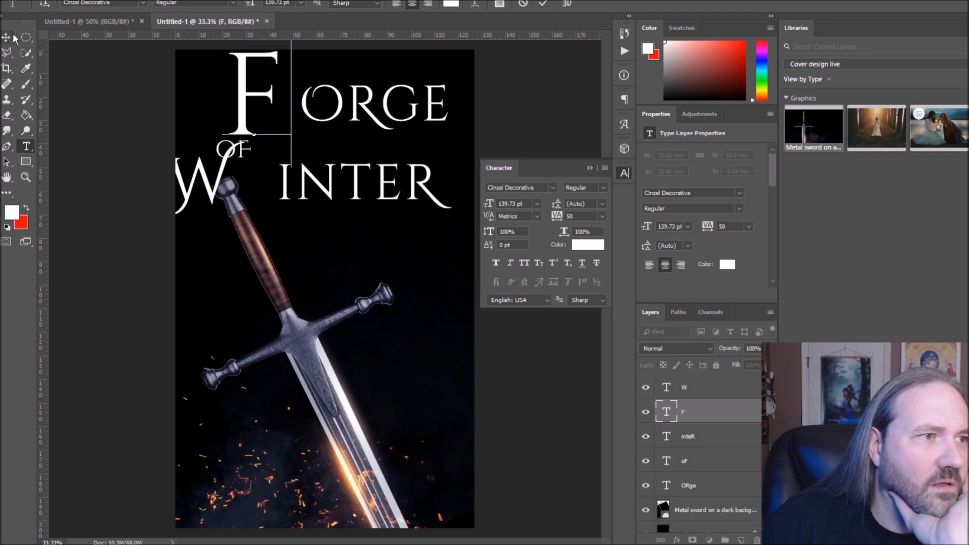
# - Fit ORGE against the F at about X 41.82 mm, Y 4.82 mm, and join the W to a slightly lowered INTER
pyautogui.moveTo(360, 104); pyautogui.dragTo(336, 90)
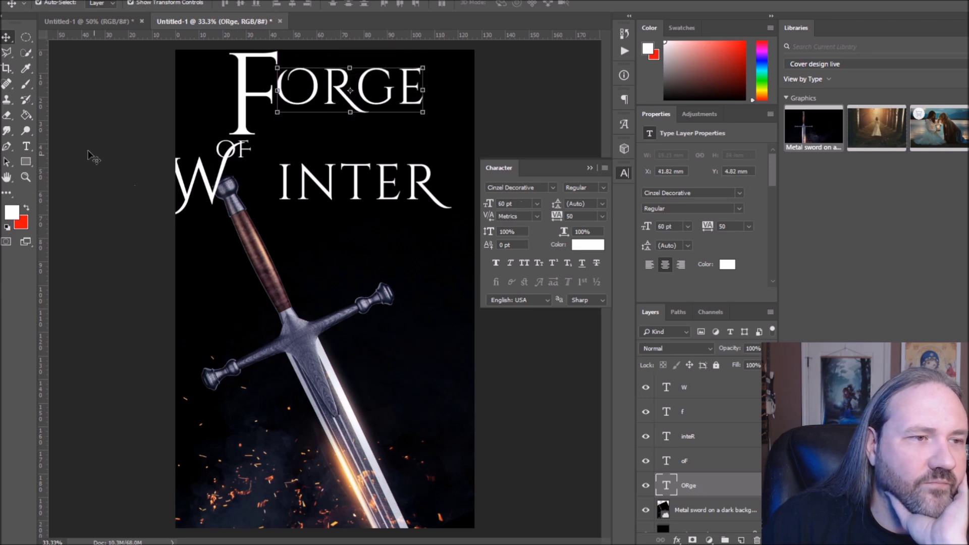
pyautogui.moveTo(374, 190); pyautogui.dragTo(393, 203)
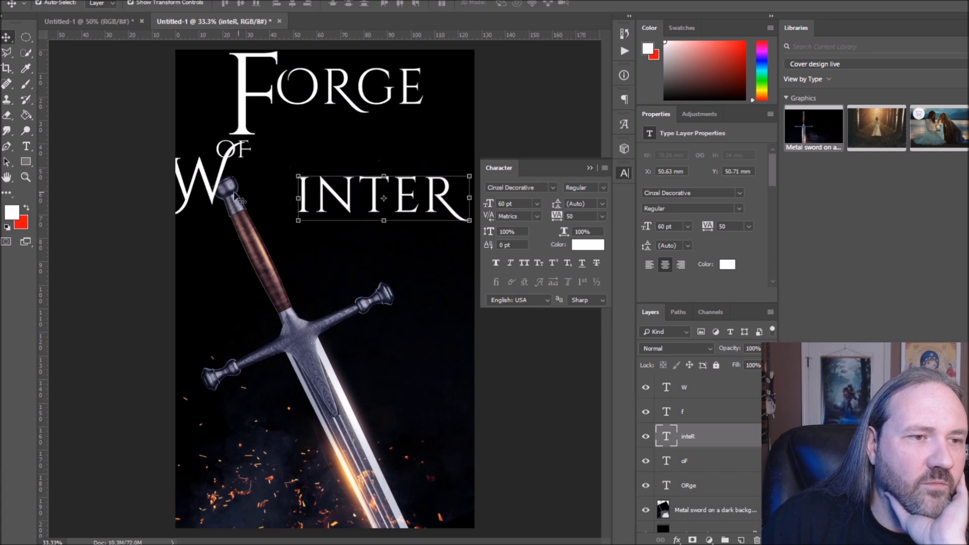
pyautogui.moveTo(226, 190); pyautogui.dragTo(331, 159)
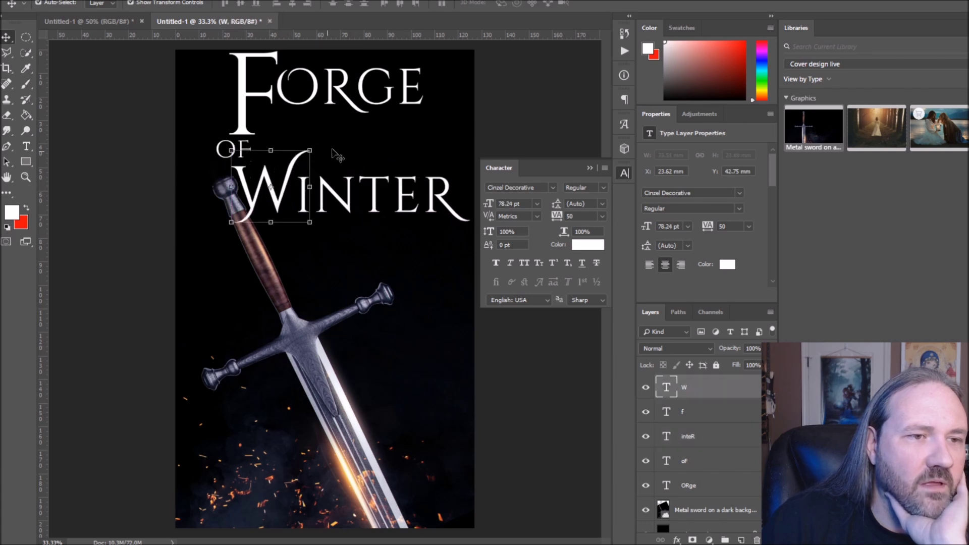
# - Scale the W proportionally up to about 115.29 pt, place it at about X 14.39 mm, Y 37.84 mm, and apply the transformation
pyautogui.click(313, 149)
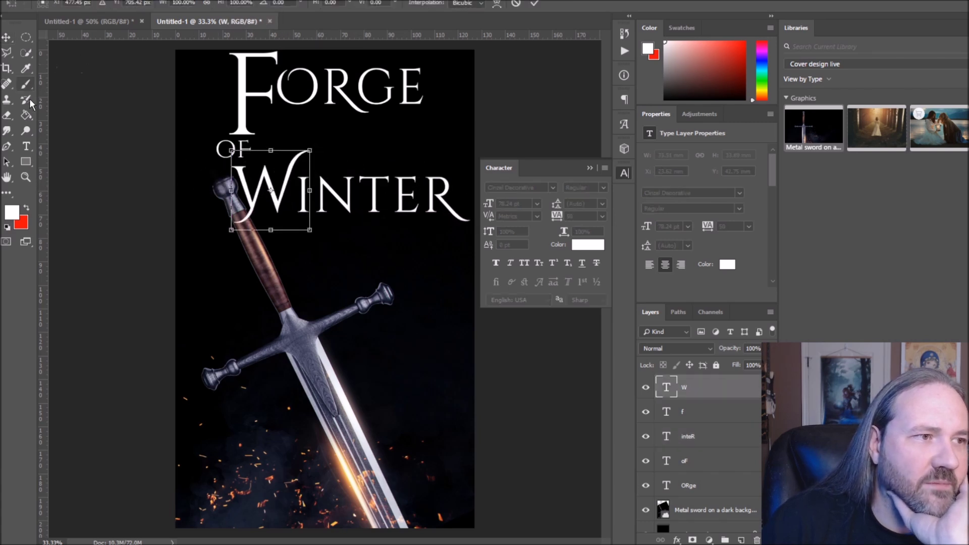
pyautogui.click(26, 145)
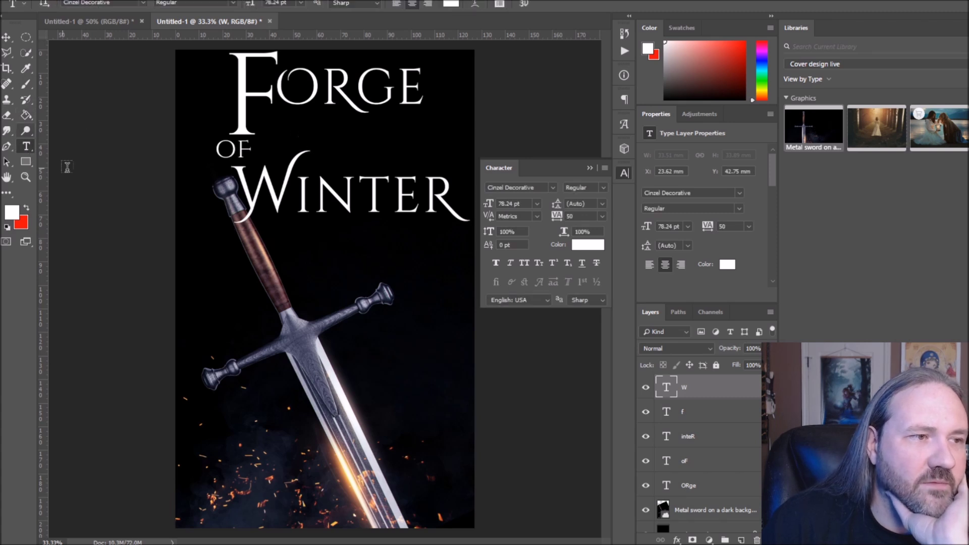
pyautogui.click(7, 38)
pyautogui.click(310, 149)
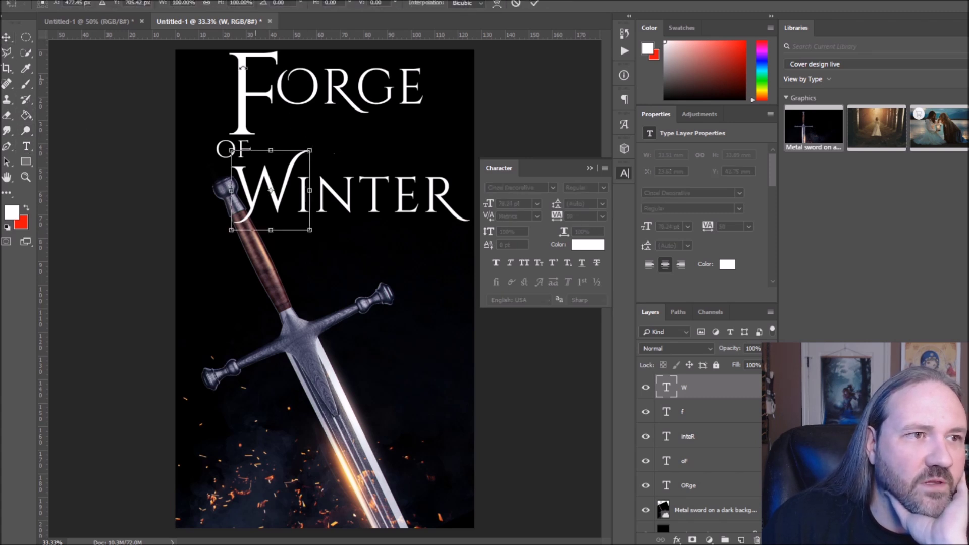
pyautogui.moveTo(310, 149); pyautogui.dragTo(288, 180)
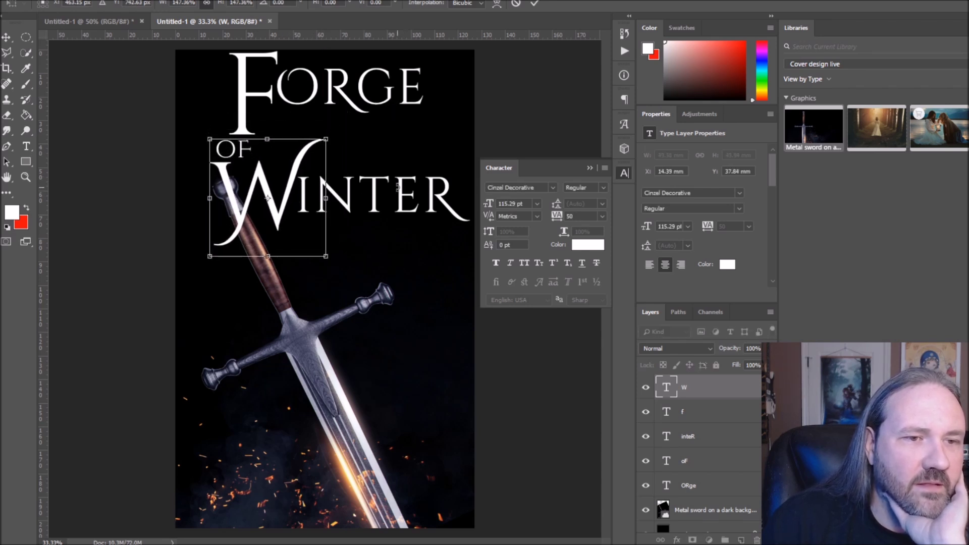
pyautogui.click(6, 42)
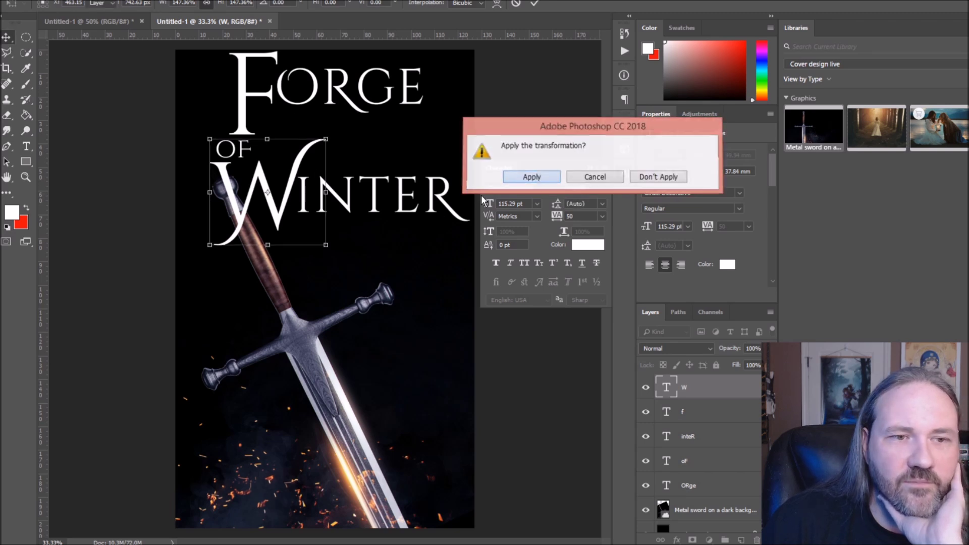
pyautogui.click(528, 174)
# - Lower INTER to align with the large W, and shift the W to about X 18.71 mm, Y 39.11 mm
pyautogui.moveTo(370, 198); pyautogui.dragTo(376, 209)
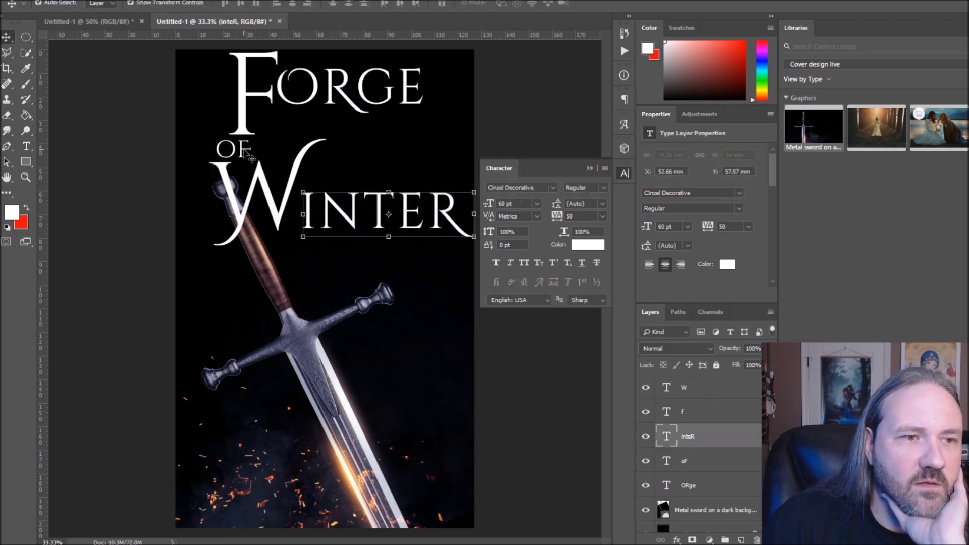
pyautogui.moveTo(297, 181); pyautogui.dragTo(304, 183)
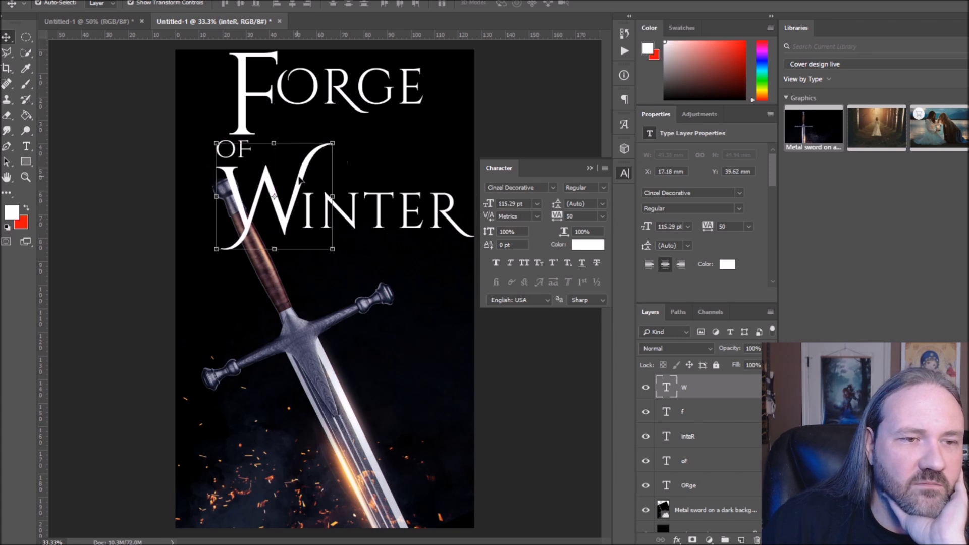
pyautogui.moveTo(436, 212); pyautogui.dragTo(438, 206)
pyautogui.click(236, 157)
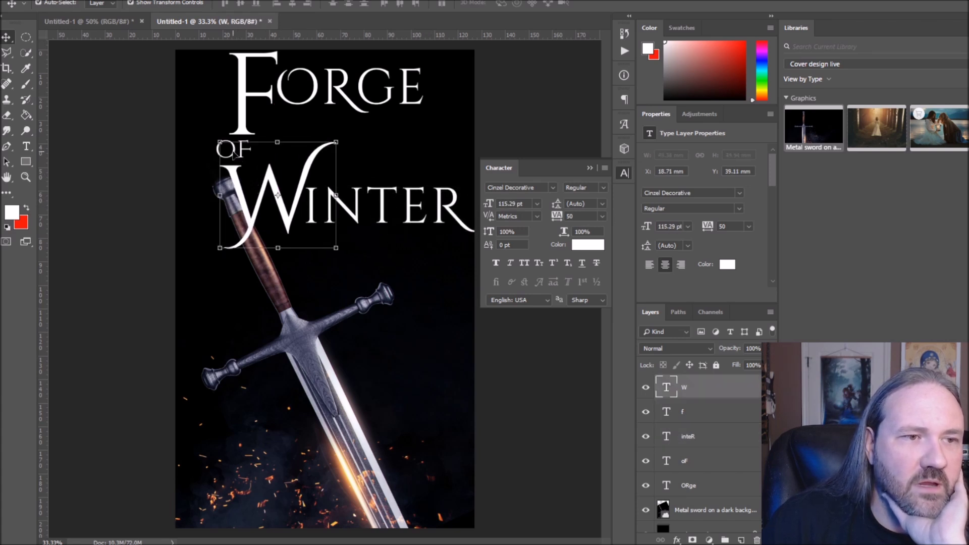
pyautogui.click(217, 150)
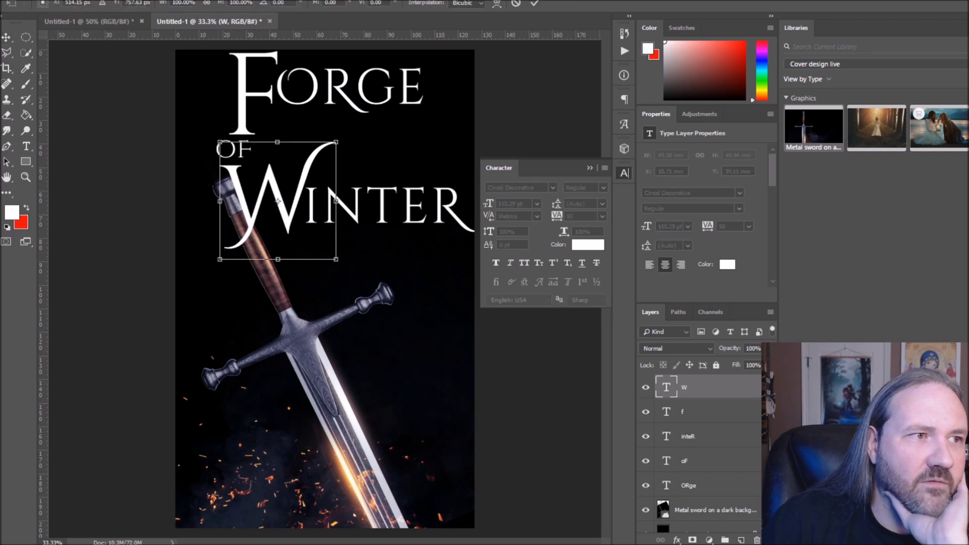
pyautogui.press('Return')
# - Move OF between ORGE and INTER, and raise WINTER closer to FORGE with the W at about X 12.36 mm, Y 31.75 mm
pyautogui.click(222, 150)
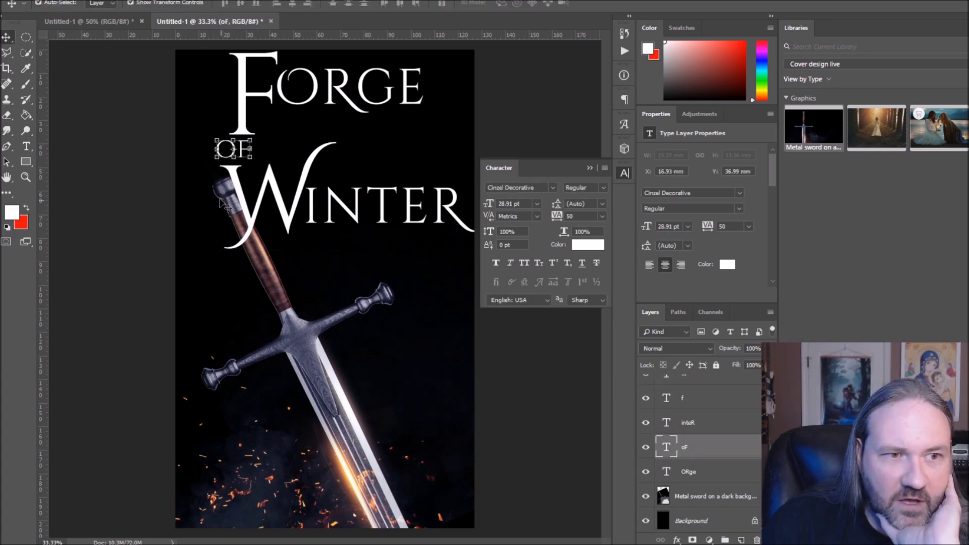
pyautogui.moveTo(247, 154); pyautogui.dragTo(299, 128)
pyautogui.moveTo(376, 211); pyautogui.dragTo(384, 197)
pyautogui.moveTo(279, 289); pyautogui.dragTo(313, 164)
pyautogui.moveTo(396, 191); pyautogui.dragTo(393, 185)
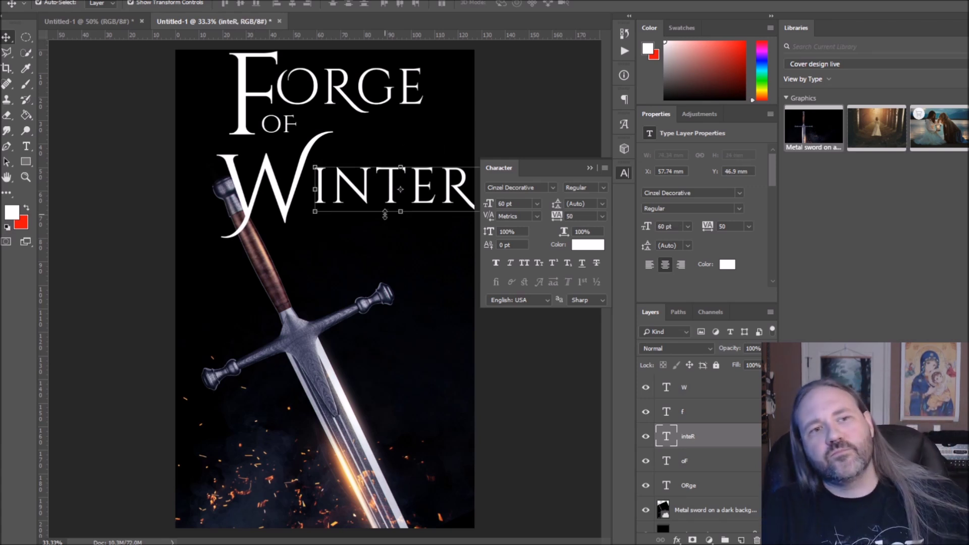
pyautogui.moveTo(294, 135); pyautogui.dragTo(352, 153)
pyautogui.moveTo(323, 188); pyautogui.dragTo(272, 181)
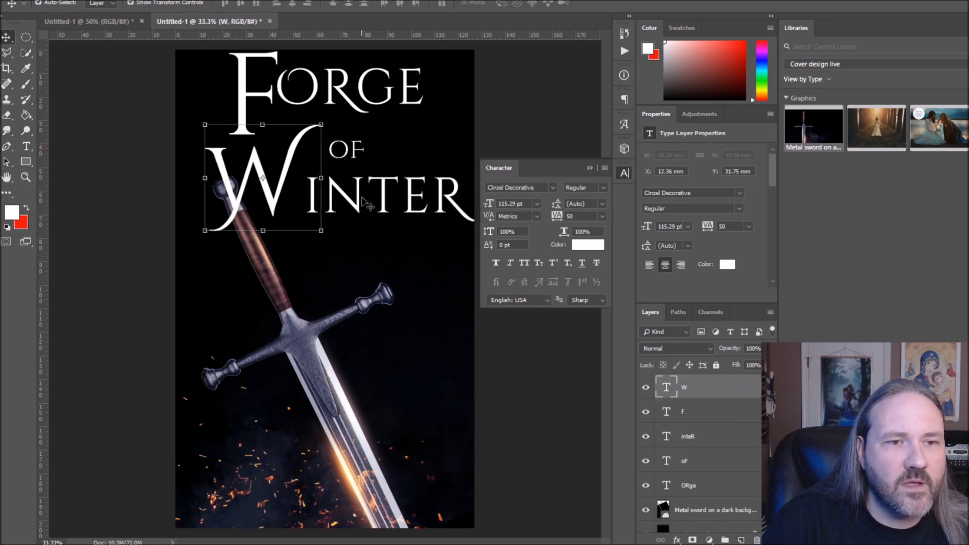
# - Nudge INTER slightly up toward the W, and move OF closer to the W at about X 59.6 mm, Y 34.96 mm
pyautogui.moveTo(359, 202); pyautogui.dragTo(353, 196)
pyautogui.moveTo(354, 156); pyautogui.dragTo(335, 146)
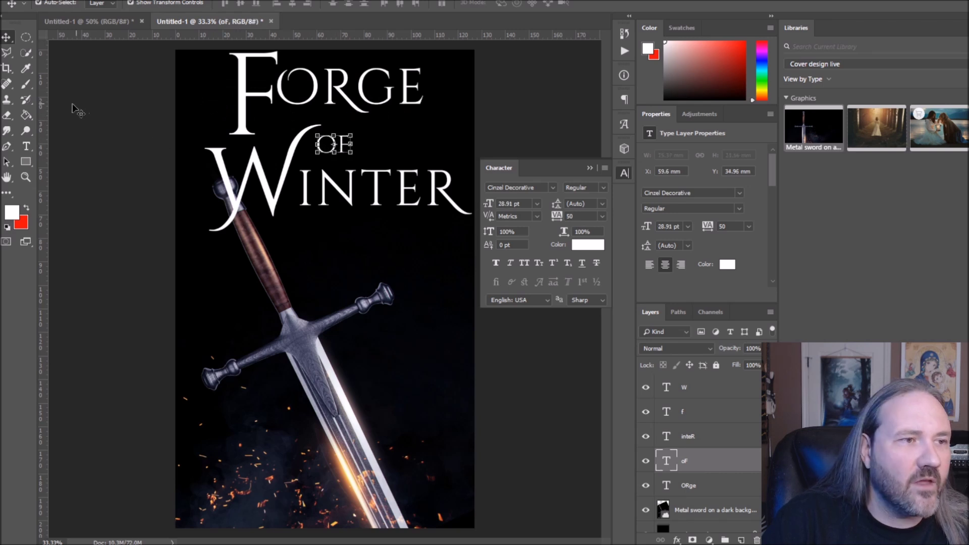
pyautogui.press('t')
pyautogui.click(182, 105)
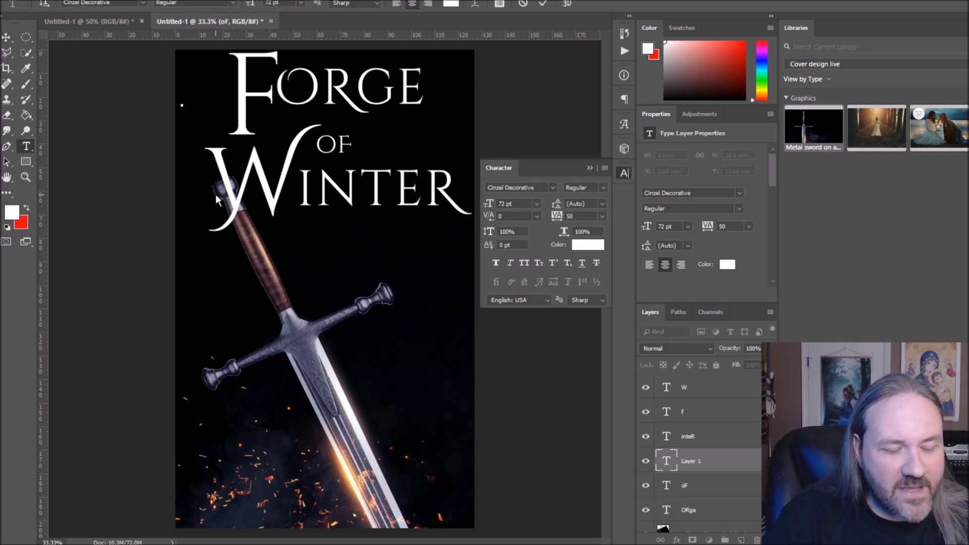
pyautogui.write('THE')
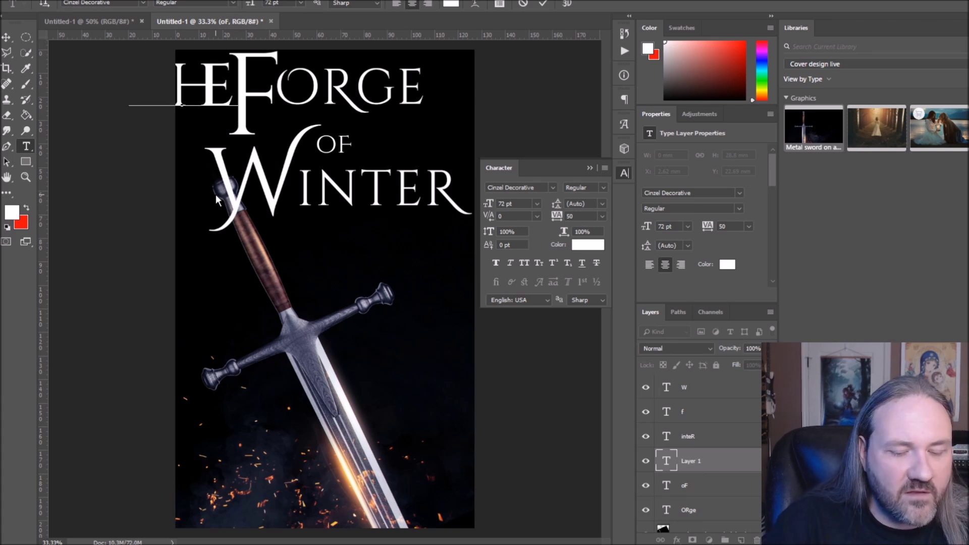
pyautogui.press('BackSpace')
pyautogui.press('BackSpace')
pyautogui.press('BackSpace')
pyautogui.write('T')
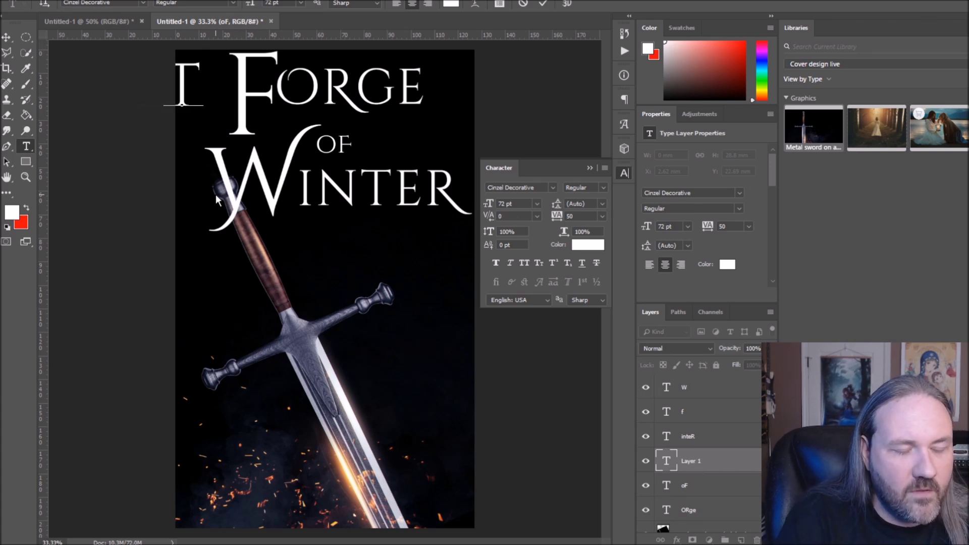
pyautogui.write('HE')
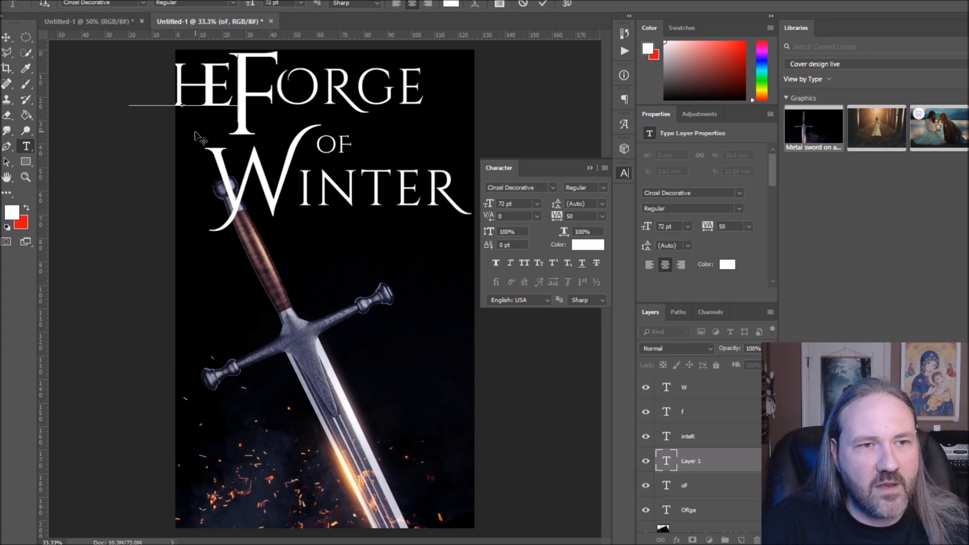
pyautogui.press('BackSpace')
pyautogui.press('BackSpace')
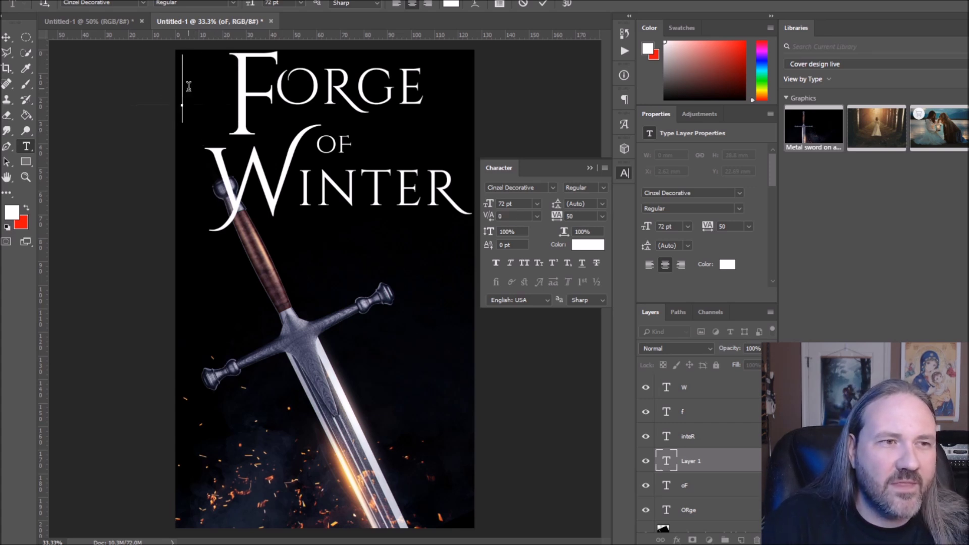
pyautogui.click(7, 37)
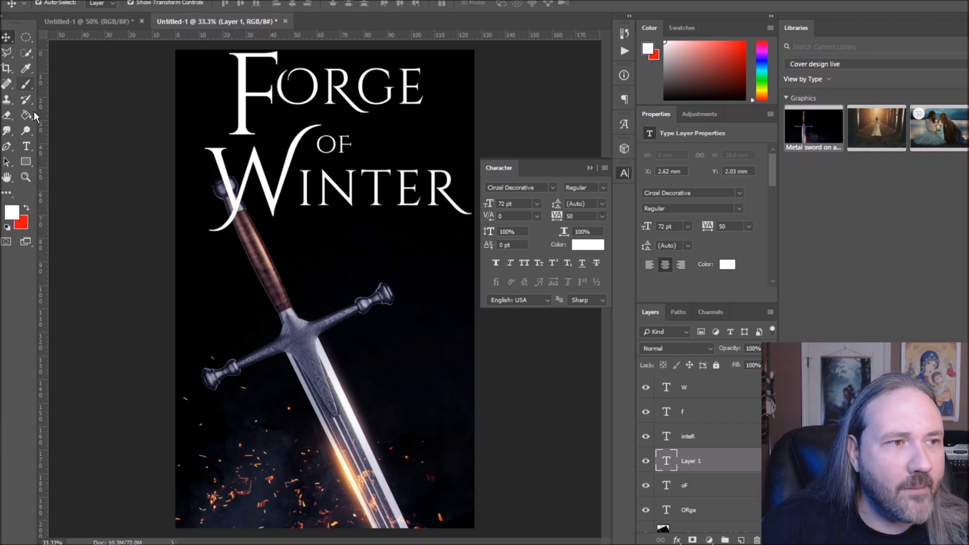
pyautogui.click(26, 146)
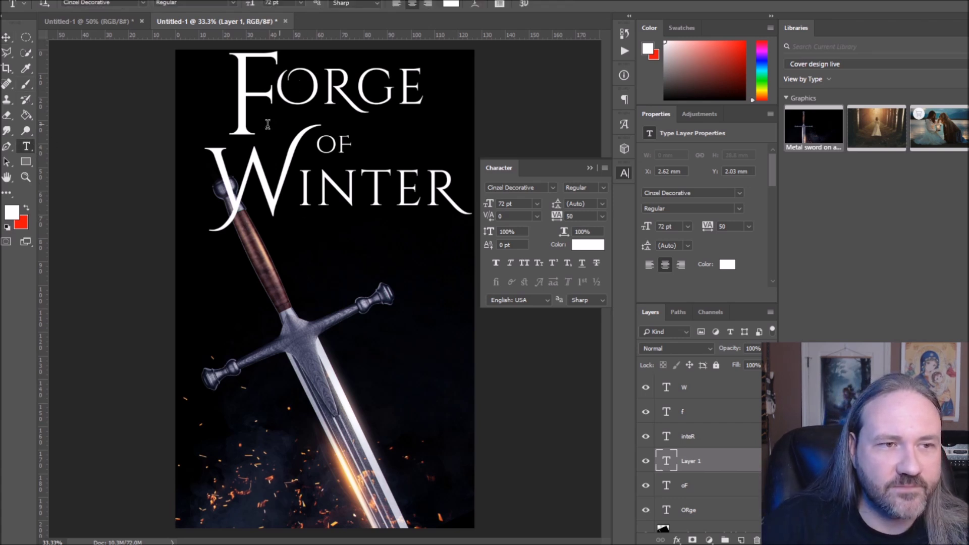
pyautogui.click(6, 37)
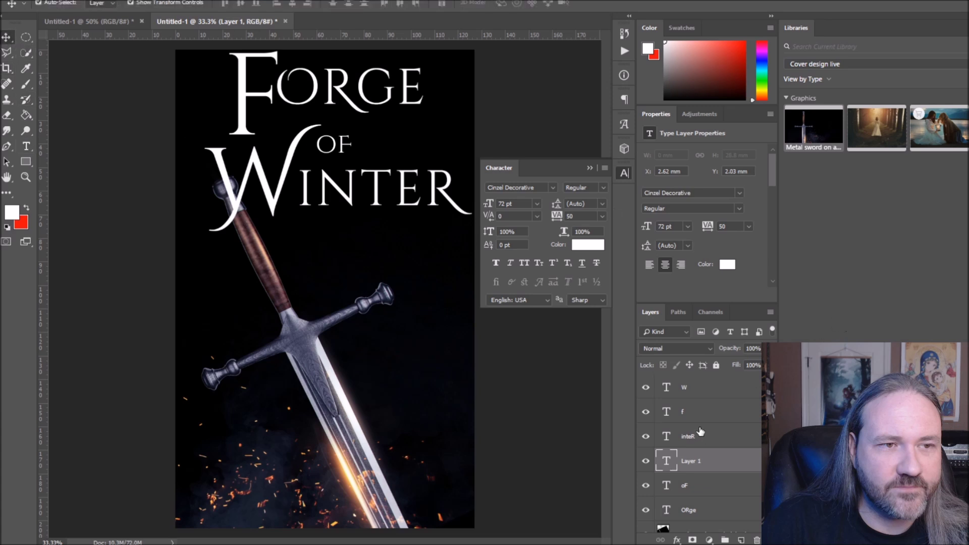
# - Select all the title text layers from W through ORge and change their font to Trajan Pro 3
pyautogui.click(719, 394)
pyautogui.scroll(-2, 721, 444)
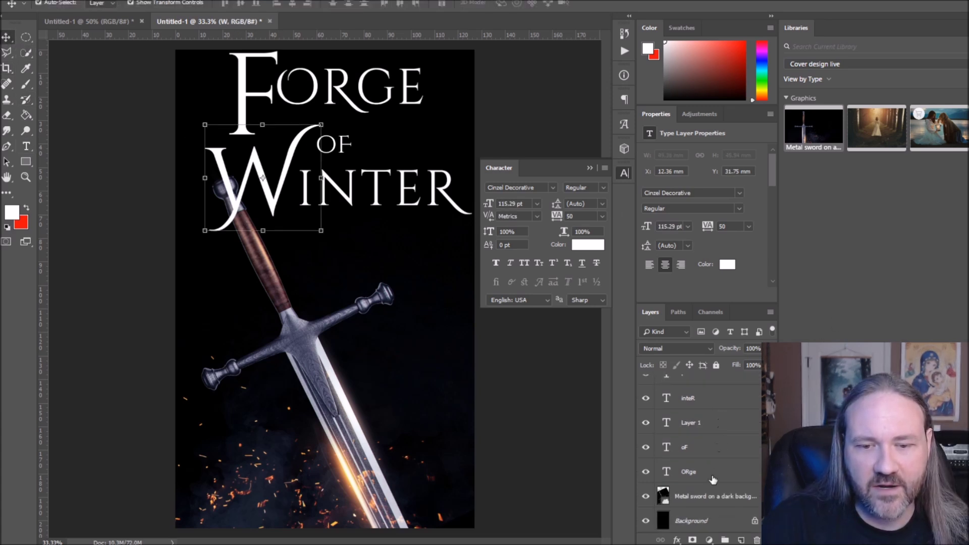
pyautogui.keyDown('shift'); pyautogui.click(712, 479); pyautogui.keyUp('shift')
pyautogui.click(551, 187)
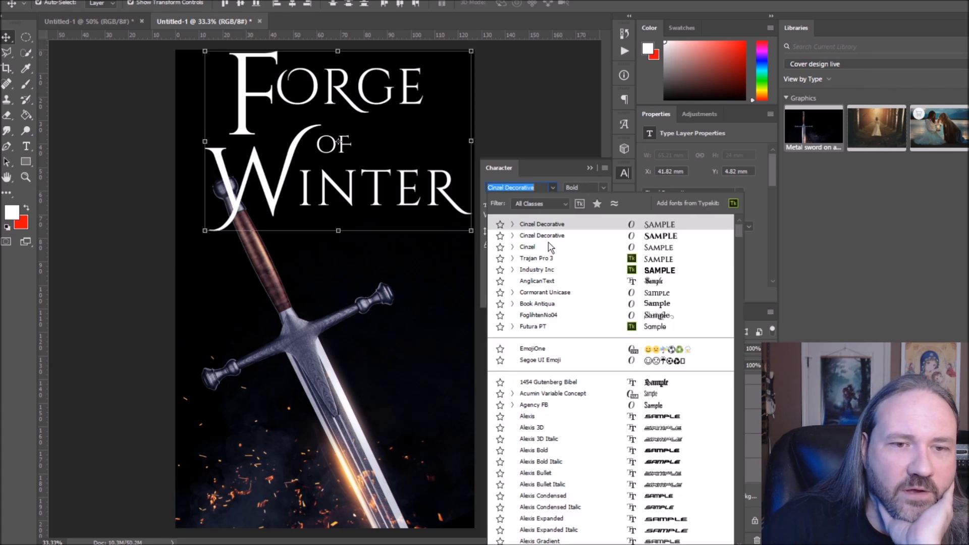
pyautogui.click(553, 262)
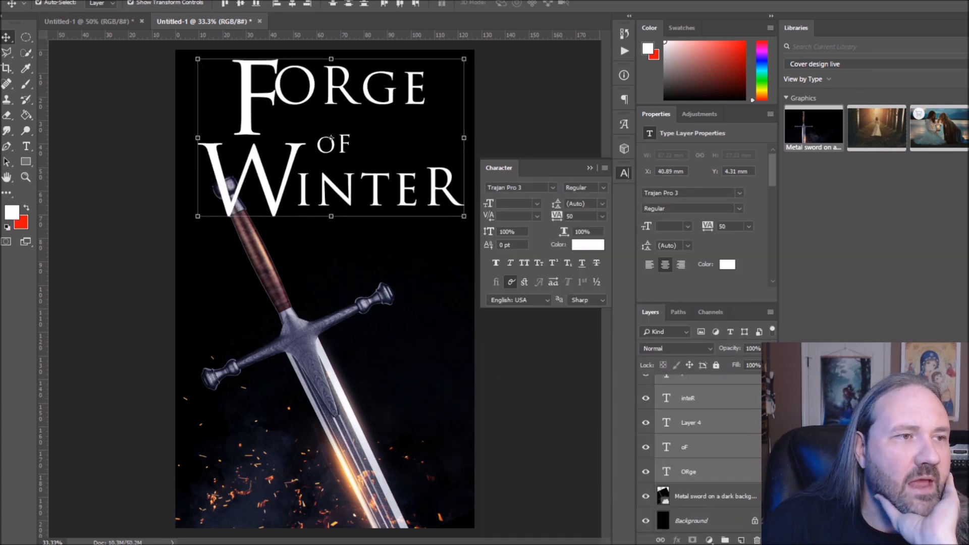
# - Replace the capital OR in the ORge text with lowercase "or" and commit the edit
pyautogui.click(26, 146)
pyautogui.click(350, 90)
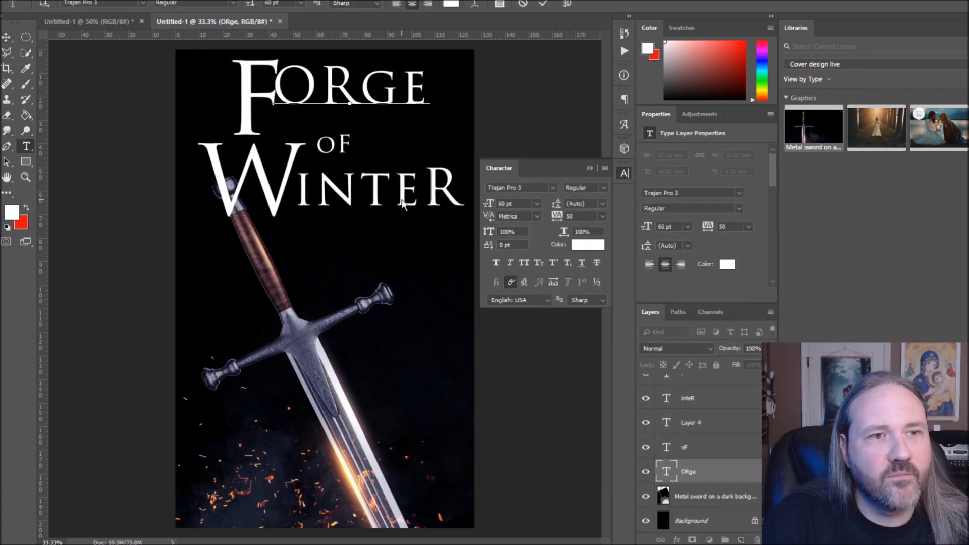
pyautogui.press('BackSpace')
pyautogui.press('BackSpace')
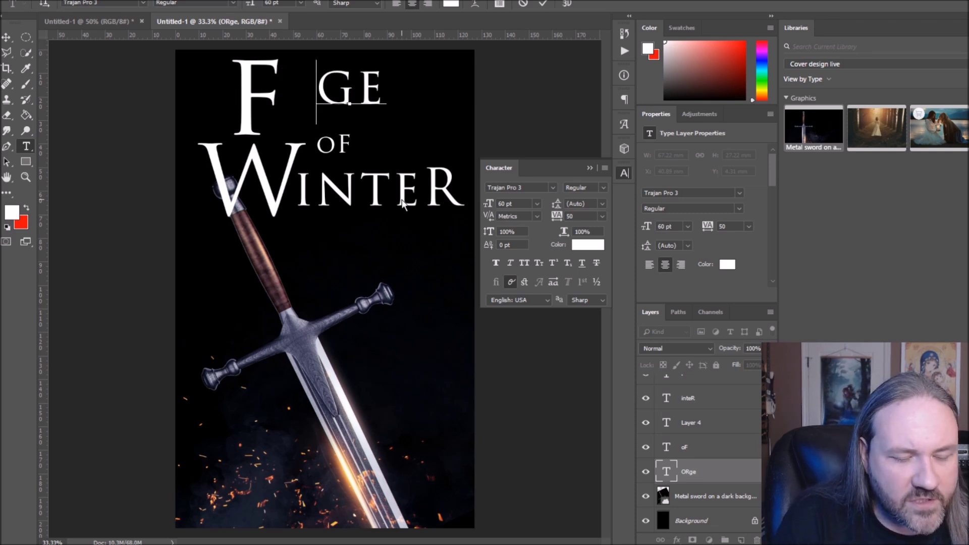
pyautogui.write('or')
pyautogui.hotkey('ctrl', 'Return')
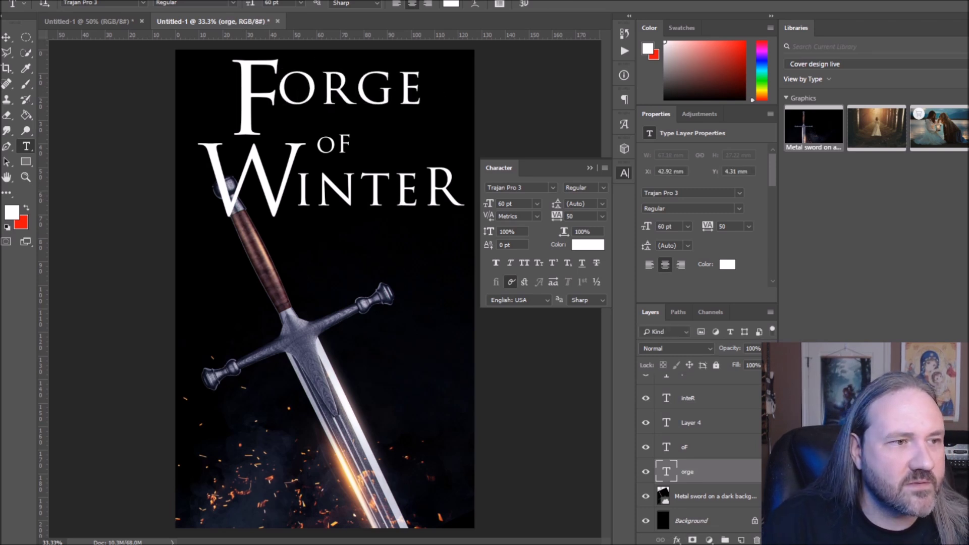
# - Replace the capital R ending the inteR text with a lowercase "r" and commit the edit
pyautogui.click(435, 187)
pyautogui.press('BackSpace')
pyautogui.write('r')
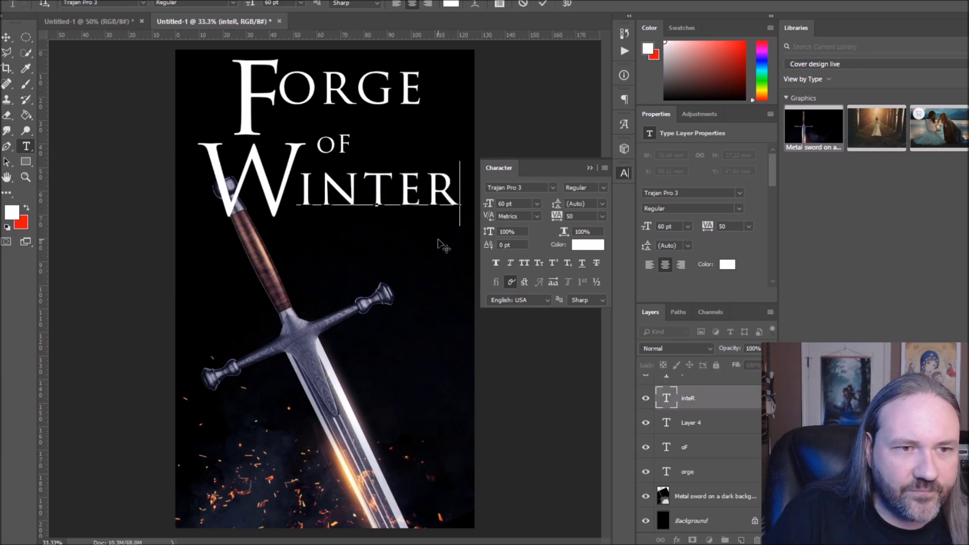
pyautogui.click(7, 38)
# - Retype the oF text as "Of" with a capital O and lowercase f, and commit the edit
pyautogui.click(347, 144)
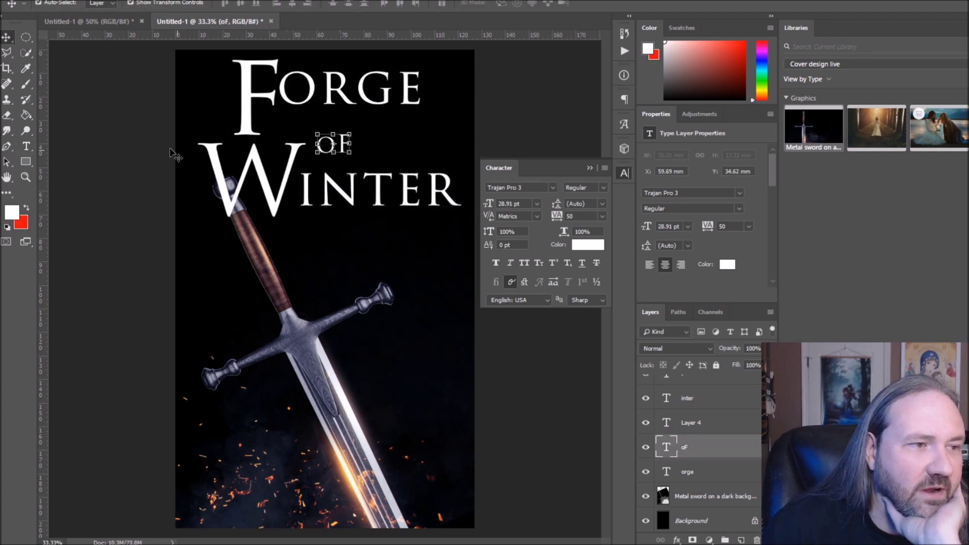
pyautogui.click(26, 146)
pyautogui.click(349, 146)
pyautogui.press('BackSpace')
pyautogui.write('F')
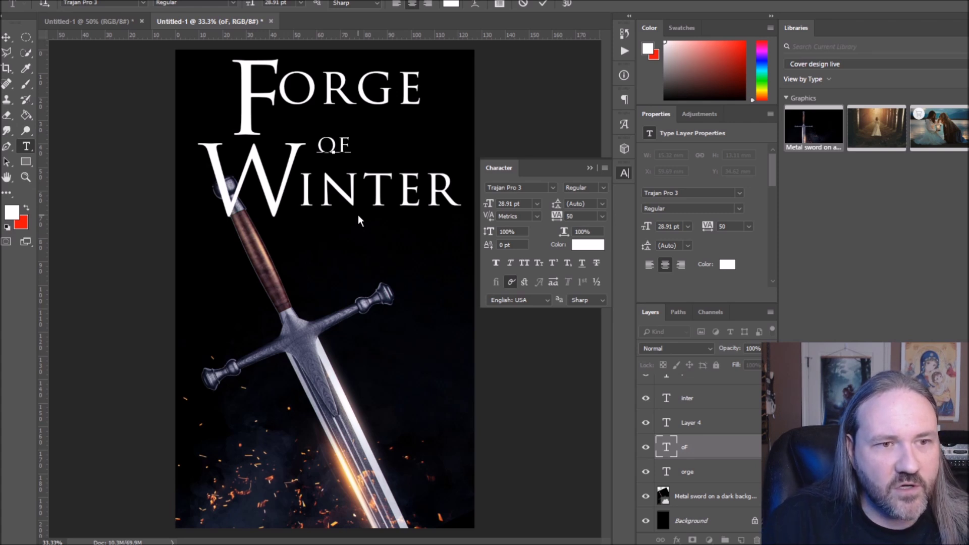
pyautogui.press('Left')
pyautogui.press('BackSpace')
pyautogui.write('O')
pyautogui.click(6, 37)
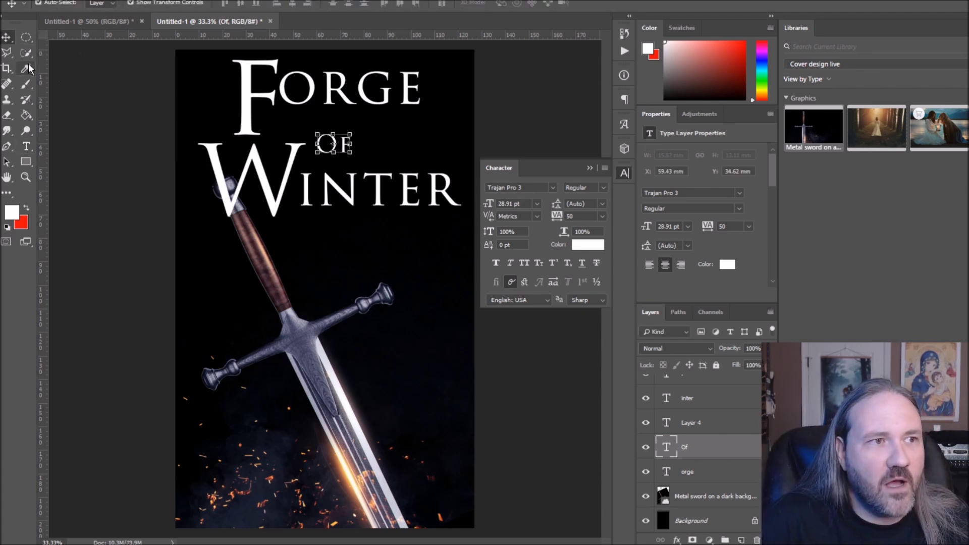
# - Shift OF and the F slightly, place ORGE at about X 37.59 mm, Y 8.63 mm, and INTER at about X 50.54 mm, Y 44.11 mm
pyautogui.click(356, 189)
pyautogui.moveTo(343, 146); pyautogui.dragTo(351, 143)
pyautogui.moveTo(259, 96); pyautogui.dragTo(250, 96)
pyautogui.moveTo(359, 88)
pyautogui.mouseDown()
pyautogui.moveTo(343, 114)
pyautogui.moveTo(345, 100)
pyautogui.mouseUp()
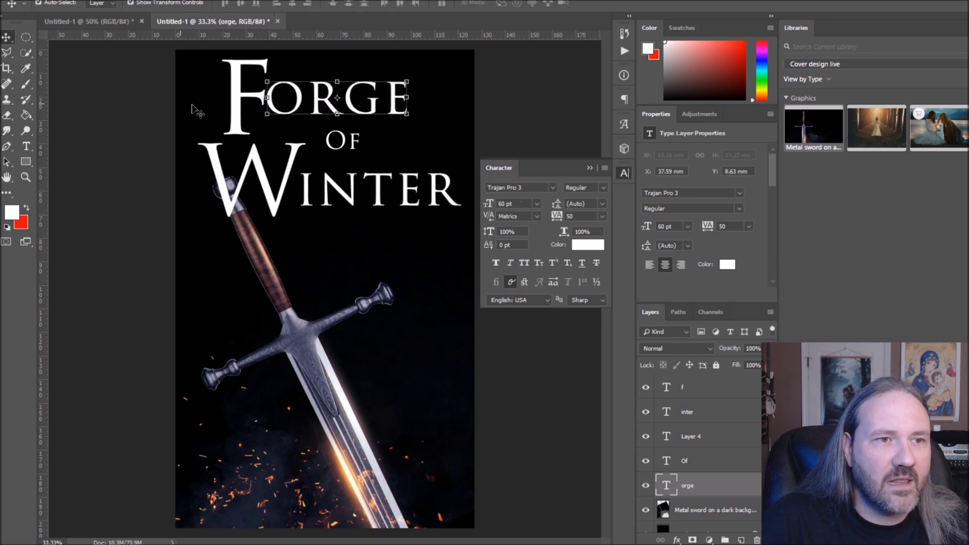
pyautogui.moveTo(357, 193)
pyautogui.mouseDown()
pyautogui.moveTo(353, 186)
pyautogui.moveTo(365, 193)
pyautogui.mouseUp()
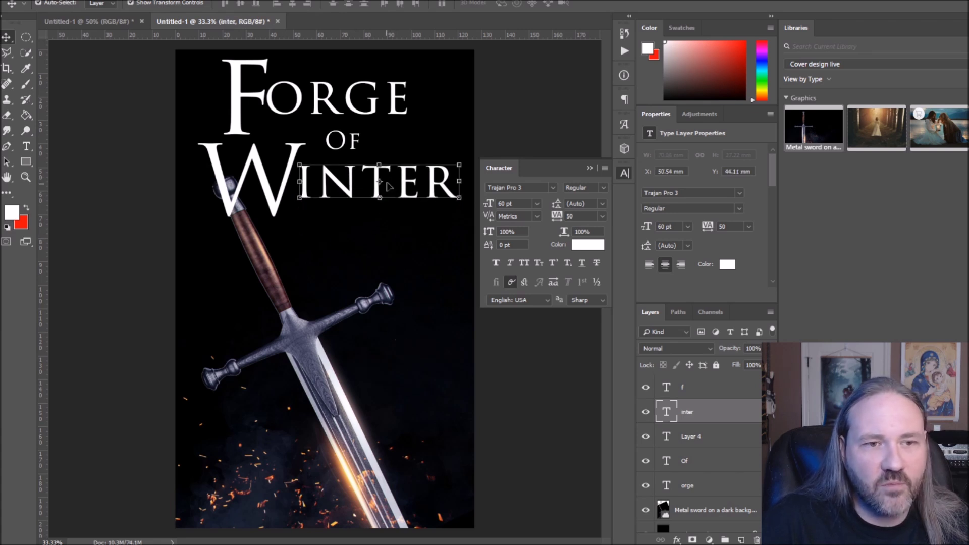
pyautogui.hotkey('ctrl', 't')
pyautogui.click(378, 189)
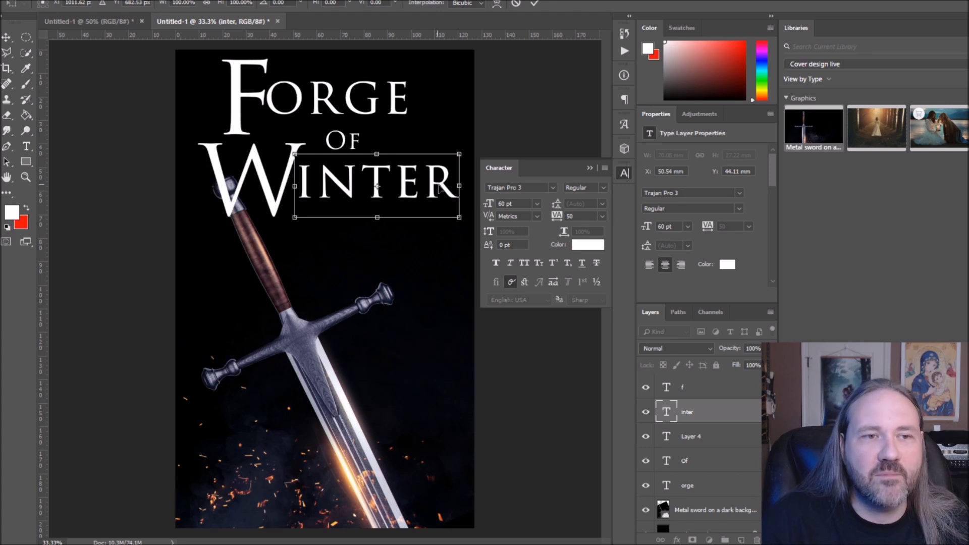
pyautogui.click(7, 38)
pyautogui.click(532, 177)
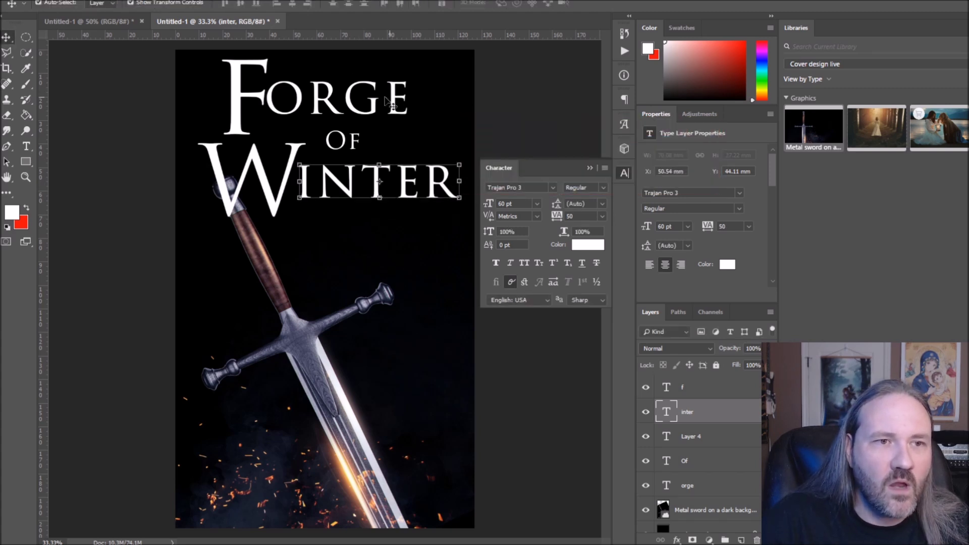
# - Move ORGE to about X 39.62 mm, Y 9.39 mm, and deselect all layers
pyautogui.click(357, 102)
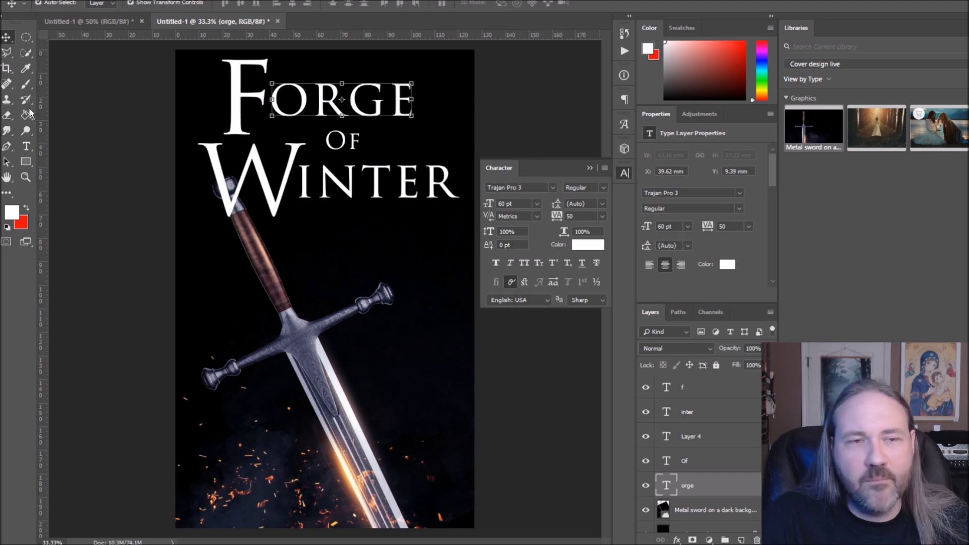
pyautogui.click(513, 104)
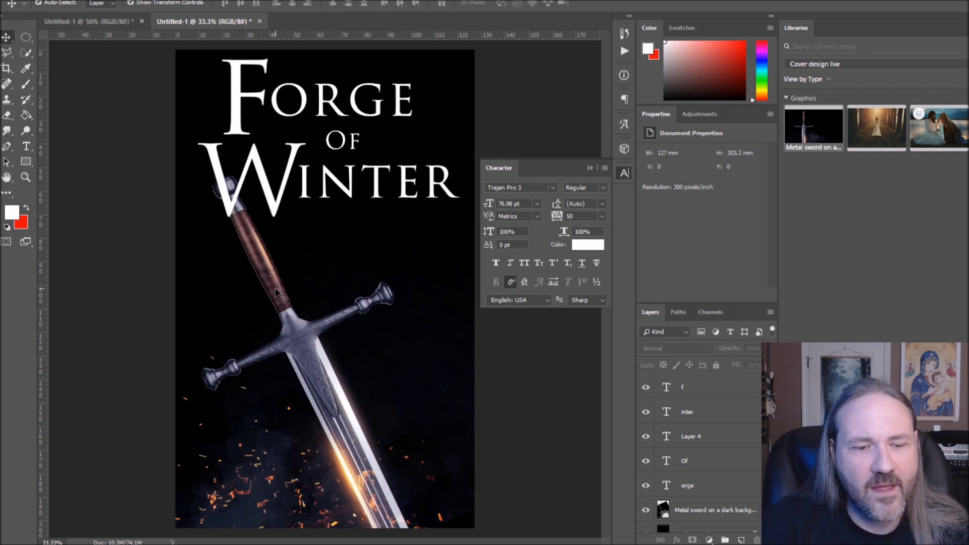
# - Rotate the sword image to about -23.65°, move it to about X 200.92 px, Y 1837.87 px with its pommel at the W, and place it
pyautogui.moveTo(296, 330); pyautogui.dragTo(303, 338)
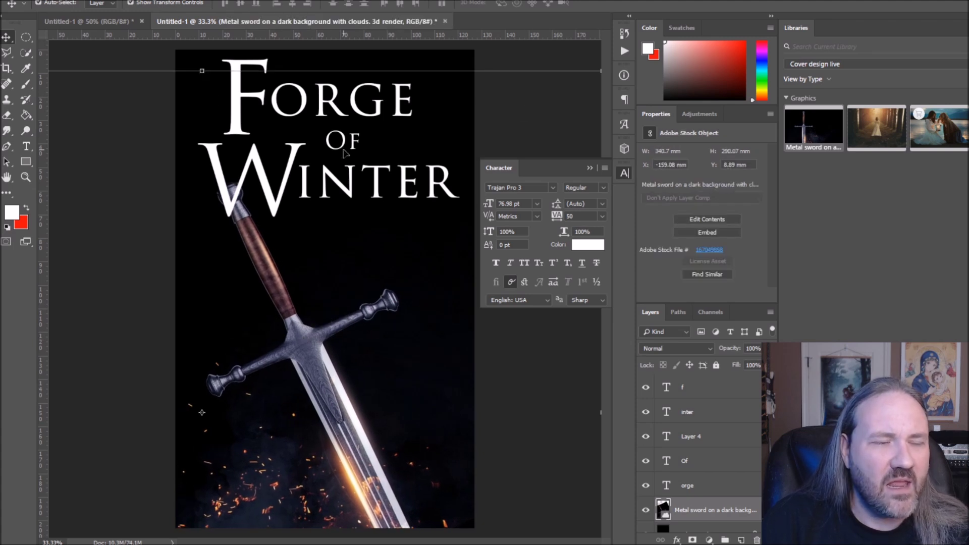
pyautogui.hotkey('ctrl', '-')
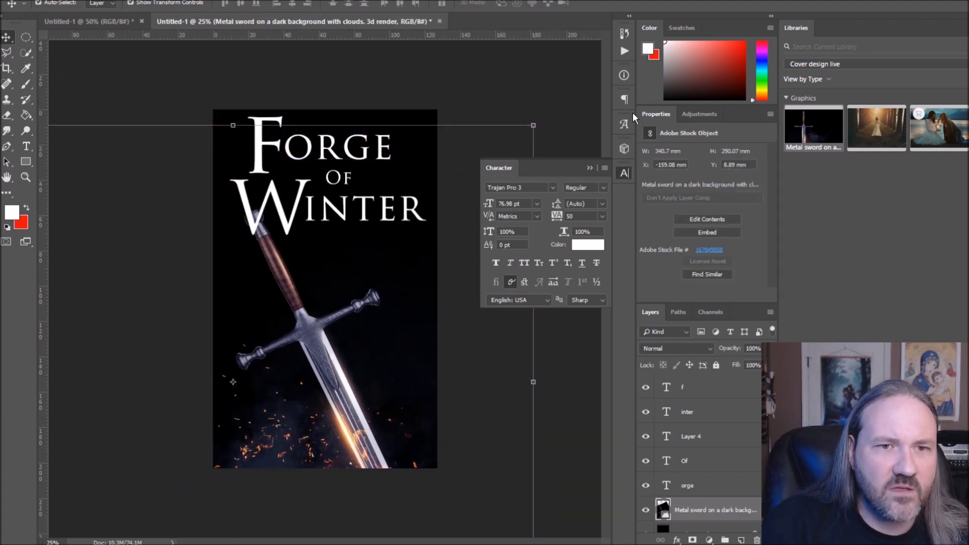
pyautogui.moveTo(543, 117); pyautogui.dragTo(535, 119)
pyautogui.moveTo(404, 114); pyautogui.dragTo(426, 123)
pyautogui.moveTo(307, 356); pyautogui.dragTo(300, 348)
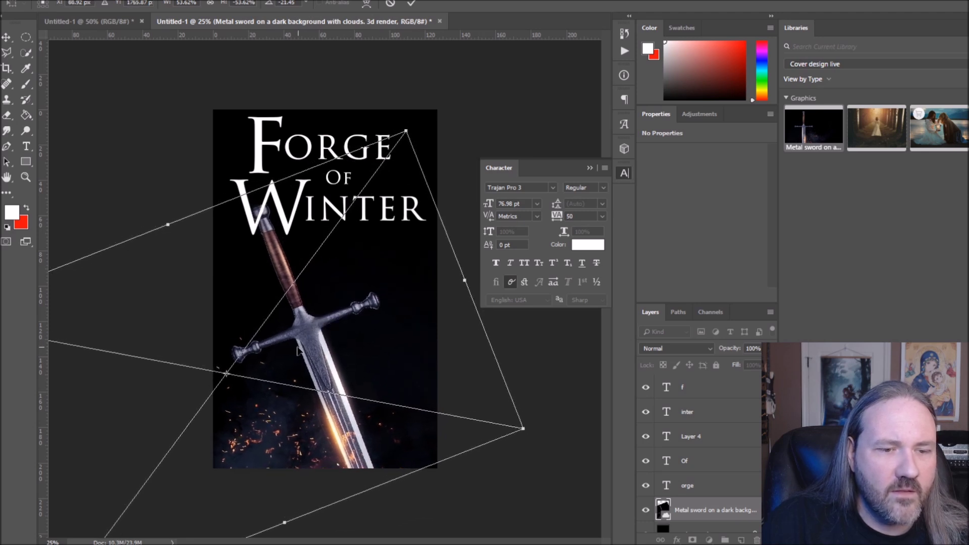
pyautogui.moveTo(423, 120); pyautogui.dragTo(536, 188)
pyautogui.moveTo(535, 189); pyautogui.dragTo(433, 80)
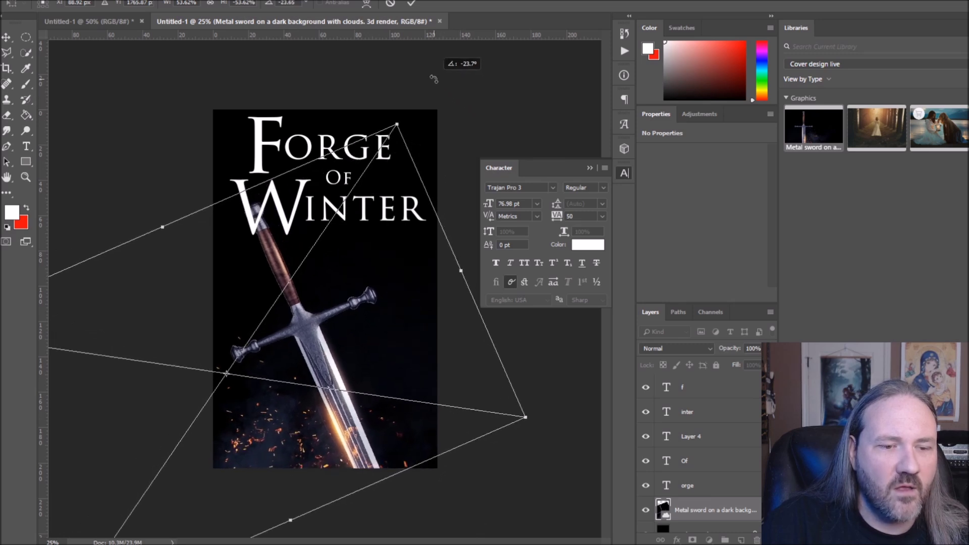
pyautogui.moveTo(299, 326); pyautogui.dragTo(313, 337)
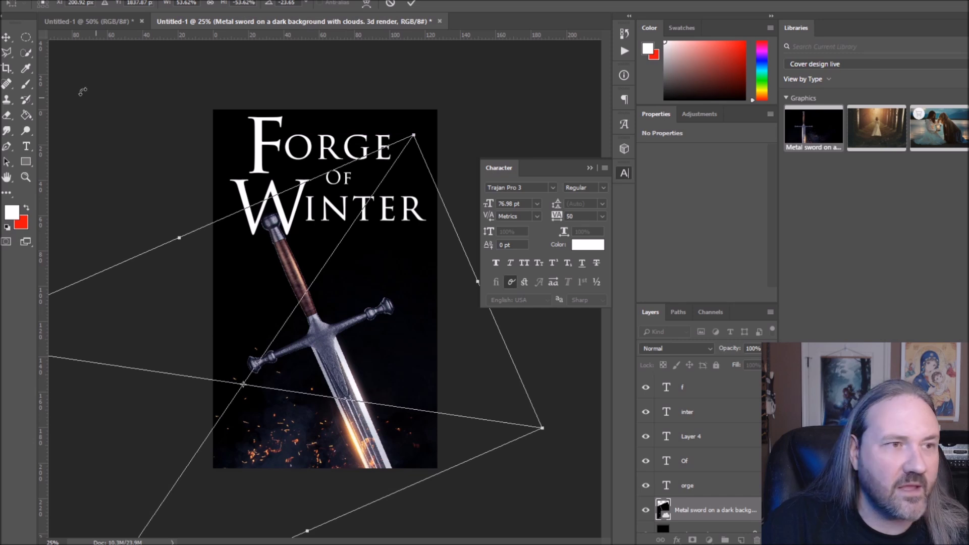
pyautogui.press('v')
pyautogui.click(530, 174)
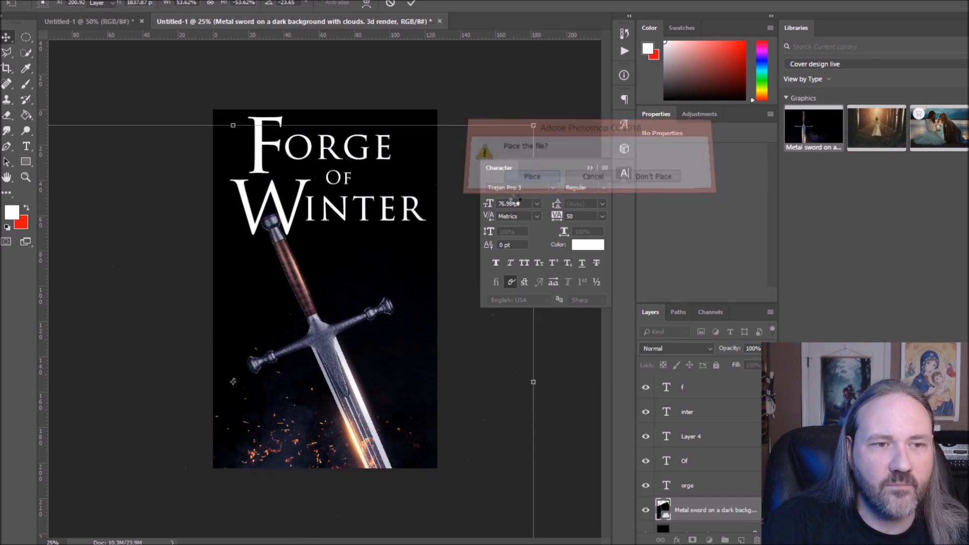
# - Select all the title text layers from orge through W and put them in a new layer group
pyautogui.click(347, 213)
pyautogui.scroll(-2, 736, 451)
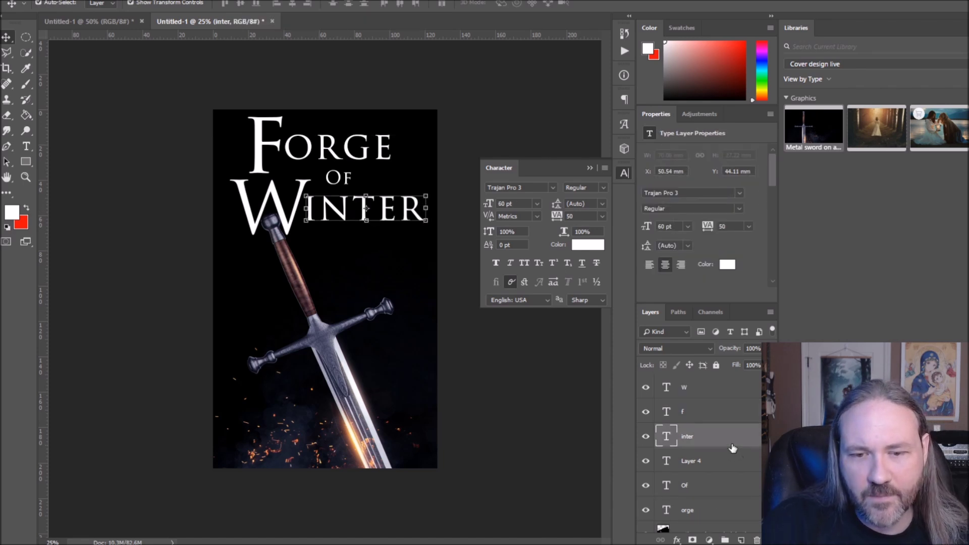
pyautogui.click(712, 475)
pyautogui.scroll(2, 714, 471)
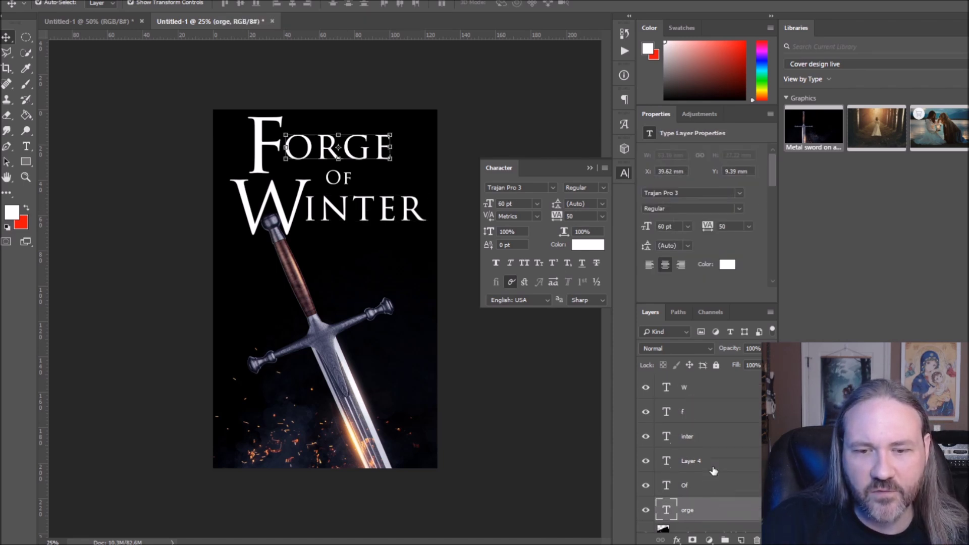
pyautogui.keyDown('shift'); pyautogui.click(700, 389); pyautogui.keyUp('shift')
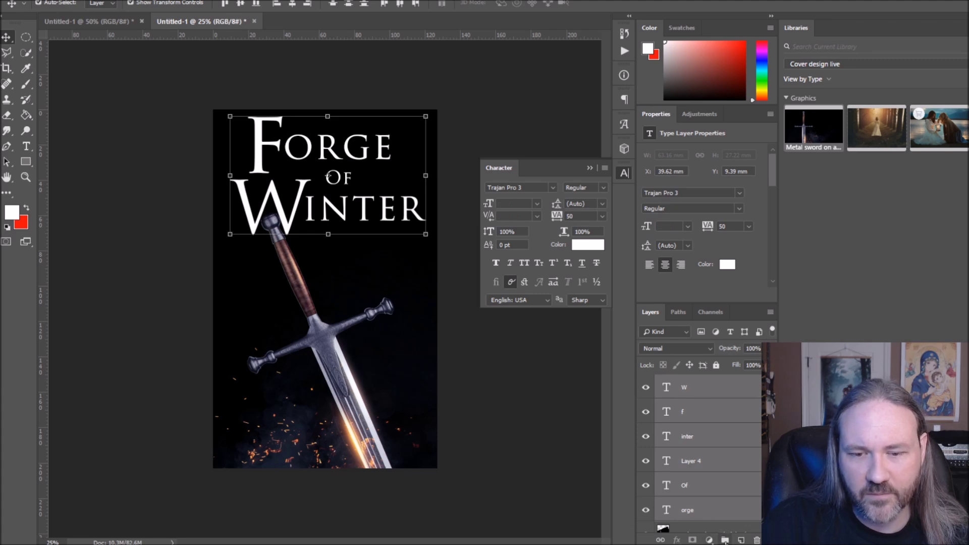
pyautogui.click(724, 540)
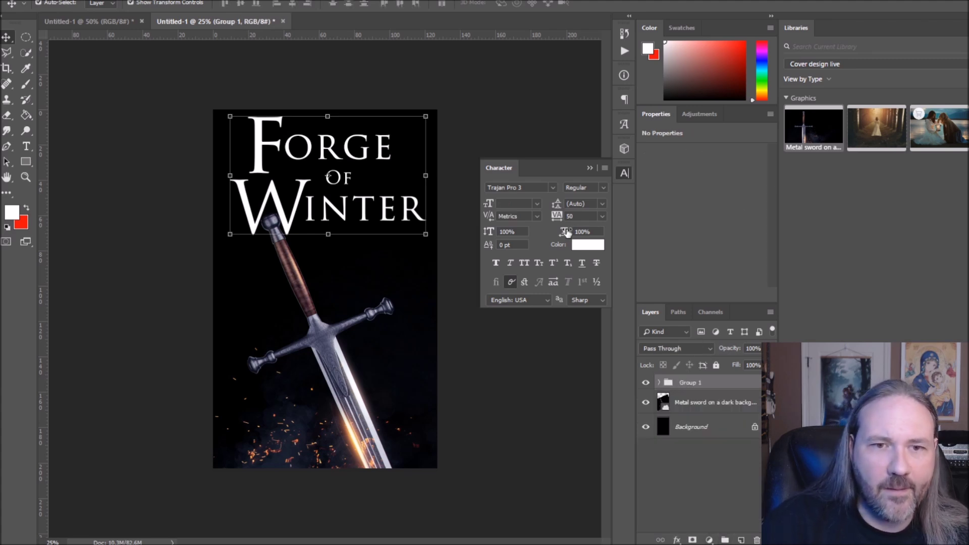
# - Browse the available fonts and try to apply Perpetua to the whole title group
pyautogui.click(552, 185)
pyautogui.scroll(-5, 614, 352)
pyautogui.scroll(-15, 611, 356)
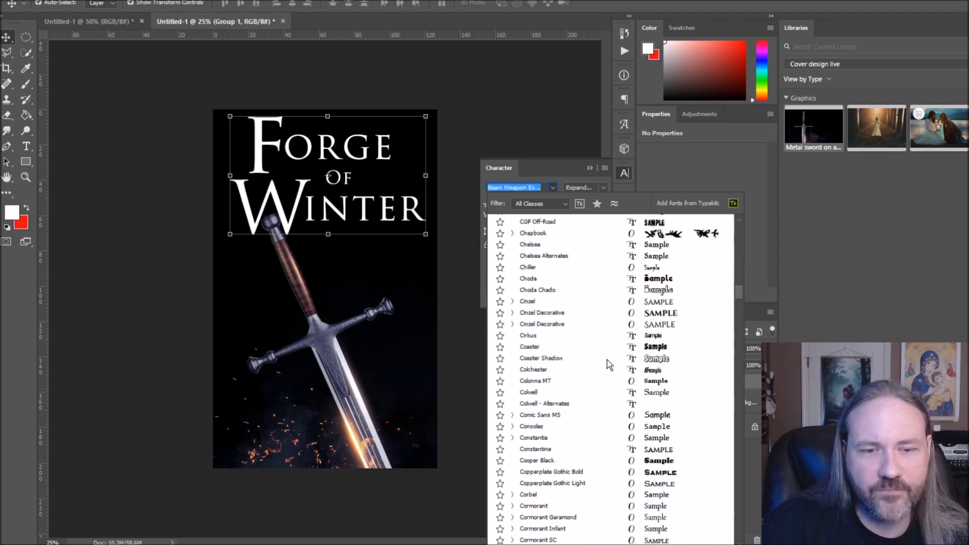
pyautogui.scroll(-20, 595, 354)
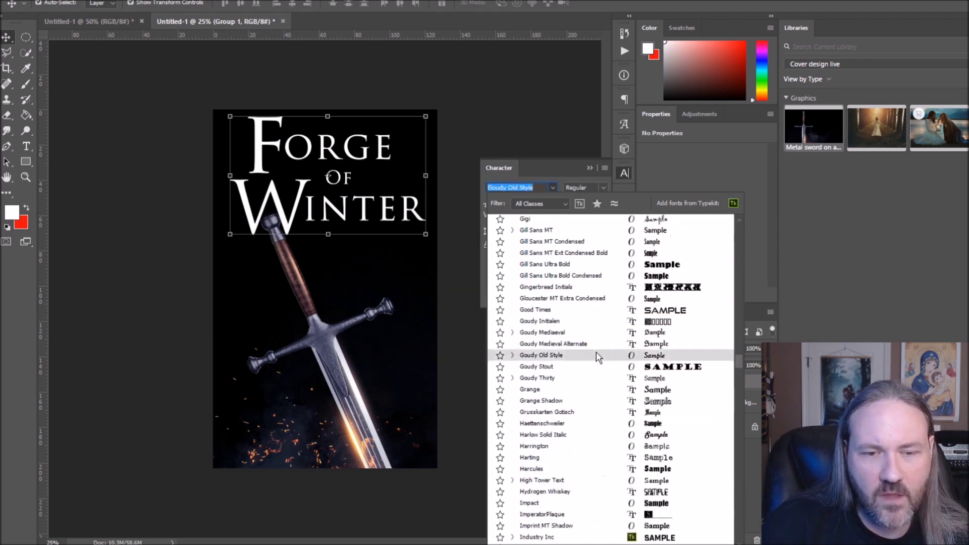
pyautogui.scroll(-10, 589, 358)
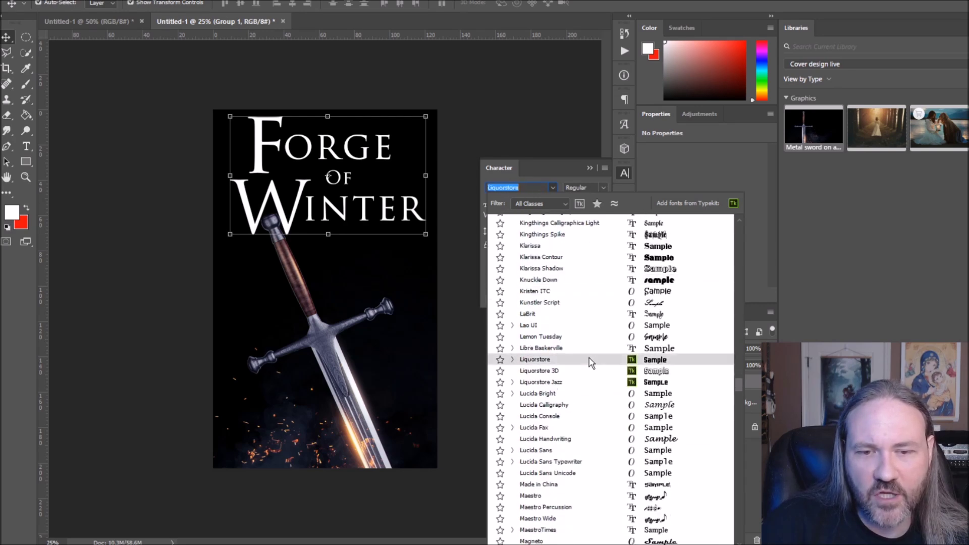
pyautogui.scroll(-2, 579, 365)
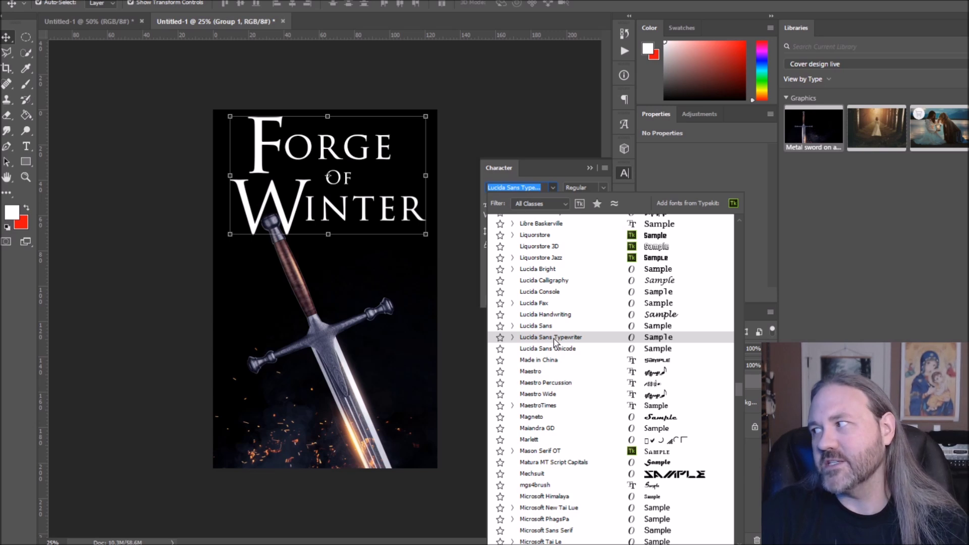
pyautogui.scroll(-1, 554, 341)
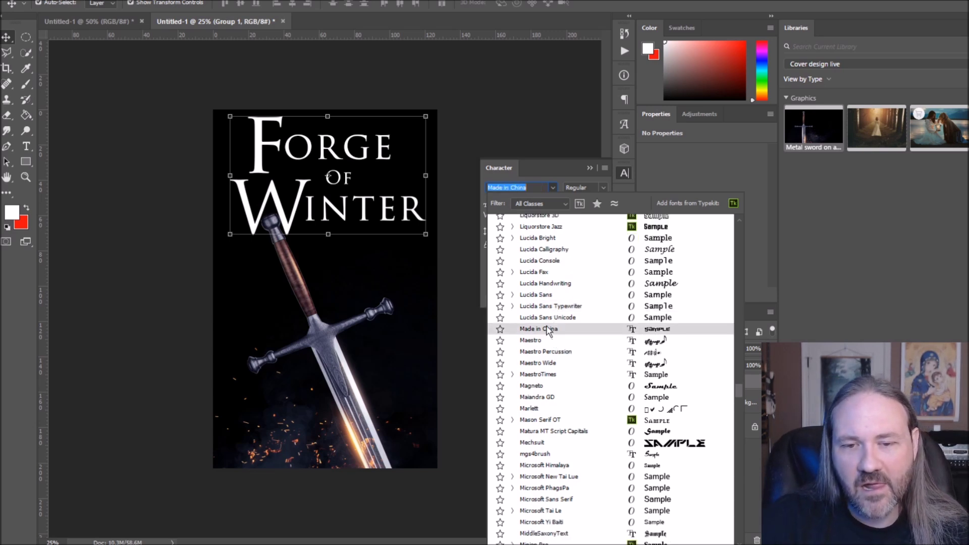
pyautogui.scroll(-1, 550, 335)
pyautogui.scroll(-1, 555, 346)
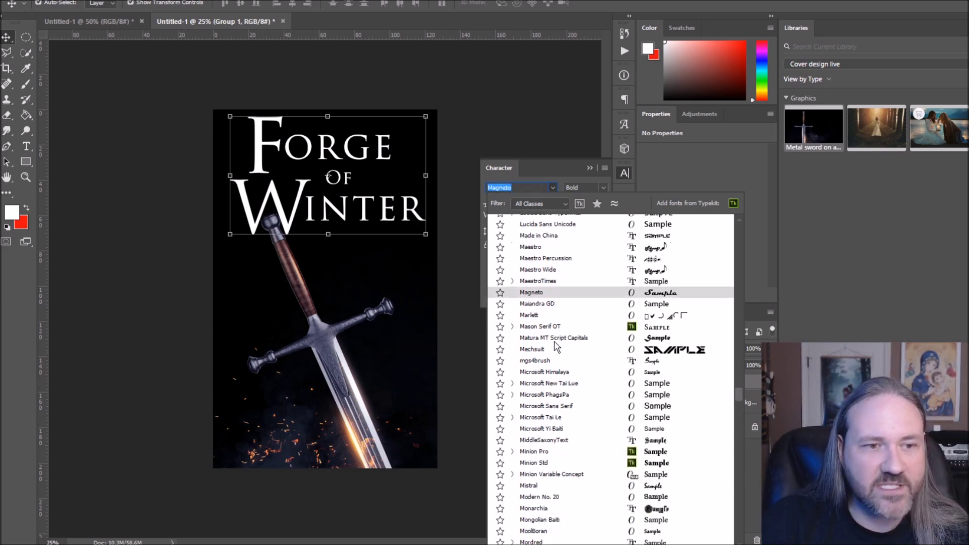
pyautogui.scroll(-1, 553, 342)
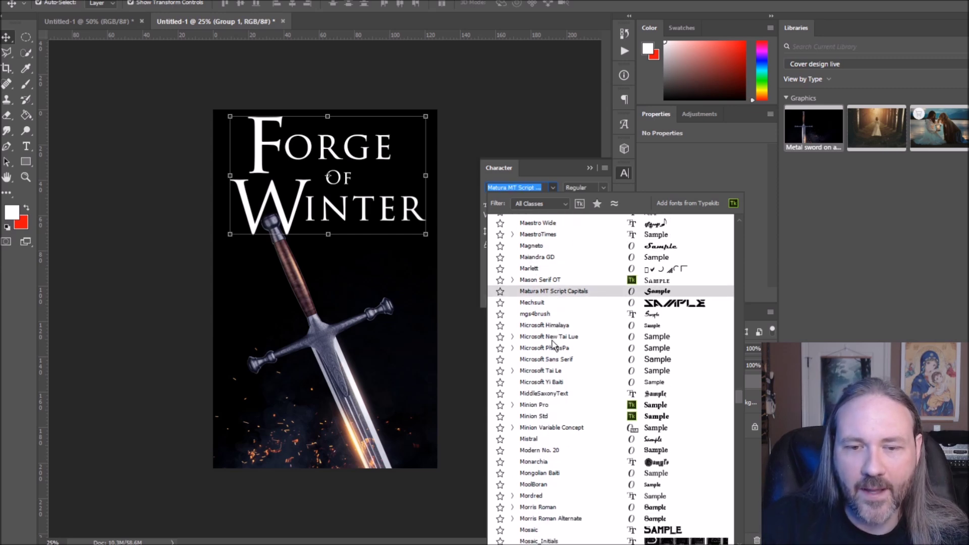
pyautogui.scroll(-1, 554, 345)
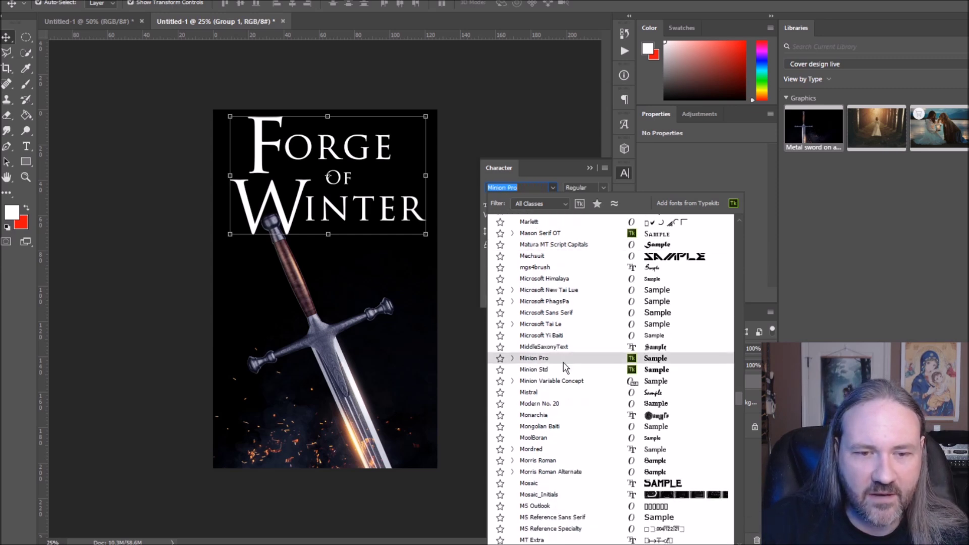
pyautogui.scroll(-10, 563, 363)
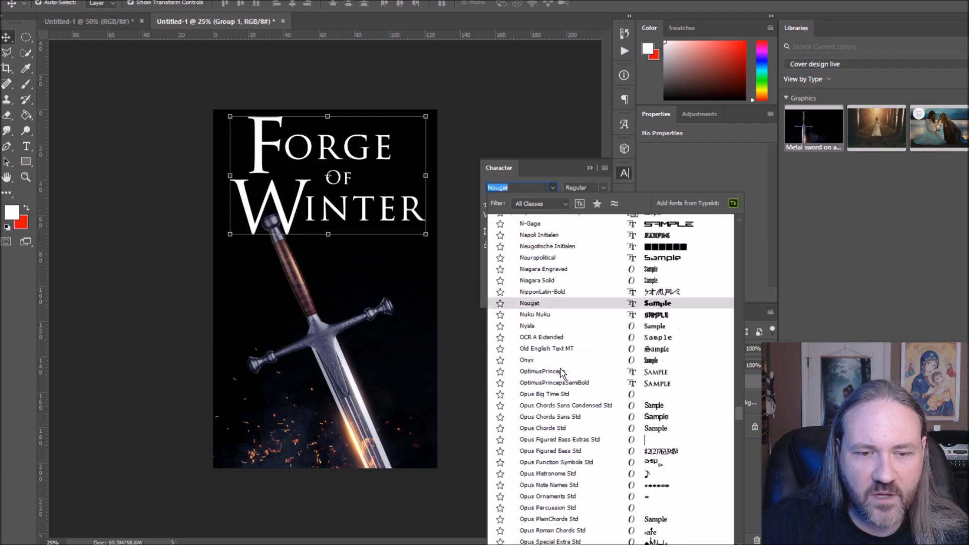
pyautogui.scroll(-4, 561, 376)
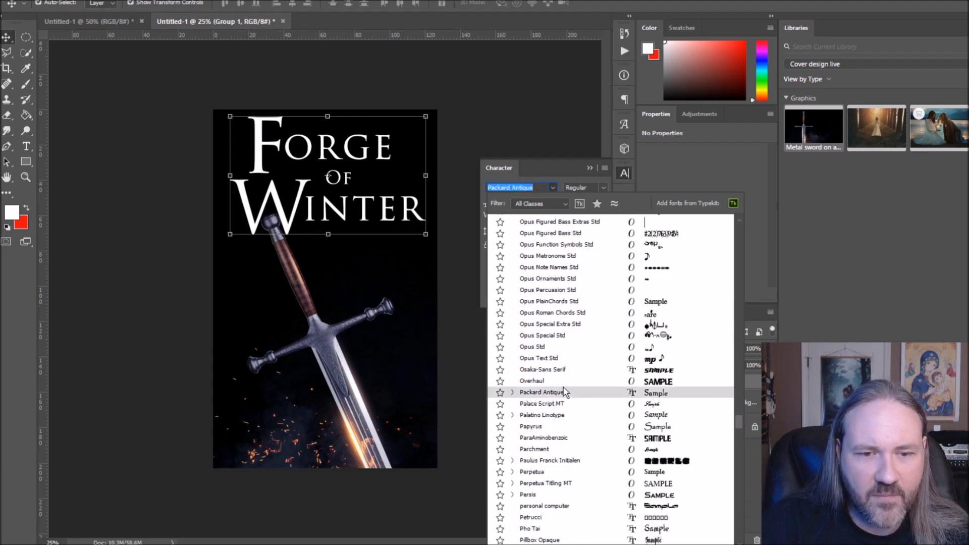
pyautogui.scroll(-1, 568, 404)
pyautogui.scroll(-1, 560, 419)
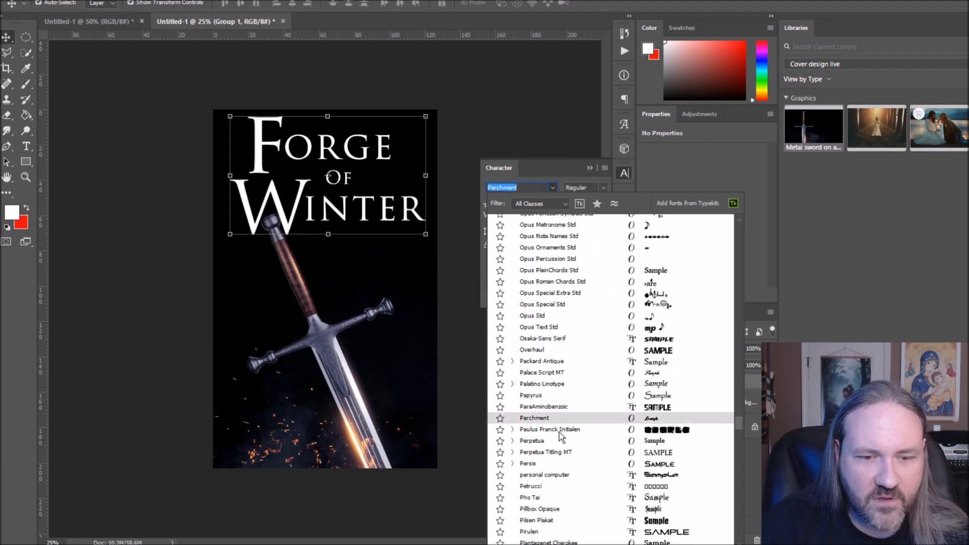
pyautogui.click(552, 442)
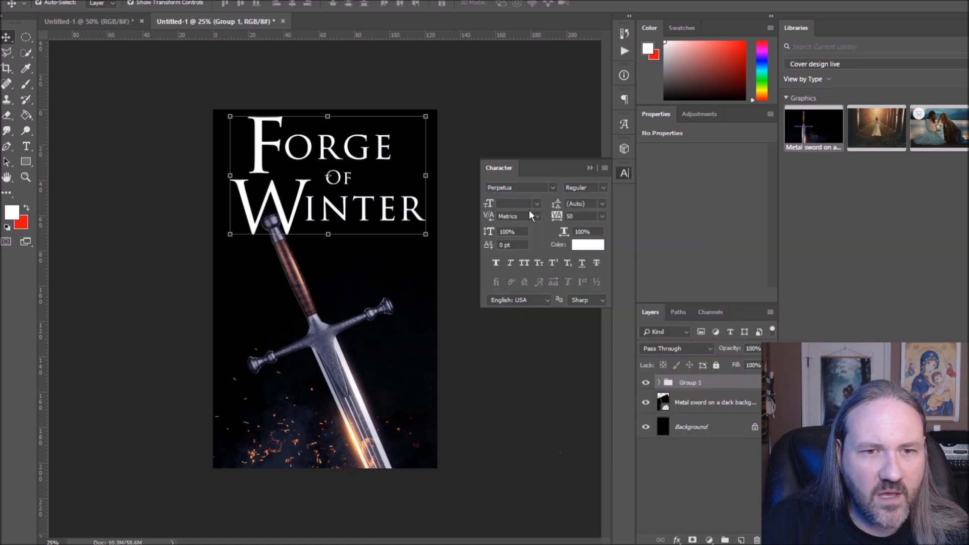
# - Select all the text layers inside the title group from W through orge and set their font to Perpetua
pyautogui.click(371, 214)
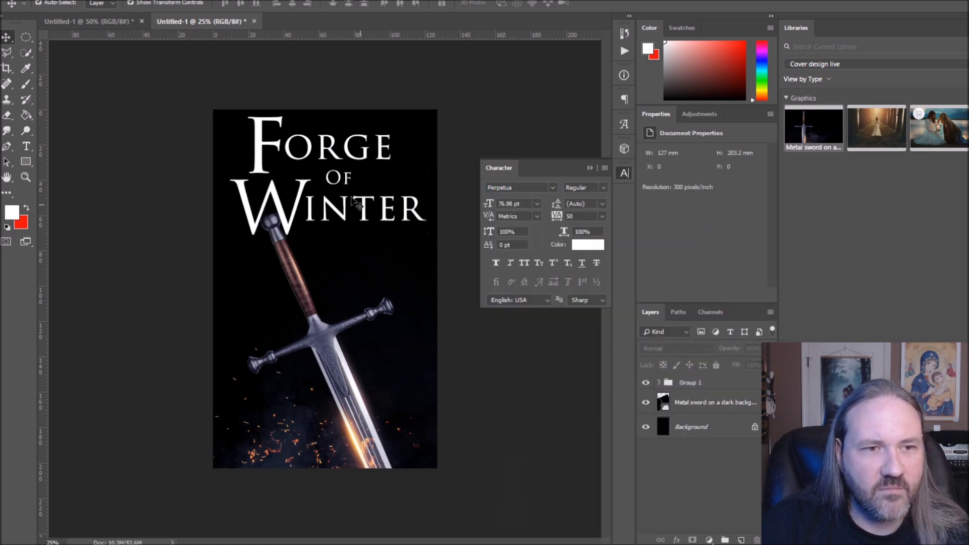
pyautogui.click(356, 209)
pyautogui.keyDown('shift'); pyautogui.click(344, 182); pyautogui.keyUp('shift')
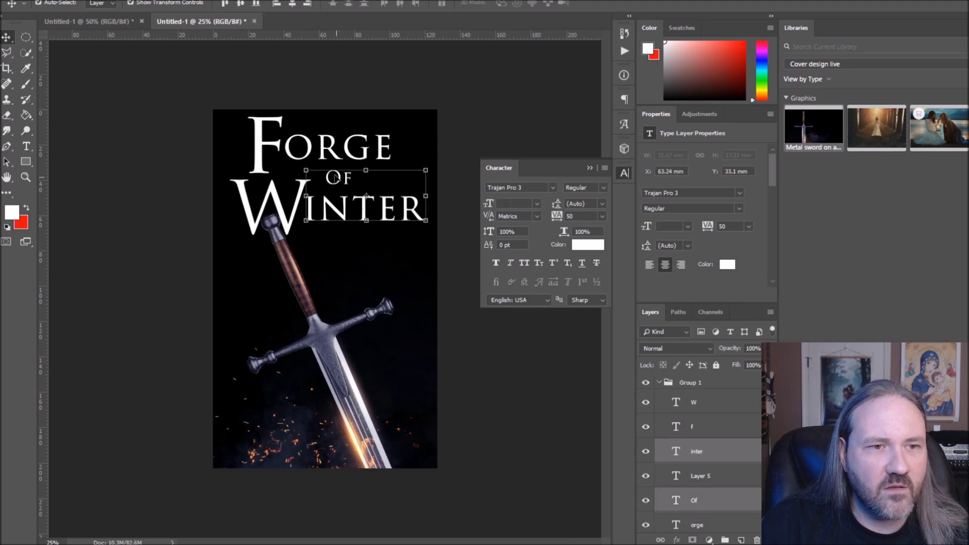
pyautogui.keyDown('shift'); pyautogui.click(326, 156); pyautogui.keyUp('shift')
pyautogui.keyDown('shift'); pyautogui.click(267, 156); pyautogui.keyUp('shift')
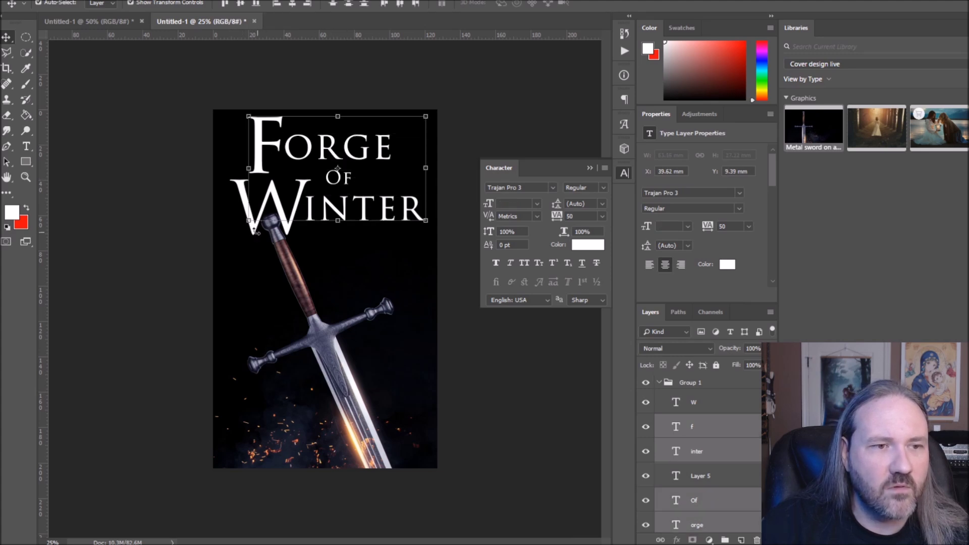
pyautogui.click(708, 404)
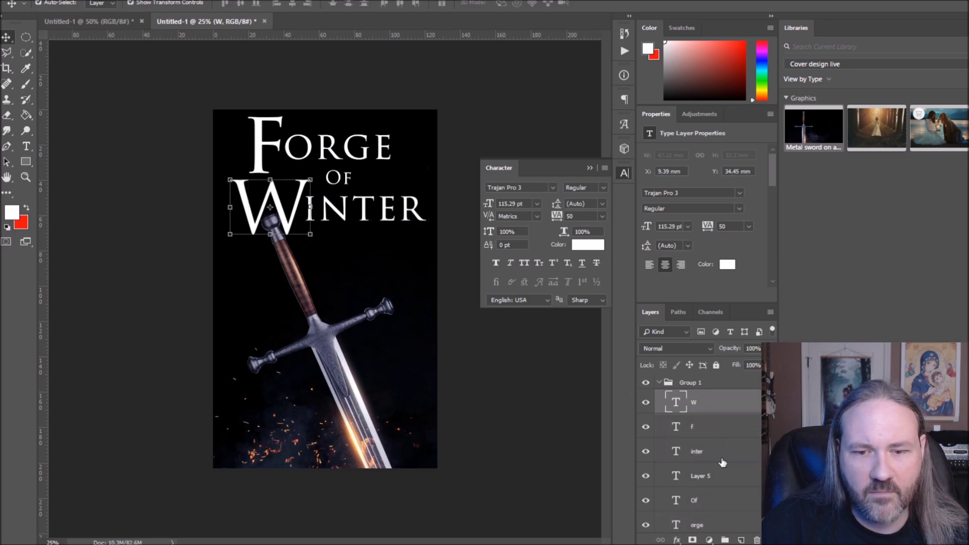
pyautogui.scroll(-2, 723, 476)
pyautogui.keyDown('shift'); pyautogui.click(723, 494); pyautogui.keyUp('shift')
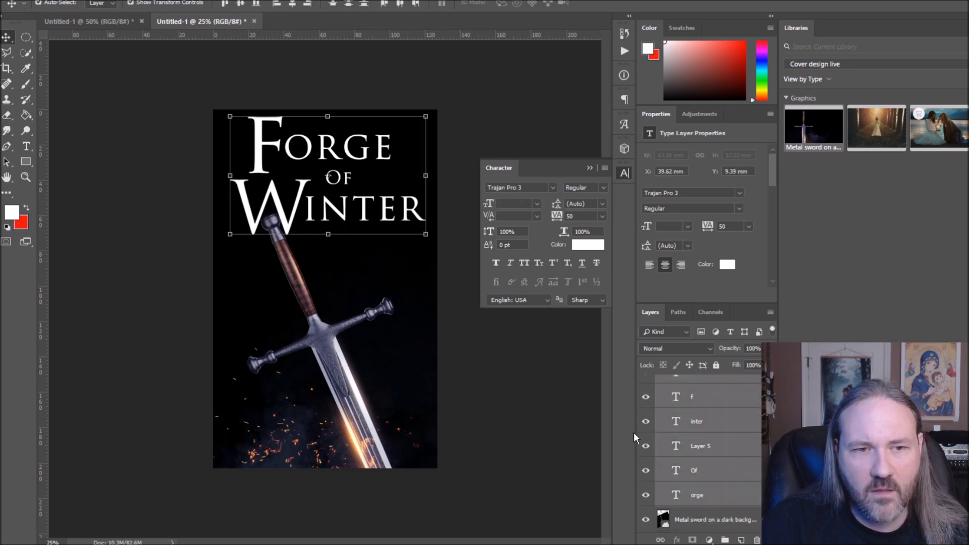
pyautogui.click(553, 188)
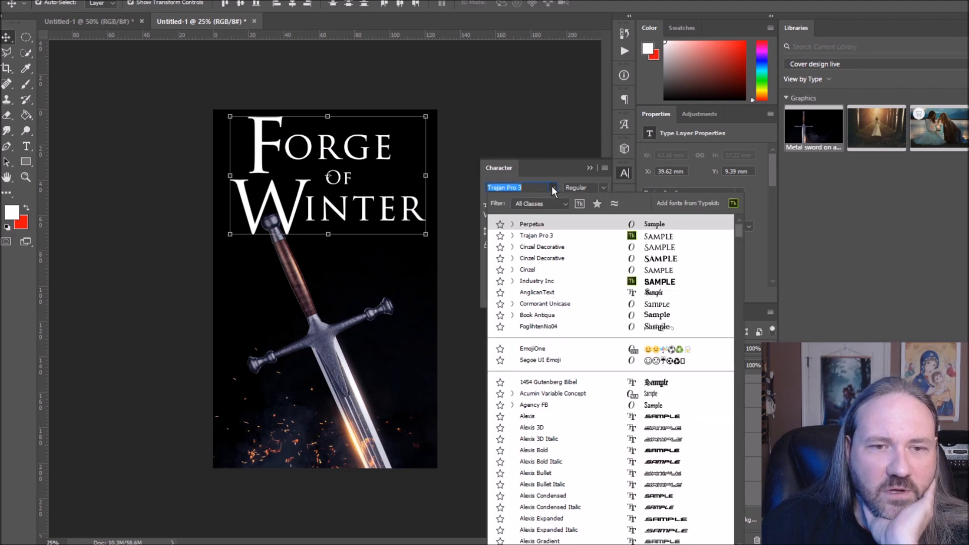
pyautogui.click(555, 191)
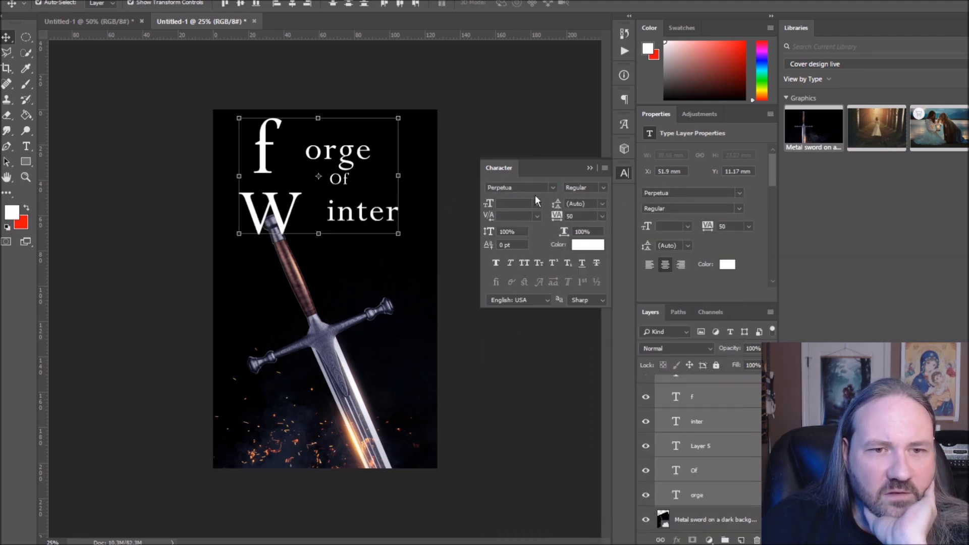
# - Preview alternative typefaces on the selected title text layers, going through the font list past the Germanic Runes and Goudy families
pyautogui.click(554, 187)
pyautogui.scroll(15, 635, 349)
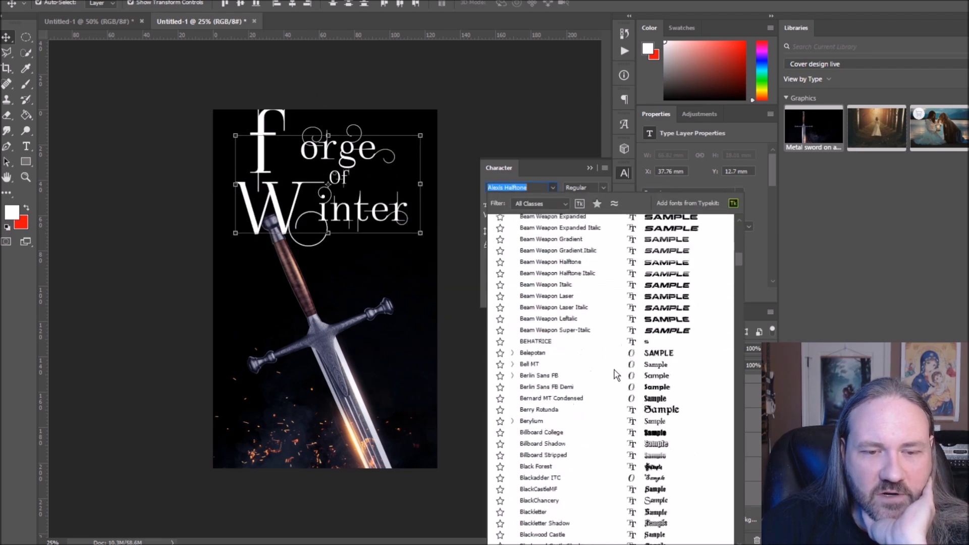
pyautogui.scroll(-20, 601, 404)
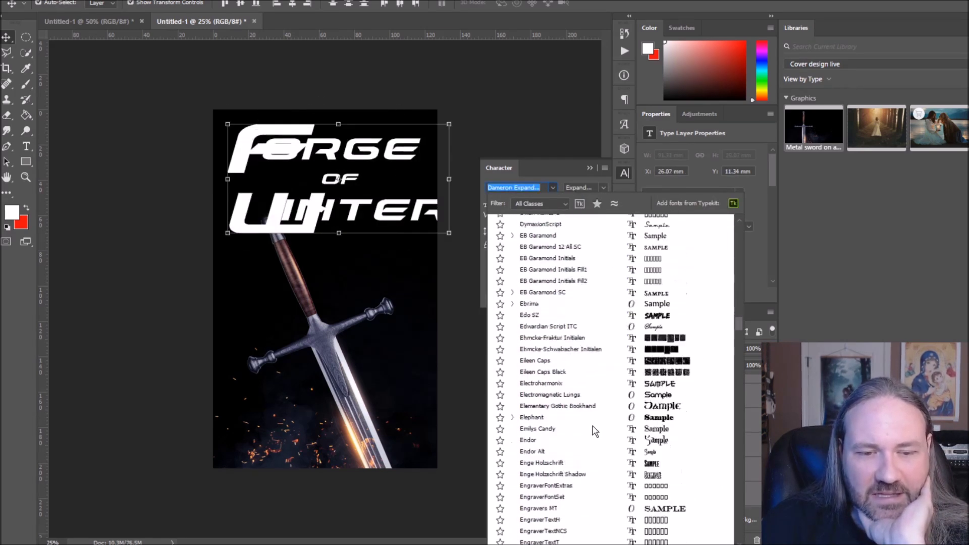
pyautogui.scroll(-20, 595, 432)
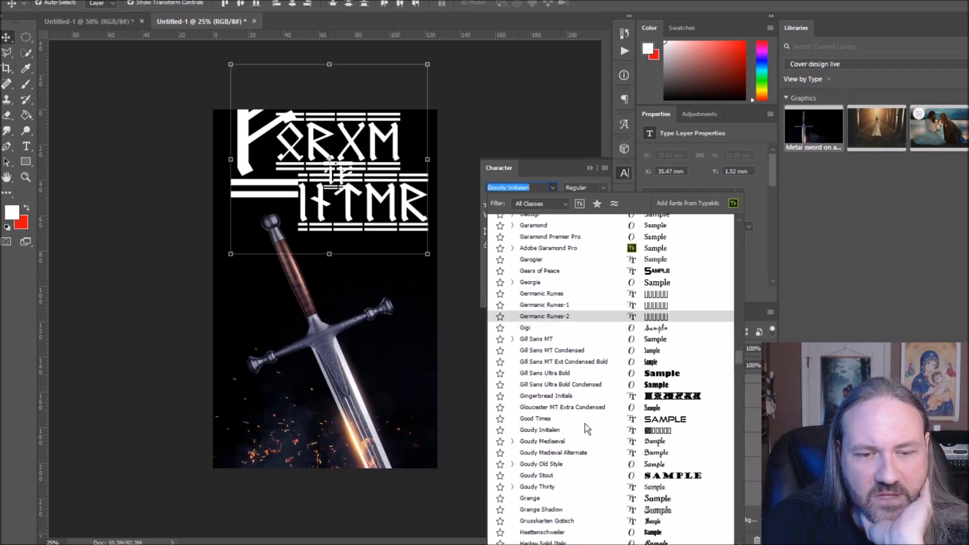
# - Preview different fonts on the selected title text layers and set them to Trajan Pro 3
pyautogui.scroll(-20, 584, 423)
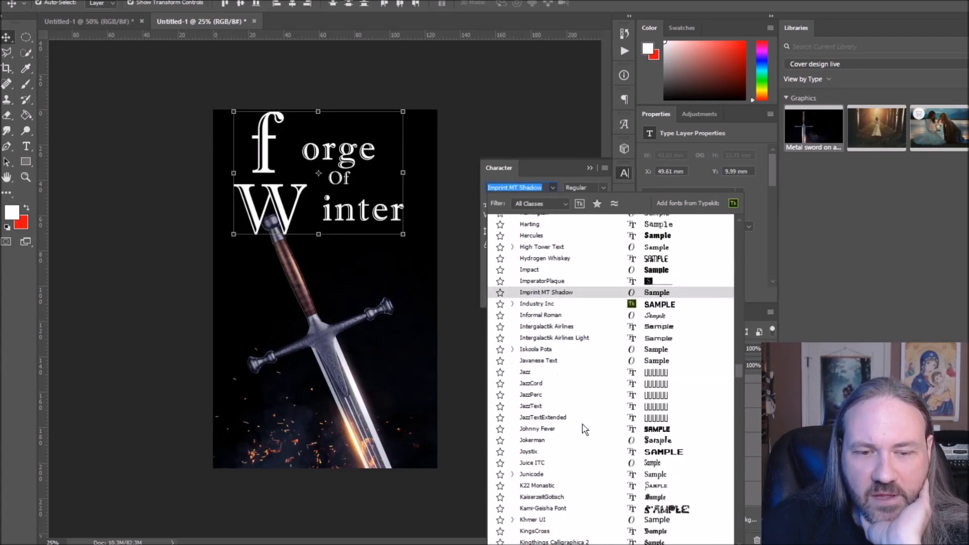
pyautogui.scroll(-20, 584, 426)
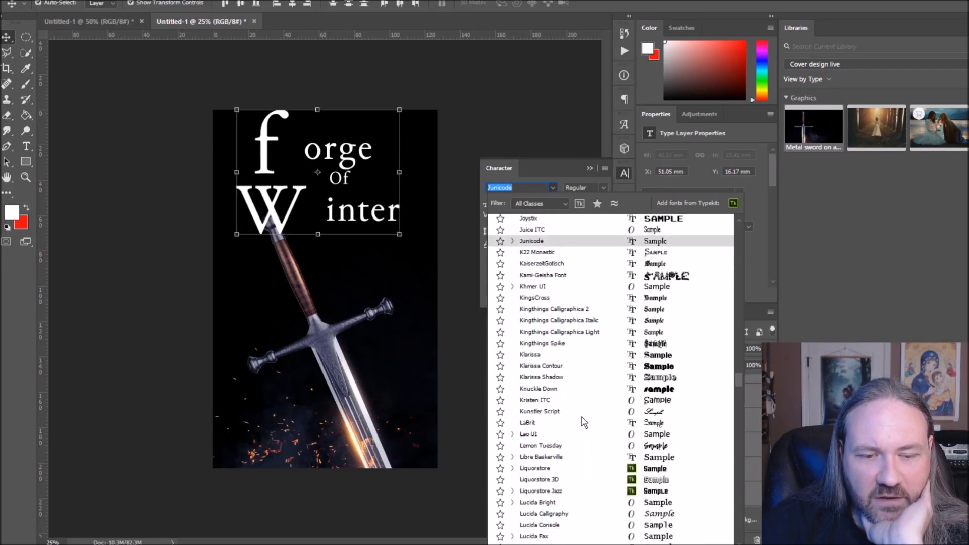
pyautogui.scroll(-20, 583, 430)
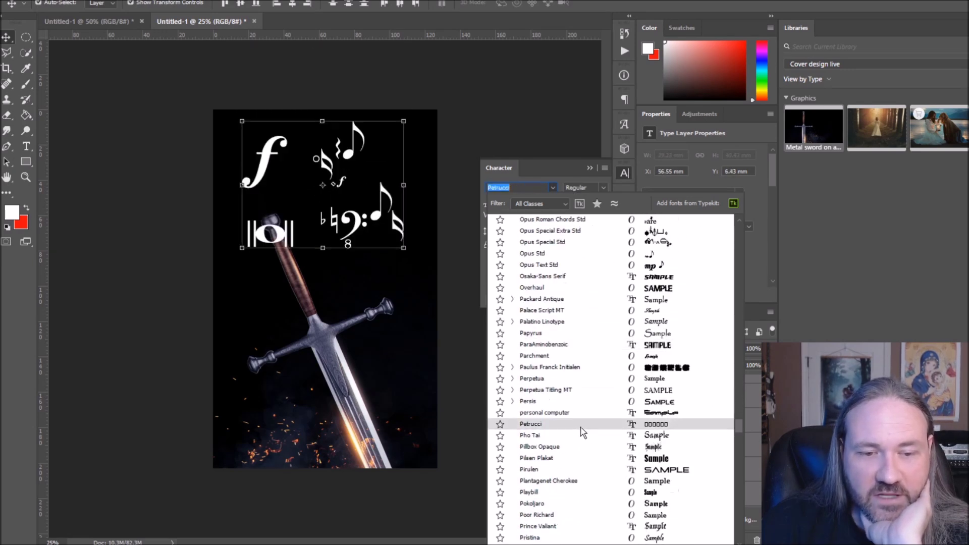
pyautogui.scroll(-3, 566, 393)
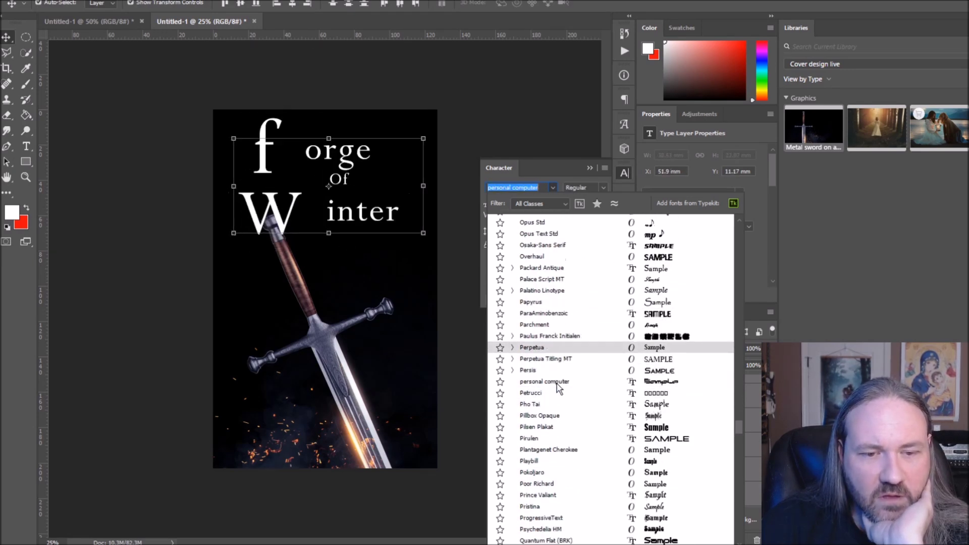
pyautogui.click(547, 359)
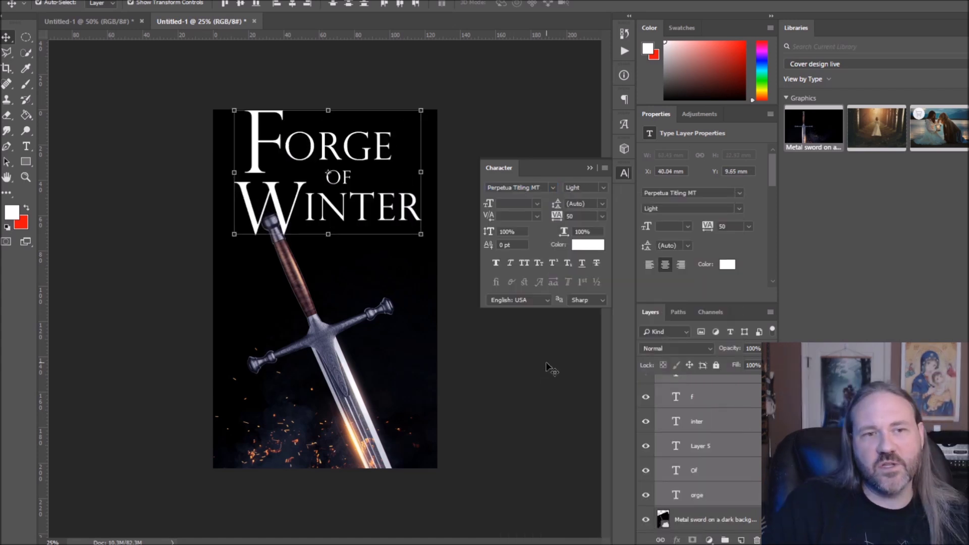
pyautogui.click(553, 187)
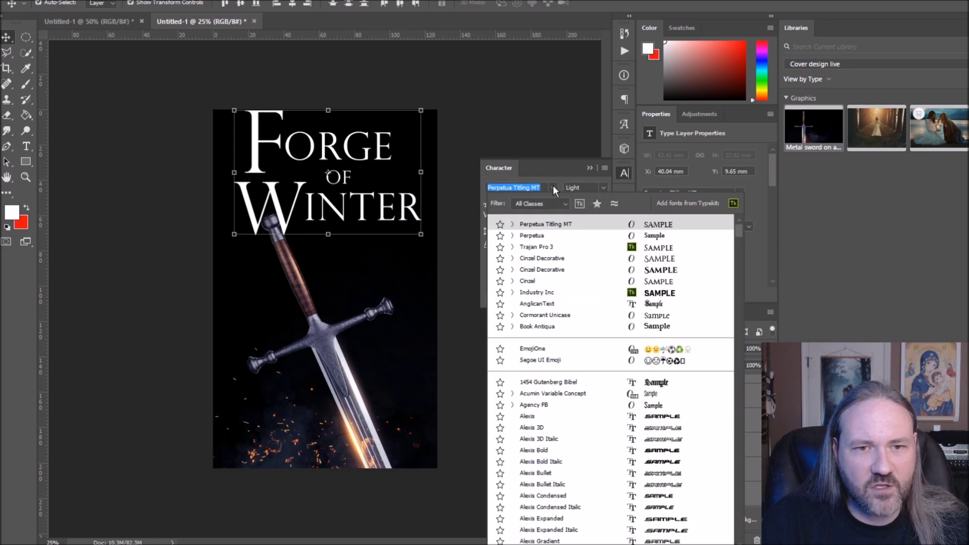
pyautogui.click(562, 249)
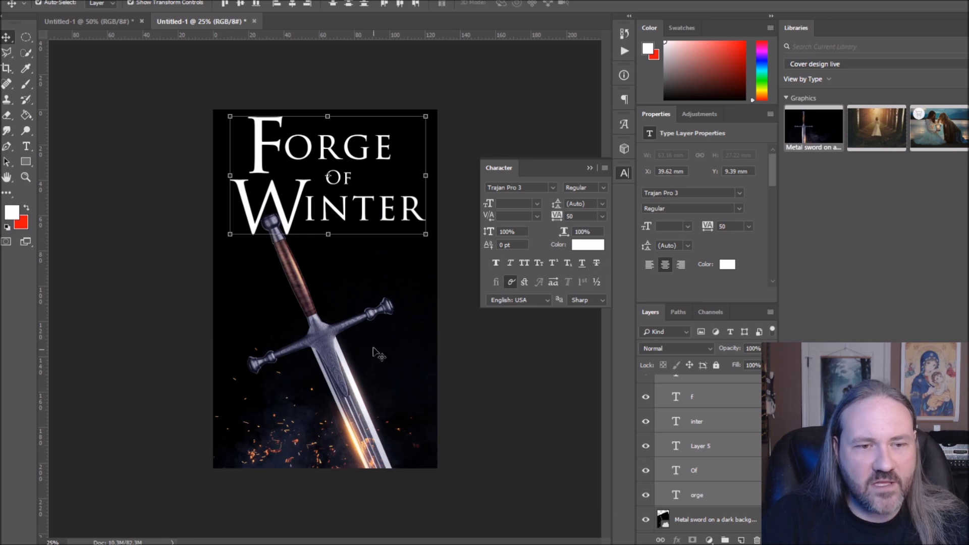
# - Add a new text layer with the author's full name near the lower edge of the cover
pyautogui.press('t')
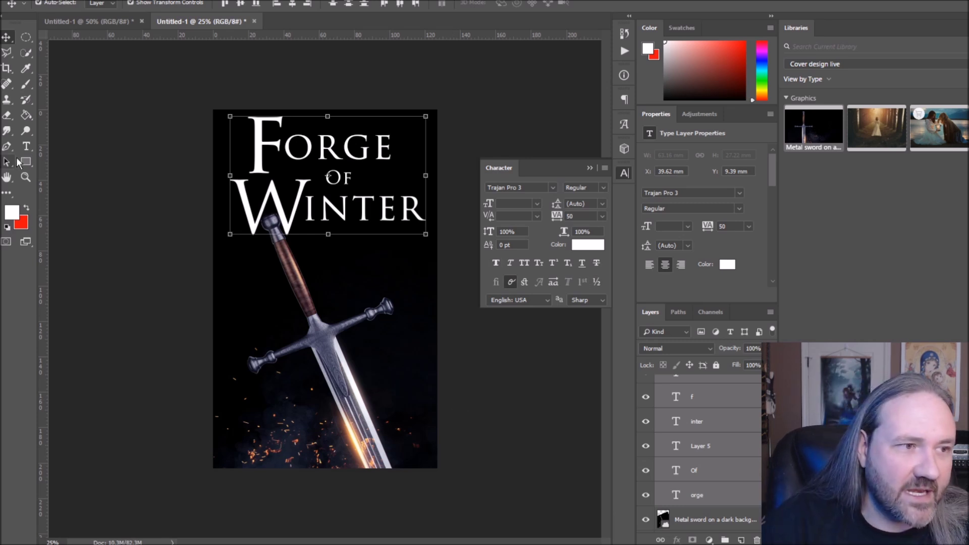
pyautogui.click(282, 505)
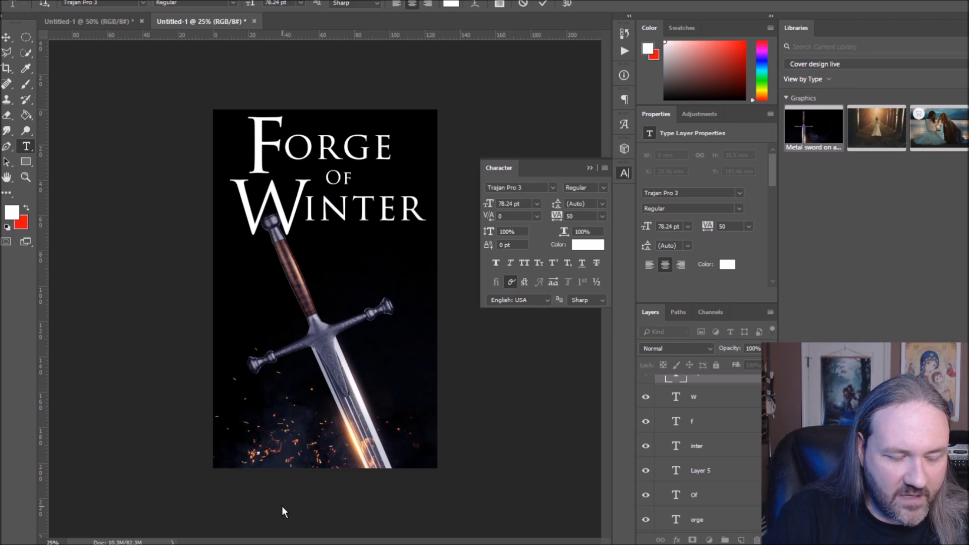
pyautogui.write('DAVID V')
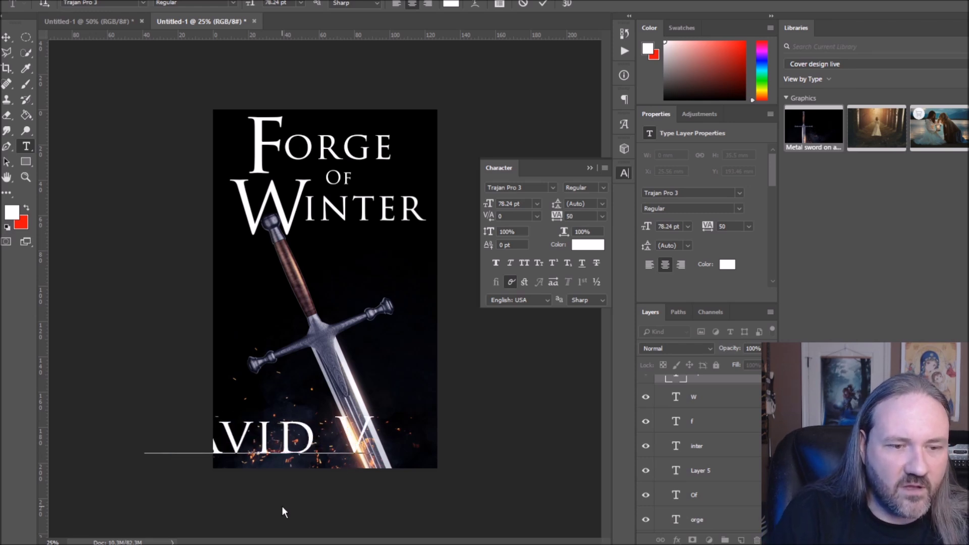
pyautogui.write(' ST')
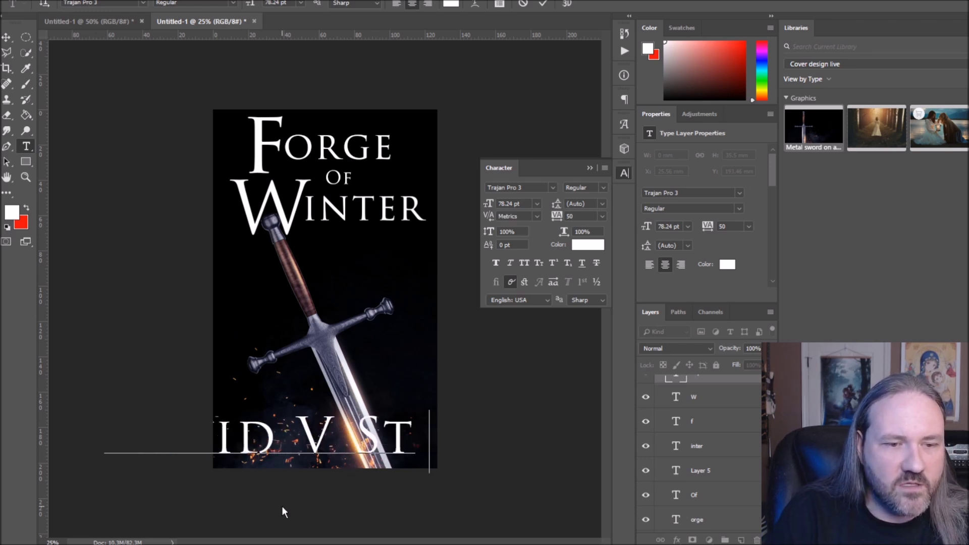
pyautogui.write('EWA')
pyautogui.click(6, 39)
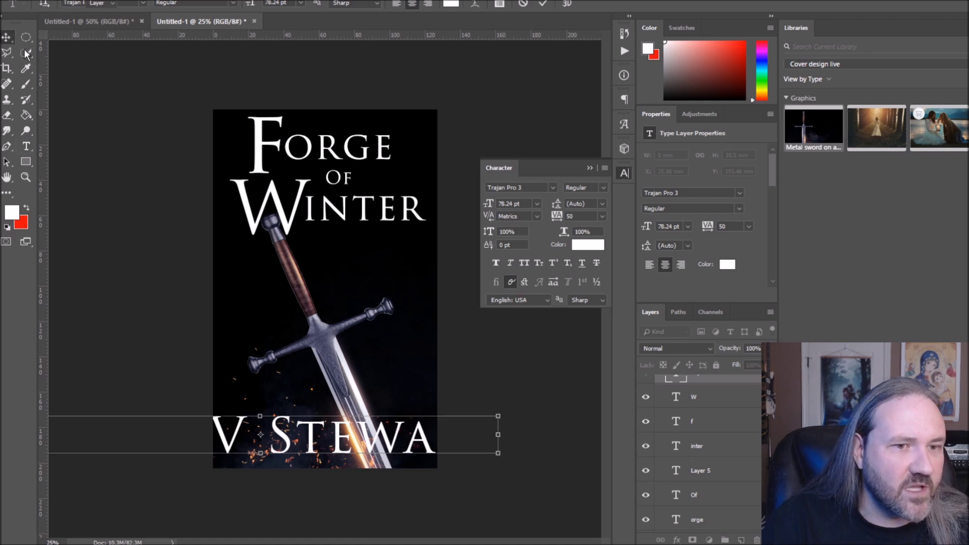
# - Scale the author's name down to about 39% and fit it within the cover's width near the lower edge
pyautogui.click(500, 416)
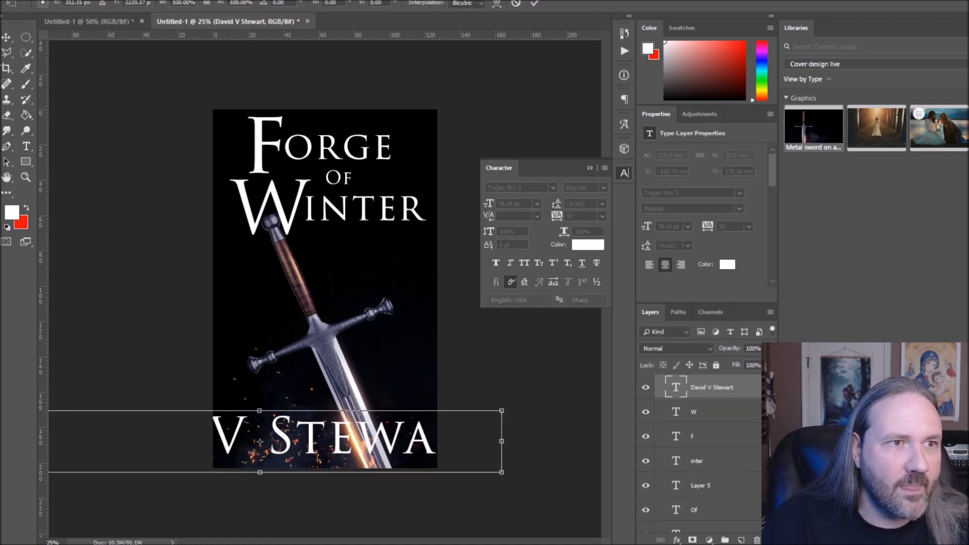
pyautogui.moveTo(501, 410); pyautogui.dragTo(454, 401)
pyautogui.moveTo(397, 415); pyautogui.dragTo(371, 450)
pyautogui.moveTo(429, 437); pyautogui.dragTo(417, 439)
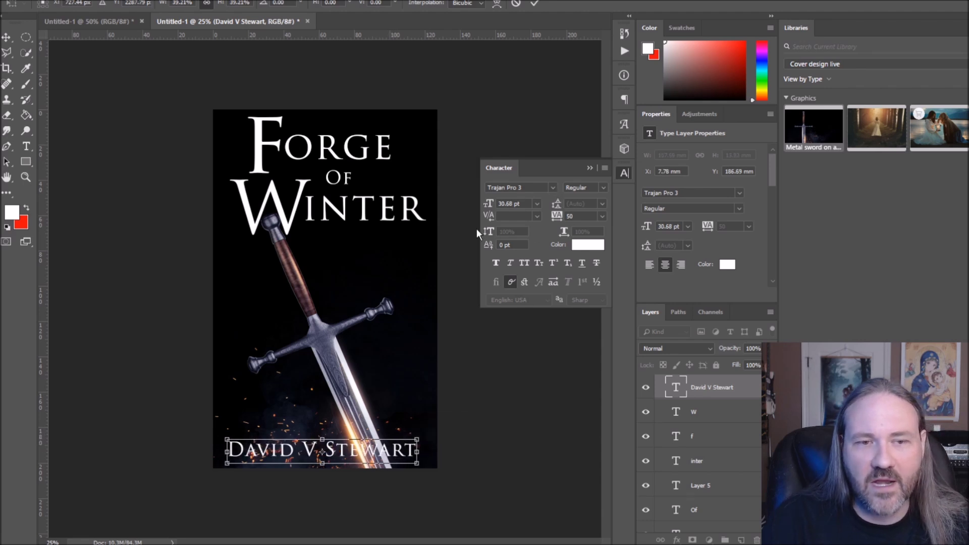
pyautogui.press('v')
pyautogui.click(526, 175)
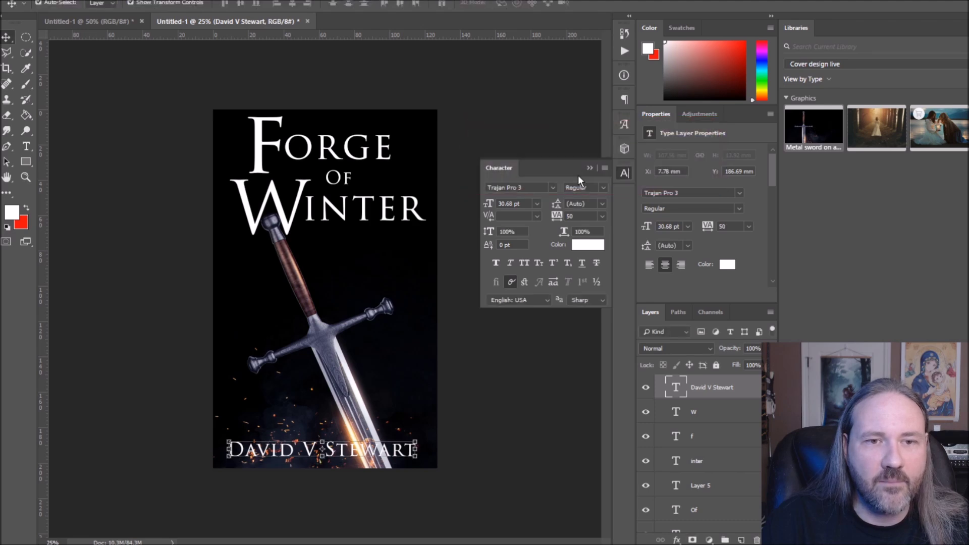
# - Preview fonts on the author's name and try Cormorant Upright
pyautogui.click(551, 187)
pyautogui.scroll(-10, 570, 274)
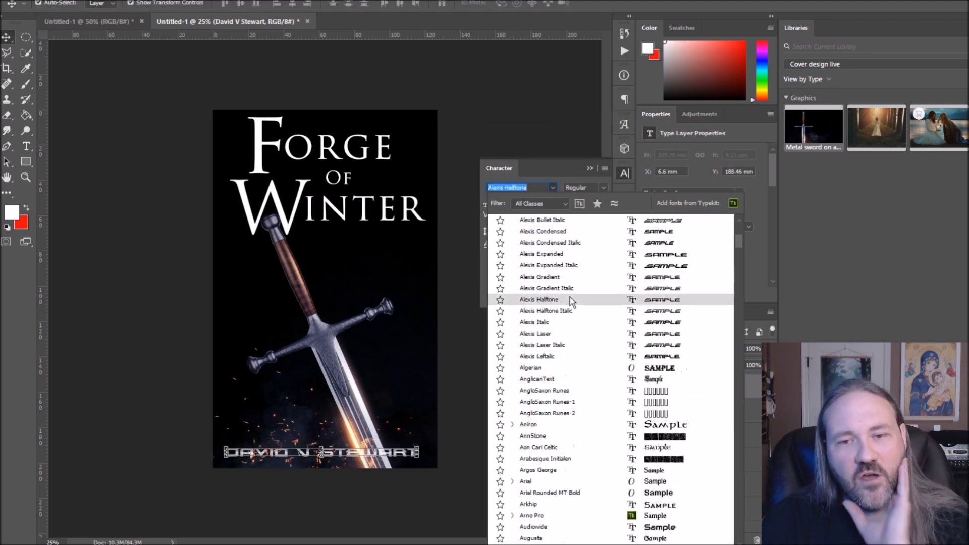
pyautogui.scroll(-15, 567, 318)
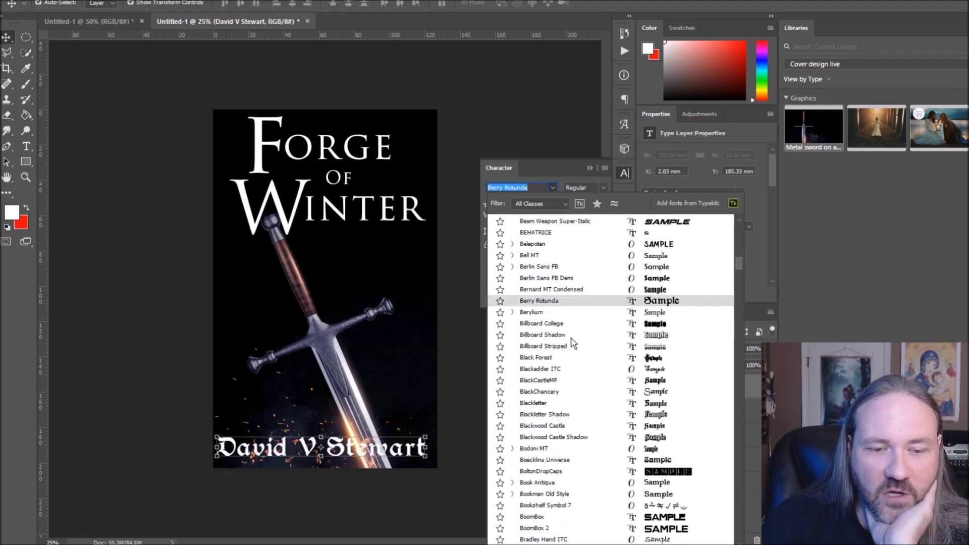
pyautogui.scroll(-10, 576, 348)
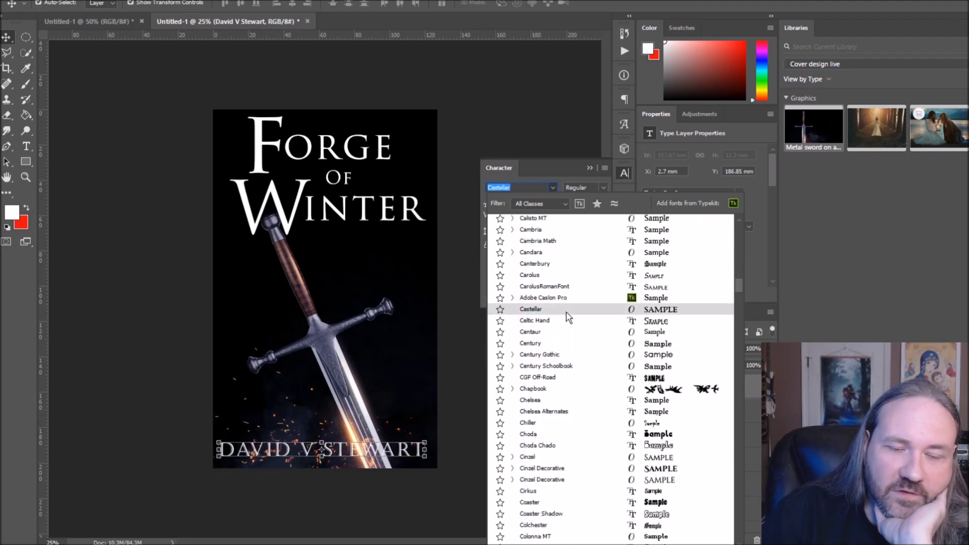
pyautogui.scroll(-3, 568, 315)
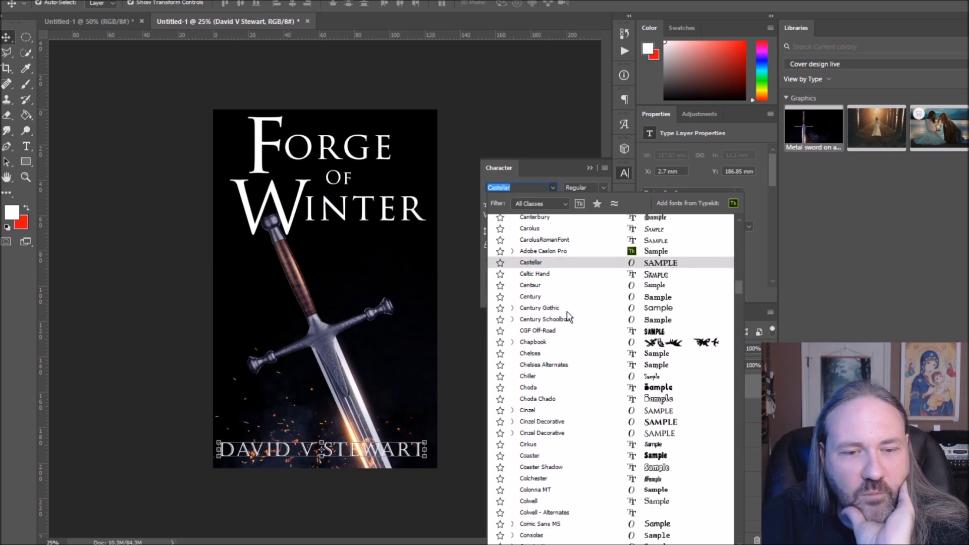
pyautogui.scroll(-1, 580, 346)
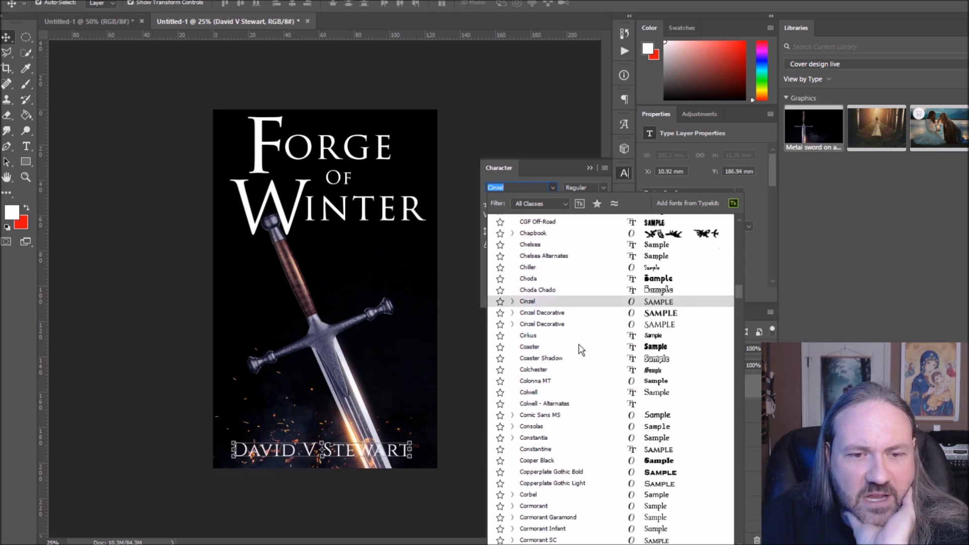
pyautogui.scroll(-3, 581, 347)
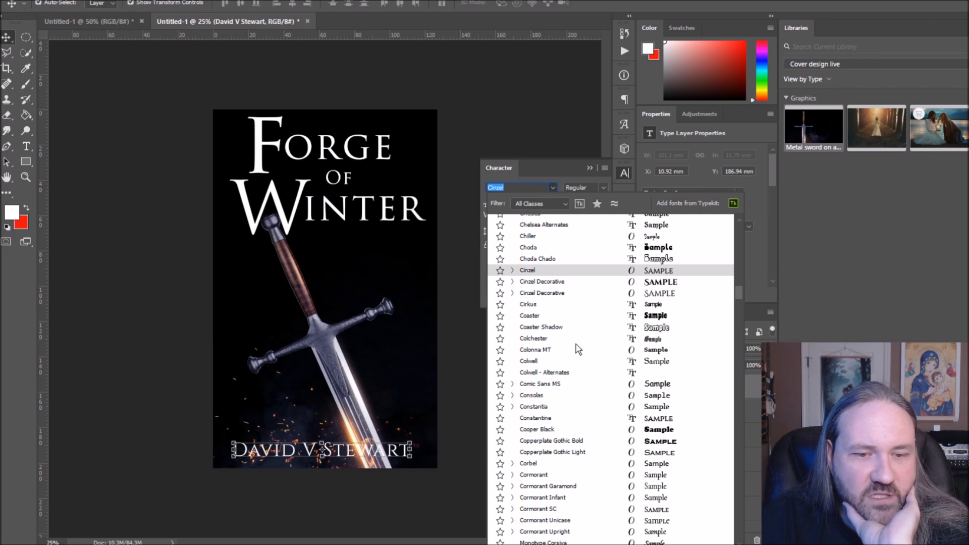
pyautogui.scroll(-3, 577, 368)
pyautogui.scroll(-4, 572, 362)
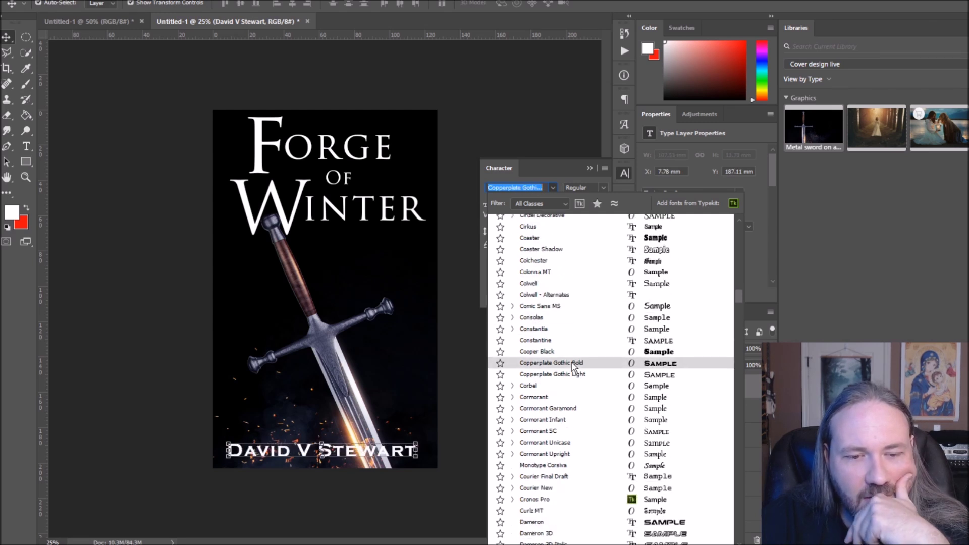
pyautogui.scroll(-3, 572, 363)
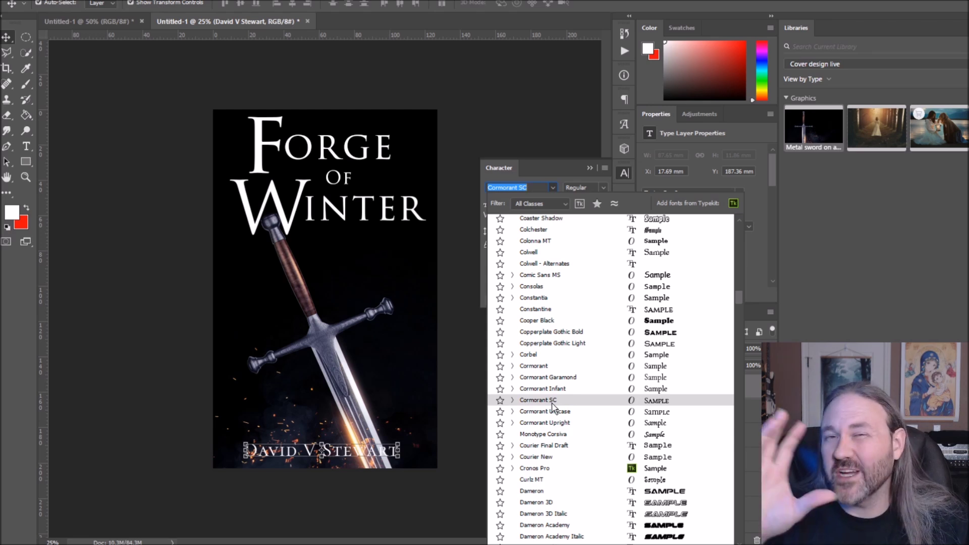
pyautogui.click(550, 424)
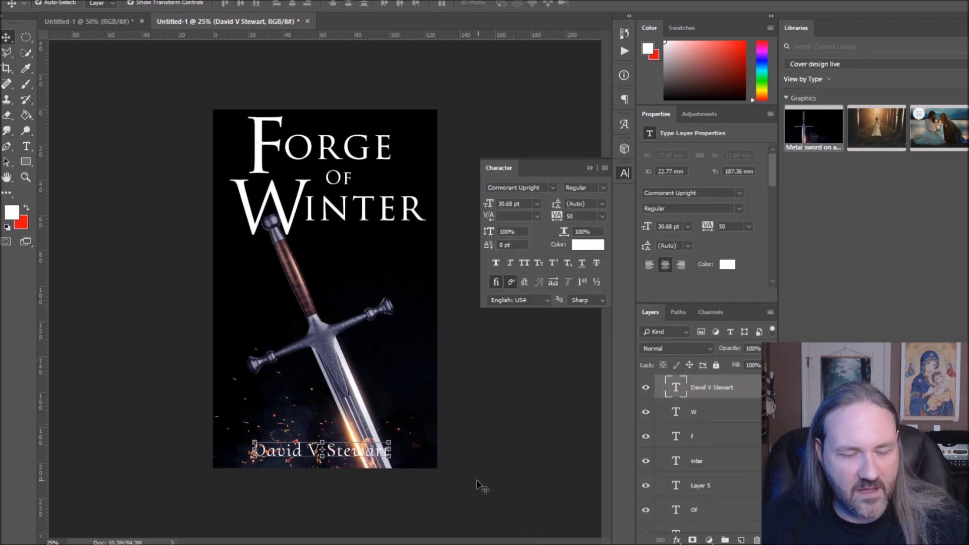
# - Set the author's name to the Cormorant Unicase font
pyautogui.hotkey('ctrl', '+')
pyautogui.hotkey('ctrl', '+')
pyautogui.hotkey('ctrl', '+')
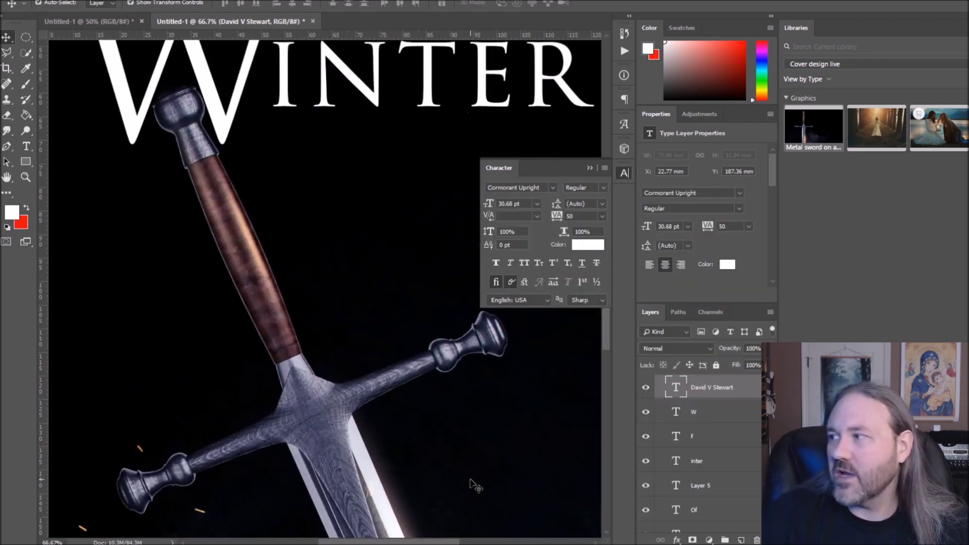
pyautogui.scroll(-10, 474, 485)
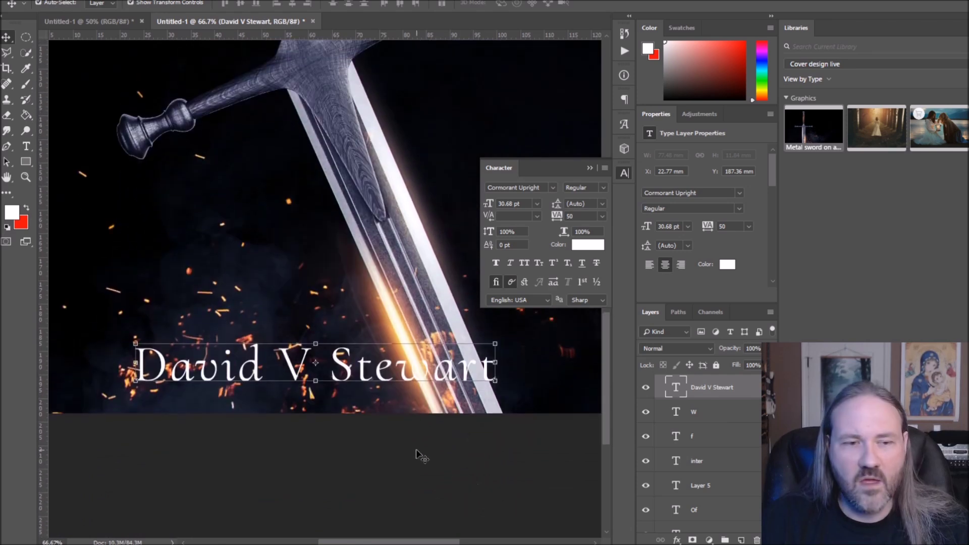
pyautogui.click(553, 187)
pyautogui.scroll(10, 579, 328)
pyautogui.scroll(-10, 580, 335)
pyautogui.scroll(5, 580, 335)
pyautogui.scroll(8, 579, 335)
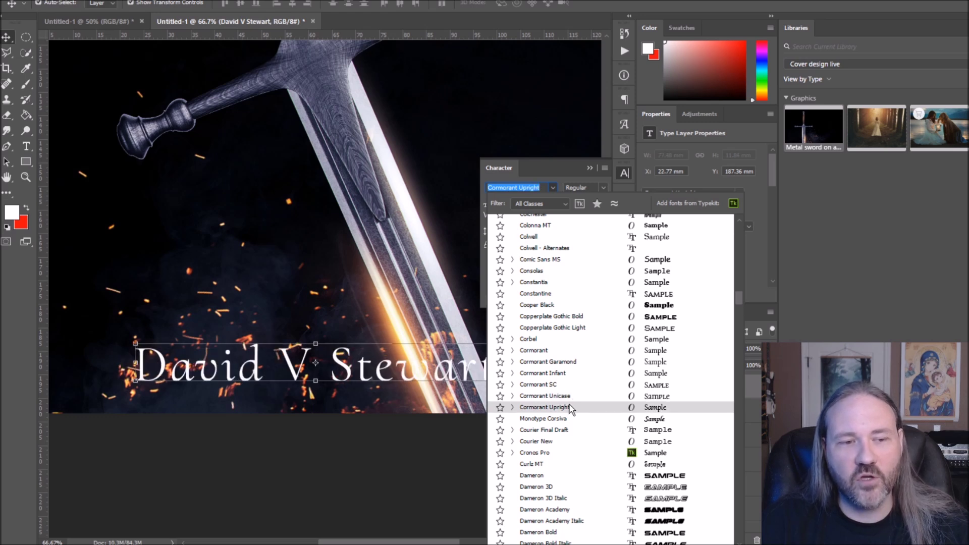
pyautogui.click(546, 396)
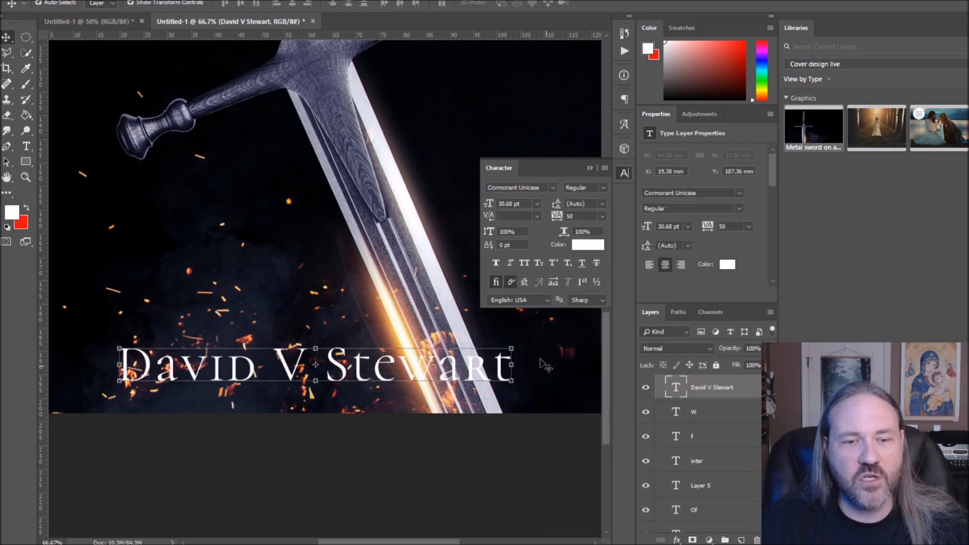
# - Scale the author's name proportionally to about 131% and center it along the cover's lower edge
pyautogui.click(514, 341)
pyautogui.click(206, 3)
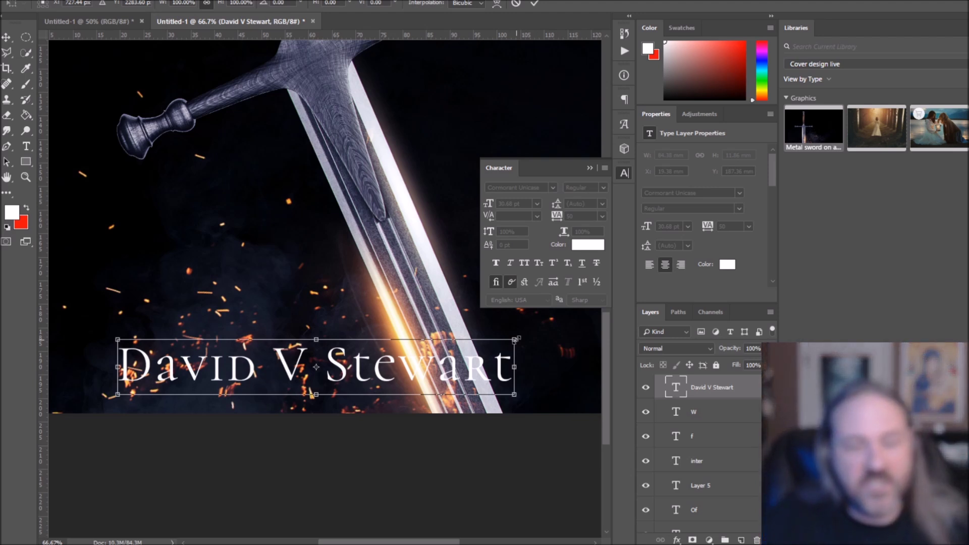
pyautogui.moveTo(515, 339); pyautogui.dragTo(626, 326)
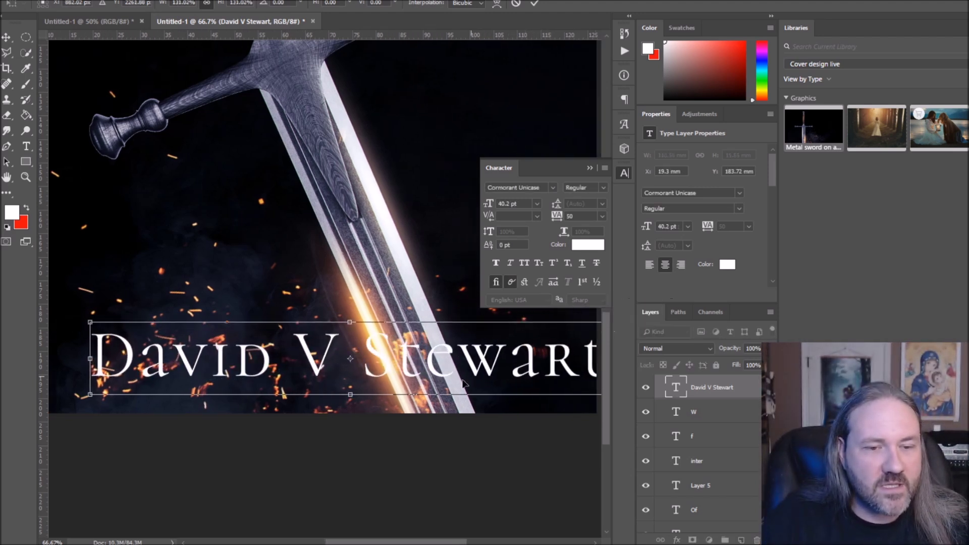
pyautogui.hotkey('ctrl', '-')
pyautogui.hotkey('ctrl', '-')
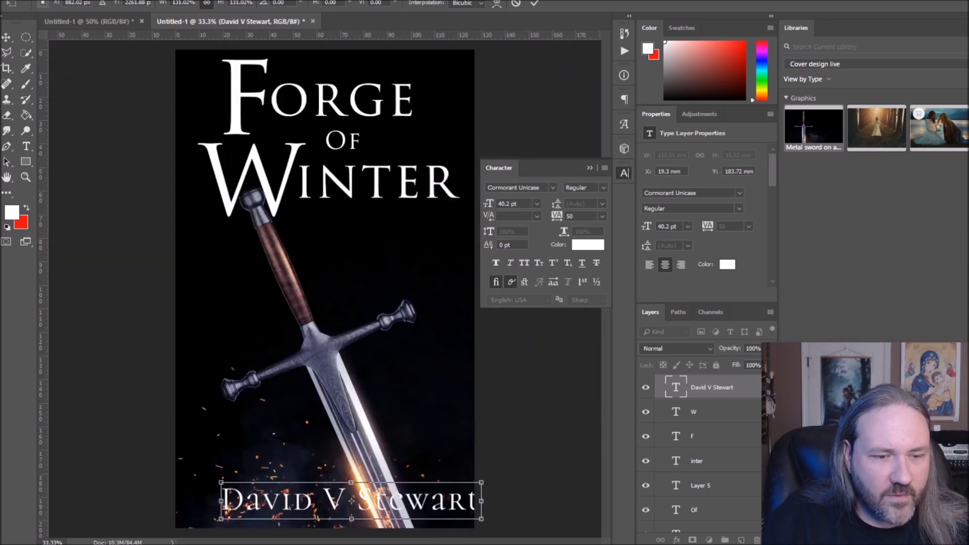
pyautogui.moveTo(381, 499)
pyautogui.mouseDown()
pyautogui.moveTo(350, 499)
pyautogui.moveTo(374, 503)
pyautogui.mouseUp()
pyautogui.click(8, 42)
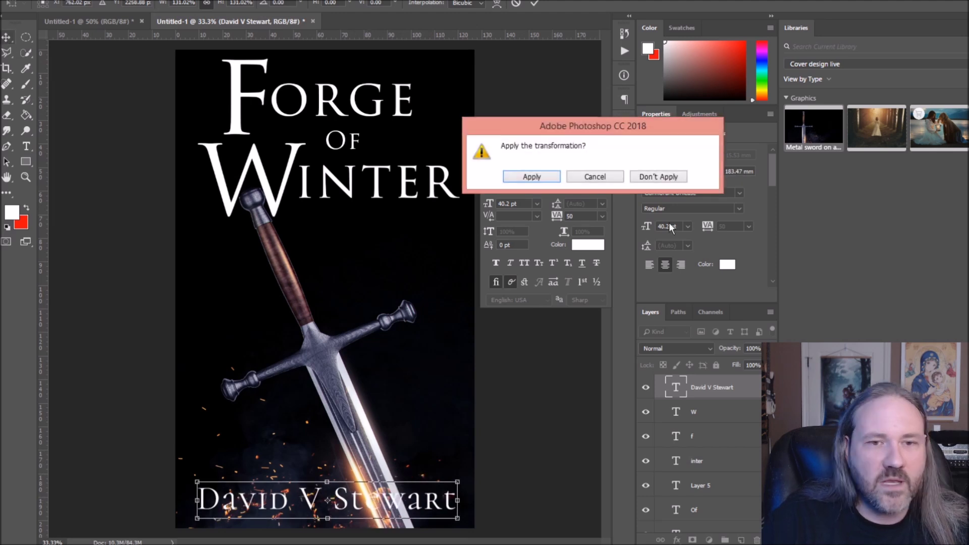
pyautogui.click(528, 176)
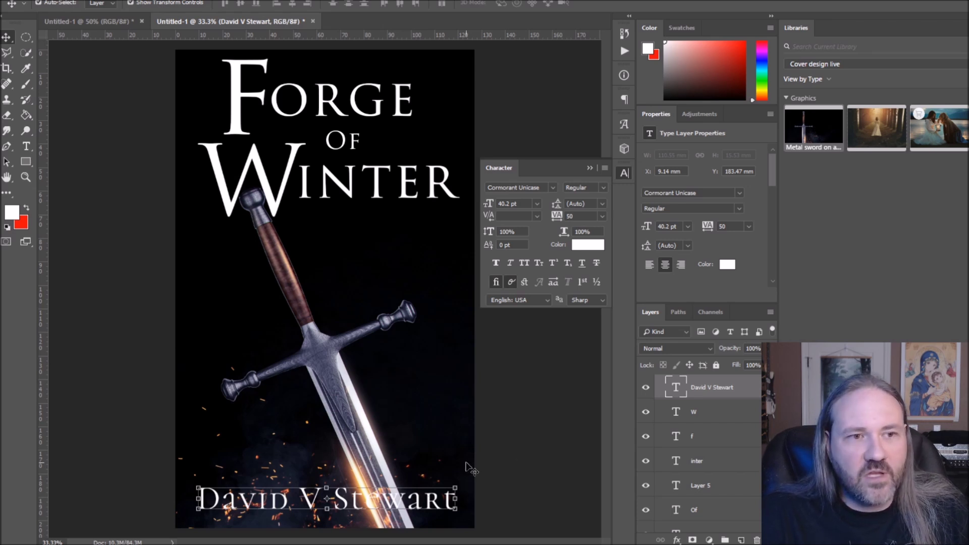
pyautogui.moveTo(402, 509); pyautogui.dragTo(399, 509)
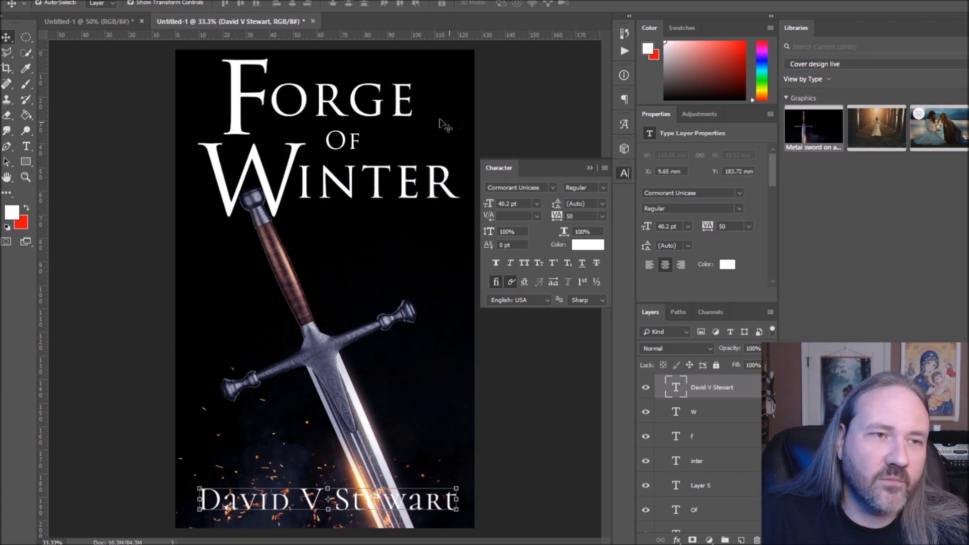
pyautogui.click(240, 83)
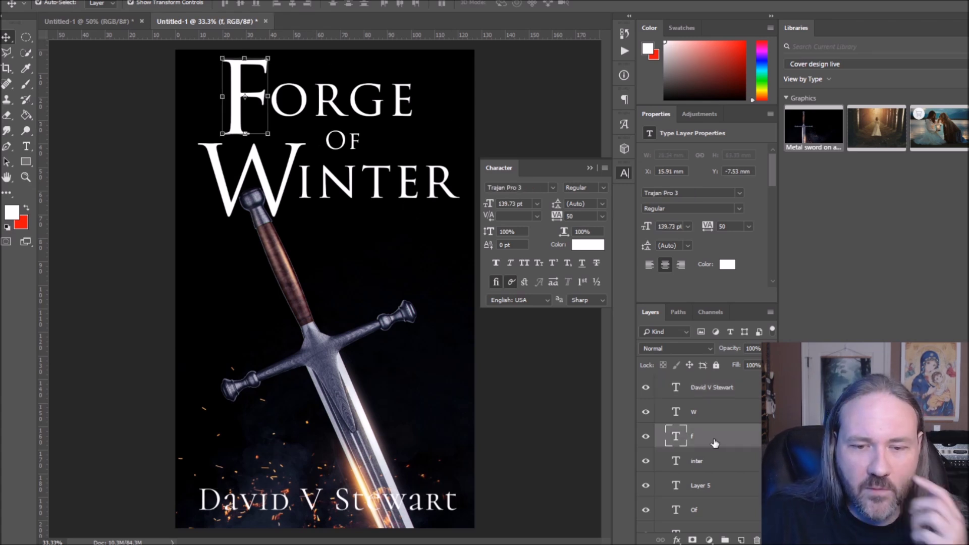
pyautogui.scroll(1, 711, 439)
pyautogui.click(656, 384)
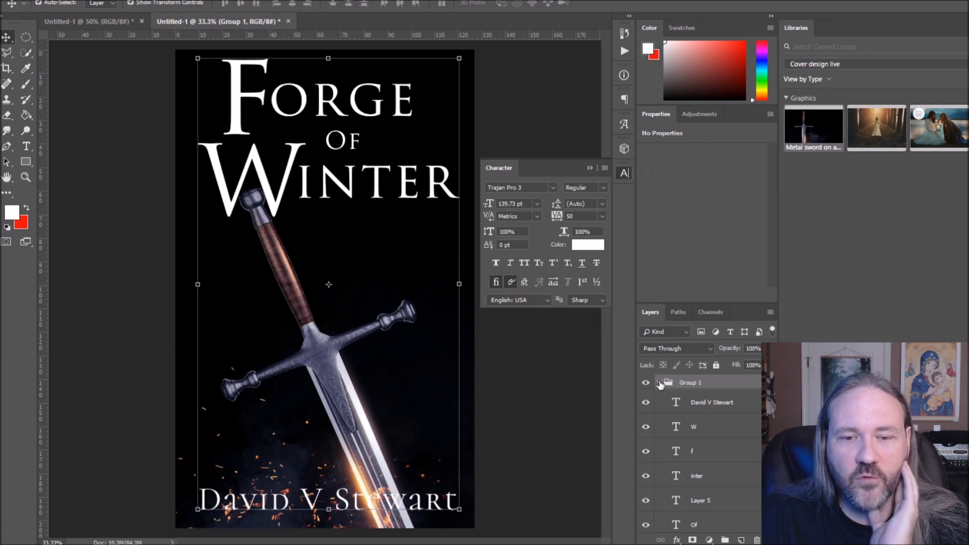
pyautogui.click(658, 383)
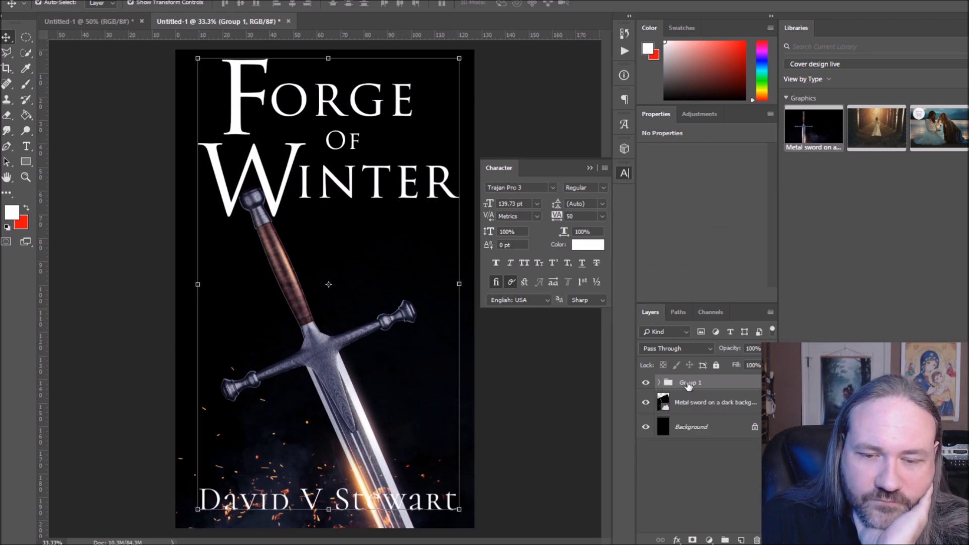
pyautogui.click(677, 540)
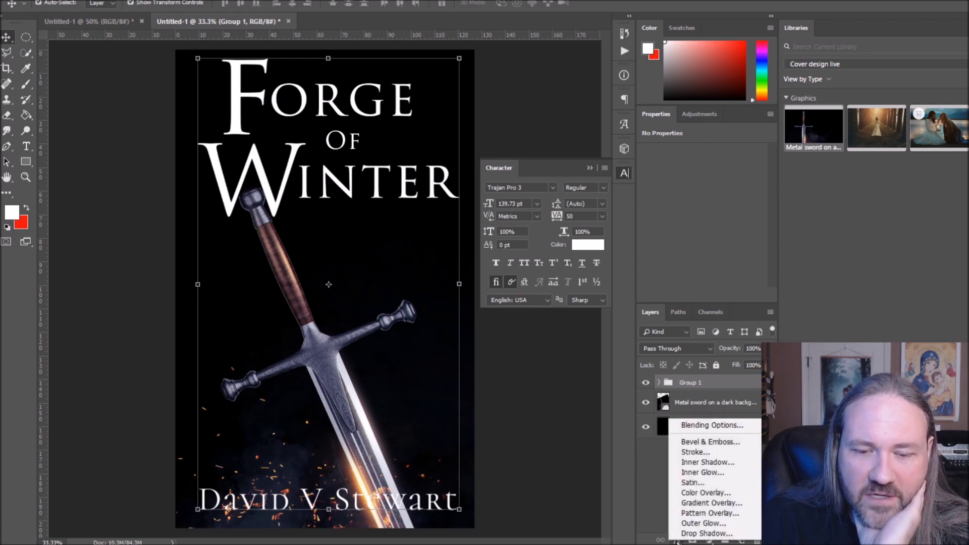
pyautogui.click(723, 503)
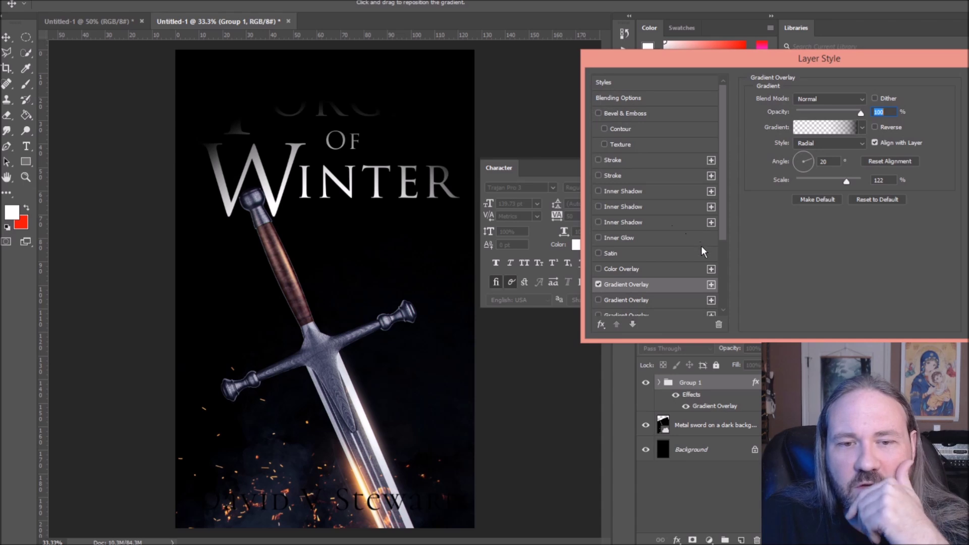
pyautogui.click(847, 143)
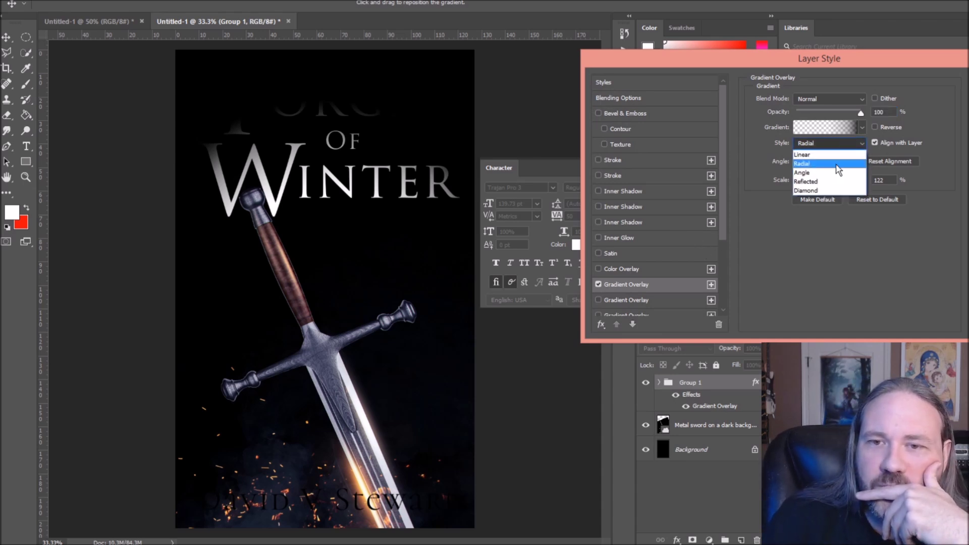
pyautogui.click(833, 181)
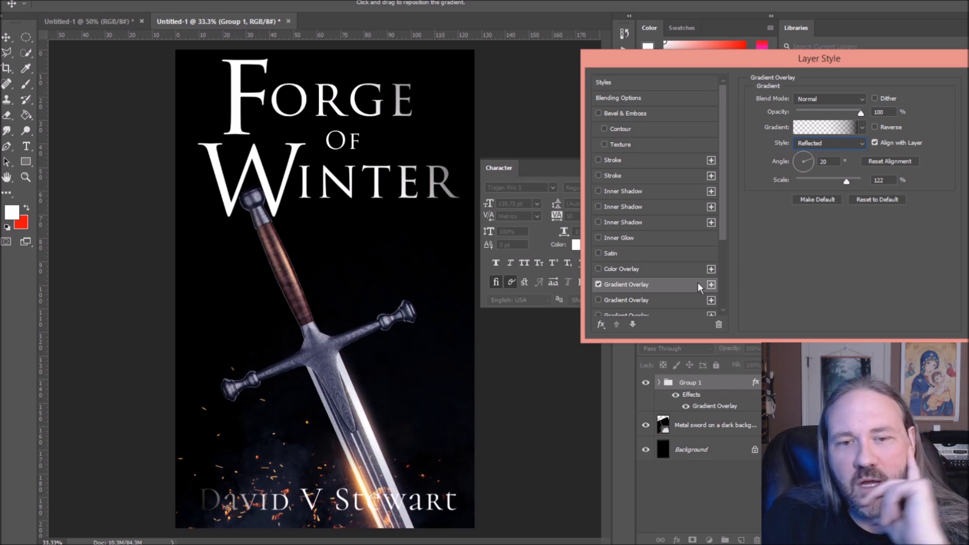
pyautogui.click(600, 284)
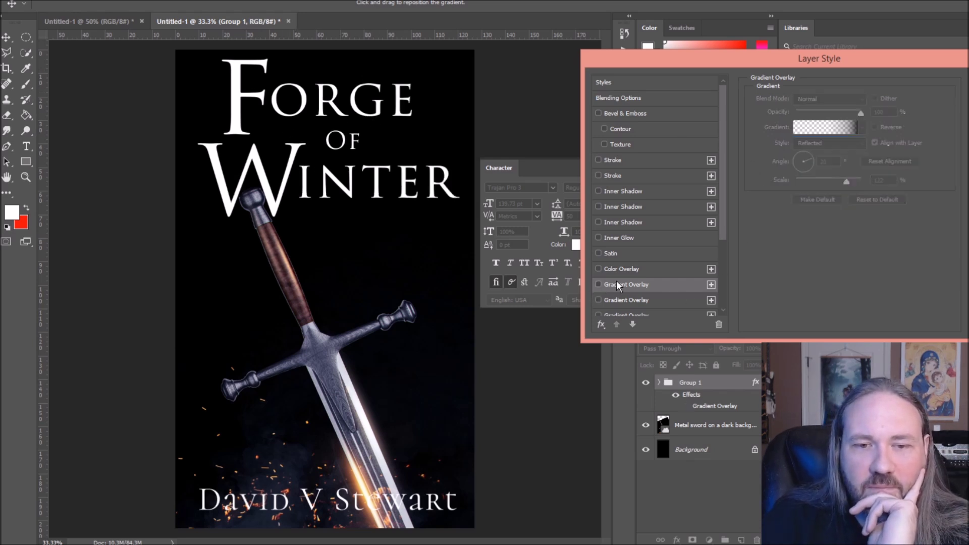
pyautogui.click(599, 285)
pyautogui.click(596, 286)
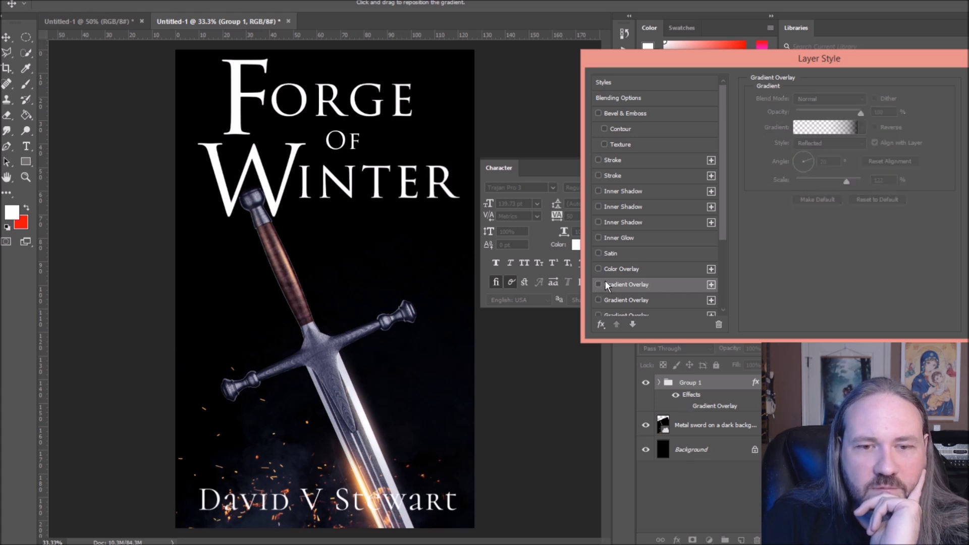
pyautogui.press('Escape')
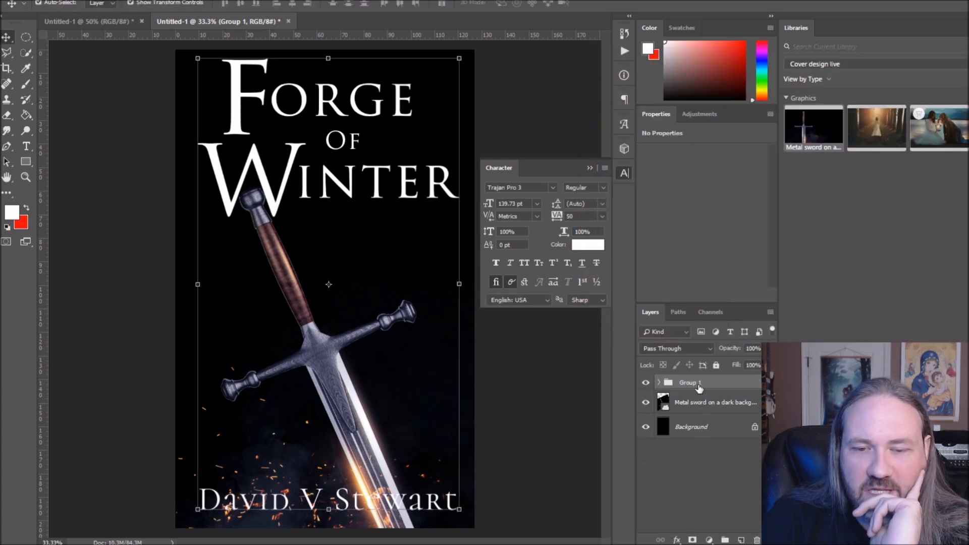
# - Move the author's name layer out of Group 1 to above it, and select the group holding the title text
pyautogui.click(658, 383)
pyautogui.scroll(-2, 678, 402)
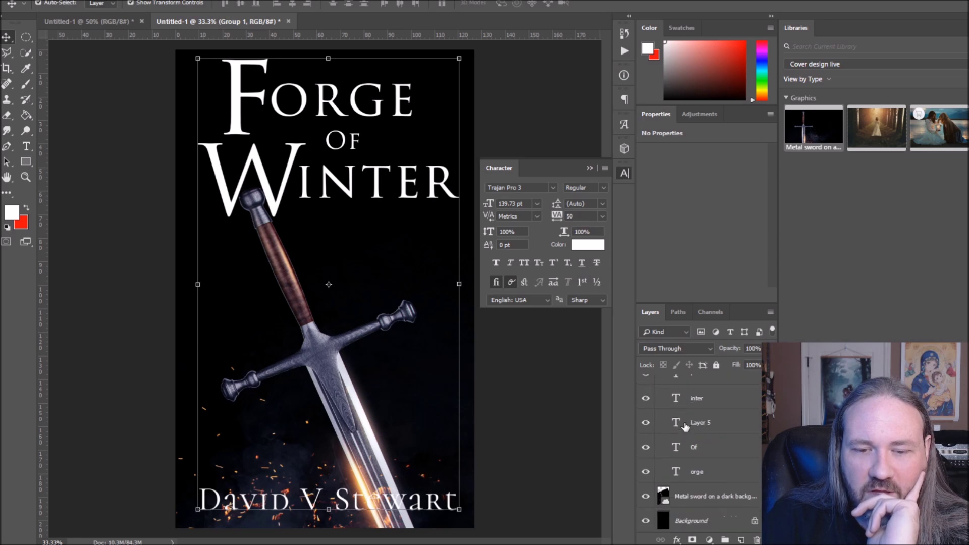
pyautogui.scroll(2, 695, 404)
pyautogui.moveTo(695, 404); pyautogui.dragTo(701, 379)
pyautogui.click(692, 414)
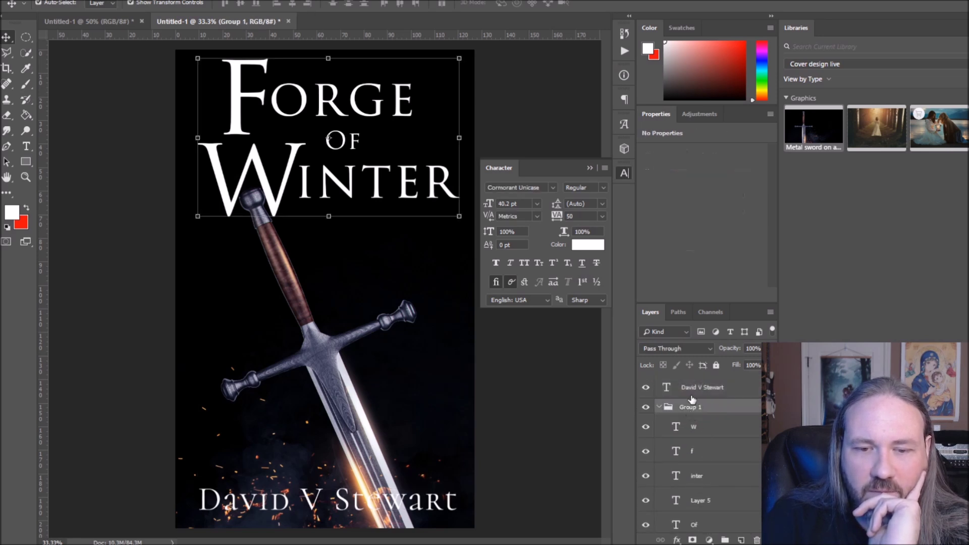
# - Add a Reflected gradient overlay to the title group, reposition it across the lettering, and set its angle to 125°
pyautogui.click(682, 538)
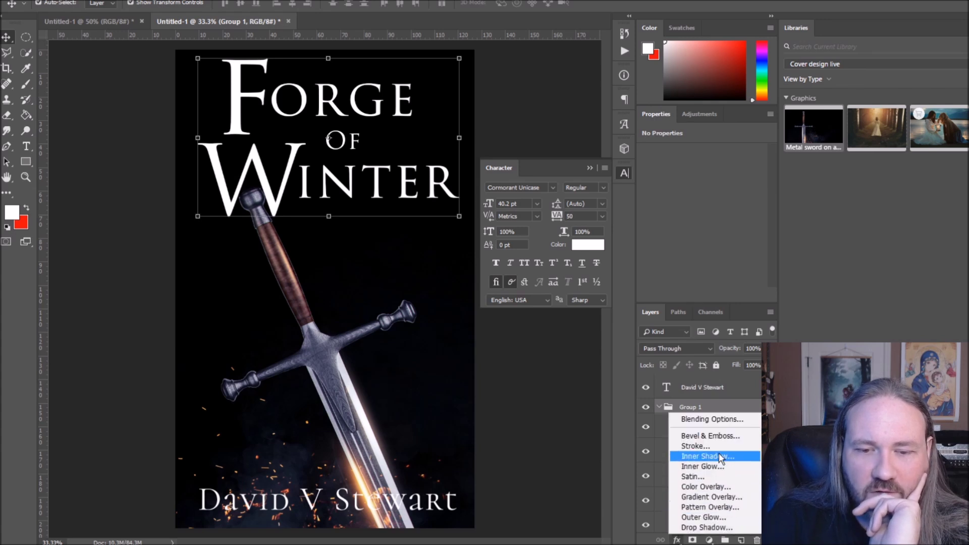
pyautogui.click(711, 497)
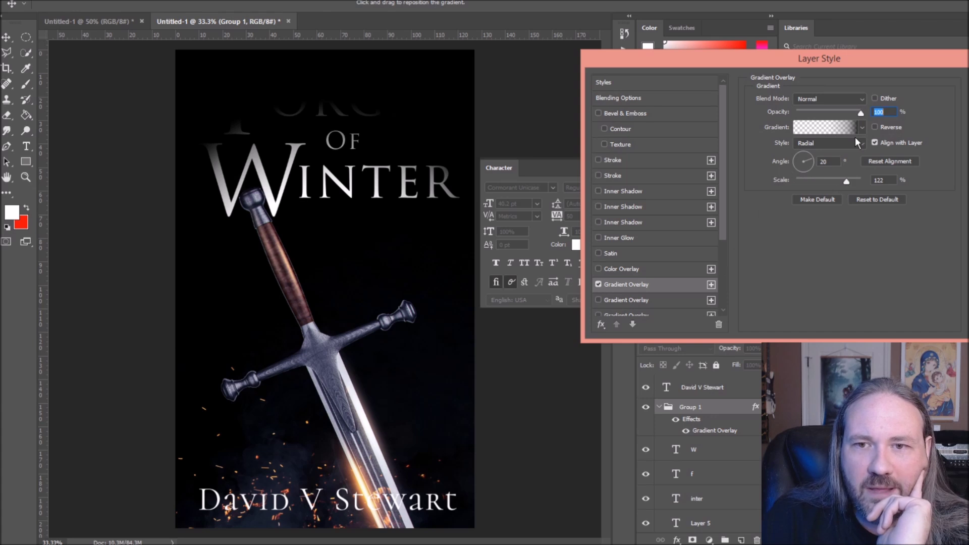
pyautogui.click(835, 147)
pyautogui.click(839, 181)
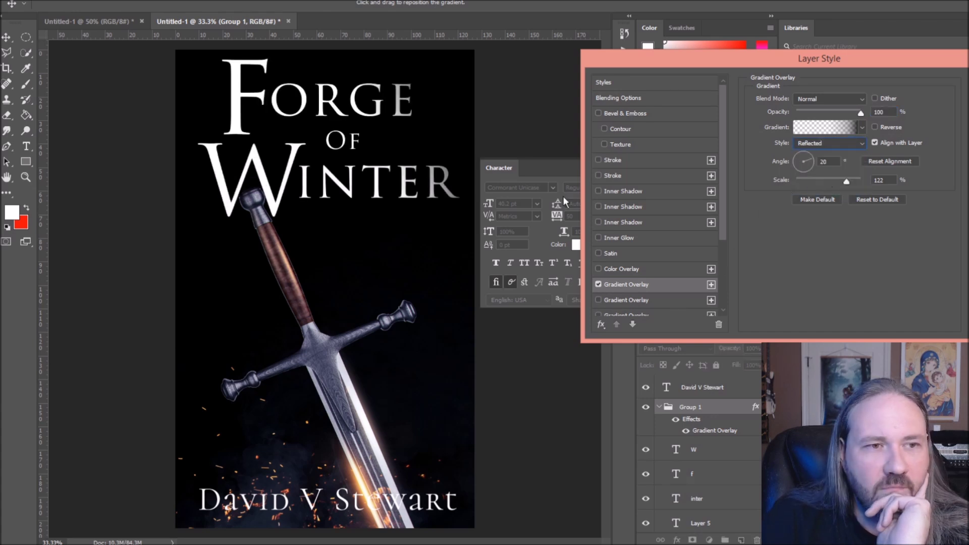
pyautogui.moveTo(457, 186); pyautogui.dragTo(357, 159)
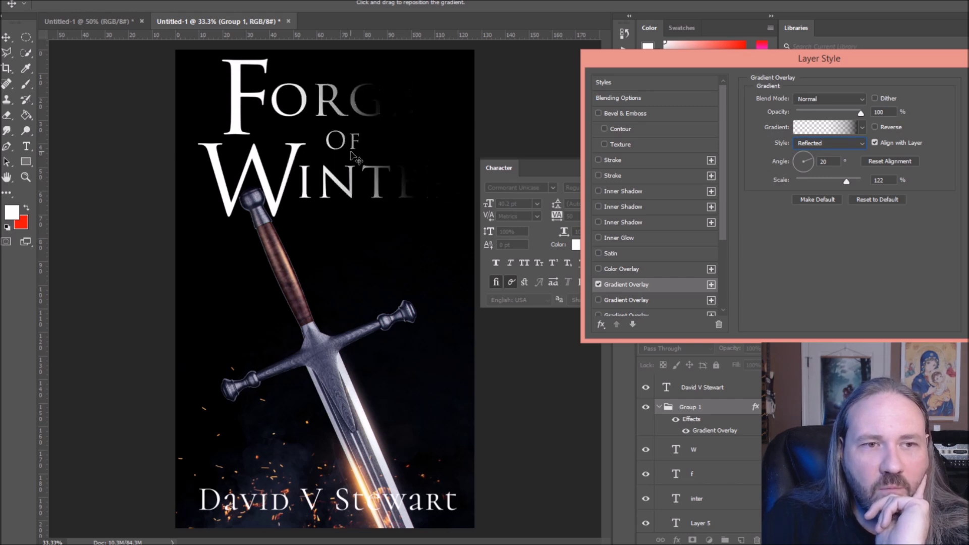
pyautogui.click(799, 160)
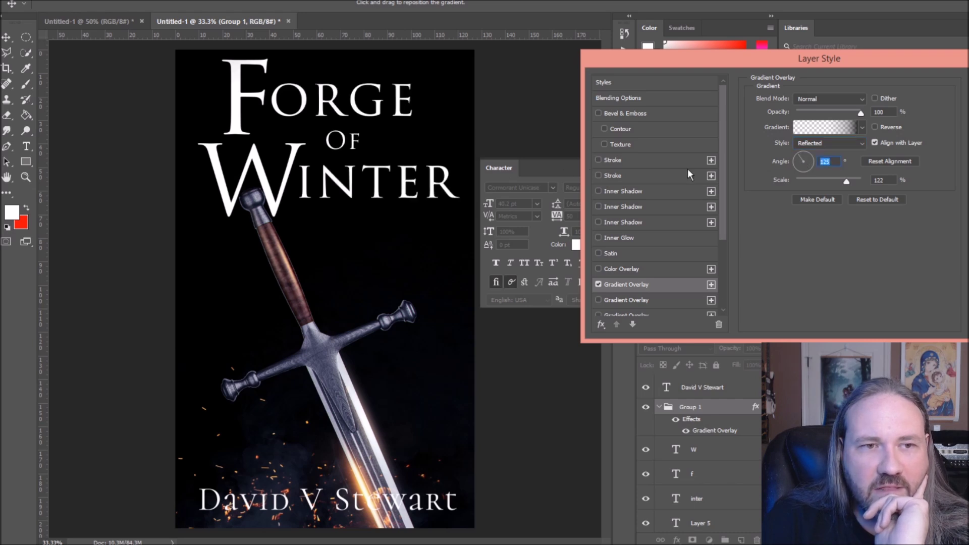
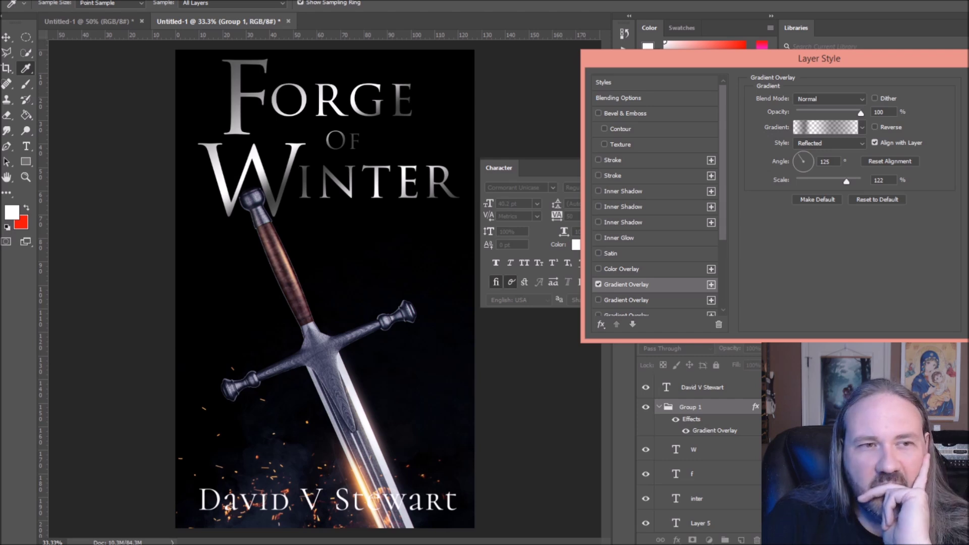
# - Set the title's gradient overlay to 65% scale and a 100° angle, and shift the gradient upward across the lettering
pyautogui.click(828, 162)
pyautogui.moveTo(803, 167); pyautogui.dragTo(818, 178)
pyautogui.click(802, 155)
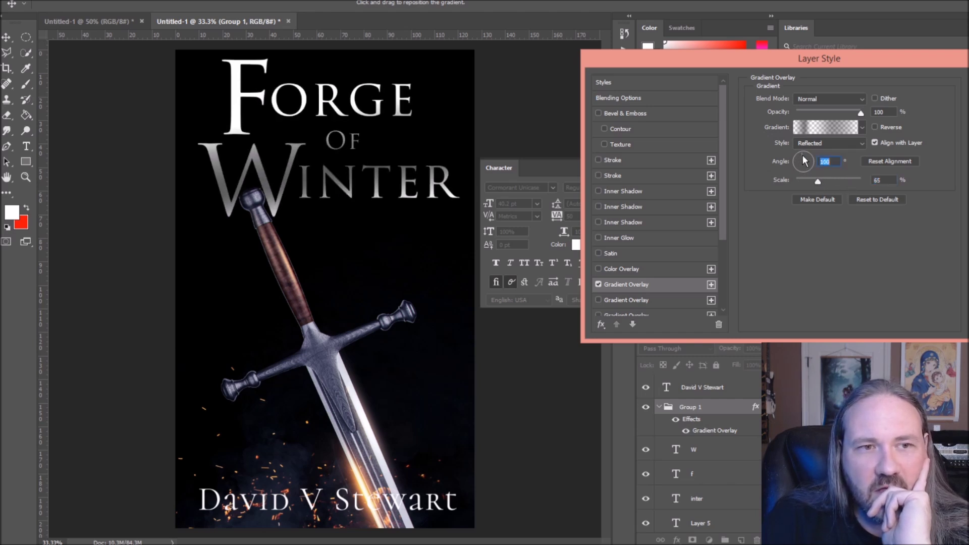
pyautogui.moveTo(296, 172)
pyautogui.mouseDown()
pyautogui.moveTo(270, 134)
pyautogui.moveTo(267, 119)
pyautogui.moveTo(279, 120)
pyautogui.mouseUp()
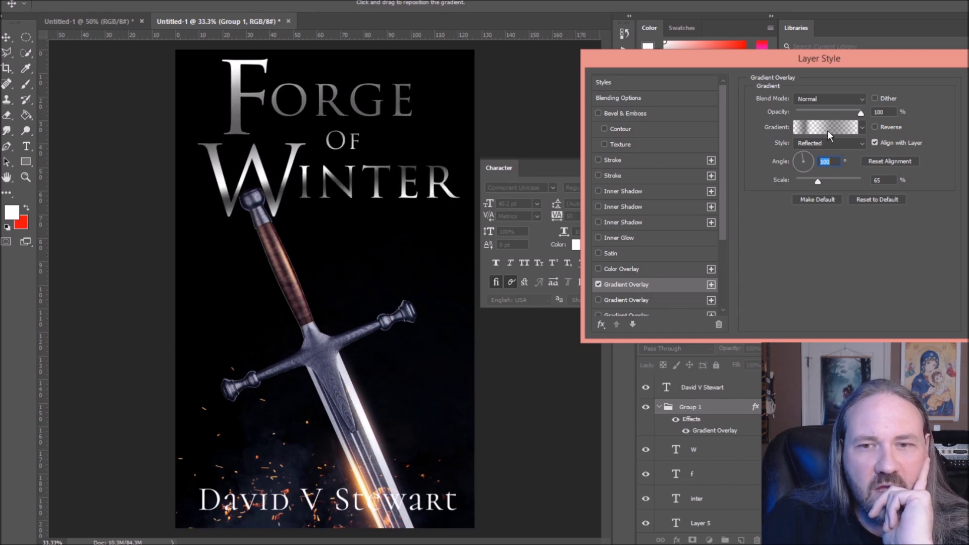
# - Fine-tune the title's gradient overlay angle to 96°
pyautogui.click(803, 150)
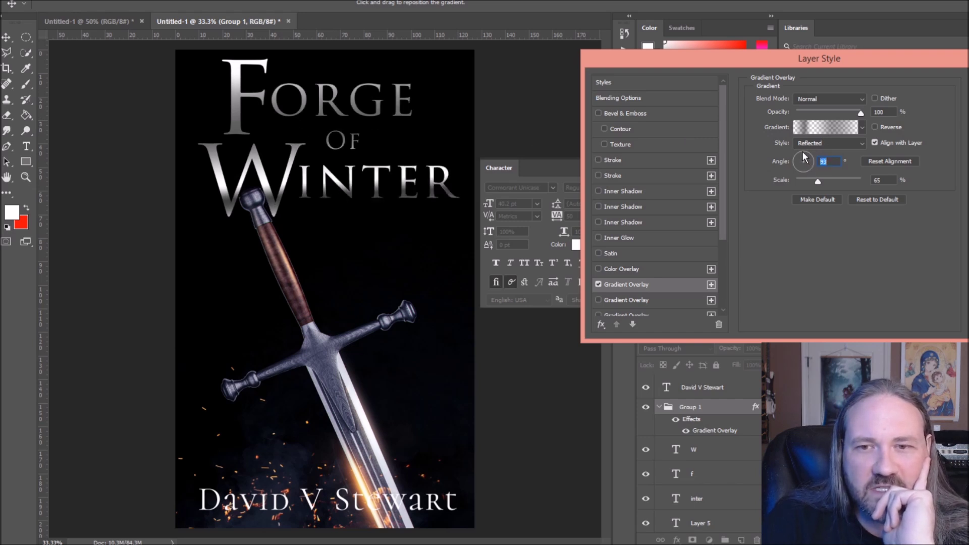
pyautogui.doubleClick(829, 162)
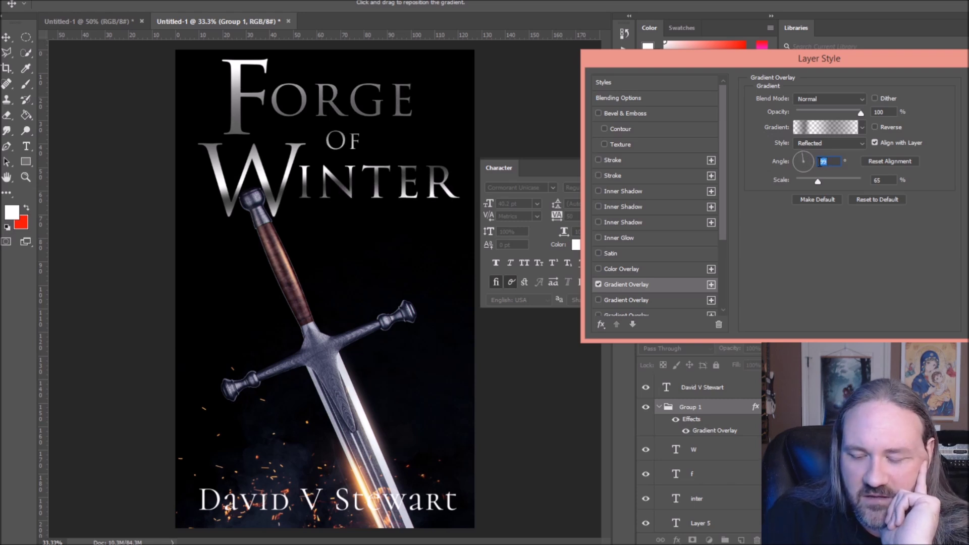
pyautogui.write('96')
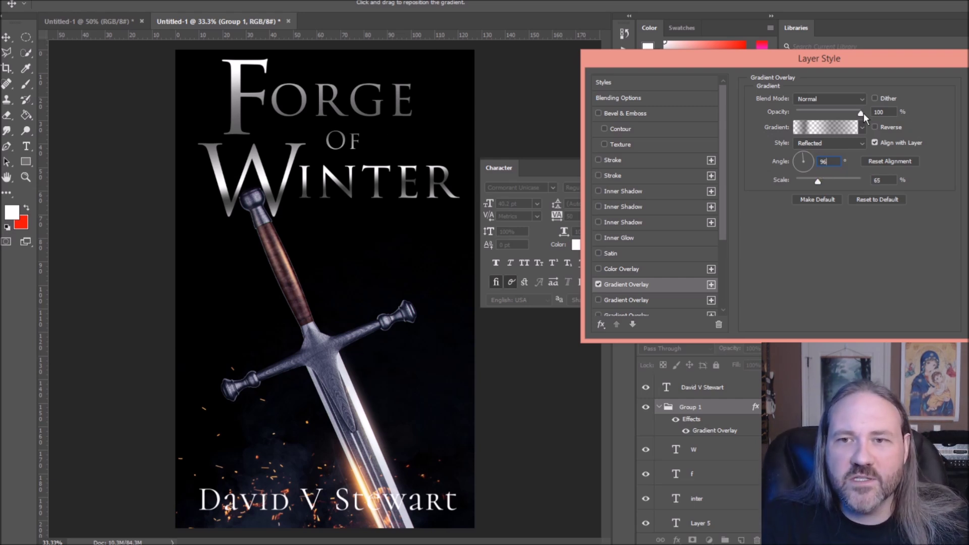
pyautogui.doubleClick(878, 112)
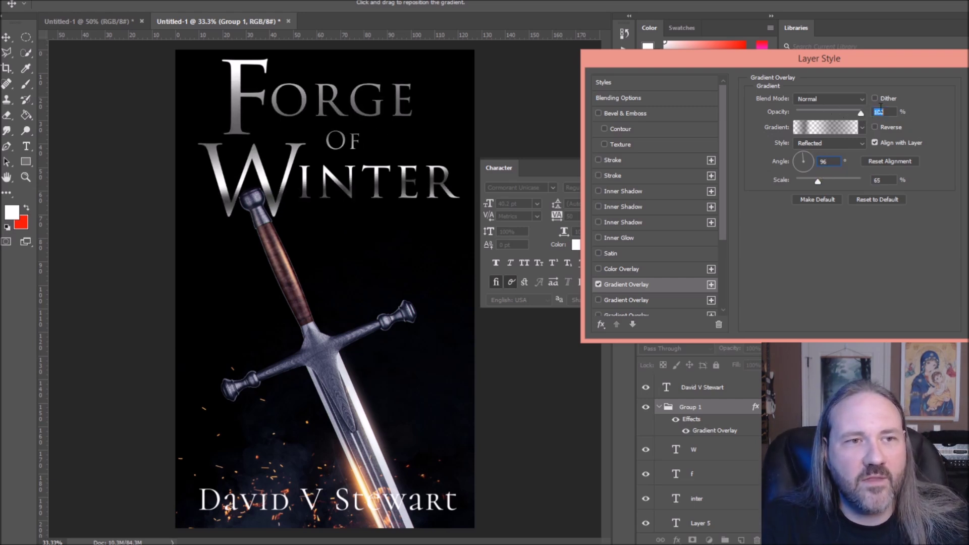
pyautogui.moveTo(338, 190)
pyautogui.mouseDown()
pyautogui.moveTo(273, 192)
pyautogui.moveTo(338, 190)
pyautogui.mouseUp()
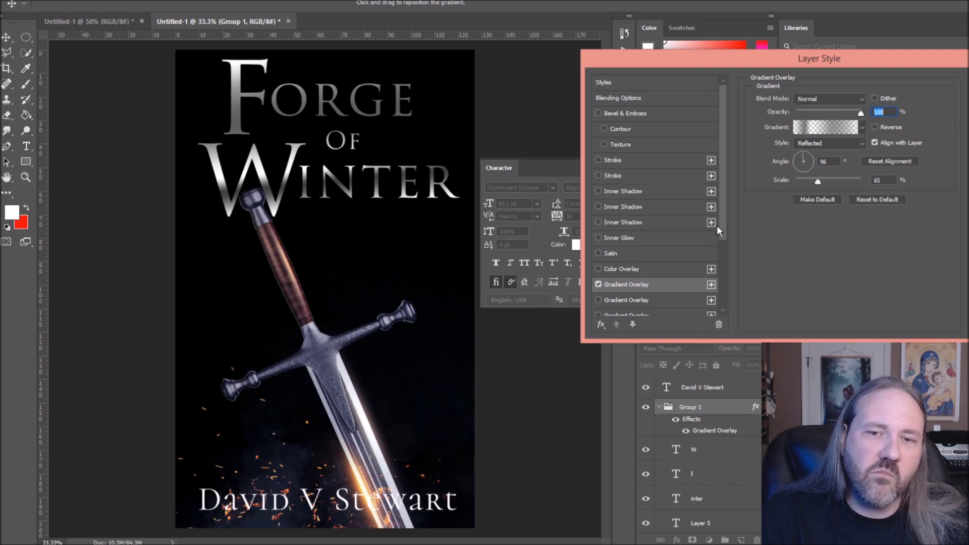
# - Try the other stored gradient overlays, including the green and purple ones, on the title group and turn them off
pyautogui.moveTo(721, 228)
pyautogui.mouseDown()
pyautogui.moveTo(726, 244)
pyautogui.moveTo(725, 230)
pyautogui.mouseUp()
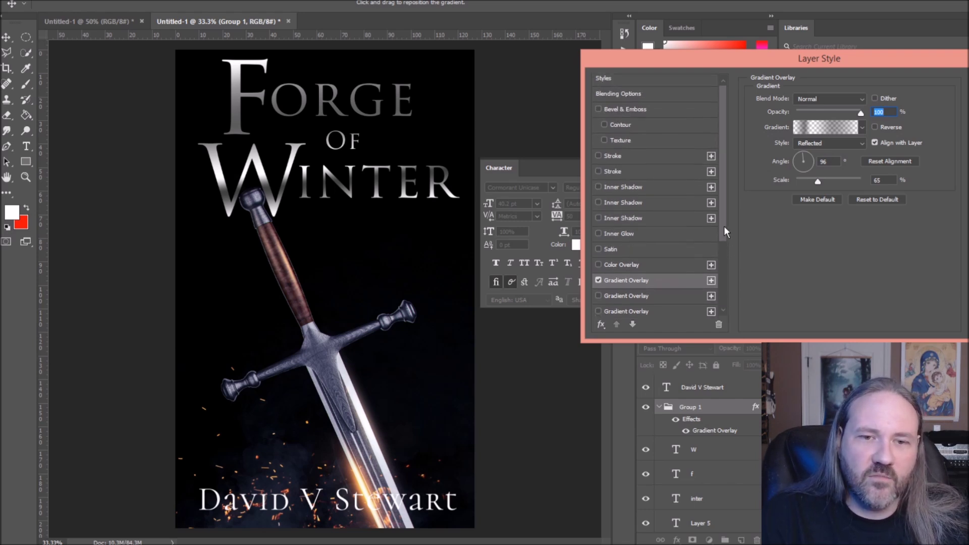
pyautogui.click(598, 286)
pyautogui.click(598, 300)
pyautogui.click(598, 300)
pyautogui.scroll(-1, 599, 301)
pyautogui.click(598, 284)
pyautogui.click(600, 286)
pyautogui.scroll(-1, 600, 301)
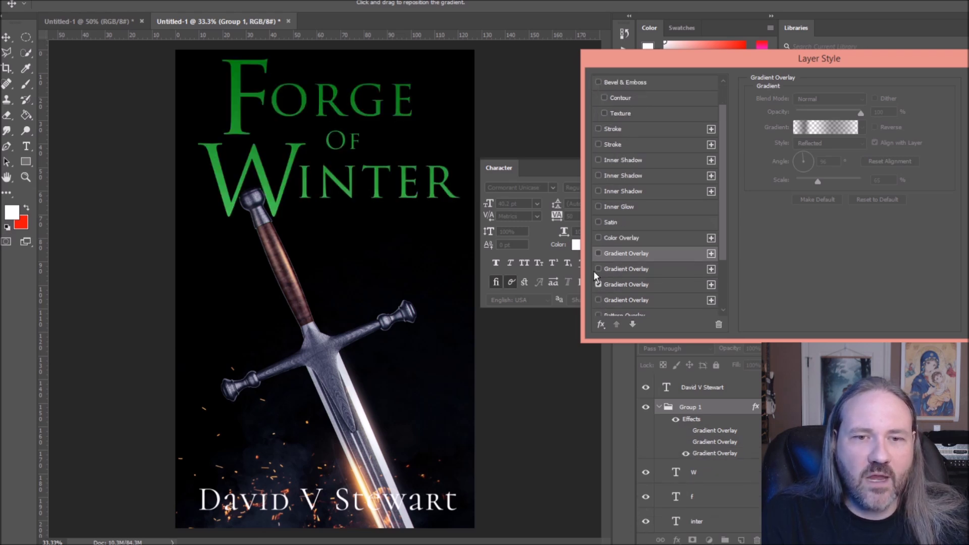
pyautogui.click(598, 300)
pyautogui.scroll(-1, 599, 298)
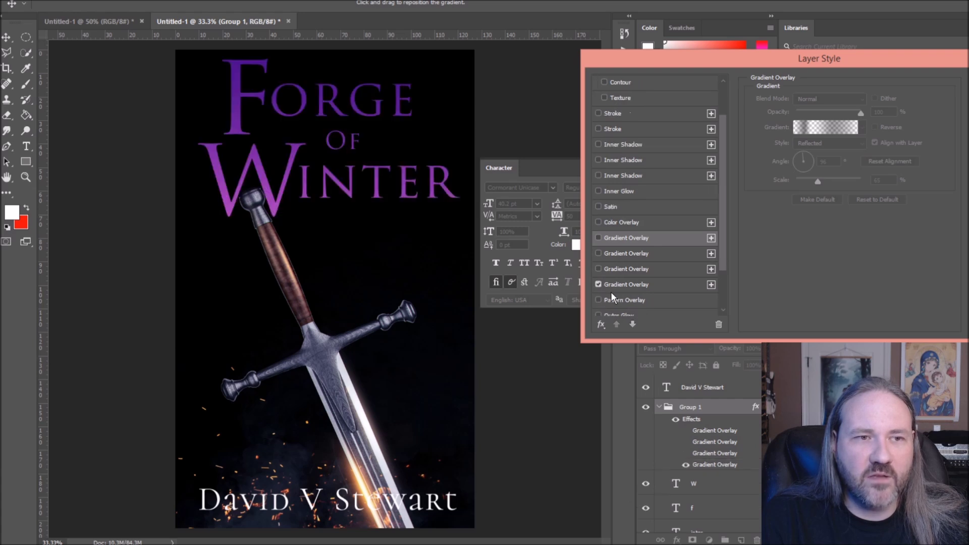
pyautogui.click(598, 284)
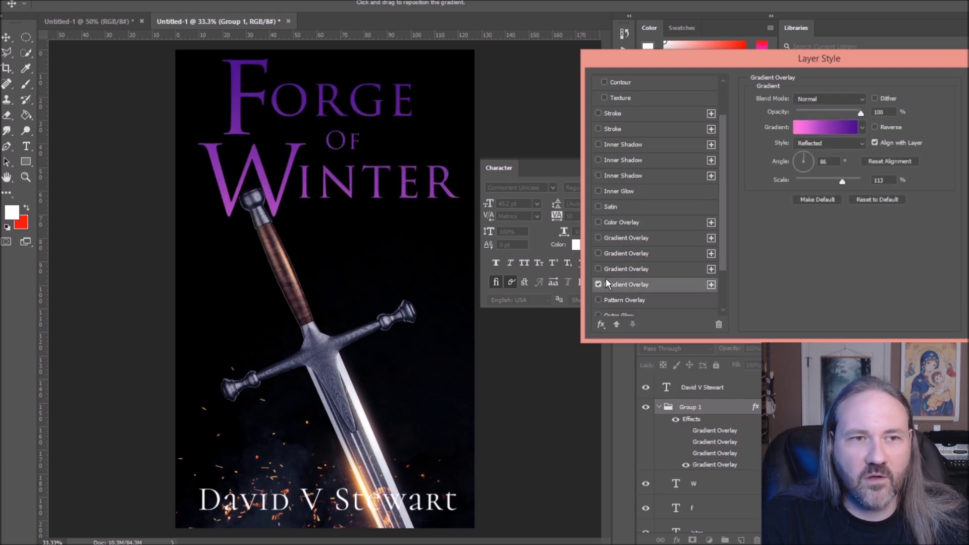
pyautogui.click(599, 285)
pyautogui.scroll(3, 617, 284)
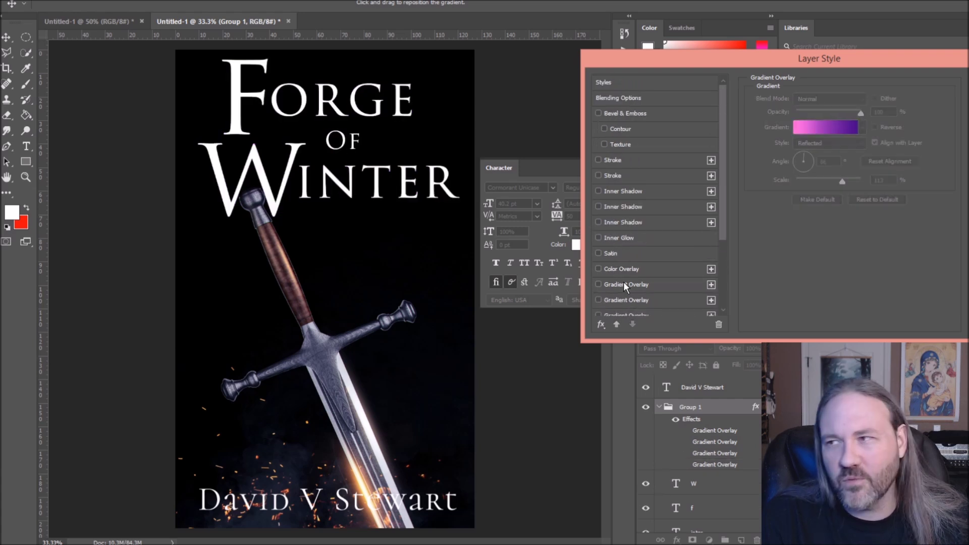
# - Add a yellow color overlay at 31% opacity to the title group, combined with the first gradient overlay
pyautogui.click(598, 269)
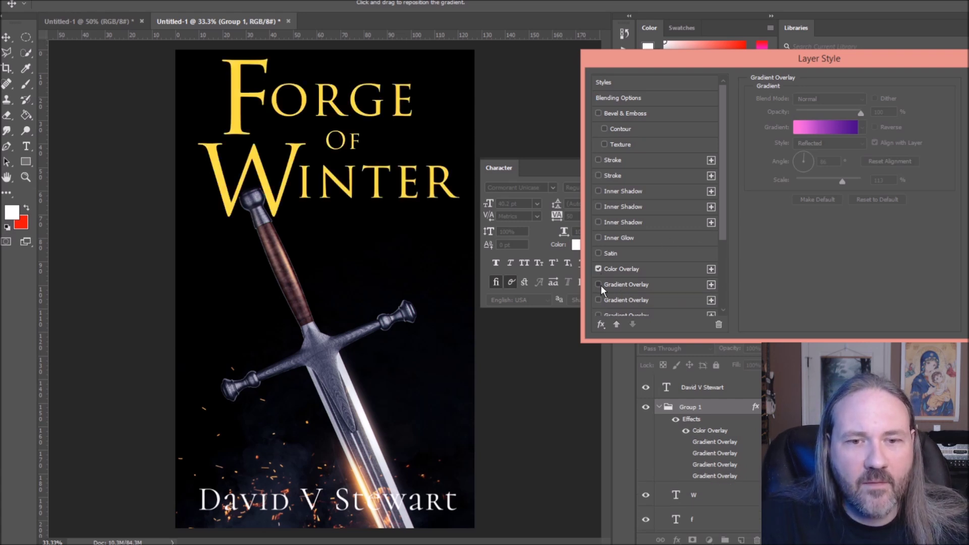
pyautogui.click(606, 270)
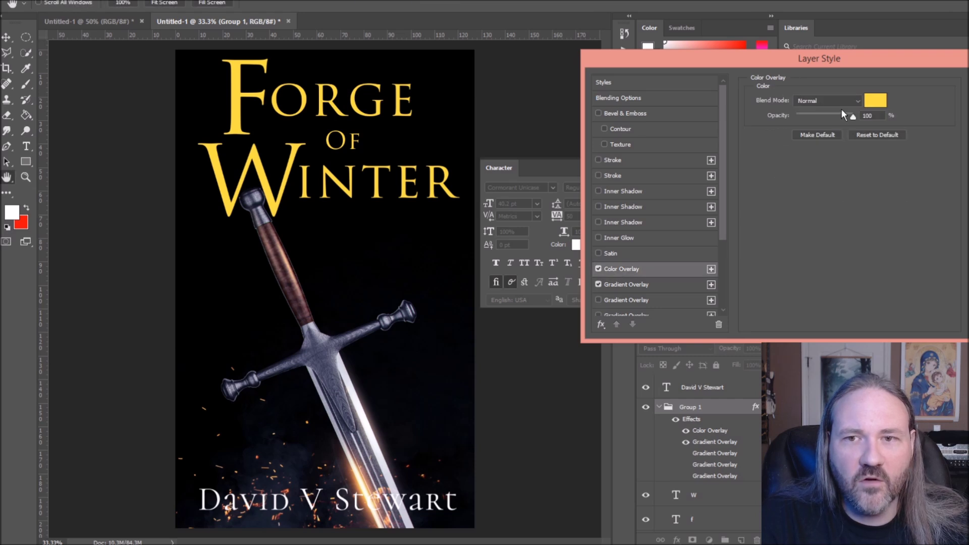
pyautogui.moveTo(848, 115); pyautogui.dragTo(817, 116)
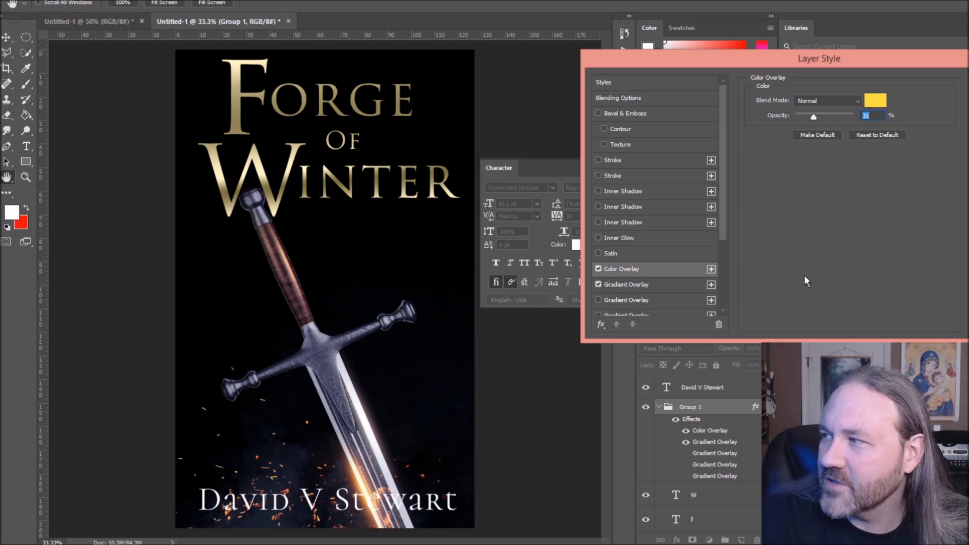
# - Enable Bevel & Emboss on the title group with the Inner Bevel style and the Chisel Hard technique
pyautogui.click(599, 113)
pyautogui.click(622, 113)
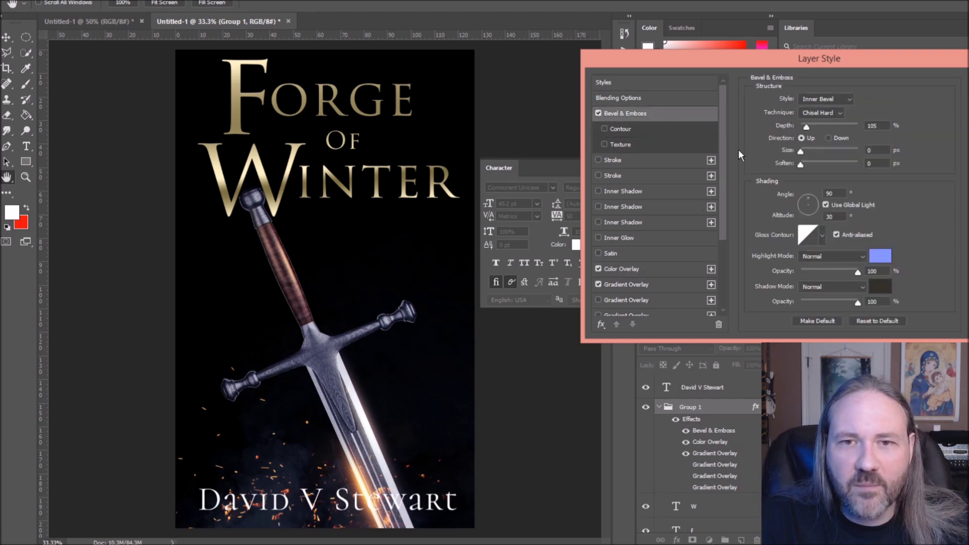
pyautogui.click(823, 111)
pyautogui.click(831, 115)
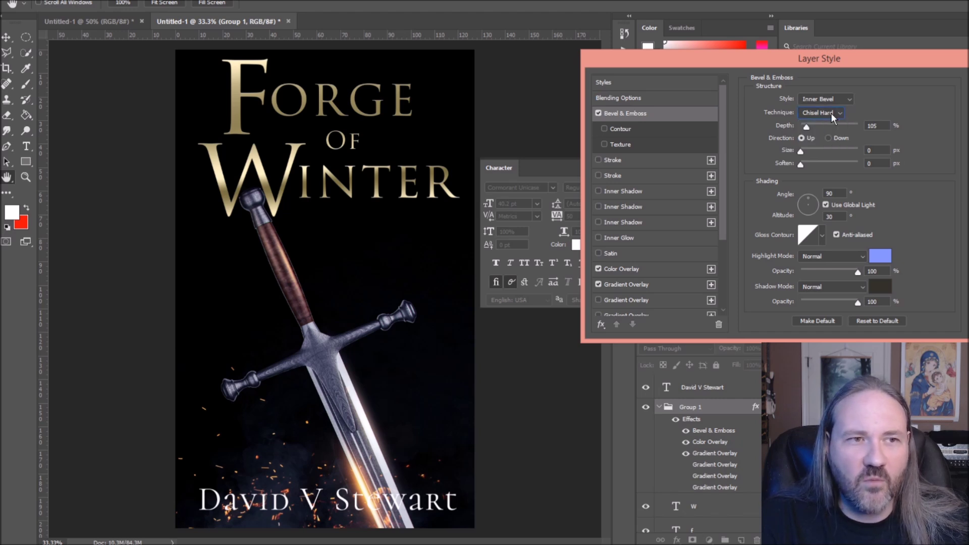
# - Set the title group's bevel size to 81 px and its highlight color to pale cream, fff5d2
pyautogui.moveTo(801, 151)
pyautogui.mouseDown()
pyautogui.moveTo(833, 151)
pyautogui.moveTo(796, 142)
pyautogui.moveTo(814, 144)
pyautogui.mouseUp()
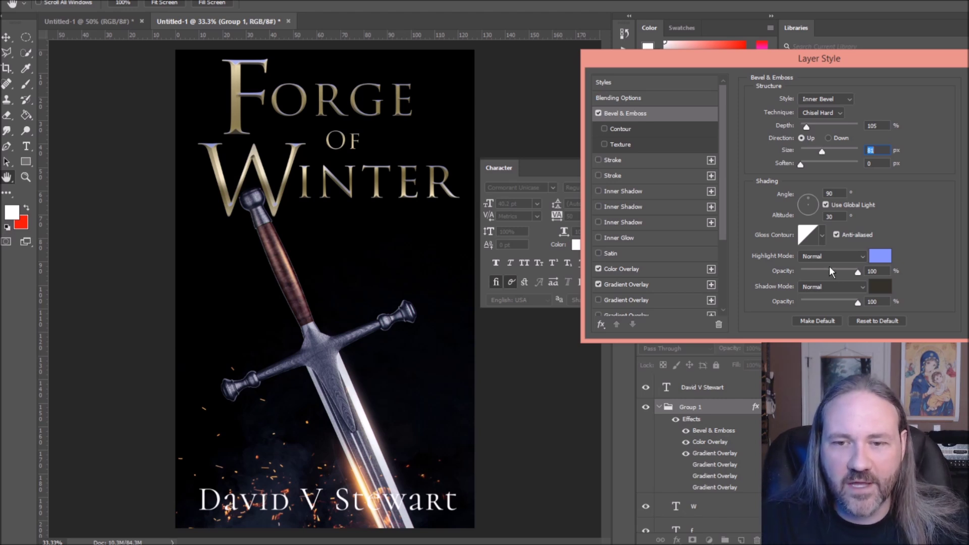
pyautogui.click(879, 259)
pyautogui.click(630, 358)
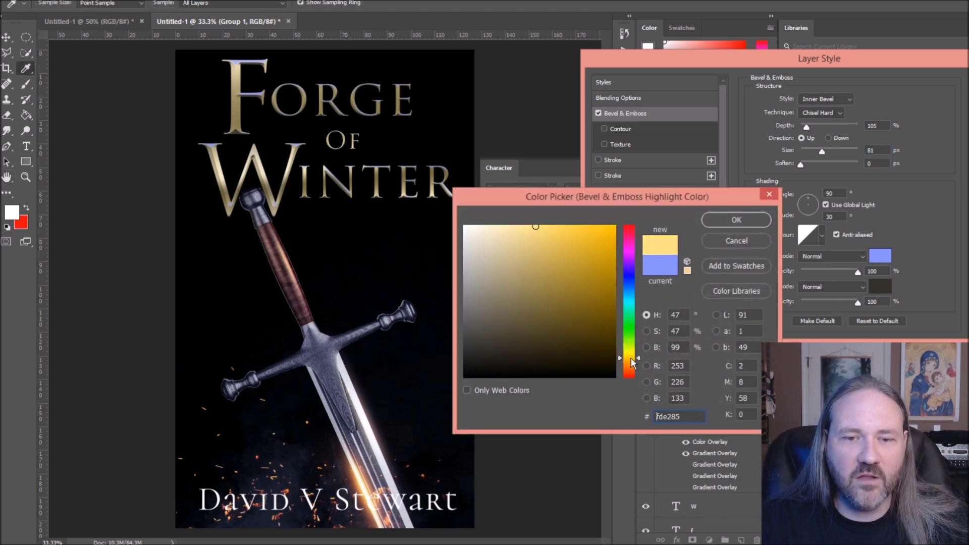
pyautogui.click(505, 225)
pyautogui.moveTo(505, 225); pyautogui.dragTo(490, 225)
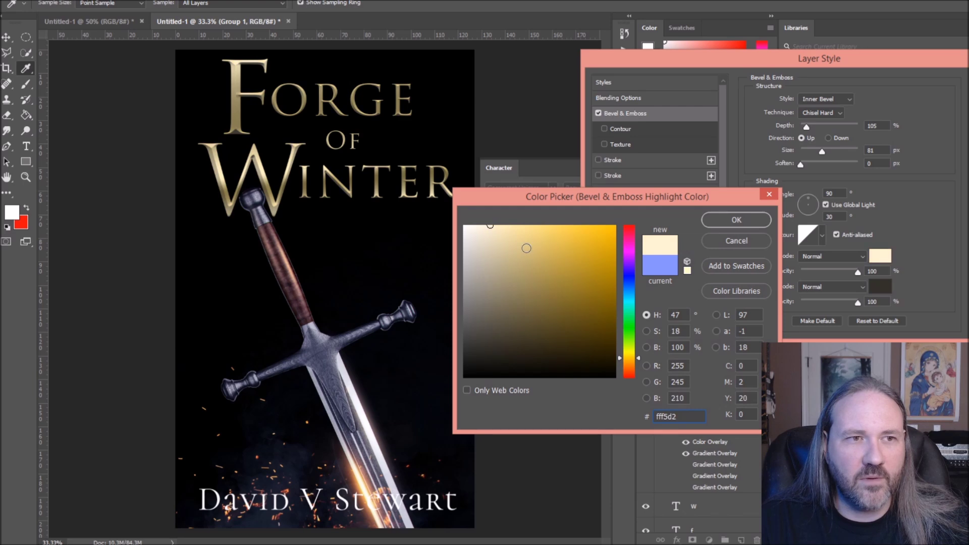
pyautogui.click(735, 220)
# - Change the bevel's shadow color to dark golden brown, 483800
pyautogui.click(880, 287)
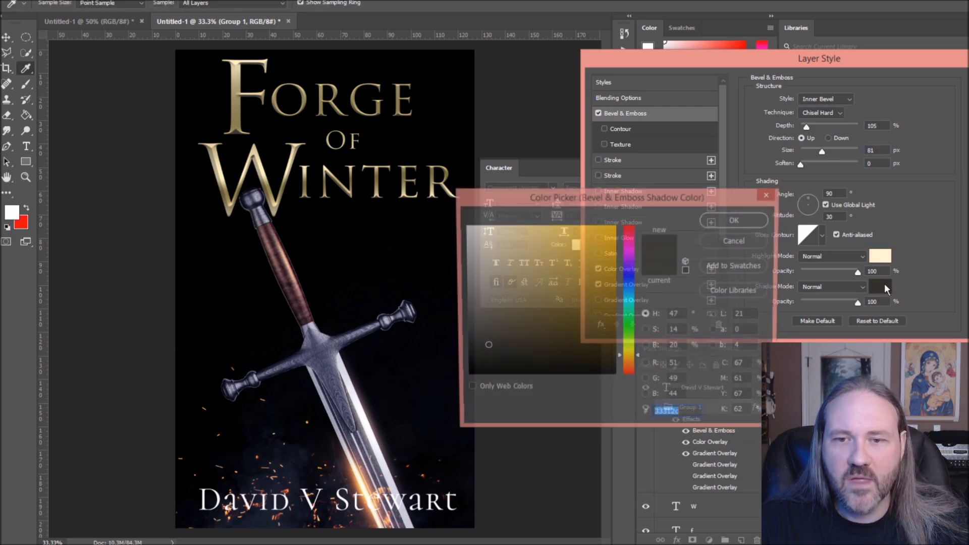
pyautogui.click(604, 326)
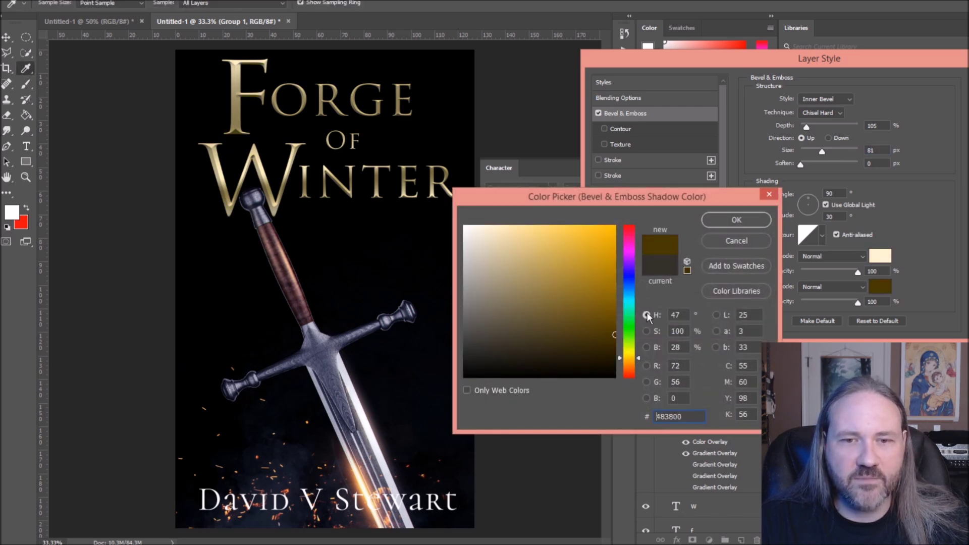
pyautogui.click(735, 220)
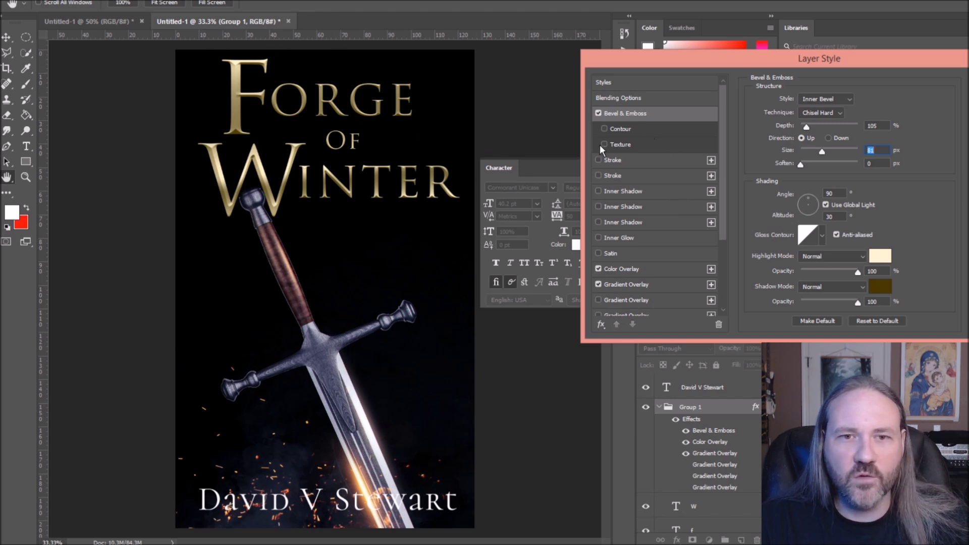
# - Enable the Texture option of Bevel & Emboss on the title group and reduce the texture's scale
pyautogui.click(605, 145)
pyautogui.click(638, 148)
pyautogui.moveTo(805, 138); pyautogui.dragTo(780, 138)
# - Try various patterns for the bevel texture and apply the near-white pattern, second in the fourth row
pyautogui.click(794, 114)
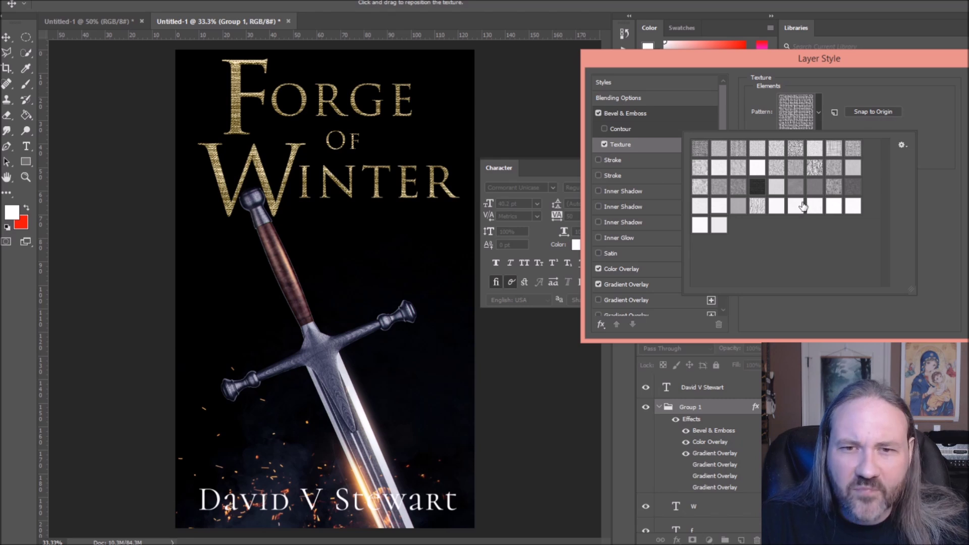
pyautogui.click(721, 149)
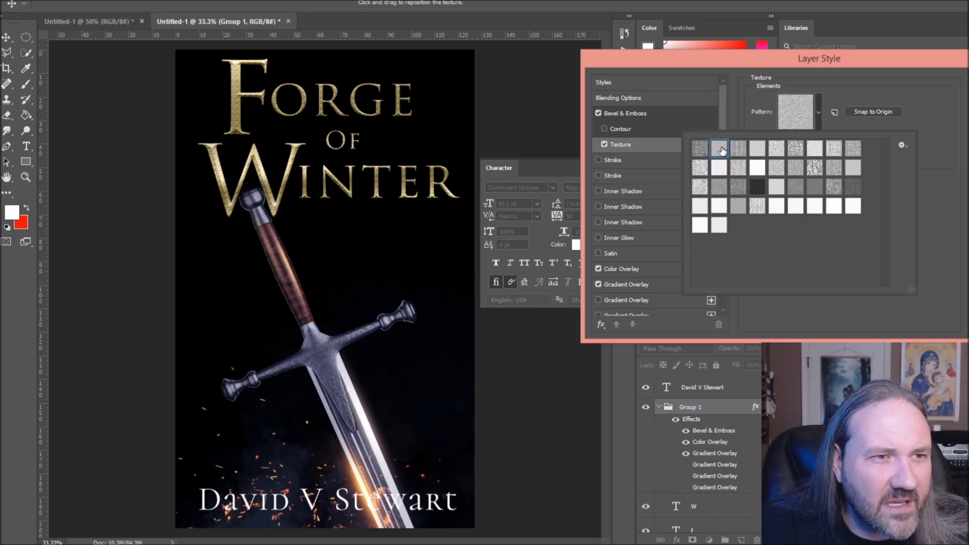
pyautogui.click(777, 149)
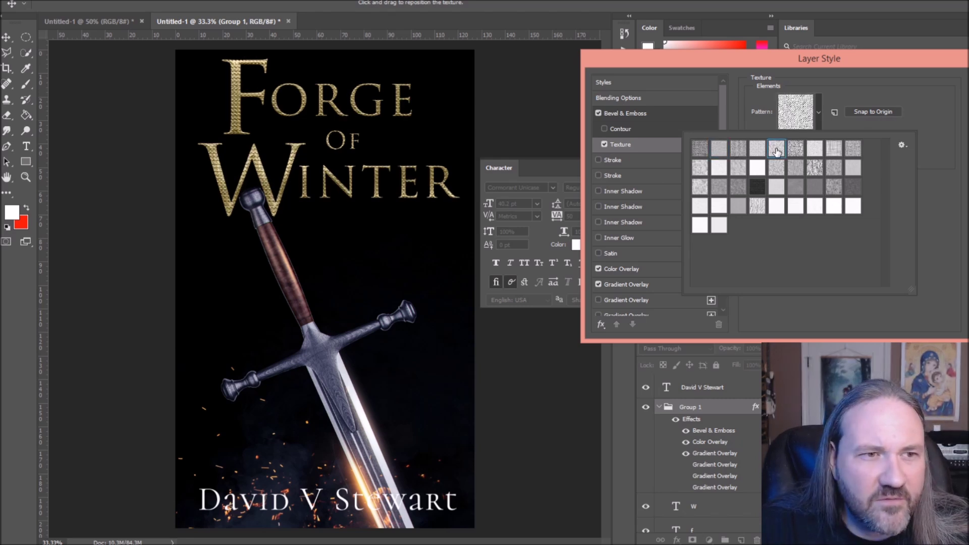
pyautogui.click(796, 150)
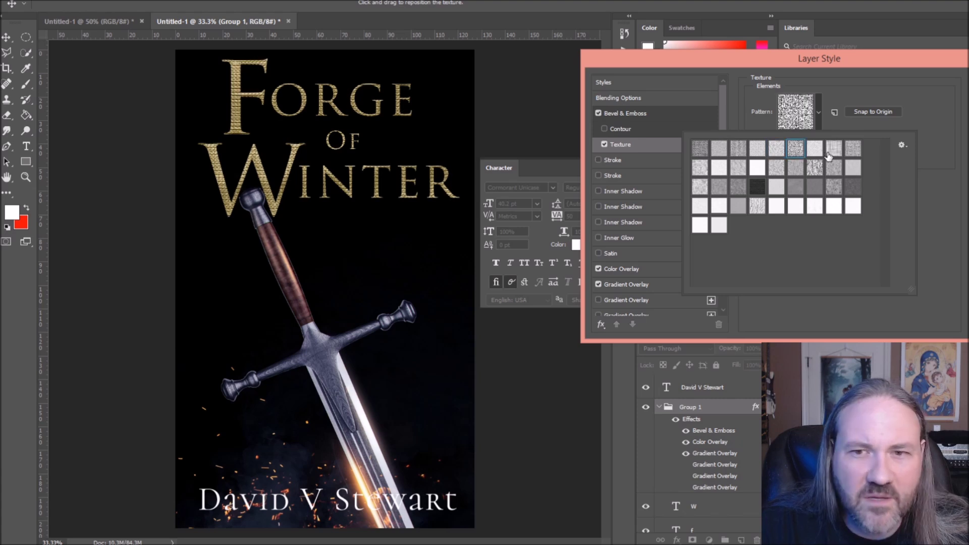
pyautogui.click(817, 152)
pyautogui.click(852, 153)
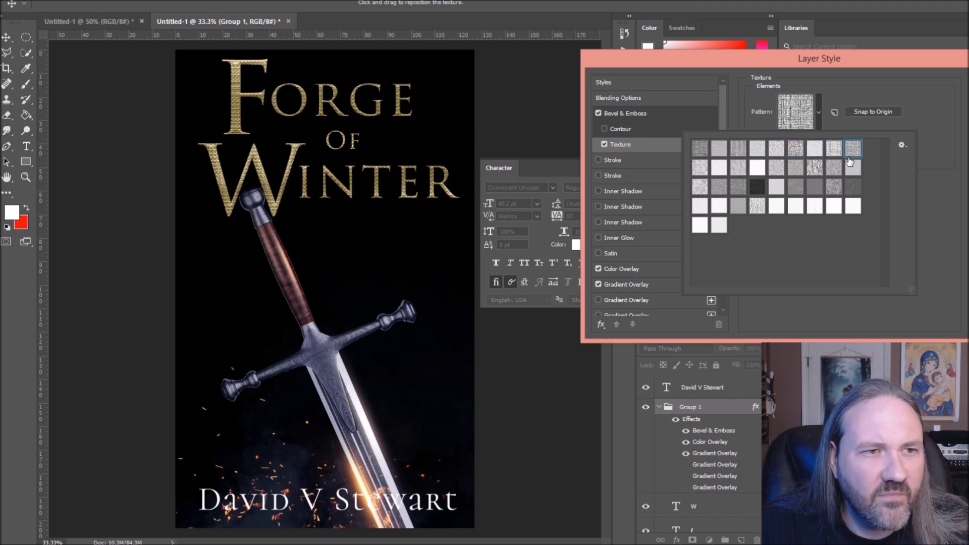
pyautogui.click(839, 174)
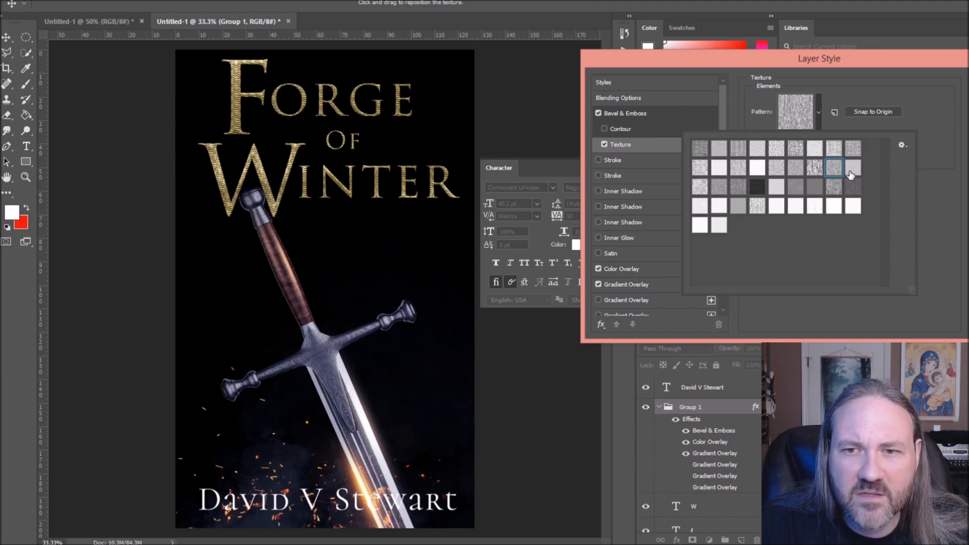
pyautogui.click(851, 174)
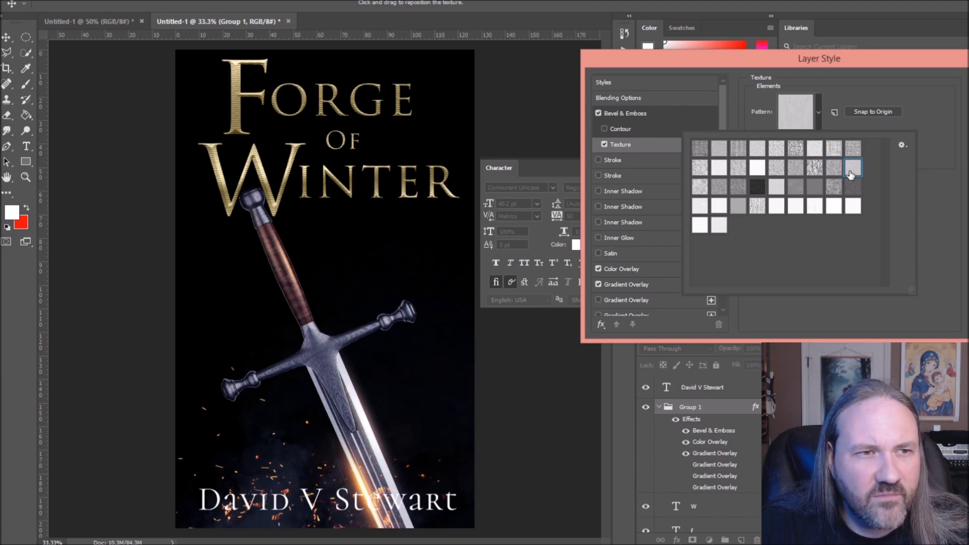
pyautogui.click(856, 188)
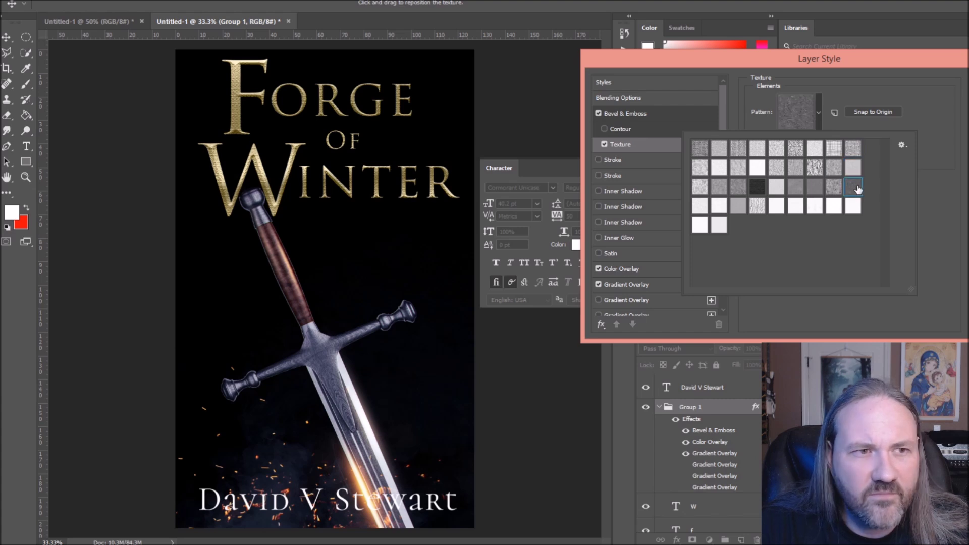
pyautogui.click(816, 191)
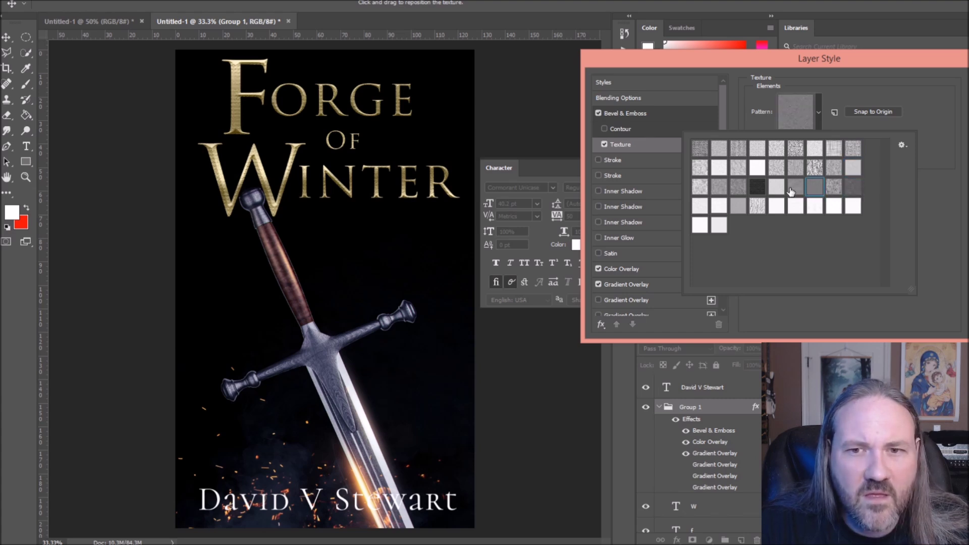
pyautogui.click(794, 190)
pyautogui.click(772, 191)
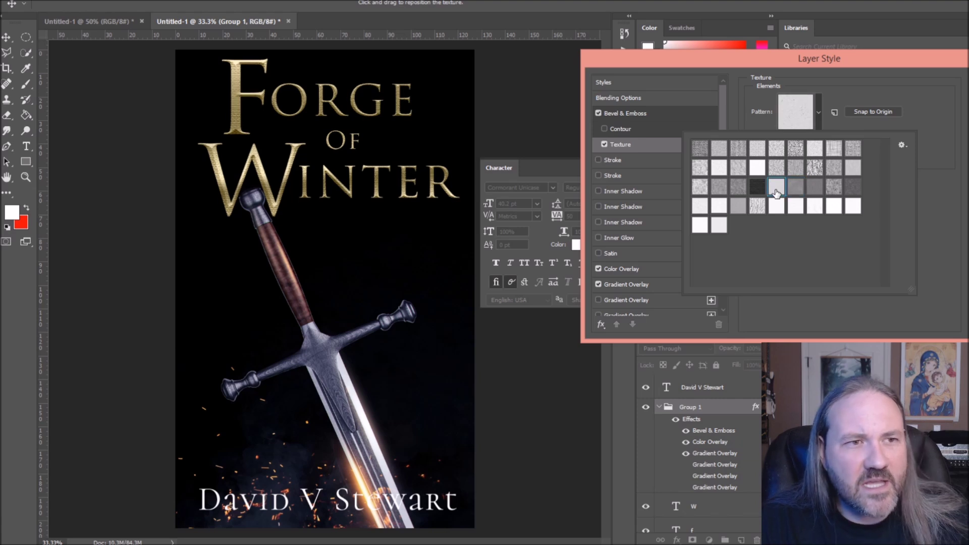
pyautogui.click(758, 189)
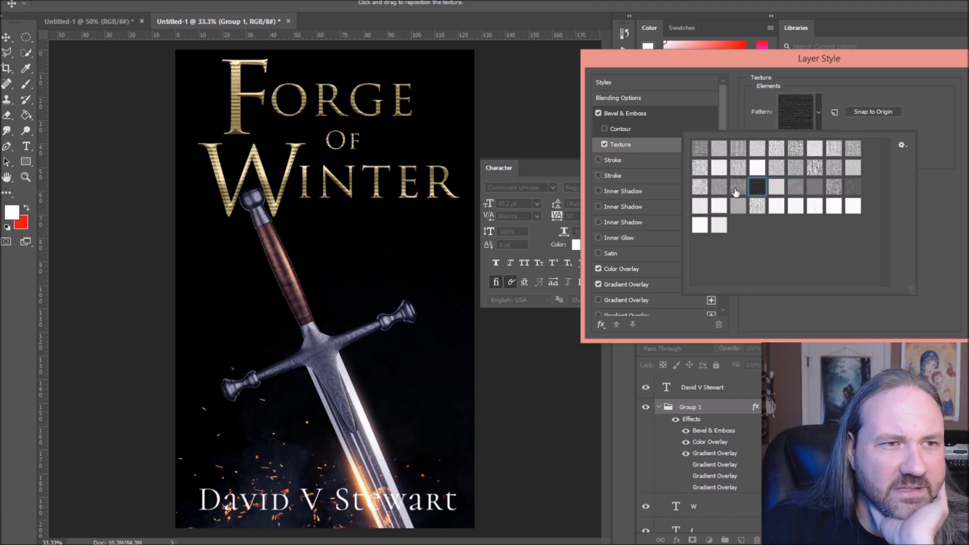
pyautogui.click(740, 192)
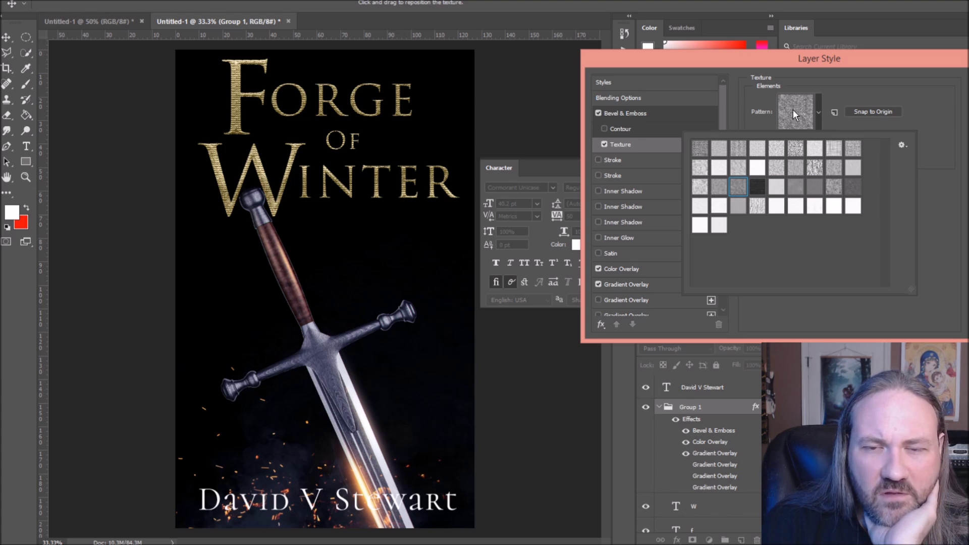
pyautogui.click(719, 187)
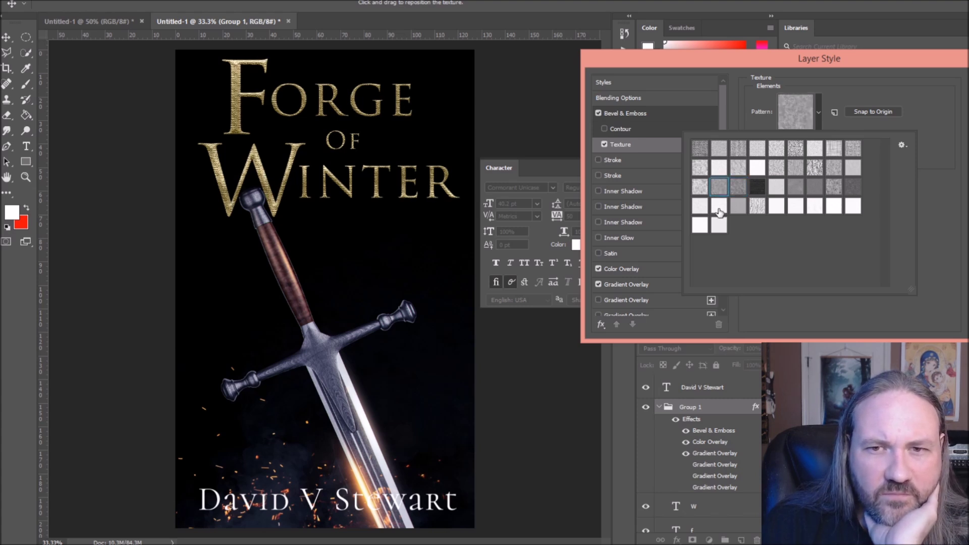
pyautogui.click(719, 207)
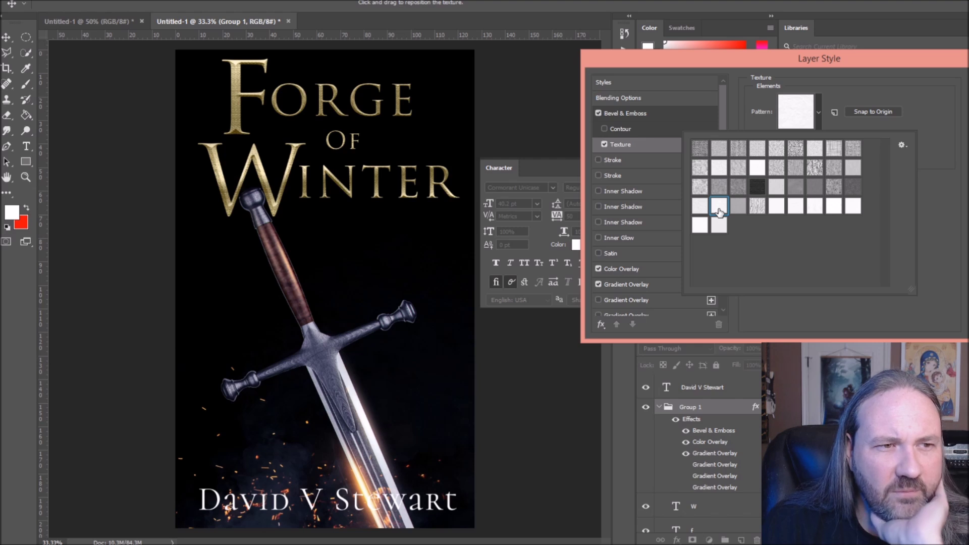
pyautogui.click(938, 106)
# - Adjust the bevel texture to a scale of 73% and a depth of +47%
pyautogui.moveTo(783, 140); pyautogui.dragTo(806, 142)
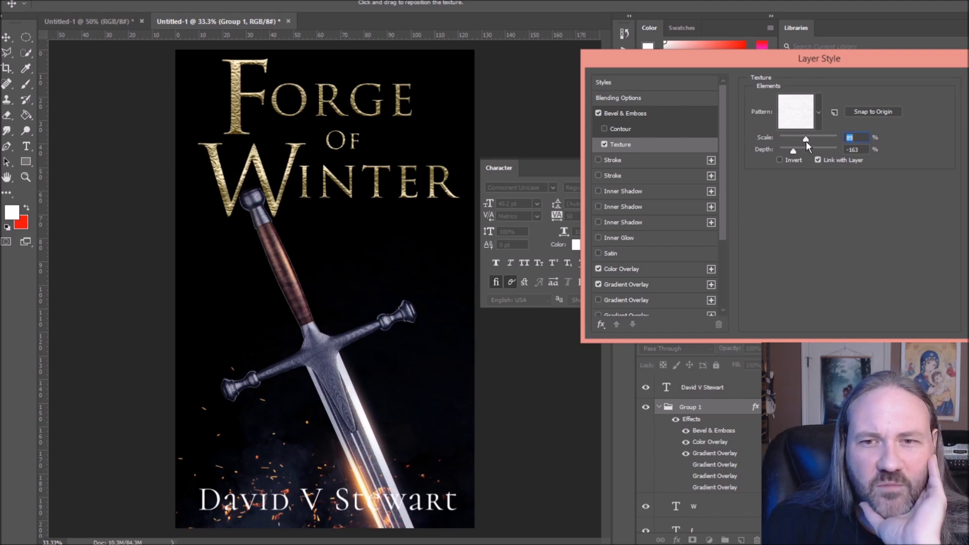
pyautogui.moveTo(792, 150); pyautogui.dragTo(813, 151)
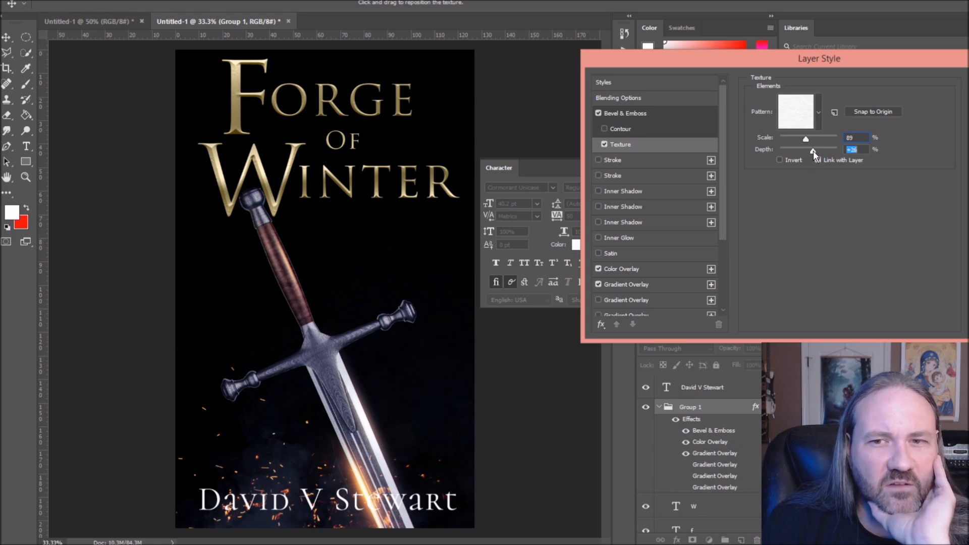
pyautogui.moveTo(806, 139); pyautogui.dragTo(790, 139)
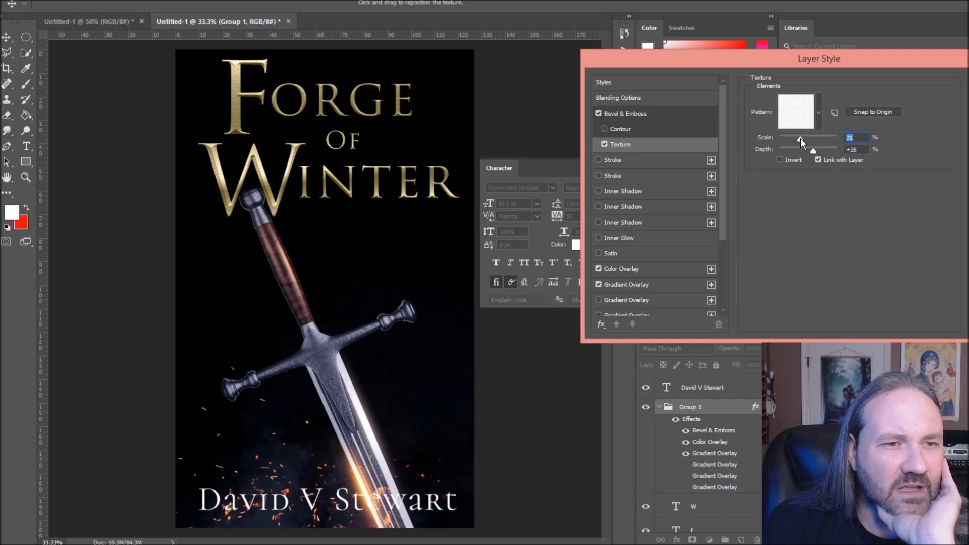
pyautogui.moveTo(811, 150); pyautogui.dragTo(815, 151)
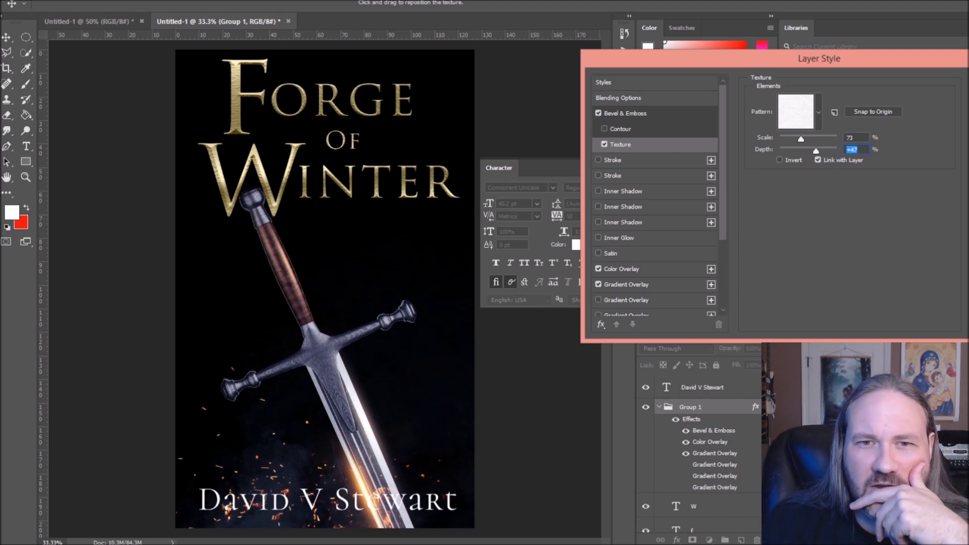
# - Enable the first Stroke effect on the title group and set its color to pale yellow, f4ec92
pyautogui.click(597, 159)
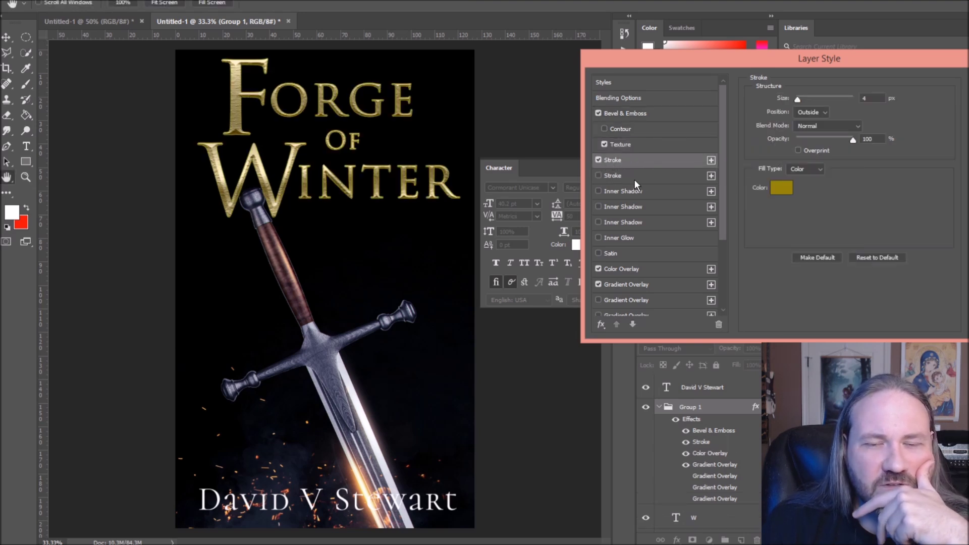
pyautogui.click(781, 188)
pyautogui.click(544, 226)
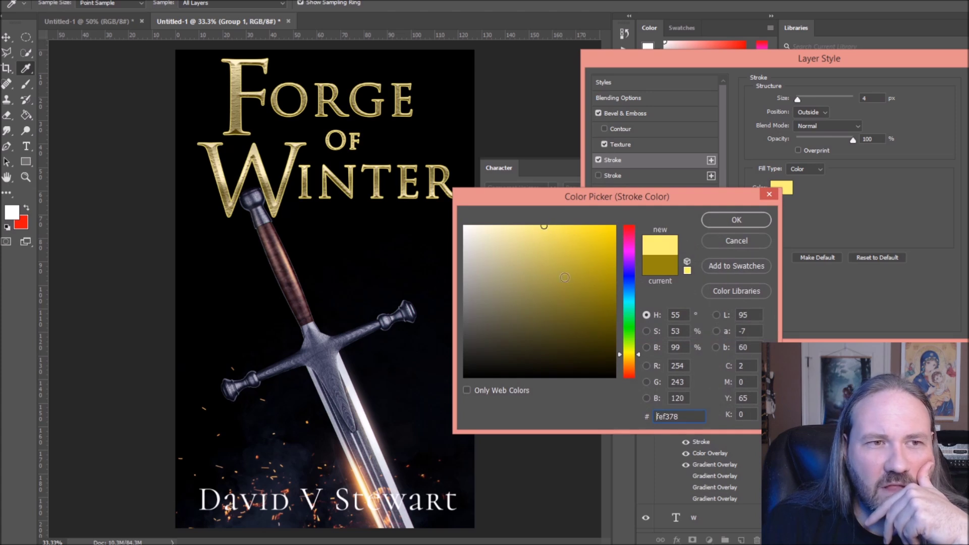
pyautogui.click(478, 225)
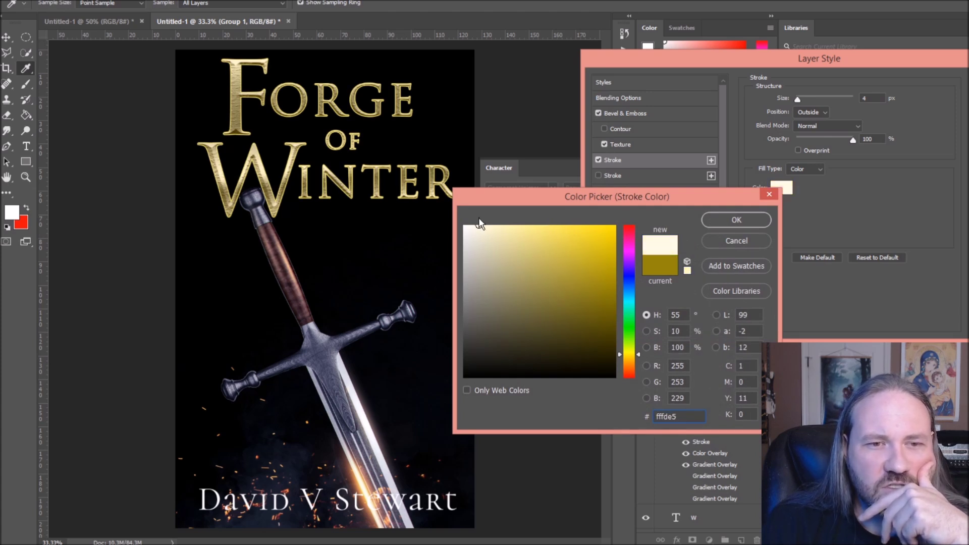
pyautogui.click(525, 235)
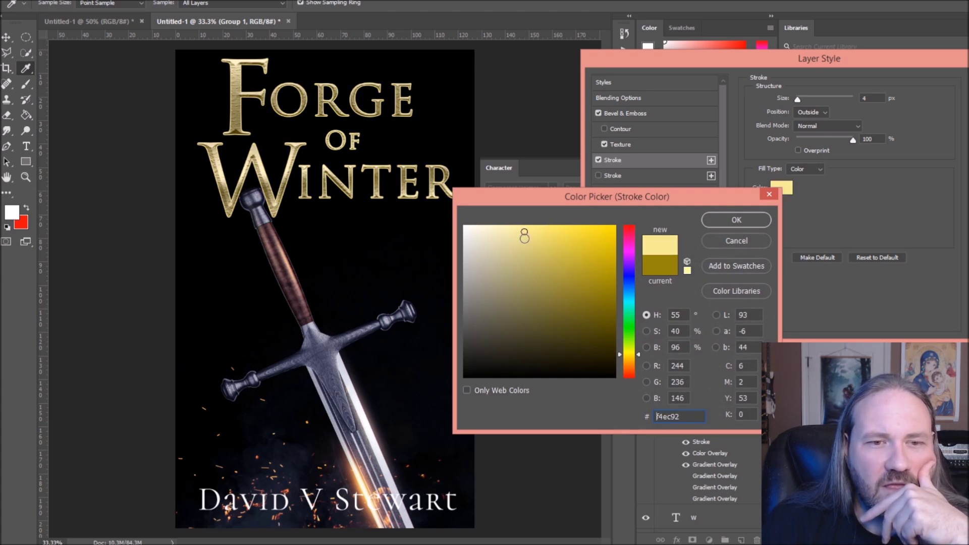
pyautogui.click(727, 220)
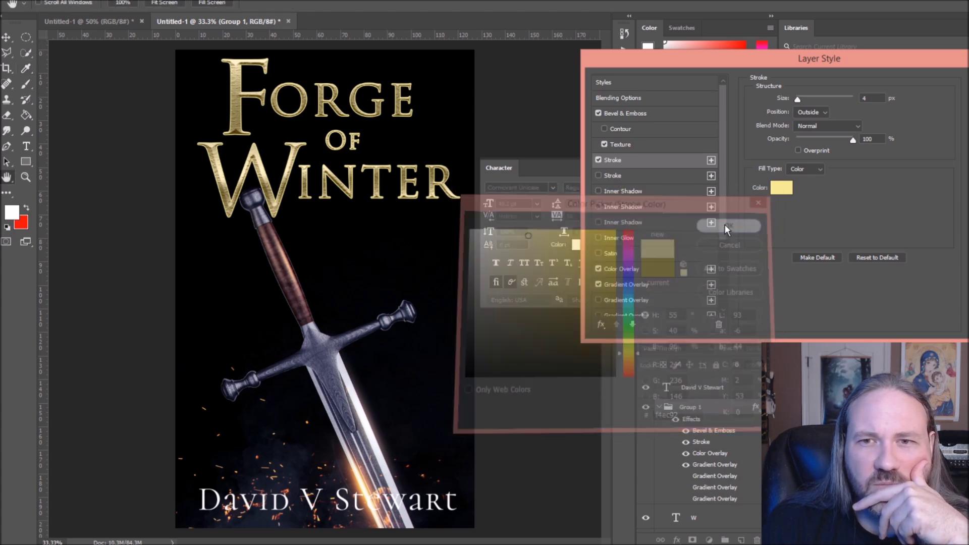
# - Try the Inside and Center positions for the title group's stroke and return it to Outside
pyautogui.click(824, 113)
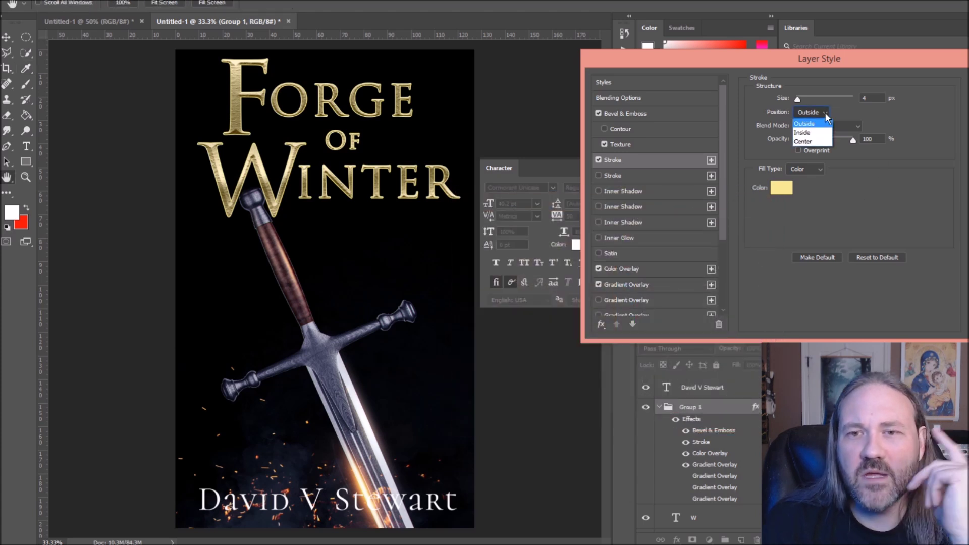
pyautogui.click(807, 126)
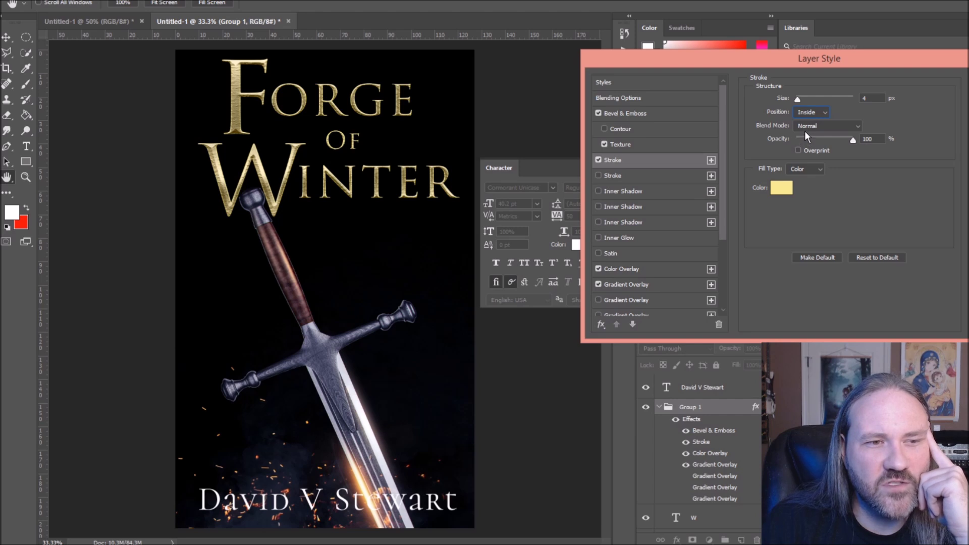
pyautogui.click(815, 112)
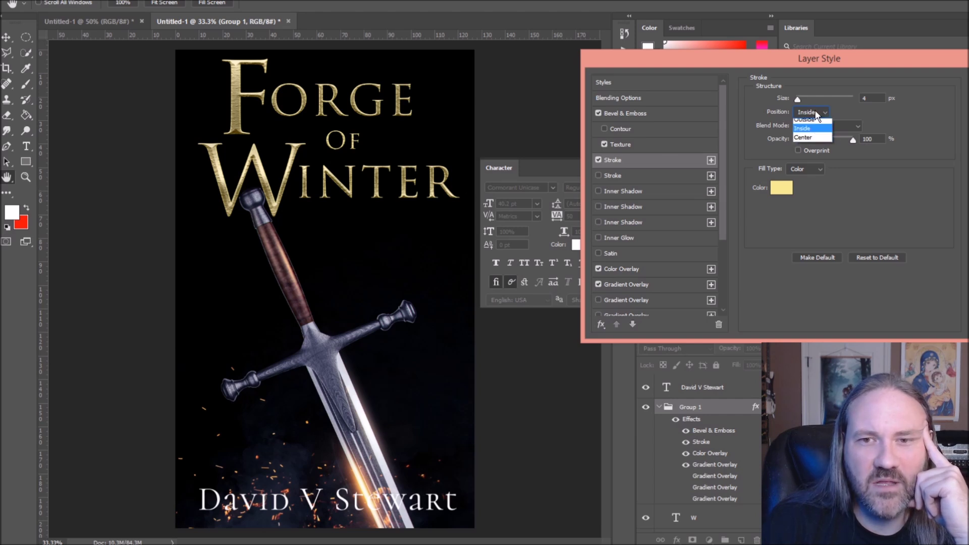
pyautogui.click(807, 138)
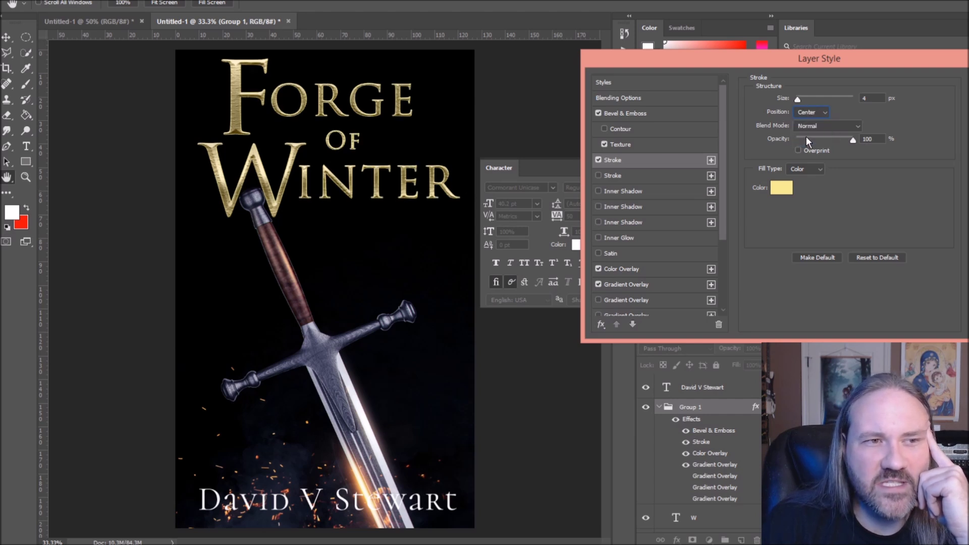
pyautogui.click(825, 113)
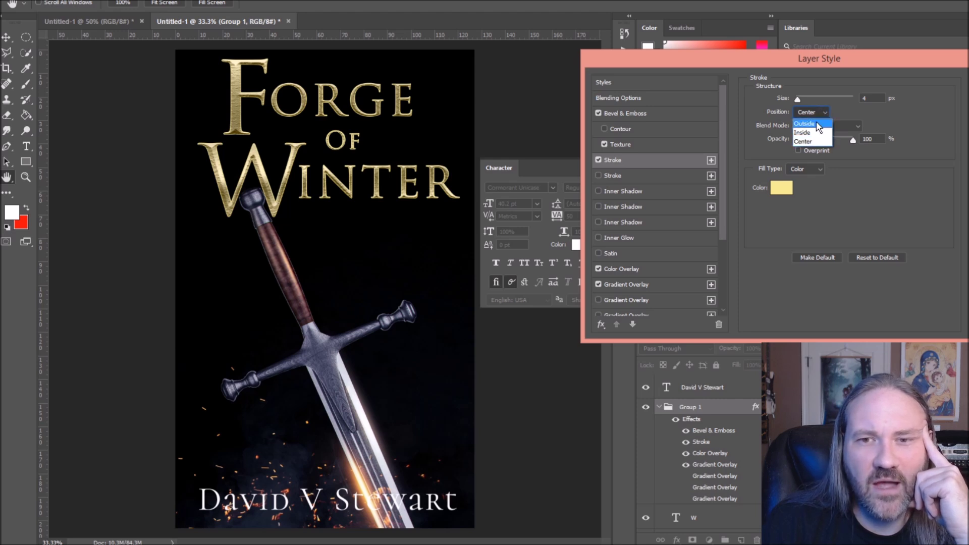
pyautogui.click(816, 123)
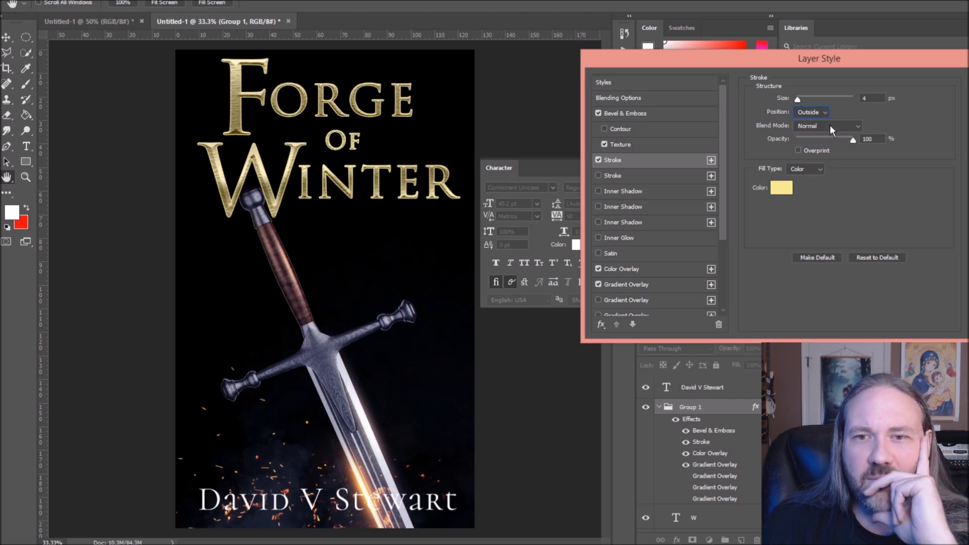
# - Set the title group's stroke size to 2 px and apply the layer style
pyautogui.click(832, 130)
pyautogui.click(805, 116)
pyautogui.moveTo(798, 101); pyautogui.dragTo(797, 96)
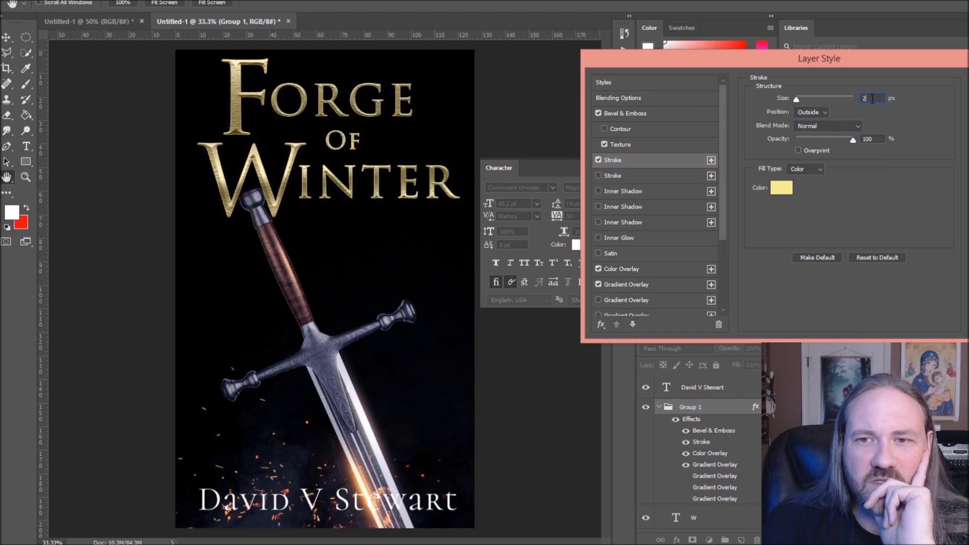
pyautogui.press('Return')
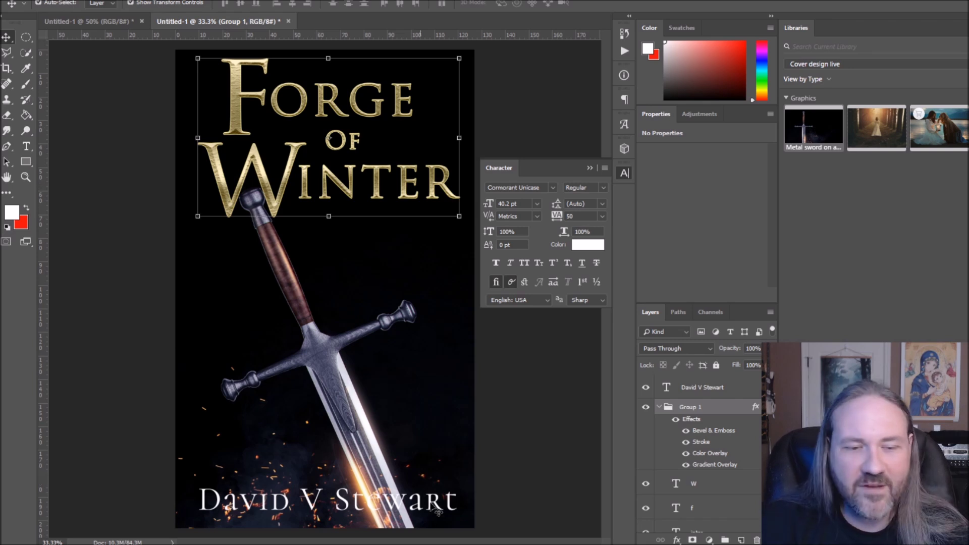
# - Add a Color Burn Drop Shadow to the author name text and reduce the shadow's size
pyautogui.click(389, 508)
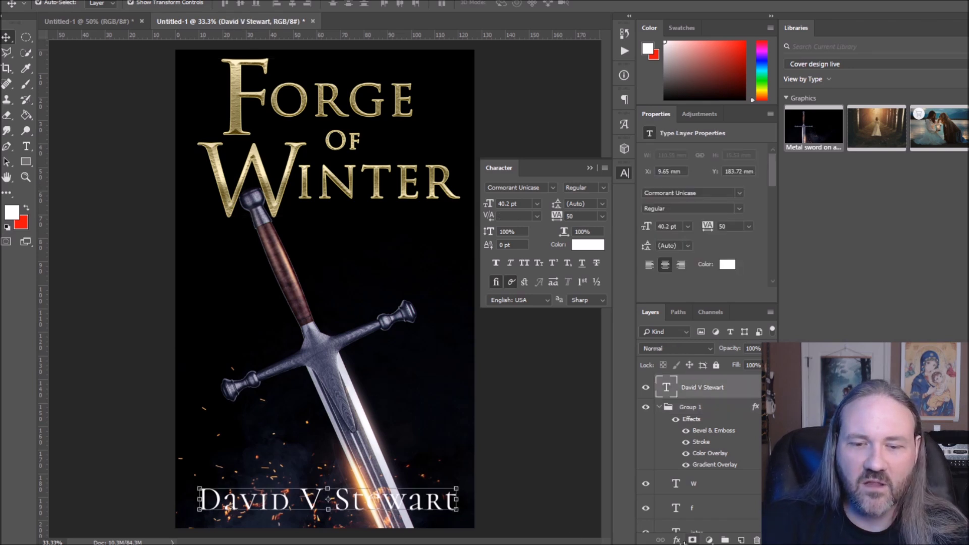
pyautogui.click(677, 539)
pyautogui.click(706, 532)
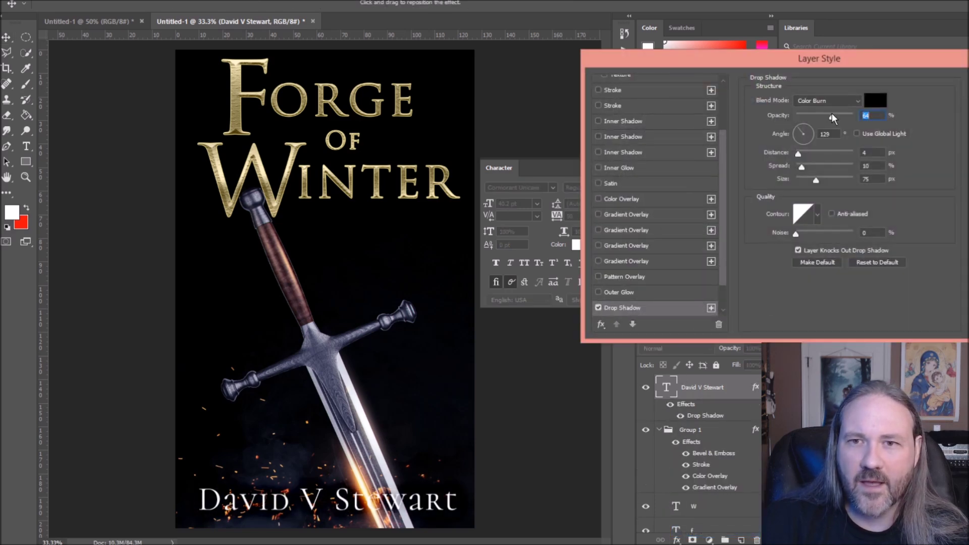
pyautogui.moveTo(817, 180); pyautogui.dragTo(805, 184)
# - Enable the last Drop Shadow effect on the author name as well and apply the layer style
pyautogui.click(711, 307)
pyautogui.click(711, 307)
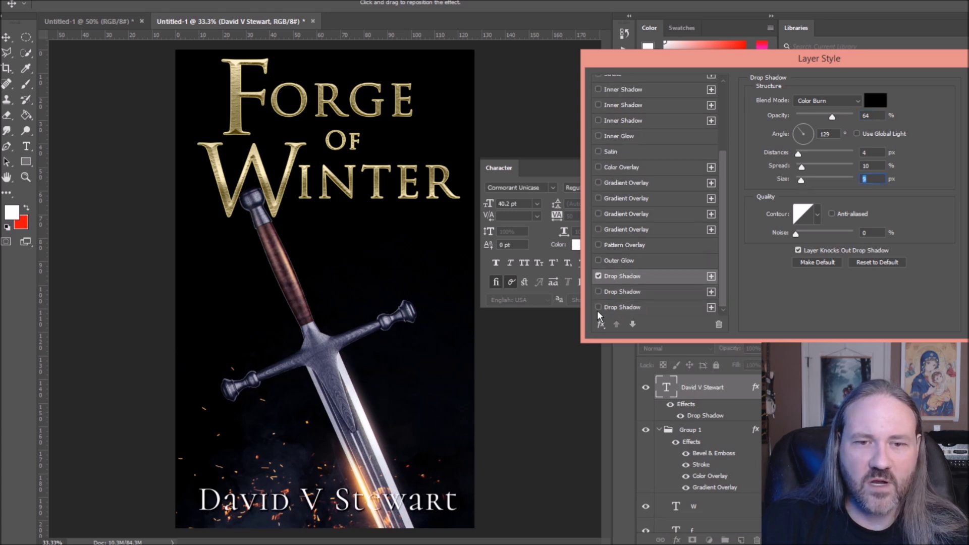
pyautogui.click(599, 307)
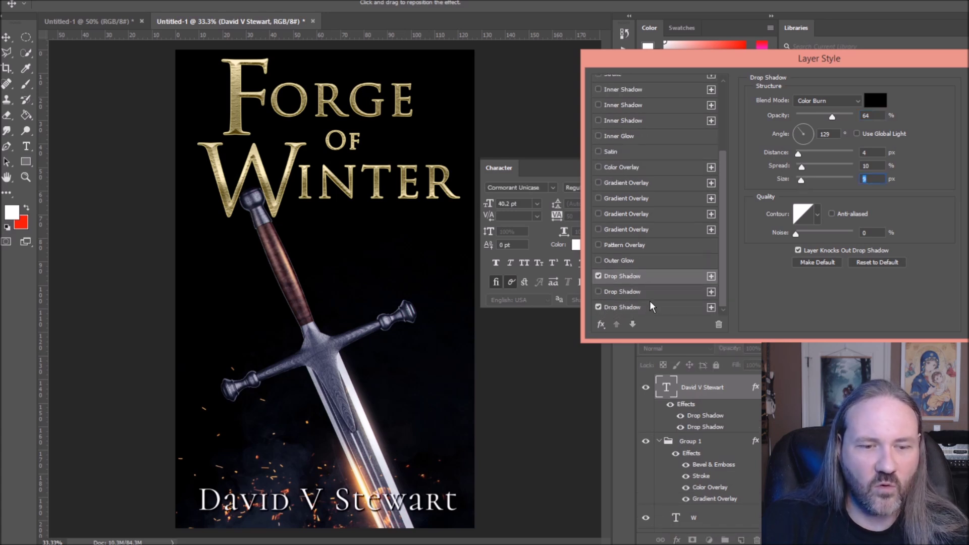
pyautogui.press('Return')
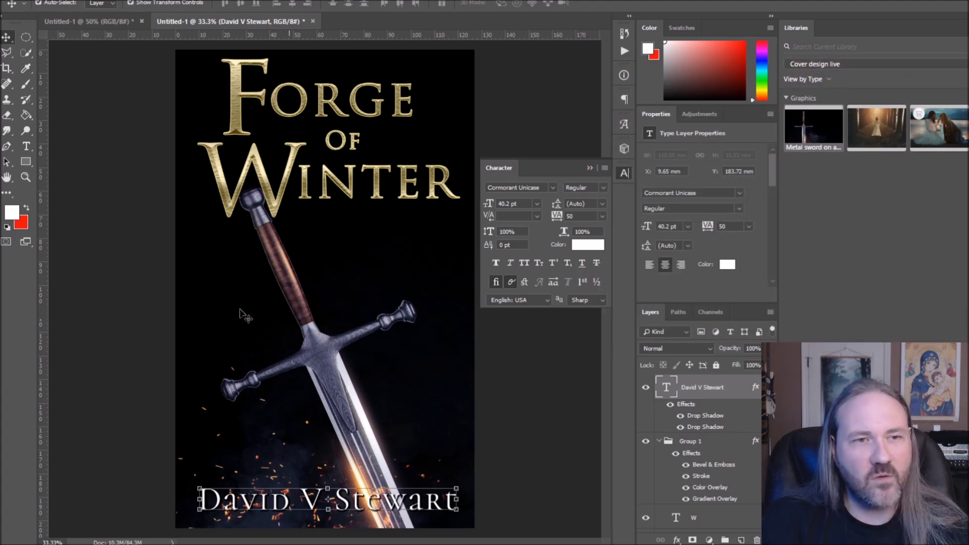
# - Try a Drop Shadow on the title group, swapping the first Drop Shadow effect for the last one
pyautogui.click(282, 192)
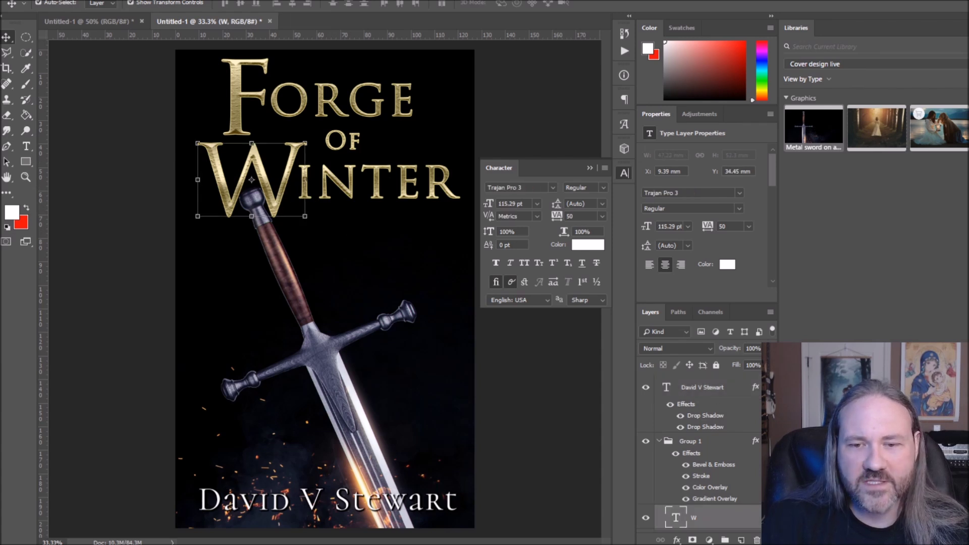
pyautogui.scroll(-2, 702, 454)
pyautogui.click(682, 389)
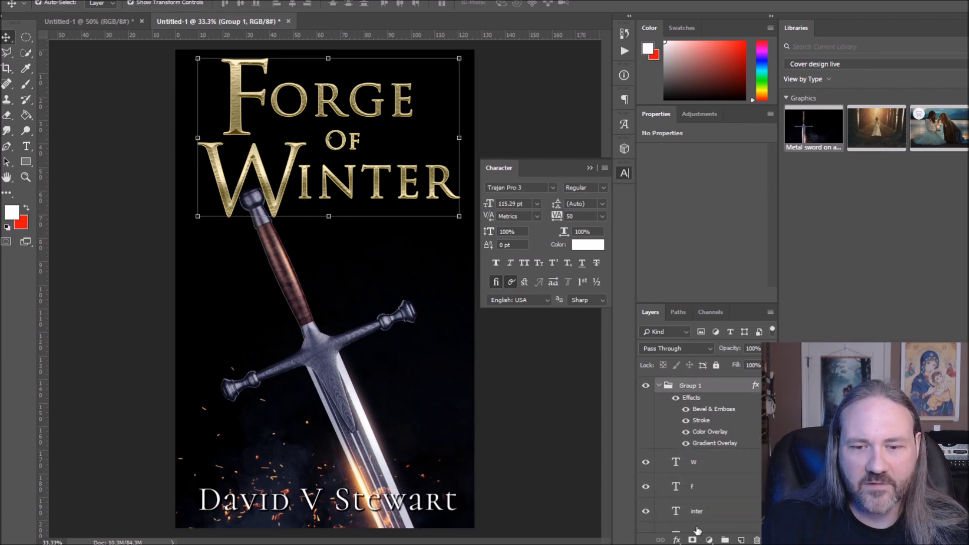
pyautogui.click(677, 539)
pyautogui.click(694, 530)
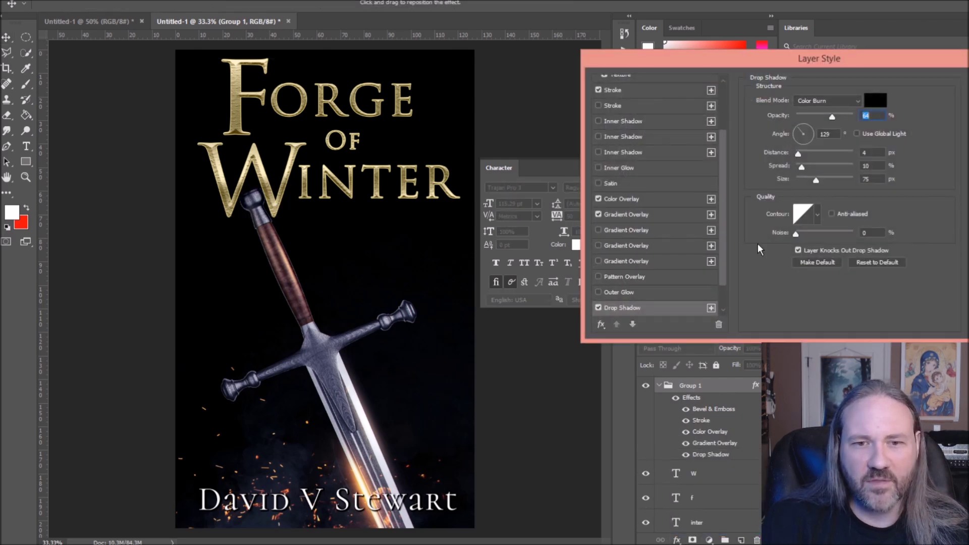
pyautogui.scroll(-2, 724, 231)
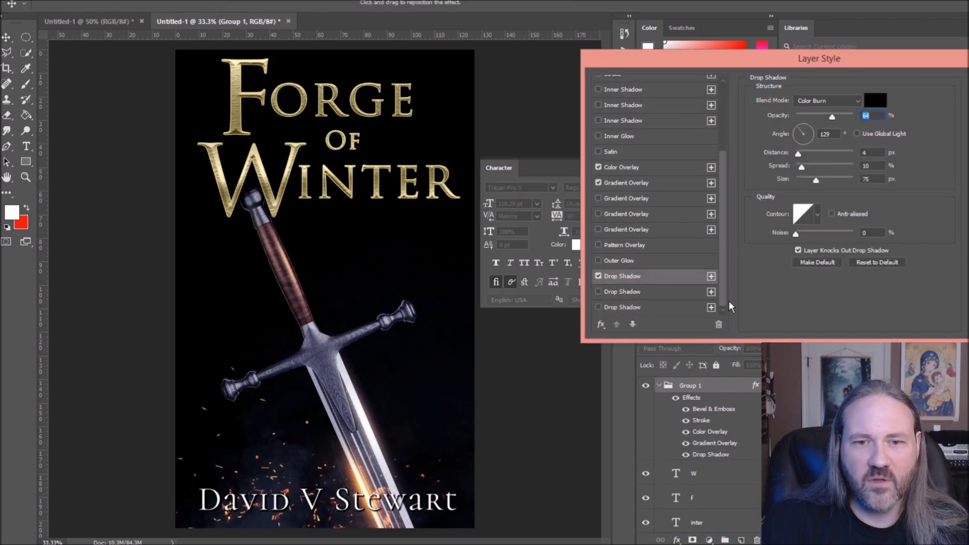
pyautogui.click(598, 277)
pyautogui.click(599, 308)
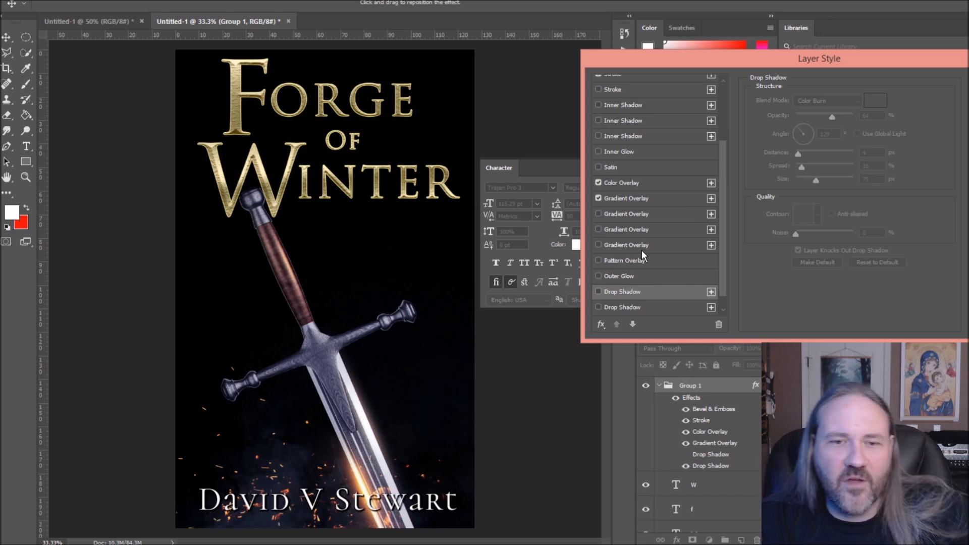
# - Try an Outer Glow instead of the shadow on the title group, with Normal blending, 48% opacity, 11% spread and 38 px size
pyautogui.click(597, 260)
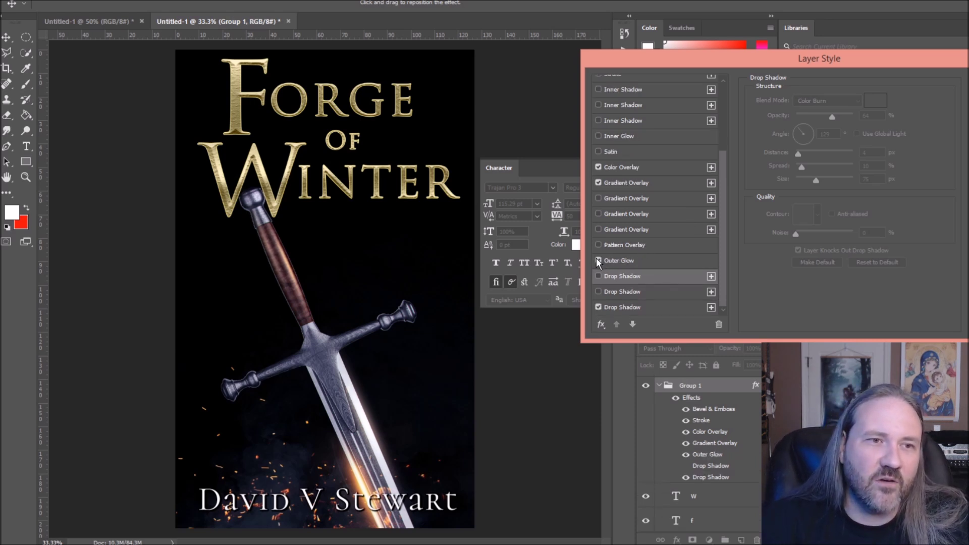
pyautogui.click(598, 260)
pyautogui.click(598, 308)
pyautogui.click(598, 261)
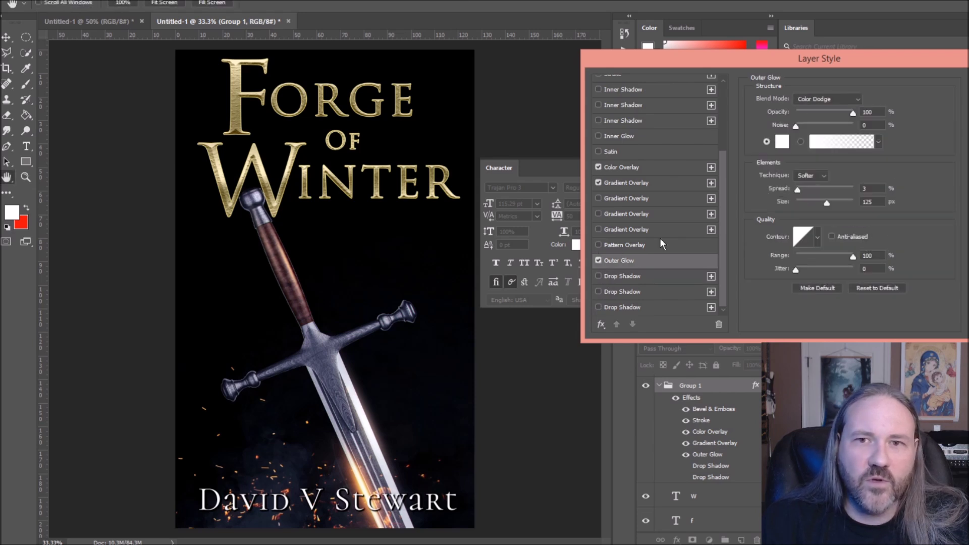
pyautogui.click(818, 99)
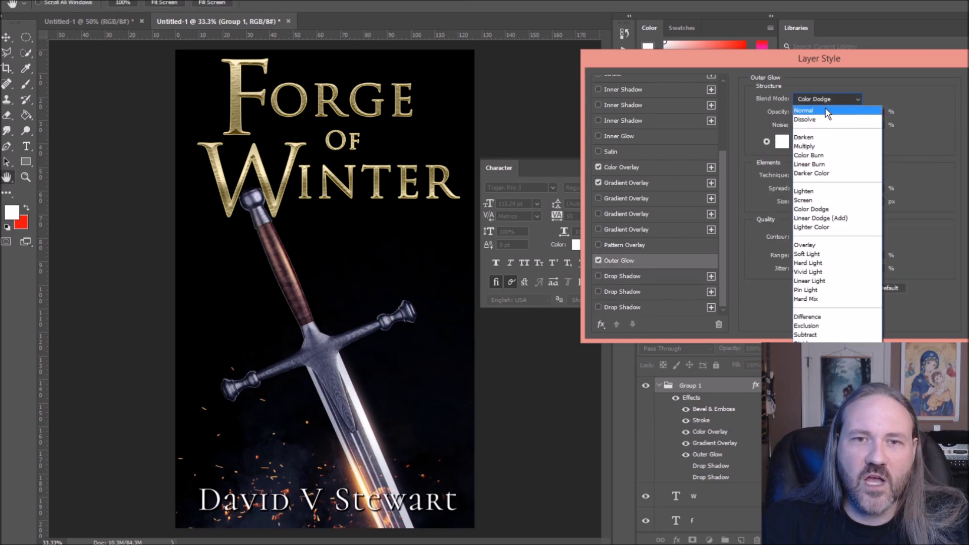
pyautogui.click(828, 111)
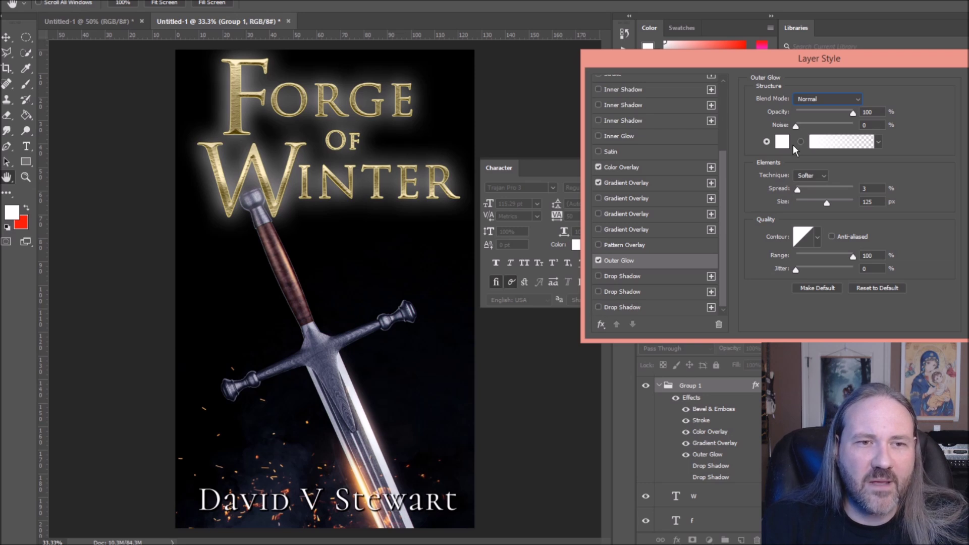
pyautogui.moveTo(847, 116); pyautogui.dragTo(824, 115)
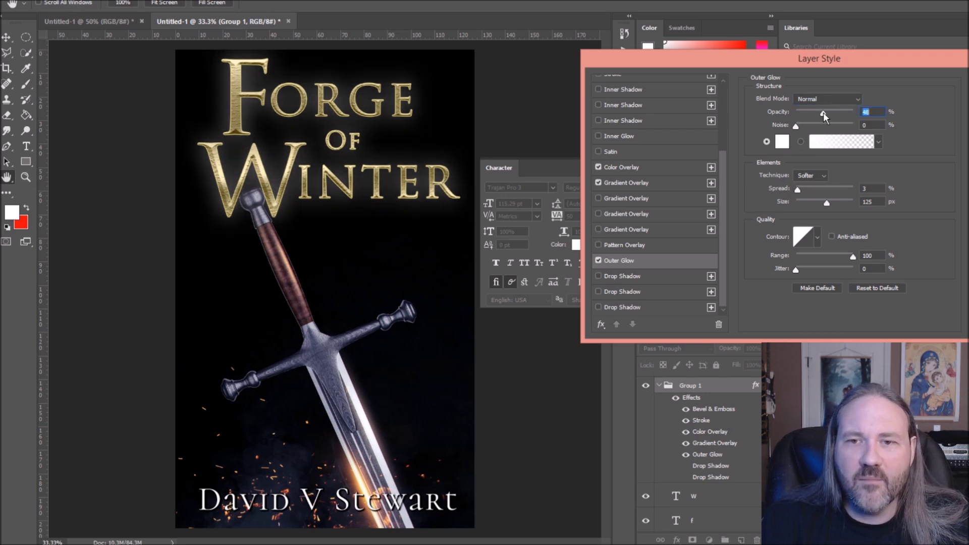
pyautogui.moveTo(827, 203); pyautogui.dragTo(804, 194)
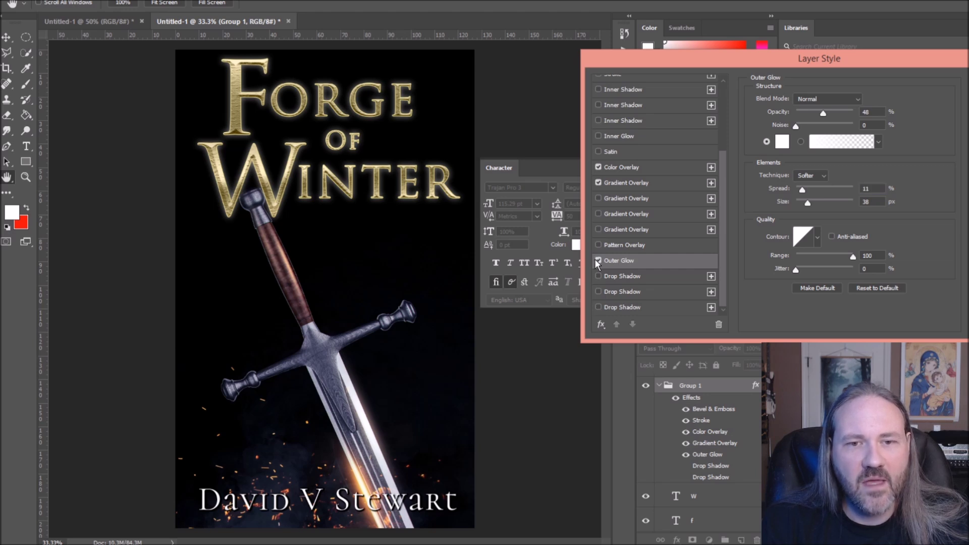
# - Compare the title with and without the Outer Glow and leave the effect turned off
pyautogui.click(602, 260)
pyautogui.click(602, 260)
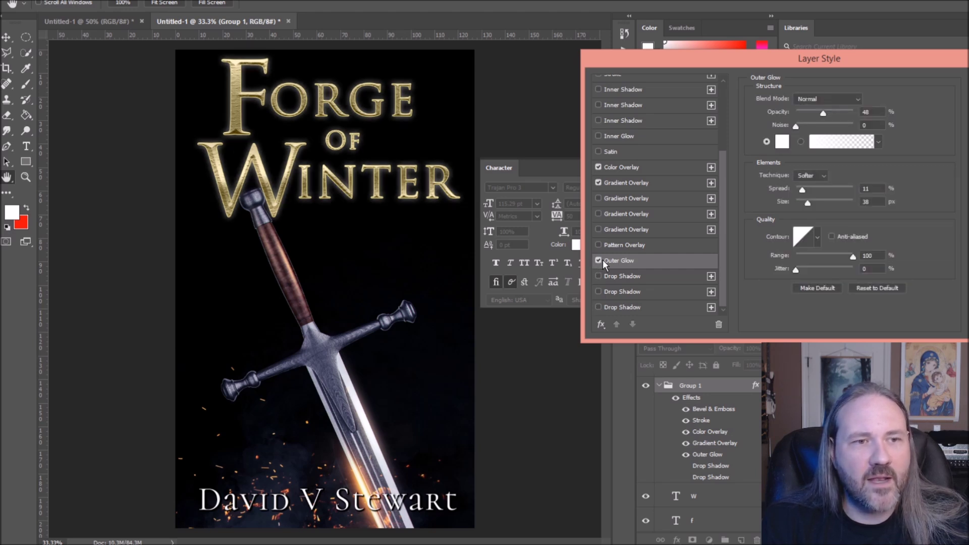
pyautogui.click(602, 260)
pyautogui.click(603, 261)
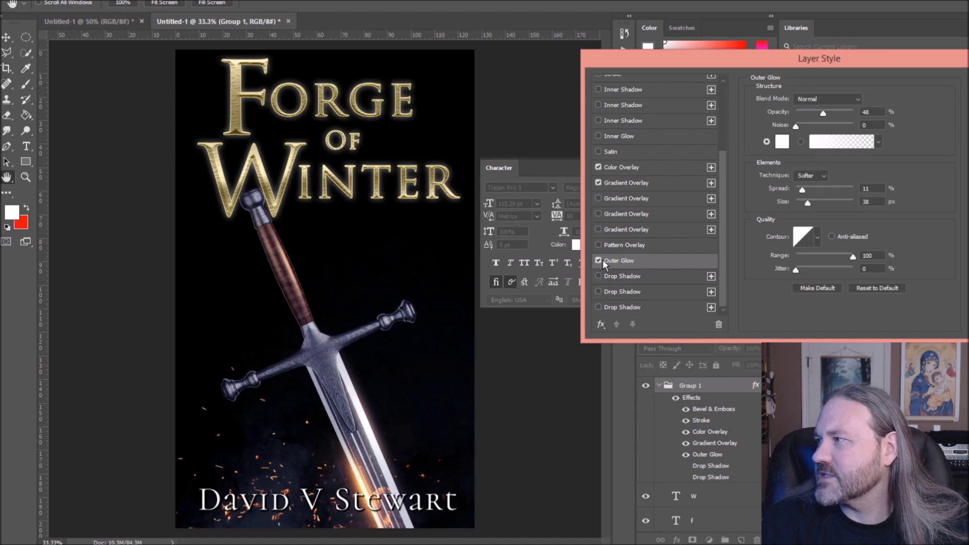
pyautogui.click(603, 260)
pyautogui.click(603, 260)
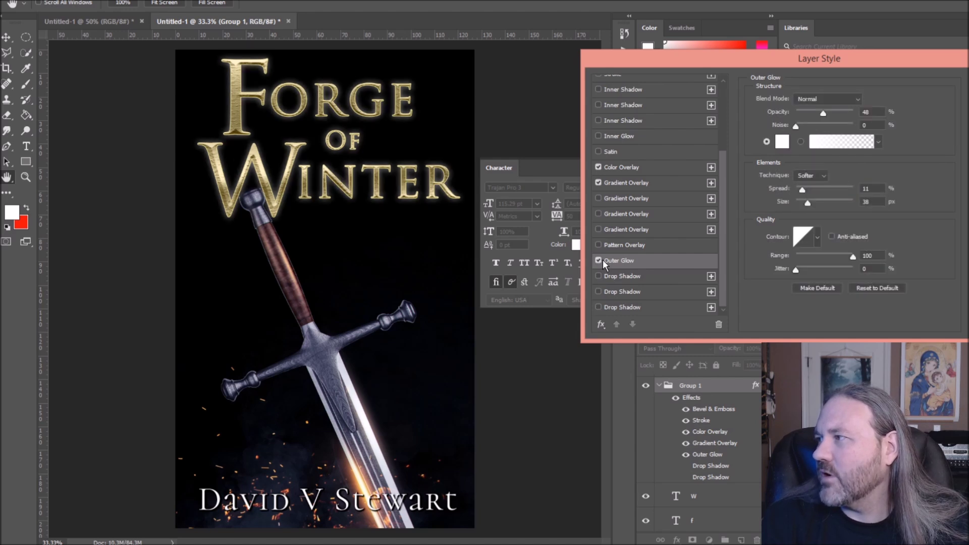
pyautogui.click(603, 259)
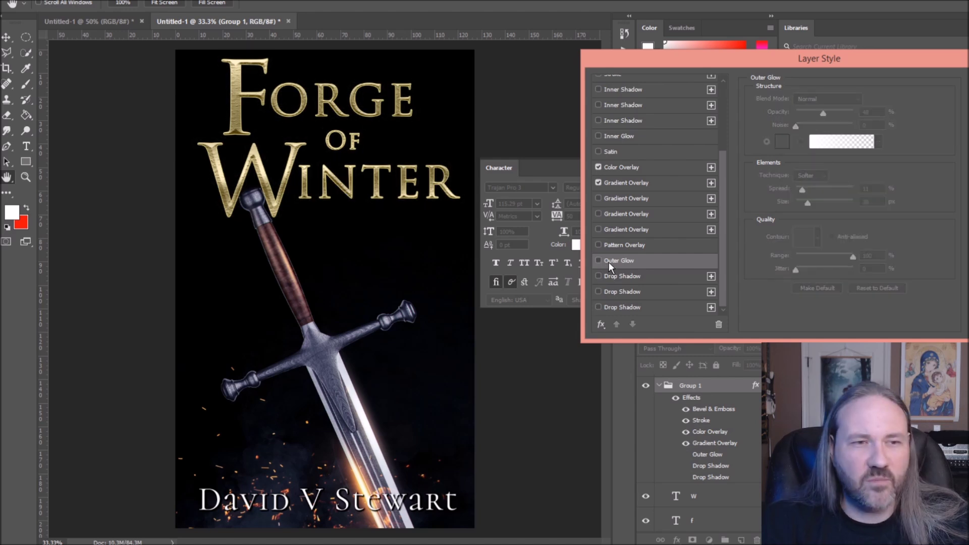
# - Set the title group's Color Overlay to 53% opacity with the golden yellow fcda3d, apply the style and deselect the group
pyautogui.click(631, 172)
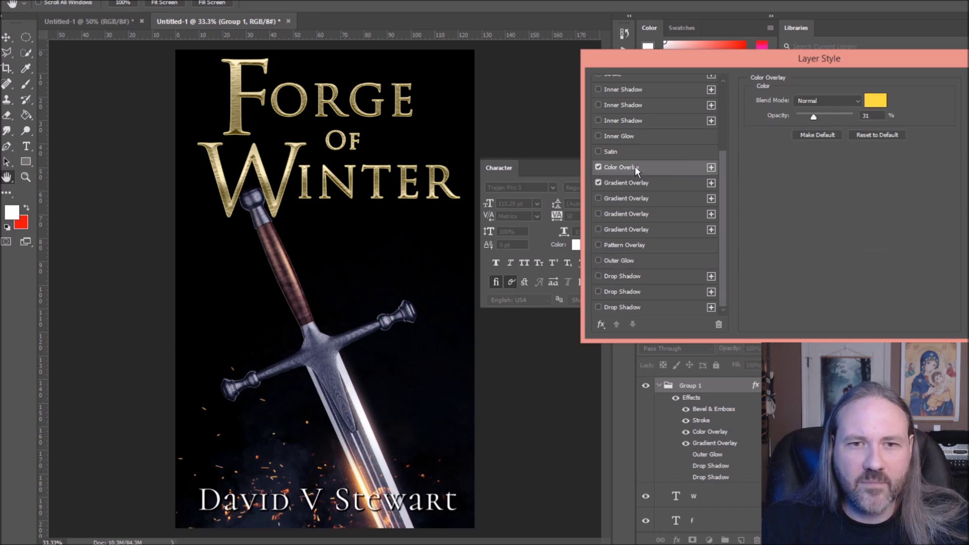
pyautogui.moveTo(817, 117); pyautogui.dragTo(826, 117)
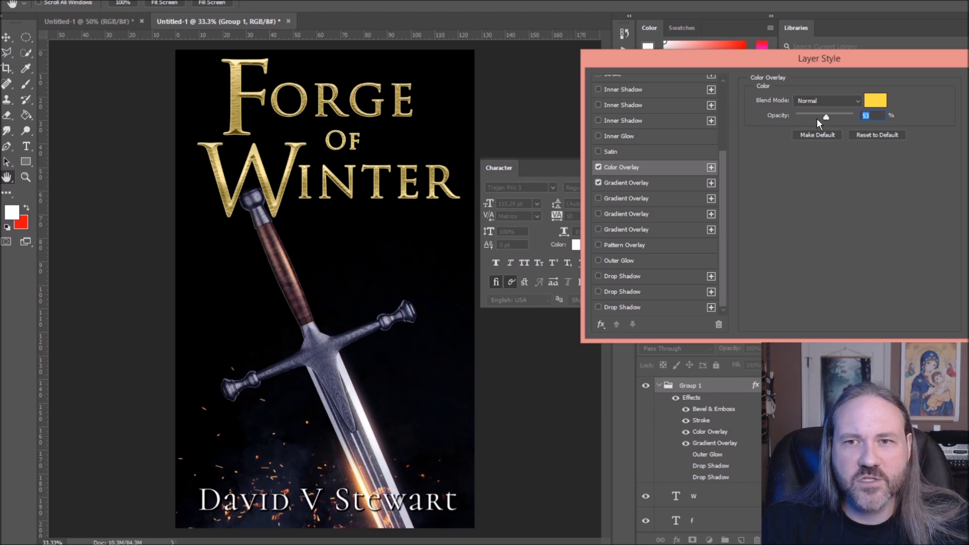
pyautogui.click(875, 101)
pyautogui.moveTo(591, 235)
pyautogui.mouseDown()
pyautogui.moveTo(589, 224)
pyautogui.moveTo(588, 246)
pyautogui.moveTo(606, 217)
pyautogui.moveTo(579, 228)
pyautogui.moveTo(573, 244)
pyautogui.moveTo(579, 227)
pyautogui.mouseUp()
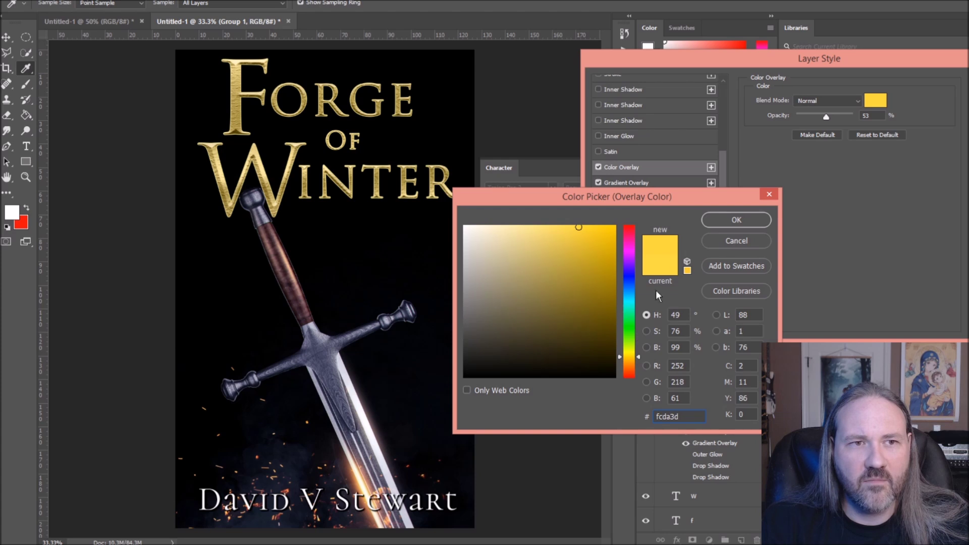
pyautogui.click(736, 219)
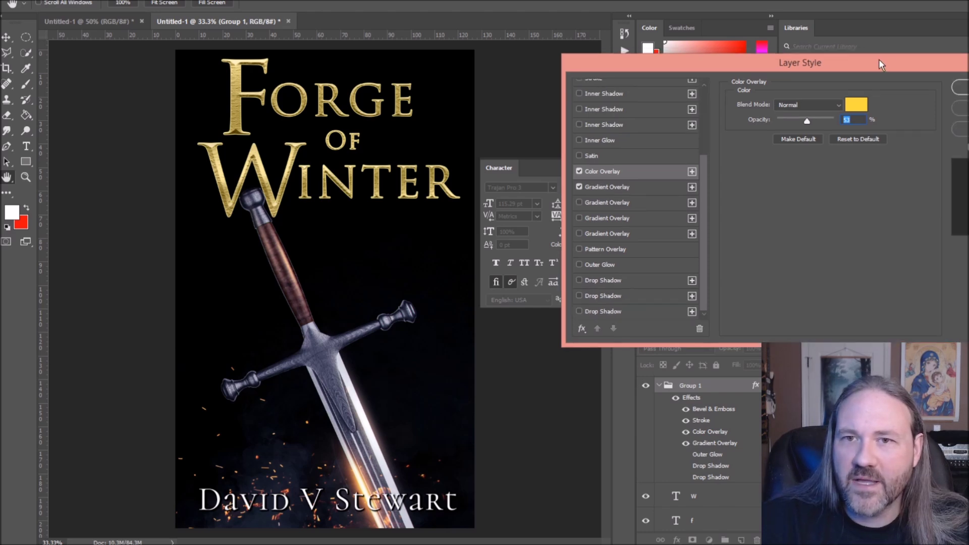
pyautogui.click(908, 85)
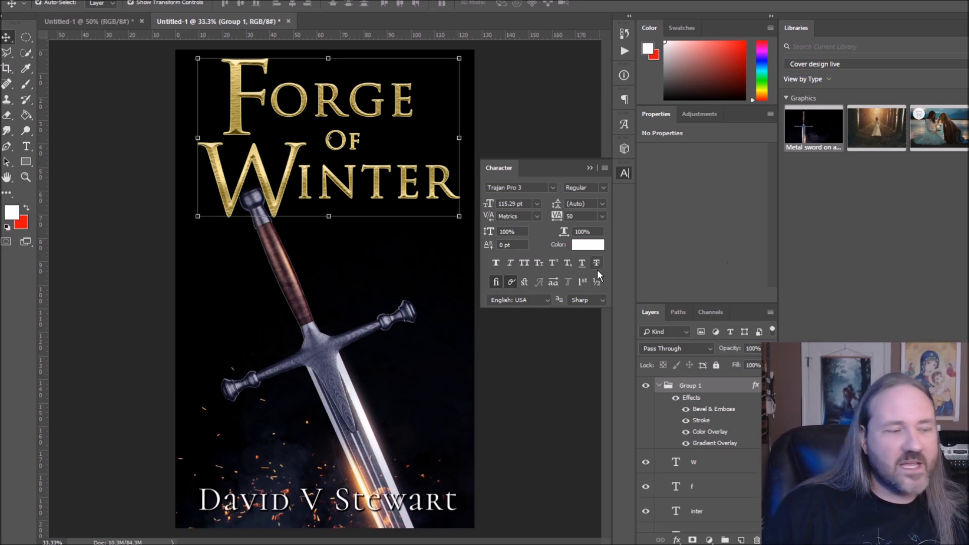
pyautogui.click(510, 99)
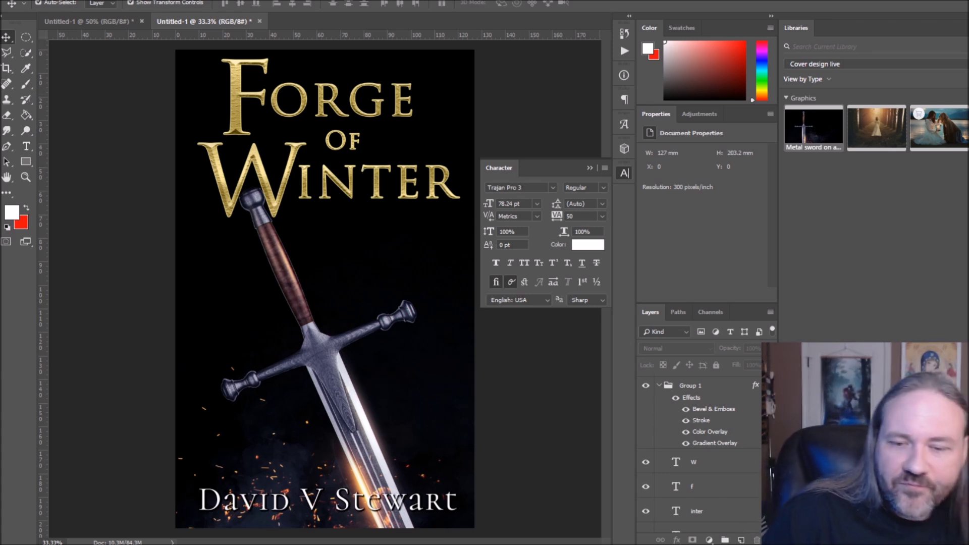
# - Set the blend mode of the metal sword image layer to Screen
pyautogui.scroll(-3, 702, 454)
pyautogui.click(705, 502)
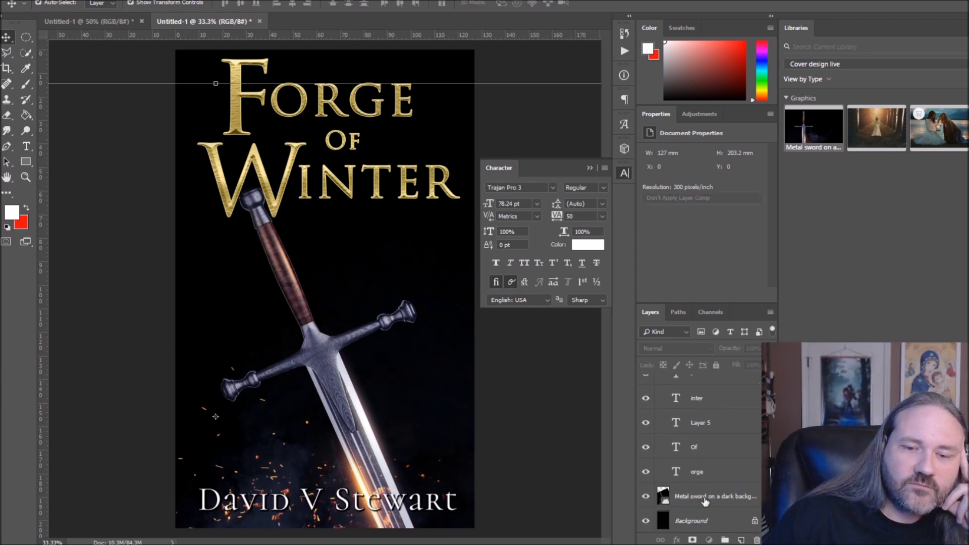
pyautogui.click(687, 350)
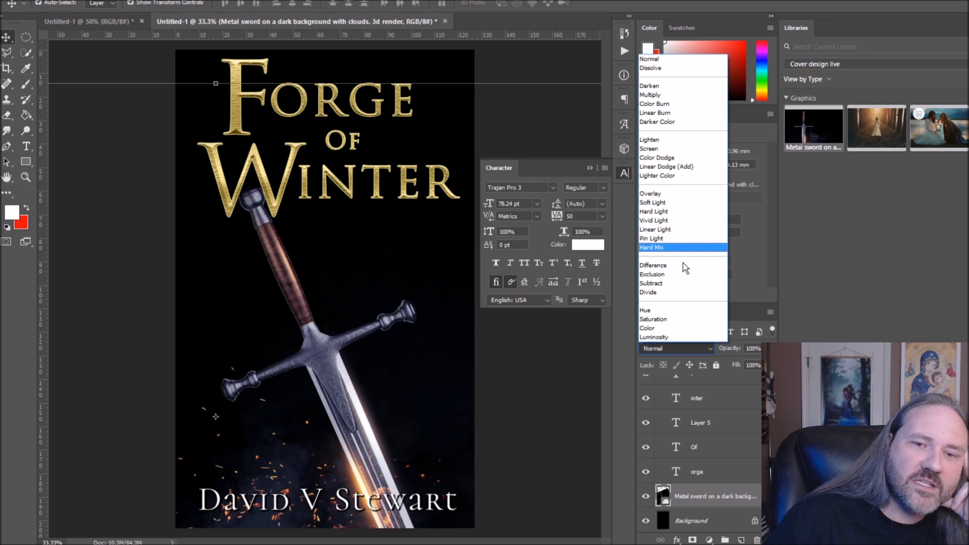
pyautogui.click(679, 150)
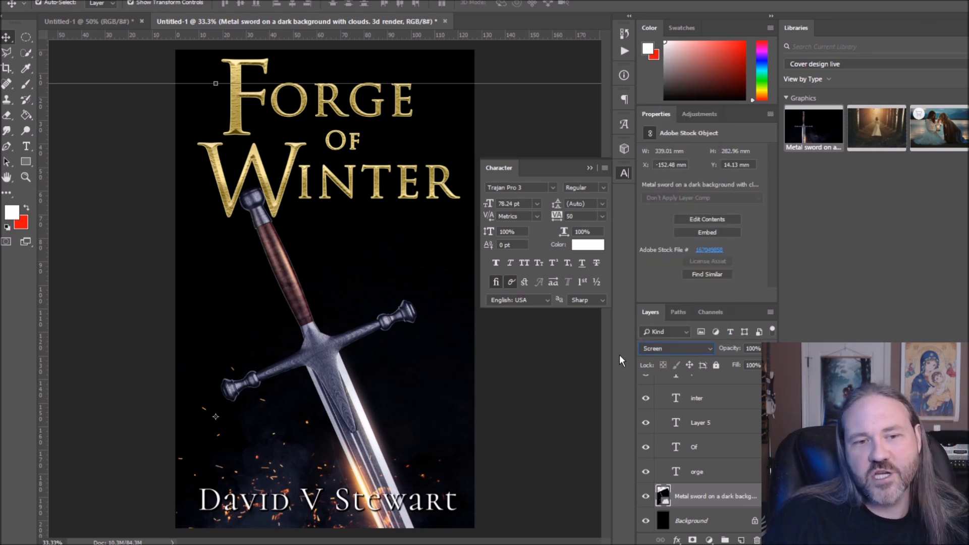
# - Create a new empty layer in Normal mode directly above the Background layer
pyautogui.click(698, 529)
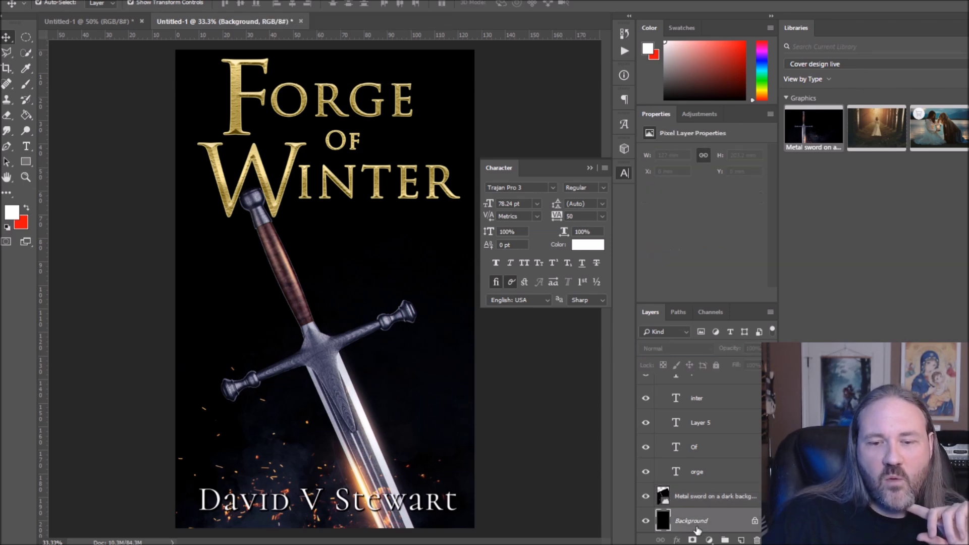
pyautogui.click(117, 0)
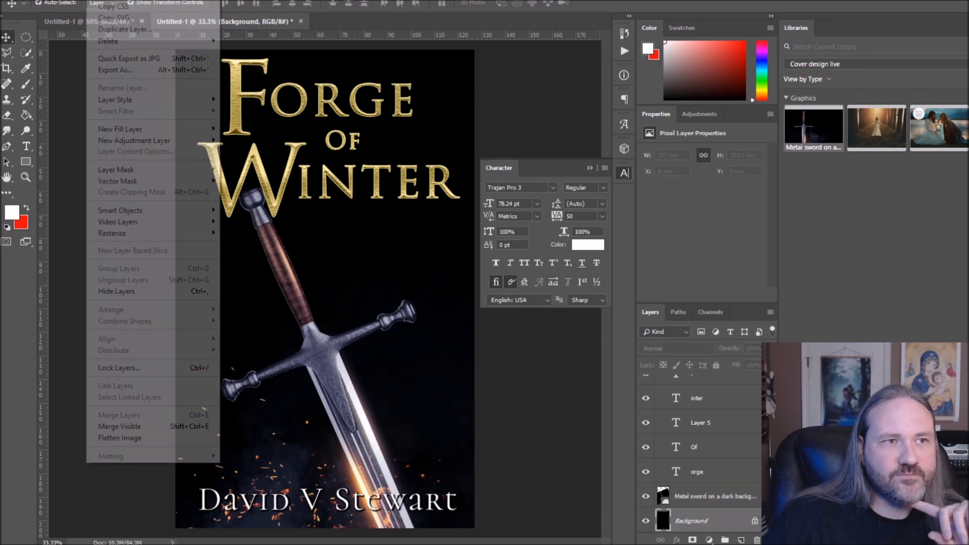
pyautogui.click(244, 6)
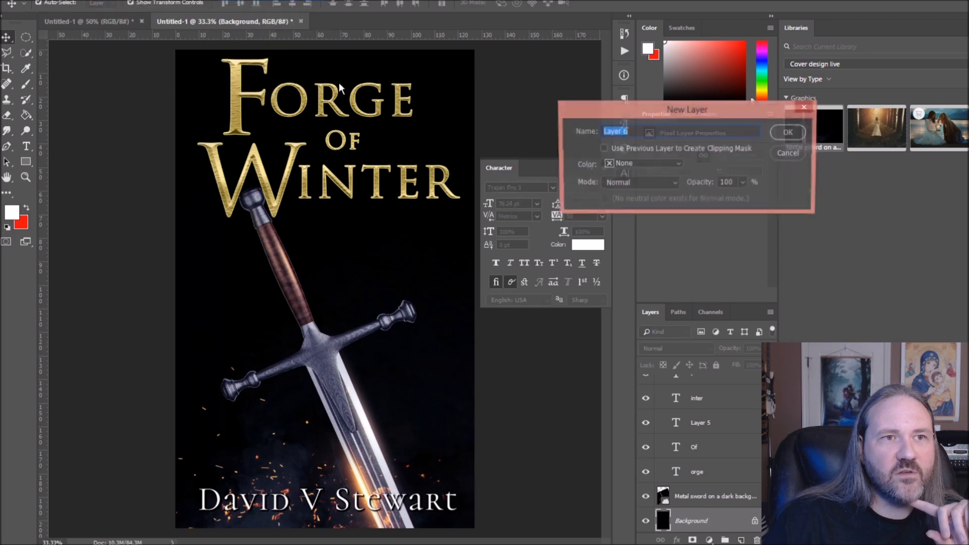
pyautogui.click(792, 134)
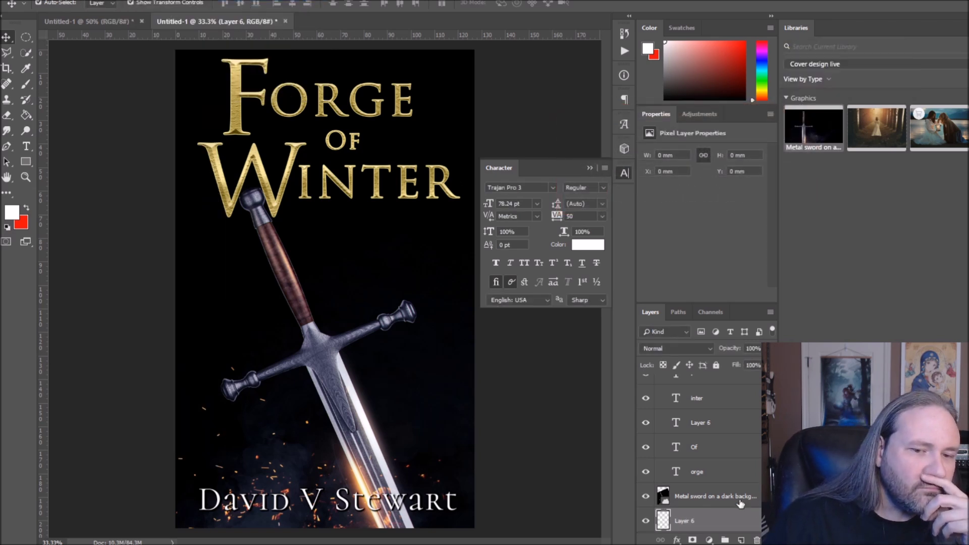
# - Try filling the empty layer above the Background with white, and undo the fill
pyautogui.click(20, 1)
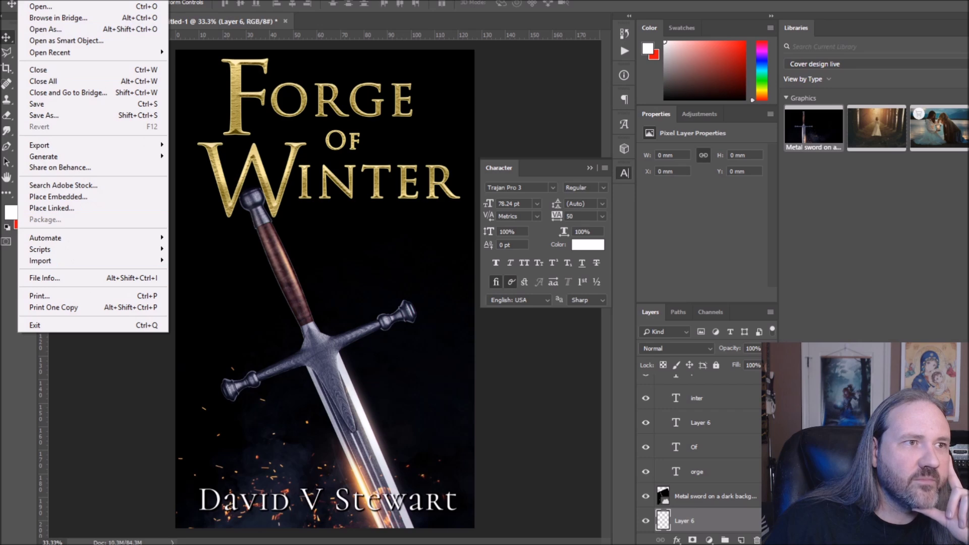
pyautogui.moveTo(43, 0)
pyautogui.click(104, 167)
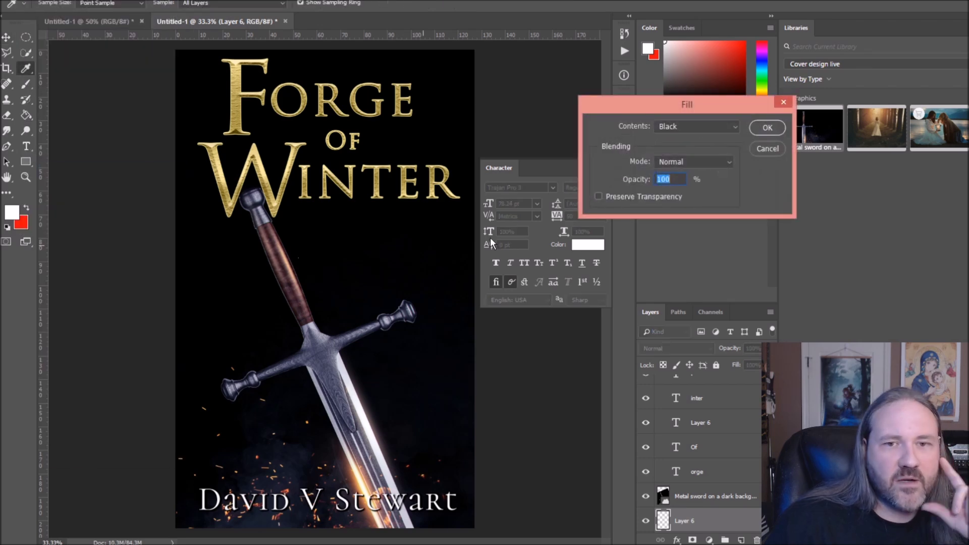
pyautogui.click(727, 160)
pyautogui.click(724, 161)
pyautogui.click(727, 131)
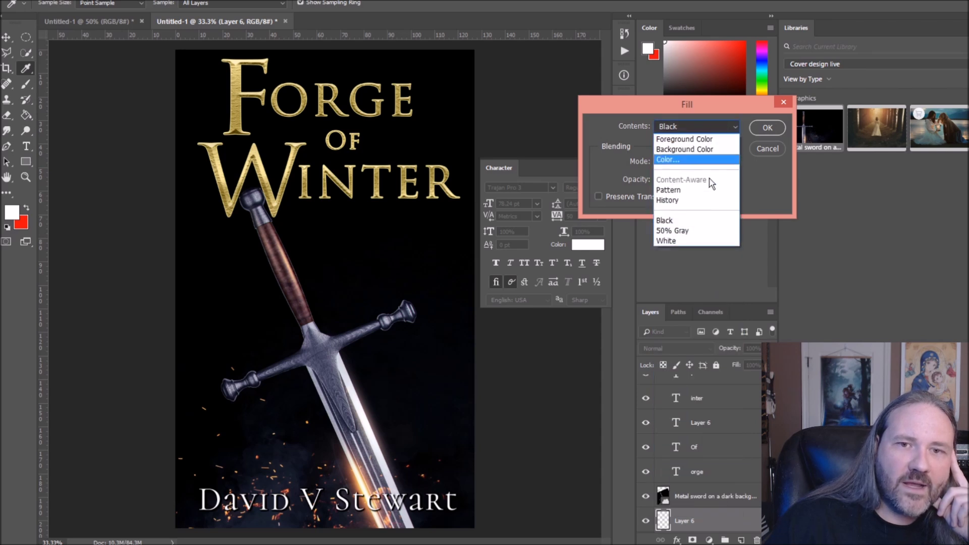
pyautogui.click(688, 240)
pyautogui.click(760, 135)
pyautogui.press('v')
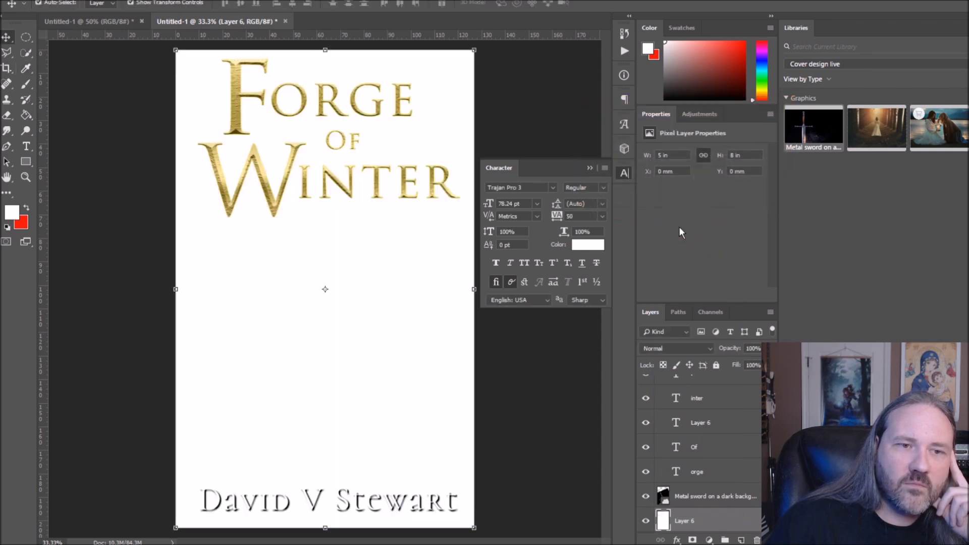
pyautogui.scroll(-1, 733, 511)
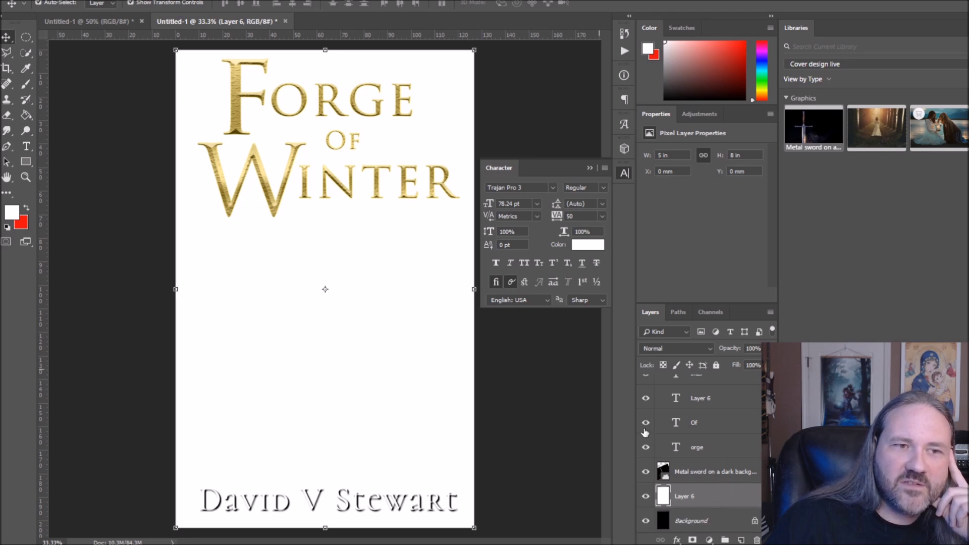
pyautogui.hotkey('ctrl', 'z')
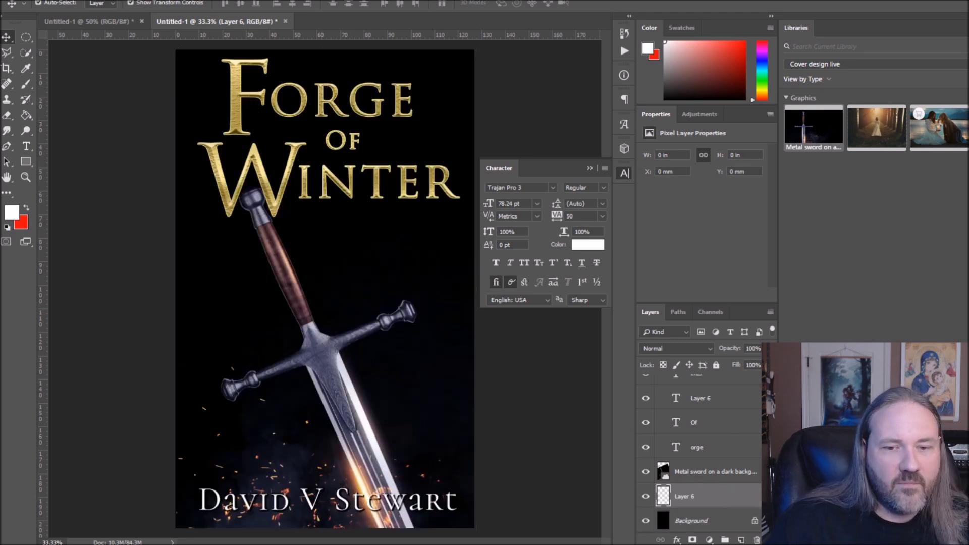
# - Fill the empty layer above the Background with black
pyautogui.hotkey('alt', 'e')
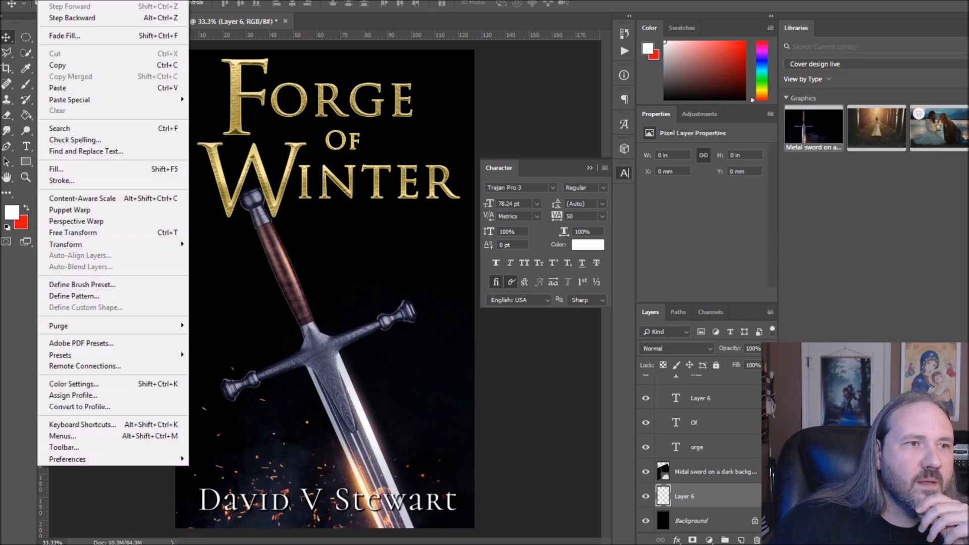
pyautogui.click(82, 168)
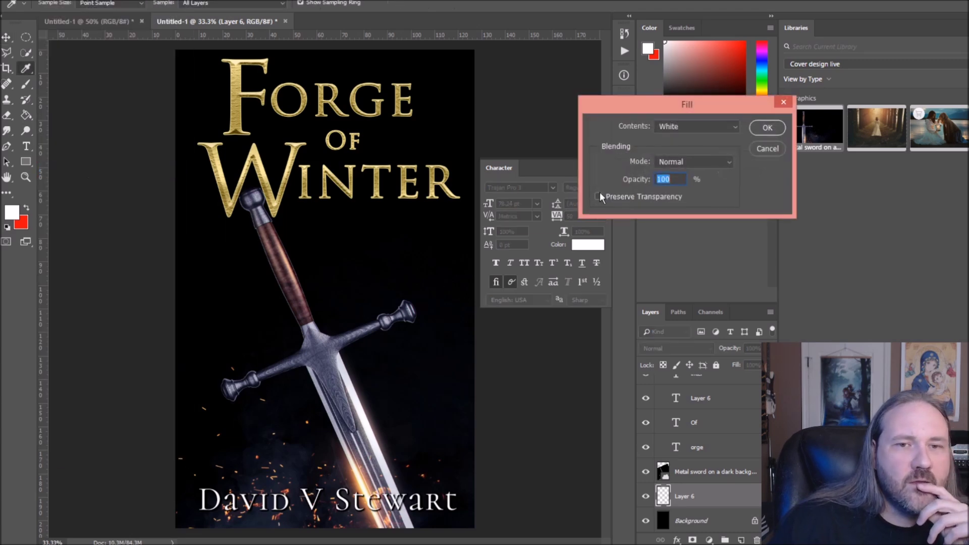
pyautogui.click(729, 127)
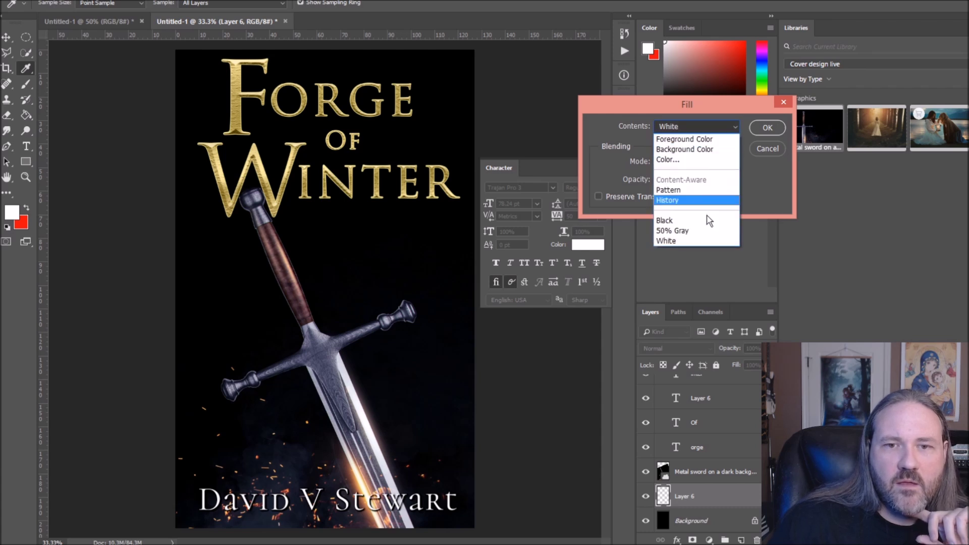
pyautogui.click(732, 217)
pyautogui.click(767, 128)
pyautogui.press('v')
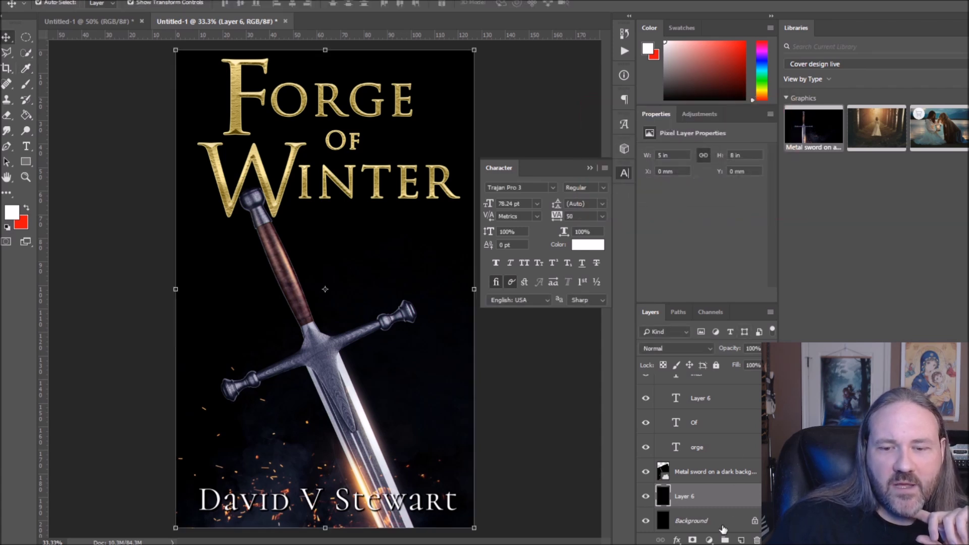
# - Add a Color Overlay to the black layer using the dark blue 0249a2
pyautogui.click(677, 540)
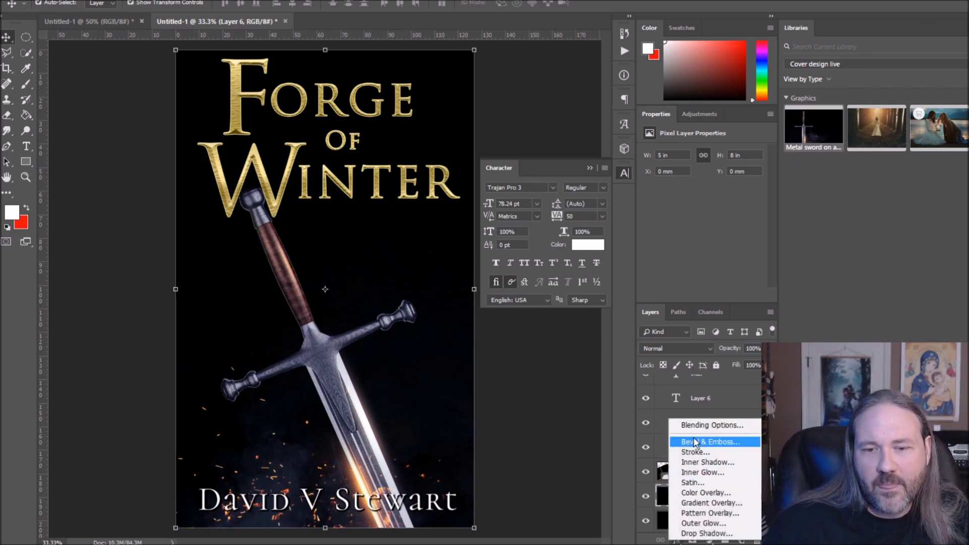
pyautogui.click(714, 494)
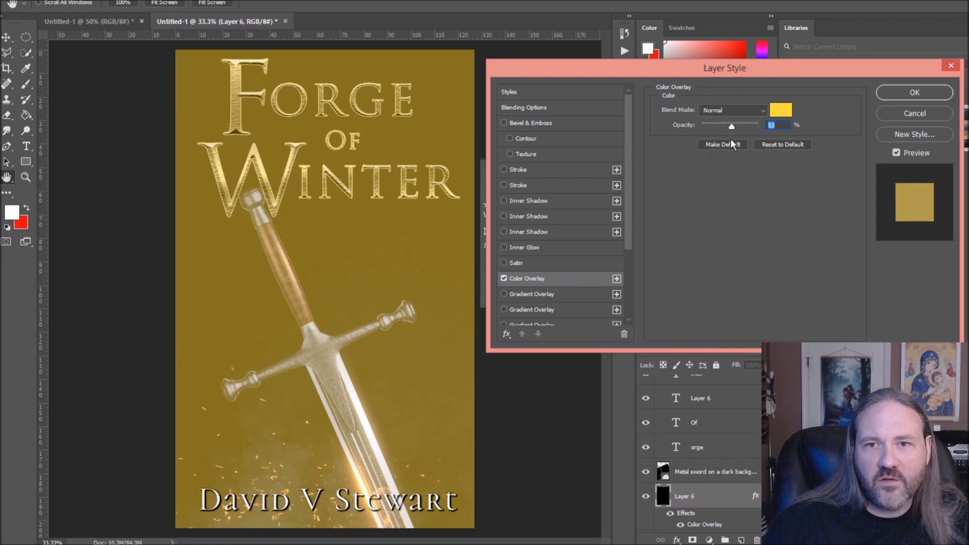
pyautogui.click(781, 110)
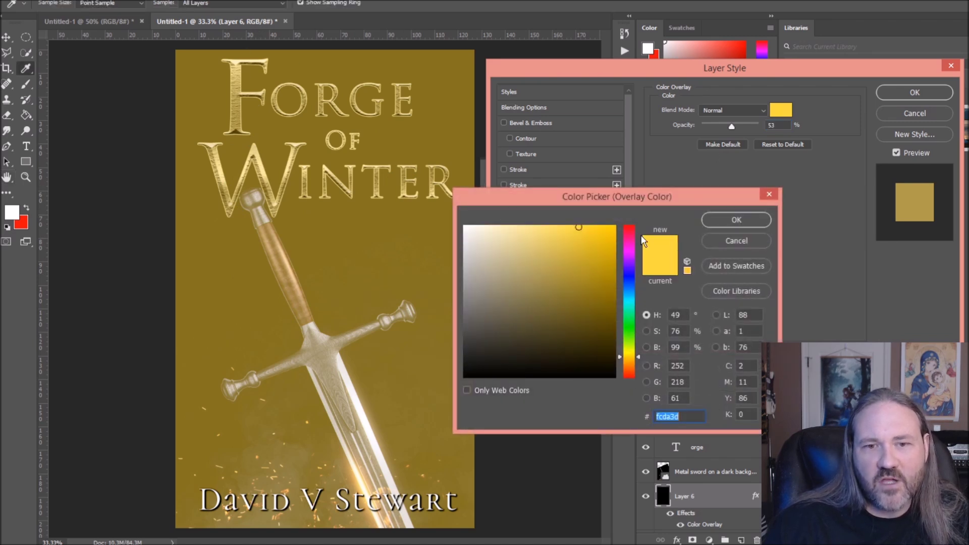
pyautogui.click(629, 288)
pyautogui.click(602, 260)
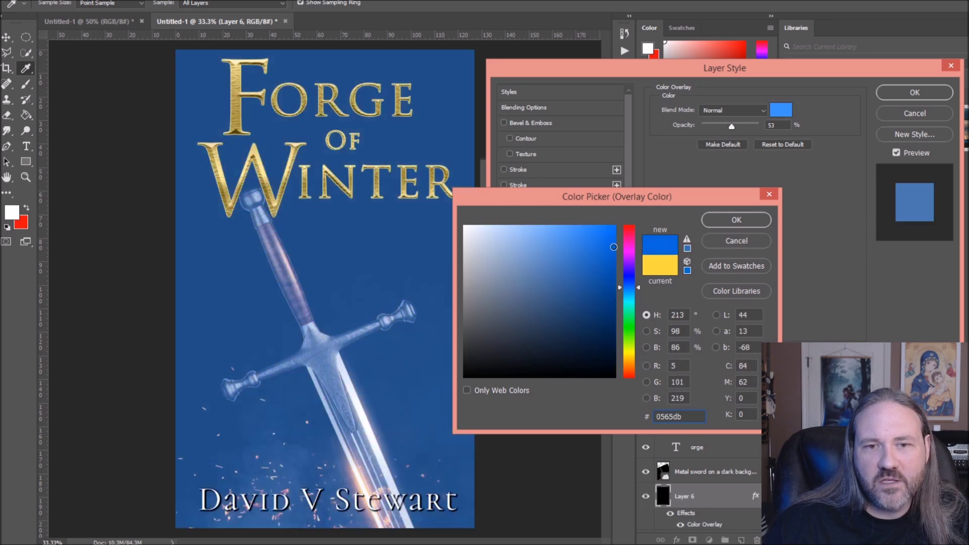
pyautogui.click(615, 281)
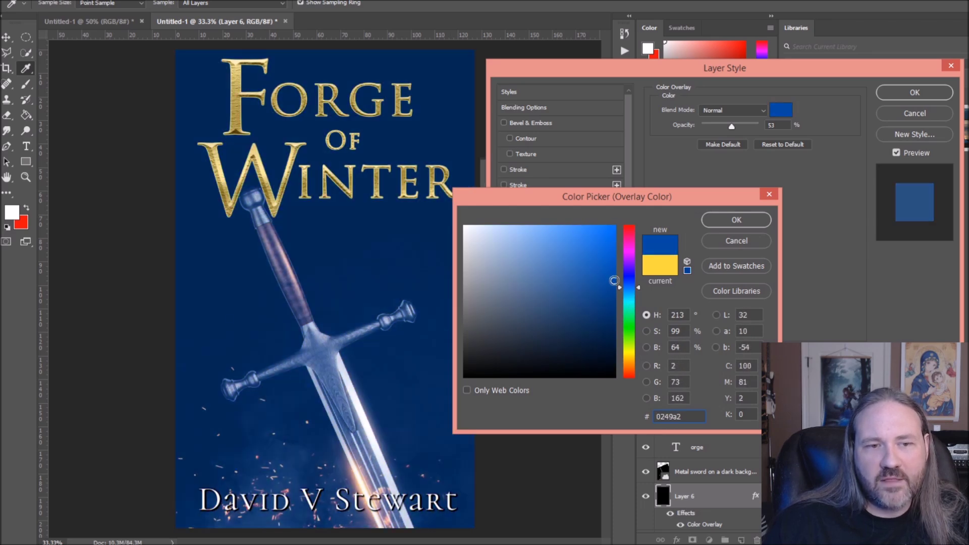
pyautogui.click(707, 225)
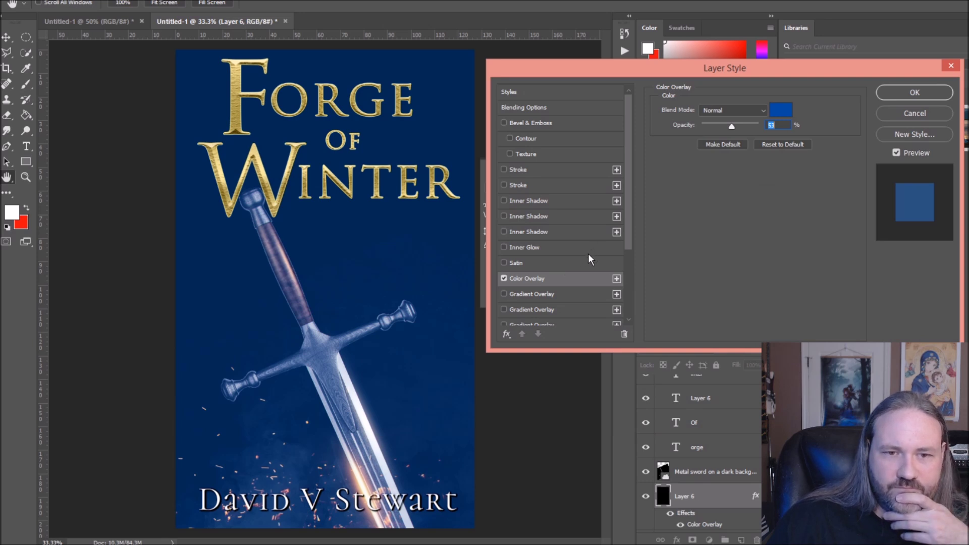
# - Turn off the Color Overlay and preview several Gradient Overlay entries, leaving them switched off
pyautogui.click(504, 294)
pyautogui.click(505, 278)
pyautogui.click(519, 294)
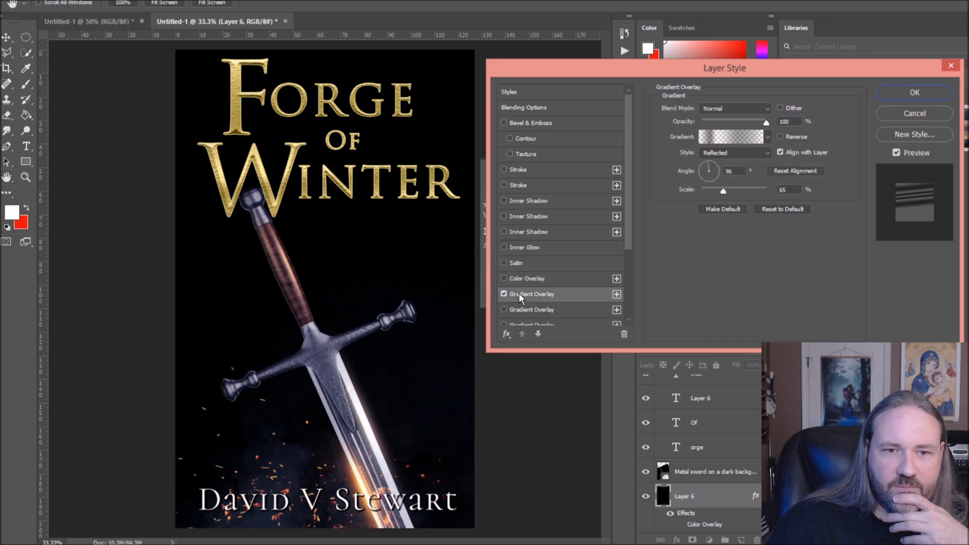
pyautogui.click(504, 295)
pyautogui.scroll(-3, 523, 308)
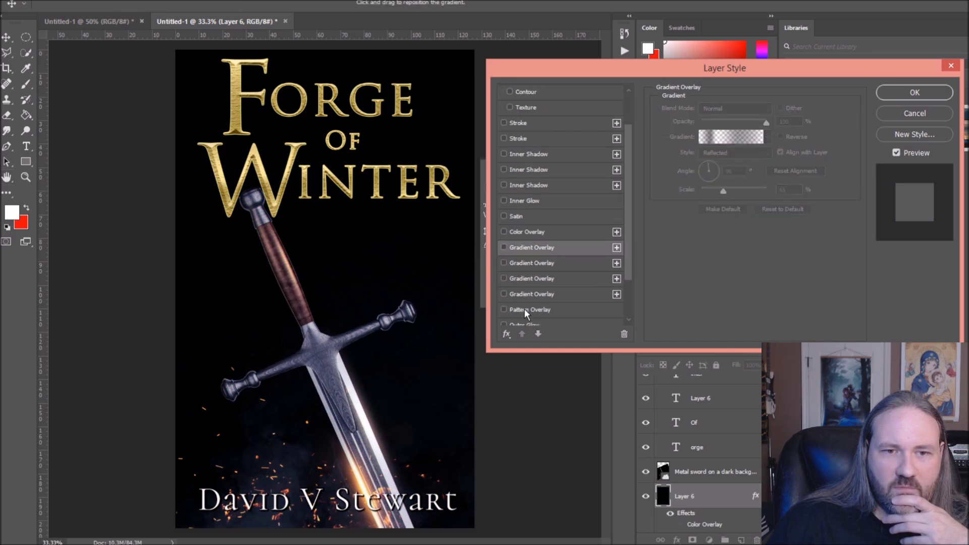
pyautogui.click(504, 278)
pyautogui.click(504, 279)
pyautogui.click(504, 293)
pyautogui.click(503, 294)
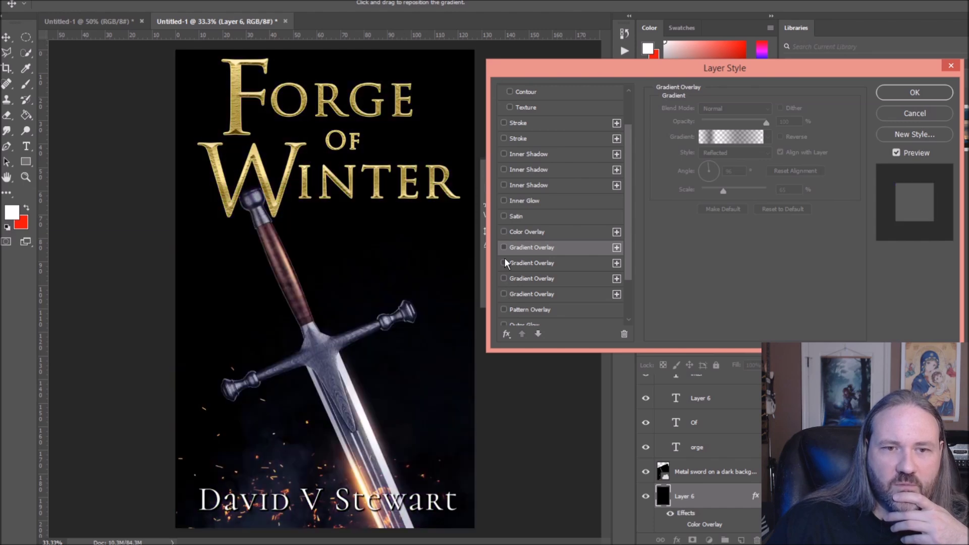
# - Enable the light-to-dark blue Gradient Overlay with 51% opacity and Radial style, and apply the layer style
pyautogui.click(505, 260)
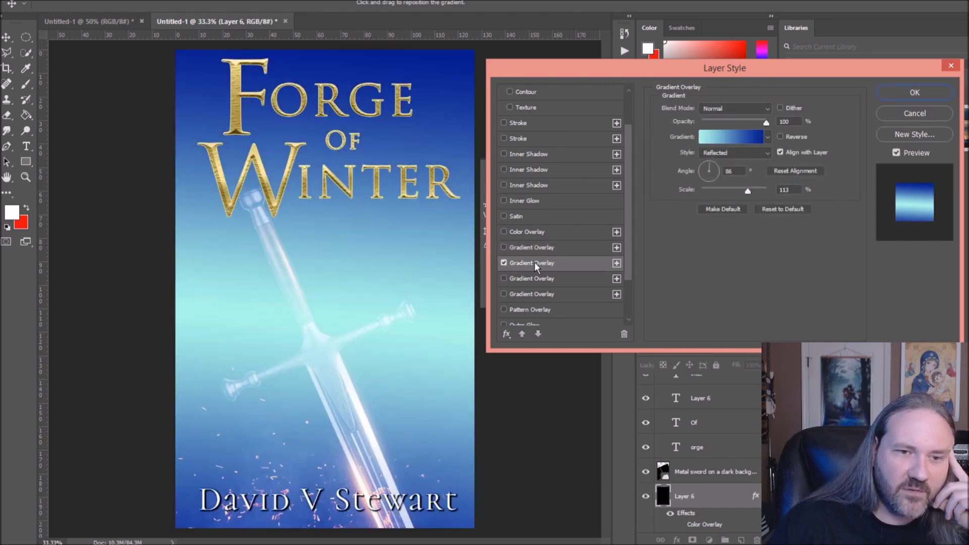
pyautogui.moveTo(766, 122); pyautogui.dragTo(735, 118)
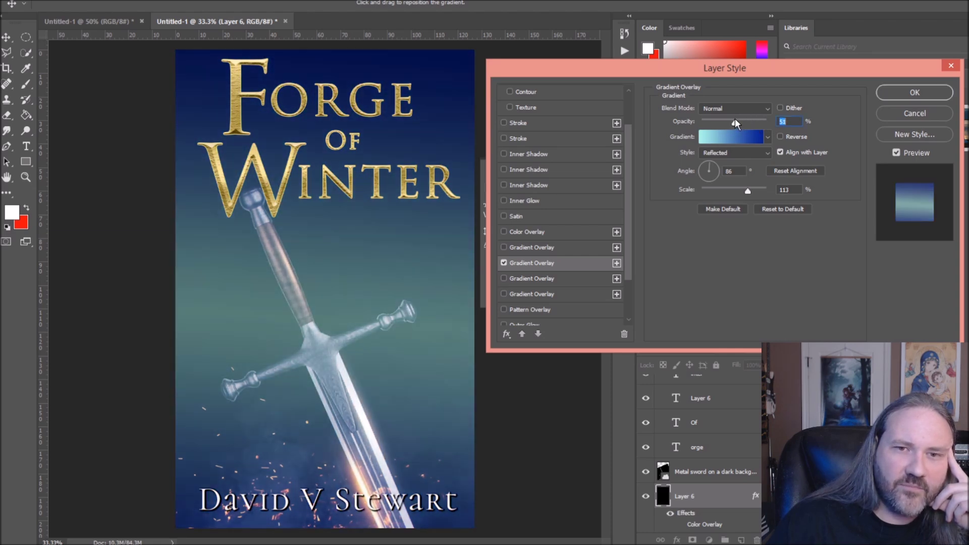
pyautogui.click(729, 154)
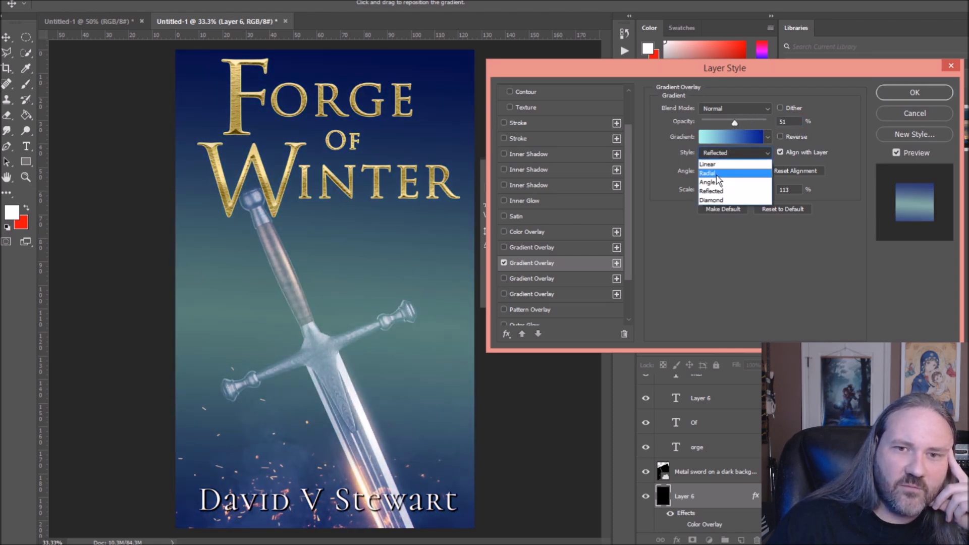
pyautogui.click(716, 173)
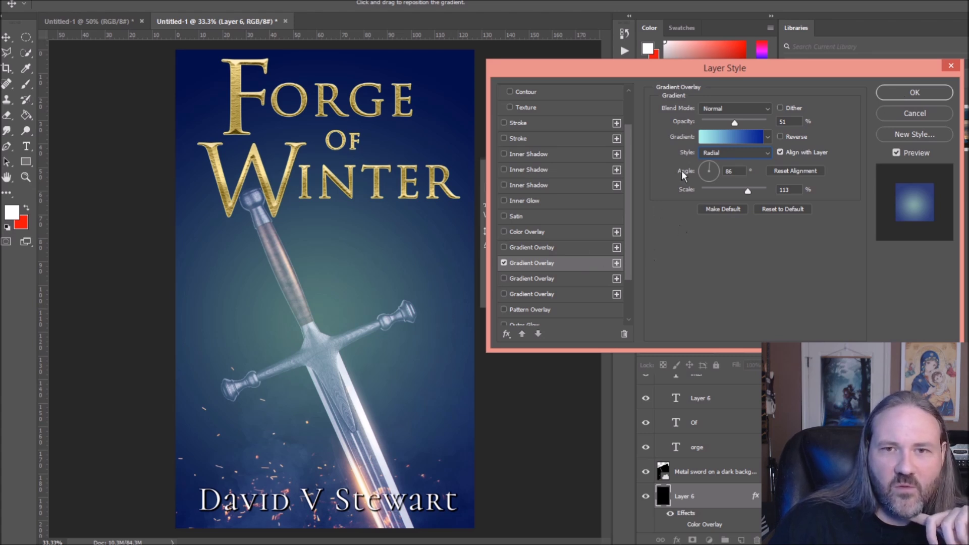
pyautogui.click(504, 232)
pyautogui.click(504, 232)
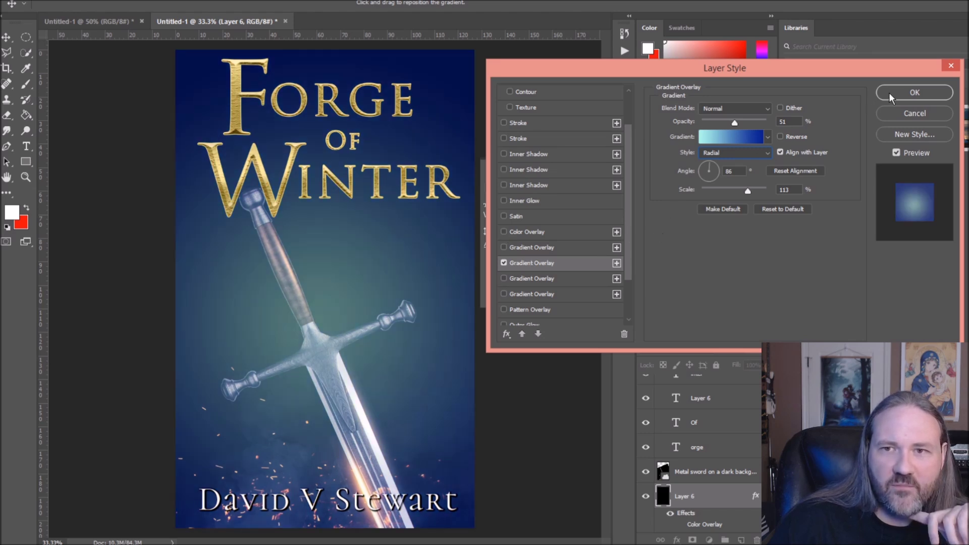
pyautogui.click(914, 93)
# - Fill the gradient layer with 50% Gray and lower its layer opacity to 59%
pyautogui.click(45, 1)
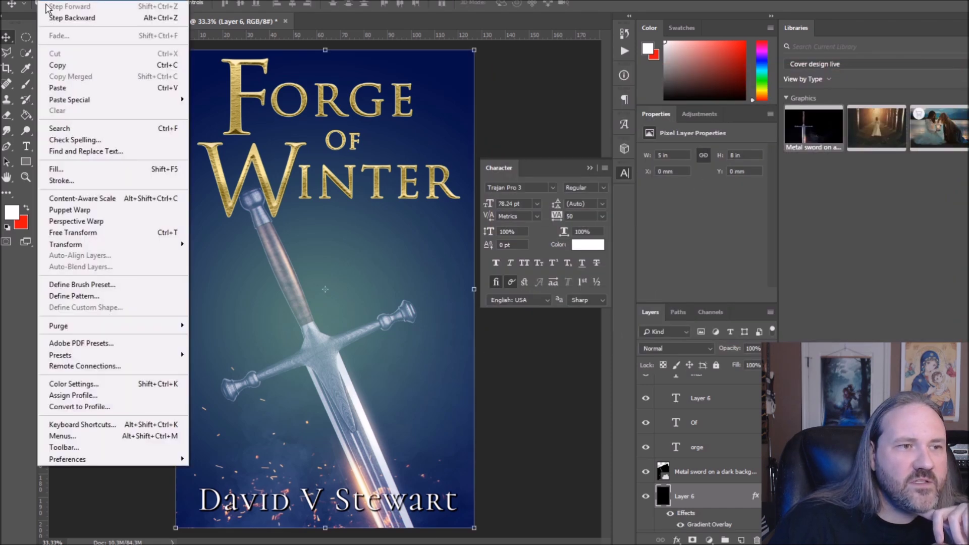
pyautogui.click(83, 169)
pyautogui.click(714, 132)
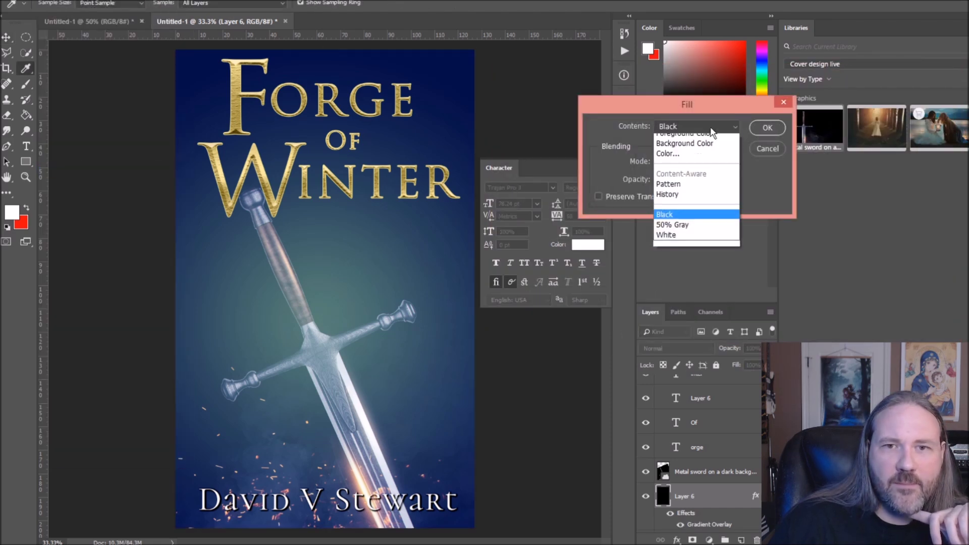
pyautogui.click(706, 225)
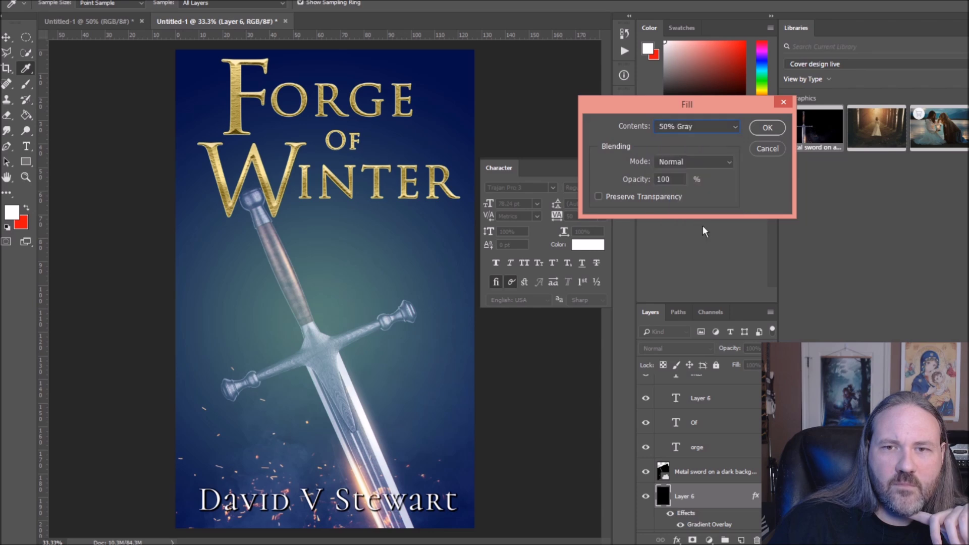
pyautogui.click(766, 128)
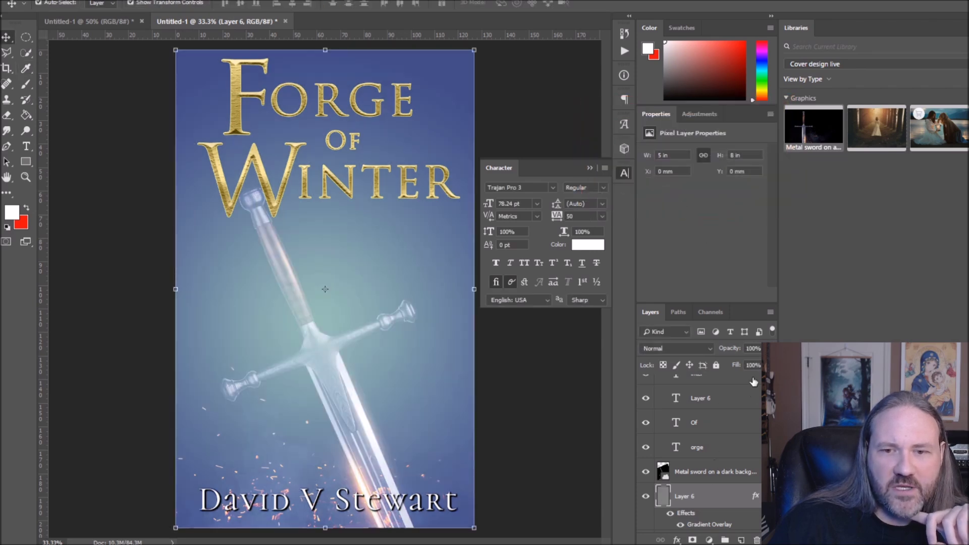
pyautogui.click(763, 348)
pyautogui.moveTo(744, 361); pyautogui.dragTo(746, 356)
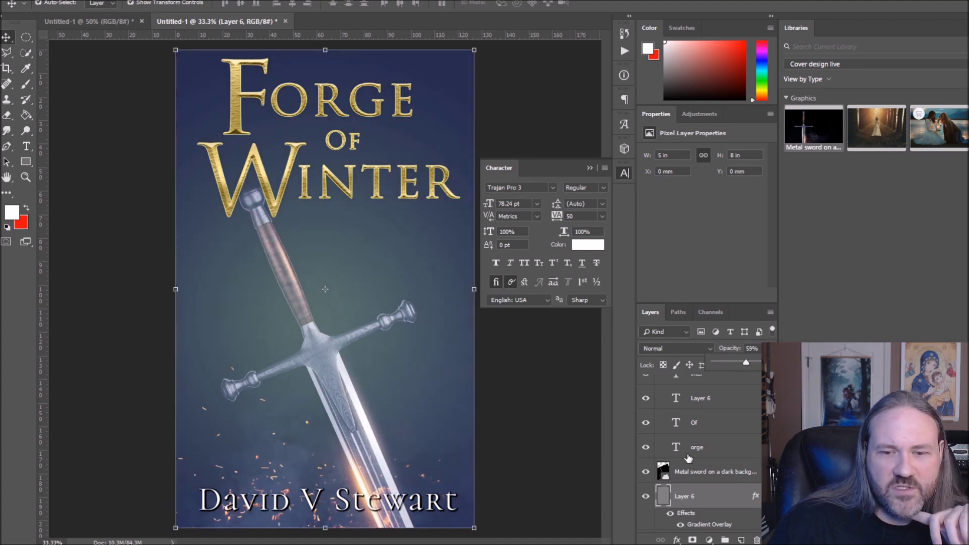
# - Refill the gradient layer with black
pyautogui.hotkey('alt', 'e')
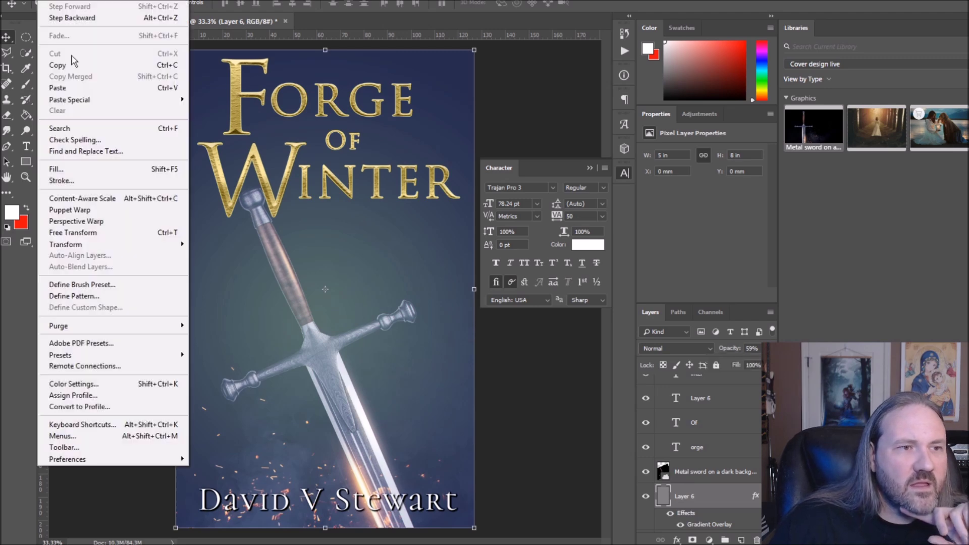
pyautogui.click(101, 162)
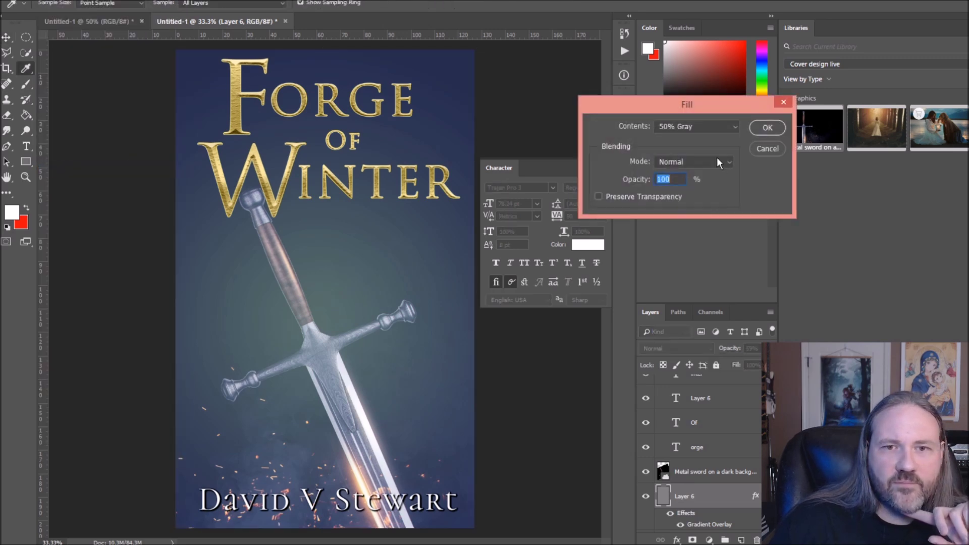
pyautogui.click(729, 127)
pyautogui.click(699, 221)
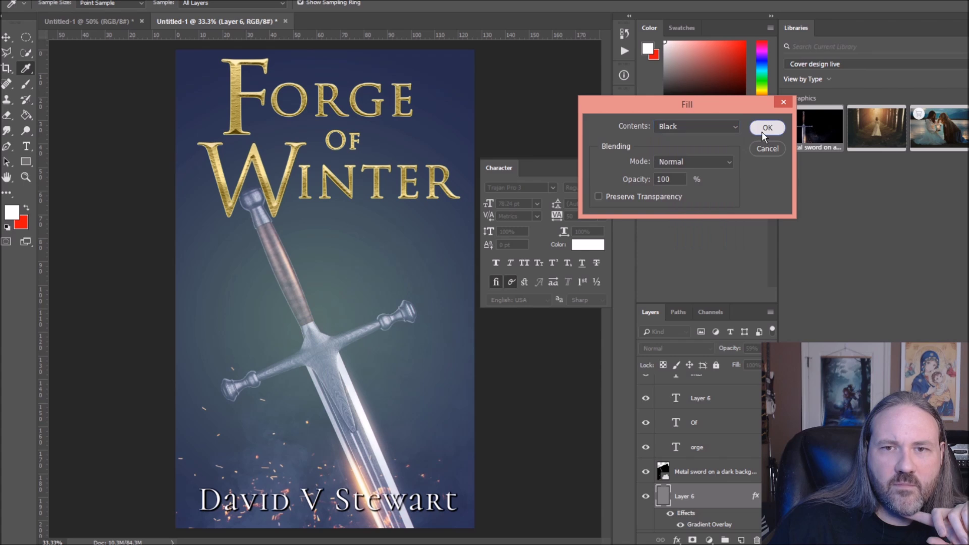
pyautogui.click(763, 130)
pyautogui.press('v')
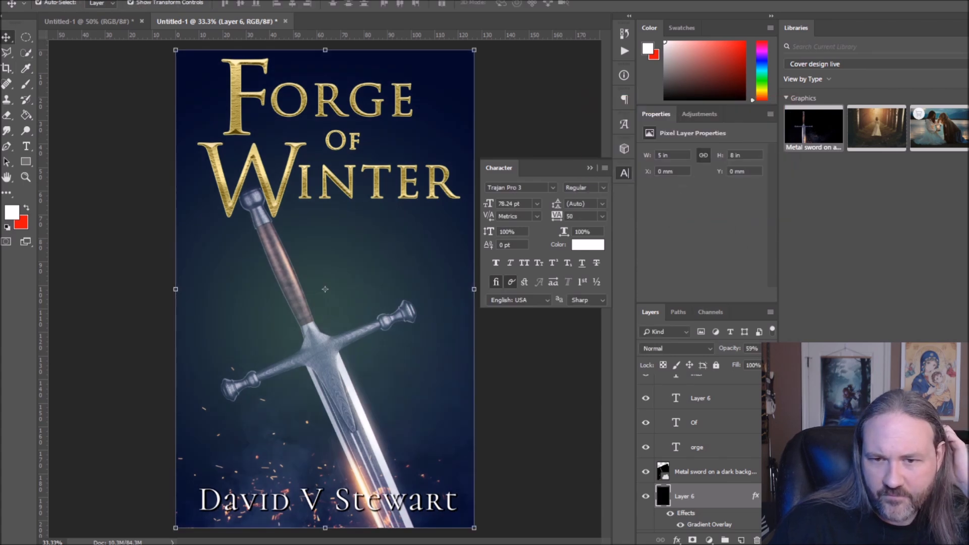
# - Try a reduced fill on the gradient layer, restore it to 100%, and set the layer opacity to 89%
pyautogui.press('0')
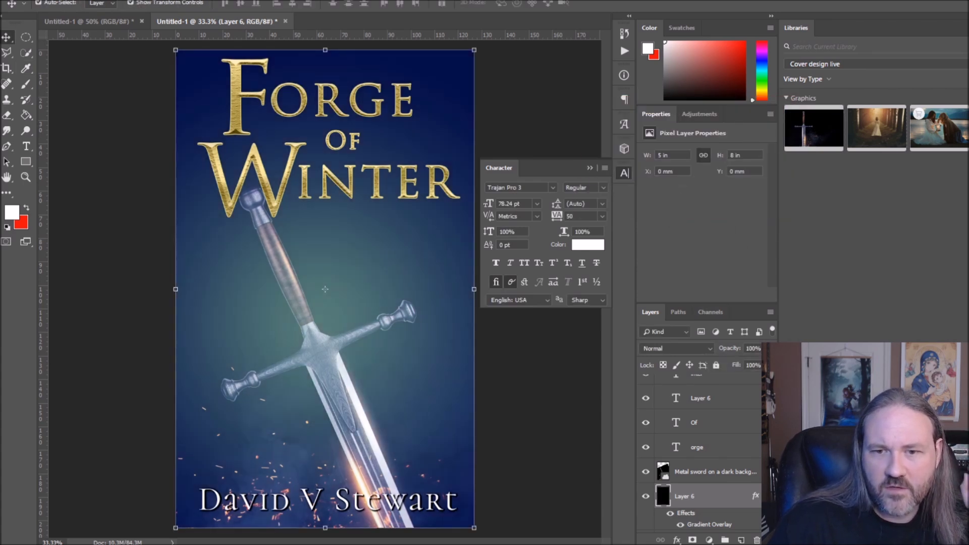
pyautogui.moveTo(761, 379); pyautogui.dragTo(757, 380)
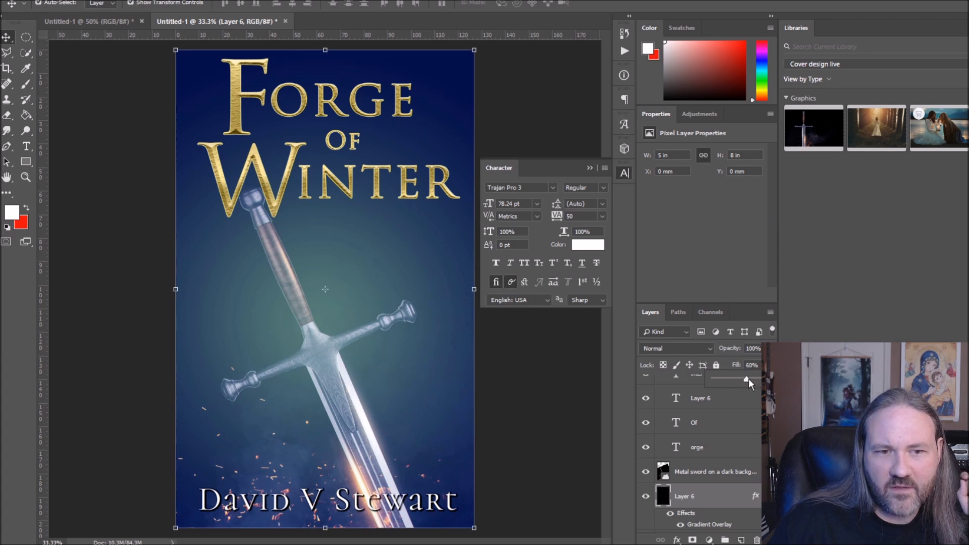
pyautogui.click(761, 349)
pyautogui.moveTo(751, 361); pyautogui.dragTo(759, 363)
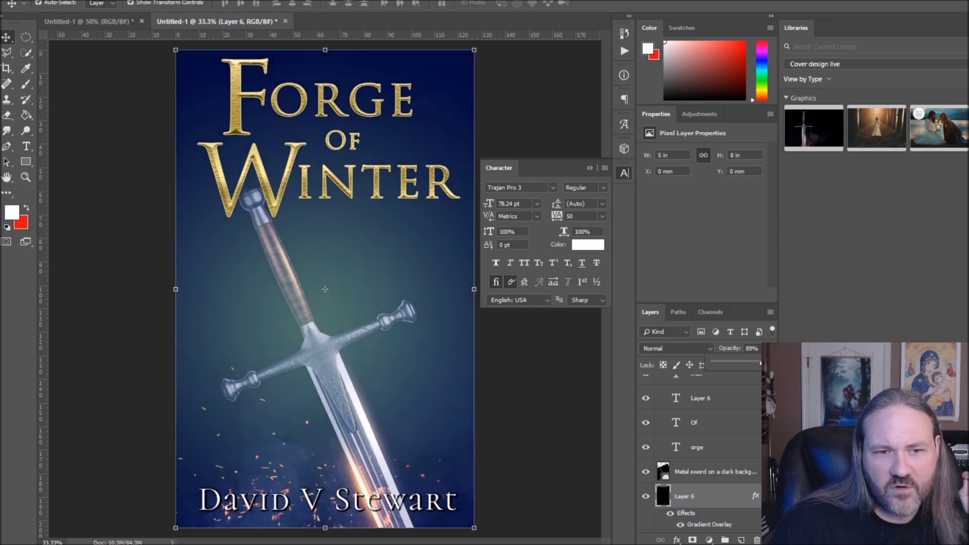
# - Set the gradient layer's Gradient Overlay opacity to 65% and change the gradient's light color stop to a deeper teal
pyautogui.doubleClick(710, 525)
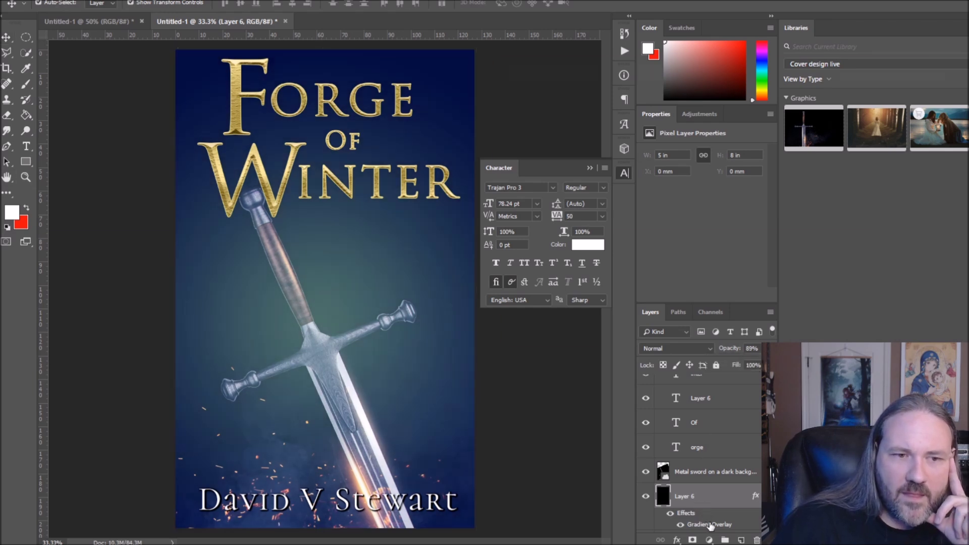
pyautogui.moveTo(747, 123); pyautogui.dragTo(745, 124)
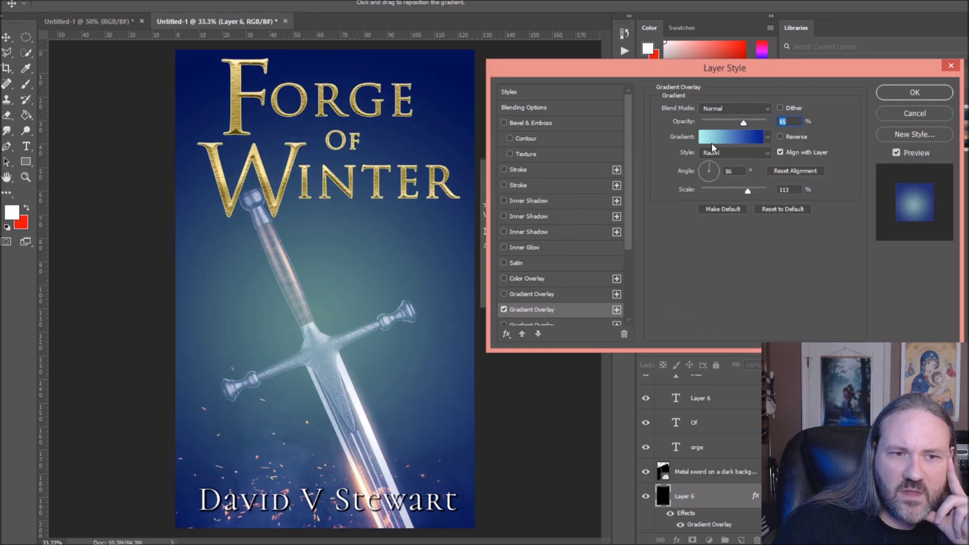
pyautogui.click(949, 277)
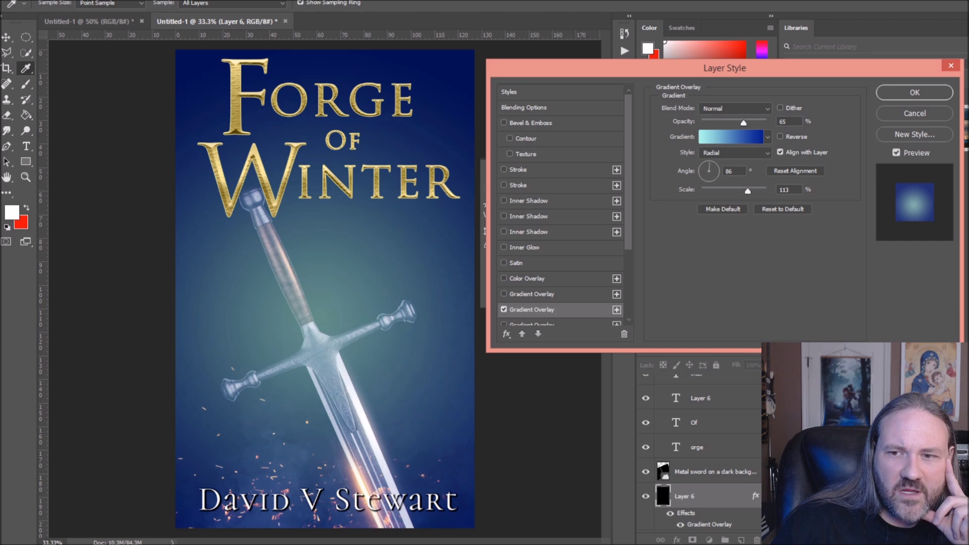
pyautogui.moveTo(596, 277)
pyautogui.mouseDown()
pyautogui.moveTo(530, 268)
pyautogui.moveTo(507, 244)
pyautogui.moveTo(545, 229)
pyautogui.moveTo(547, 250)
pyautogui.mouseUp()
pyautogui.click(727, 222)
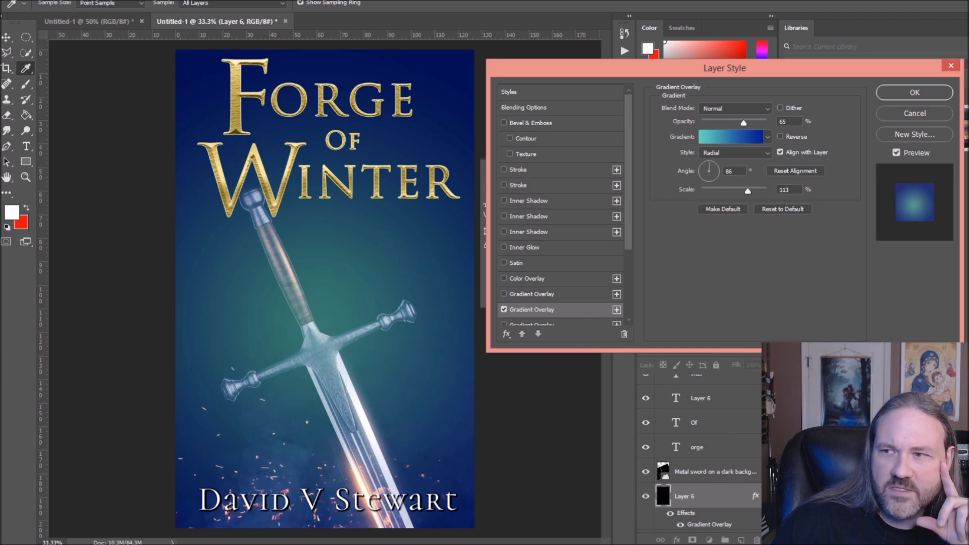
# - Darken the gradient's blue end stop to #011163 and apply the layer style
pyautogui.click(731, 136)
pyautogui.click(777, 377)
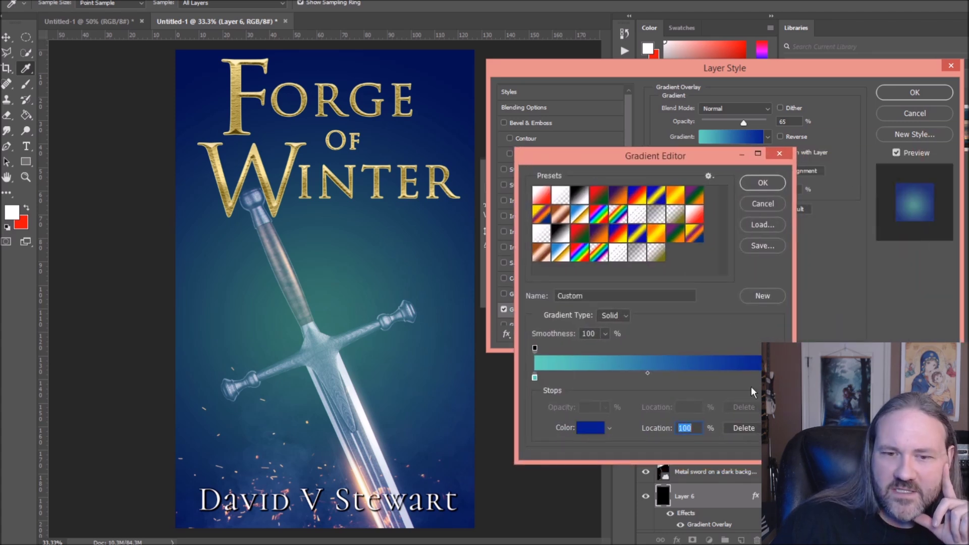
pyautogui.click(602, 428)
pyautogui.click(612, 319)
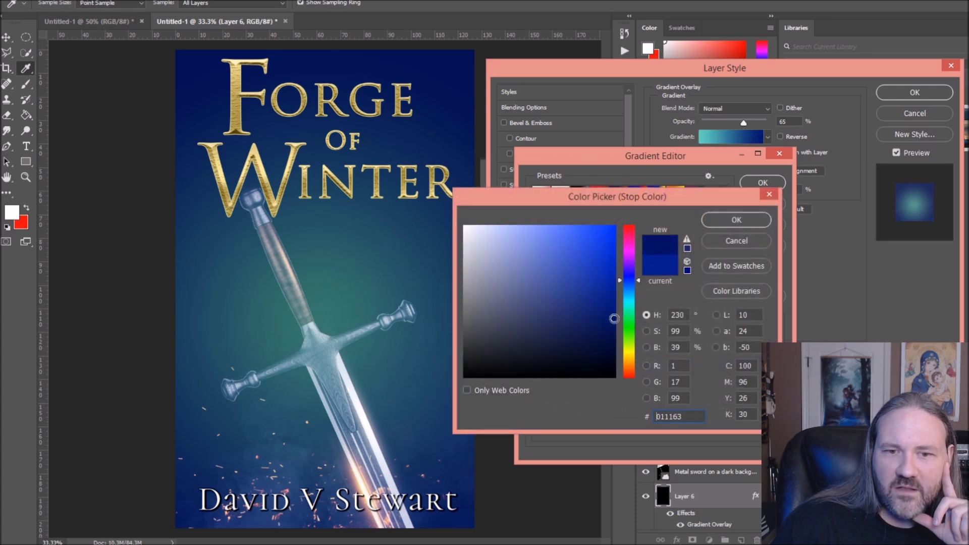
pyautogui.click(725, 222)
pyautogui.click(746, 186)
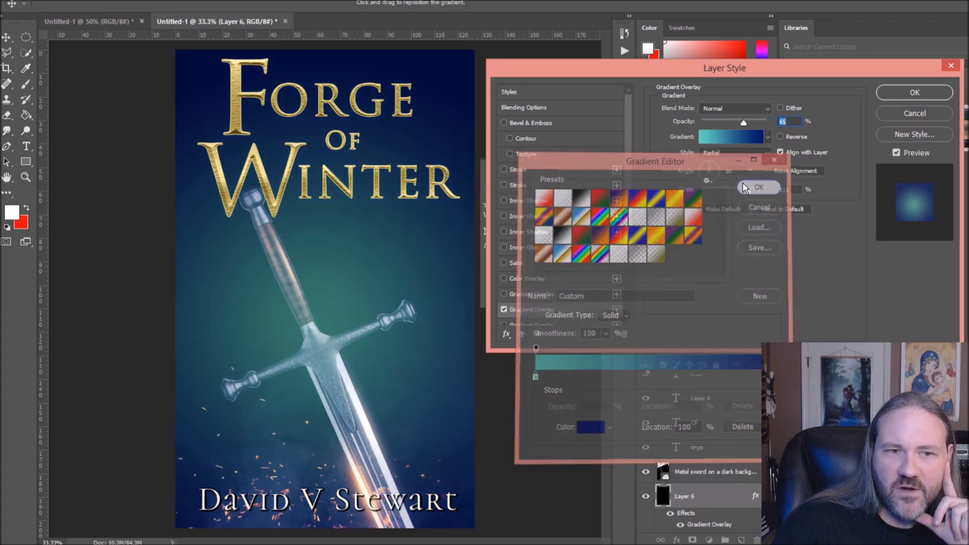
pyautogui.click(915, 92)
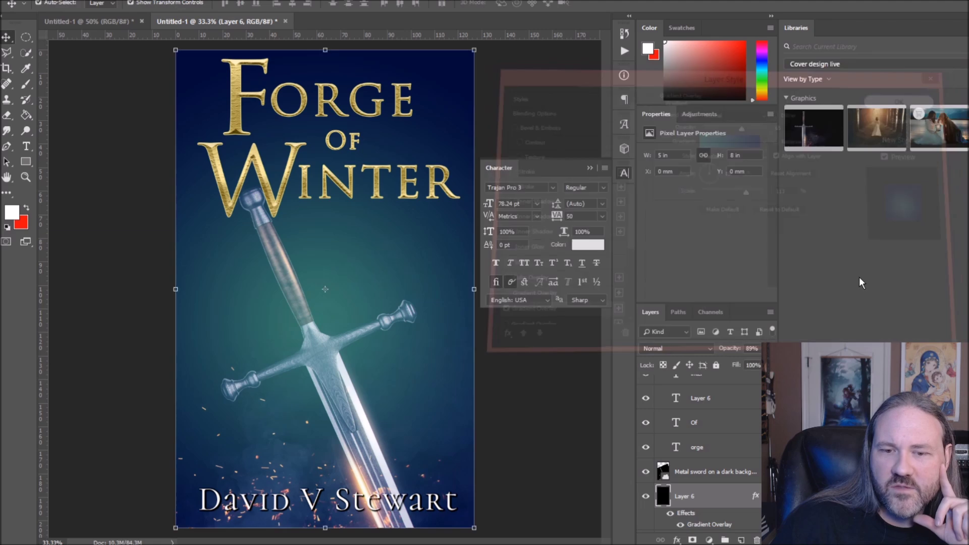
# - Try a Normal-mode Inner Glow and a Color Burn Inner Shadow on the sword layer, leaving both effects switched off
pyautogui.click(722, 475)
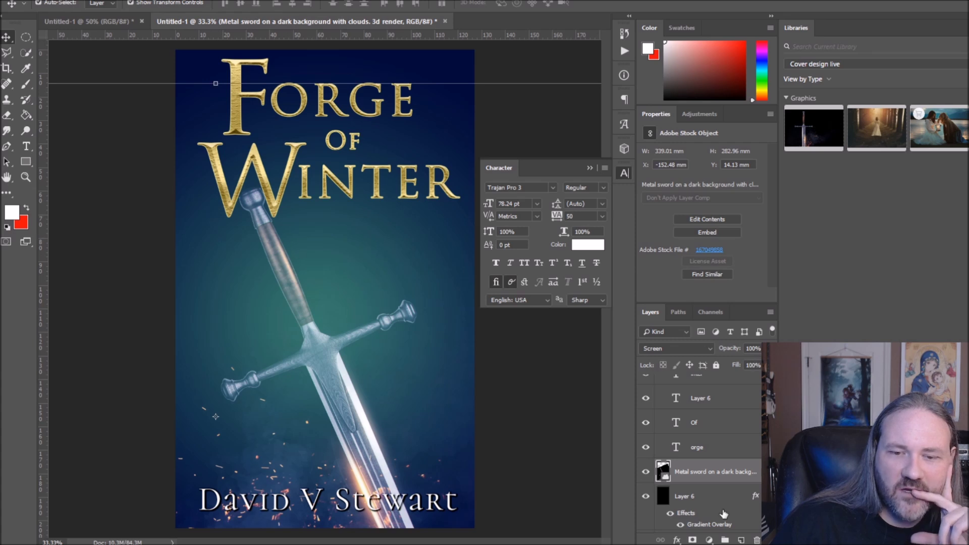
pyautogui.click(677, 540)
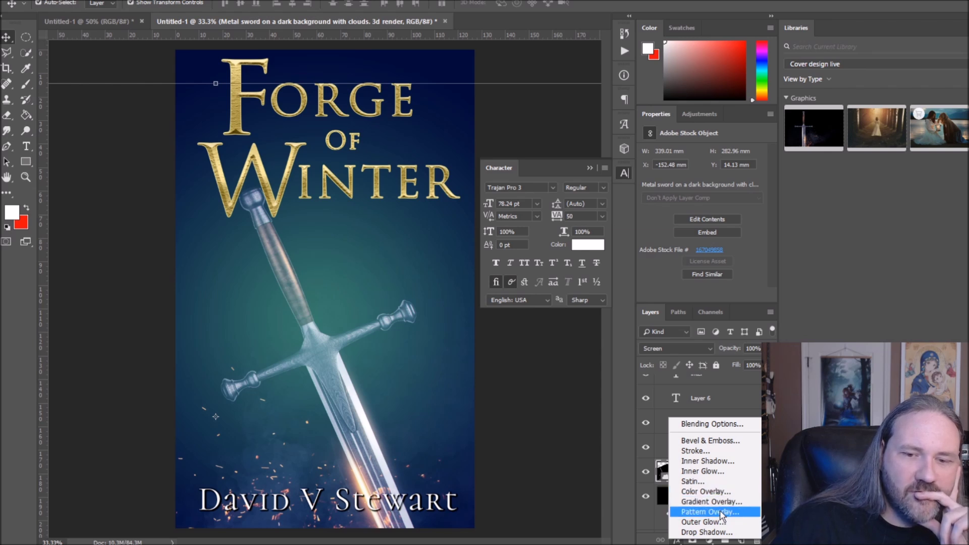
pyautogui.click(704, 472)
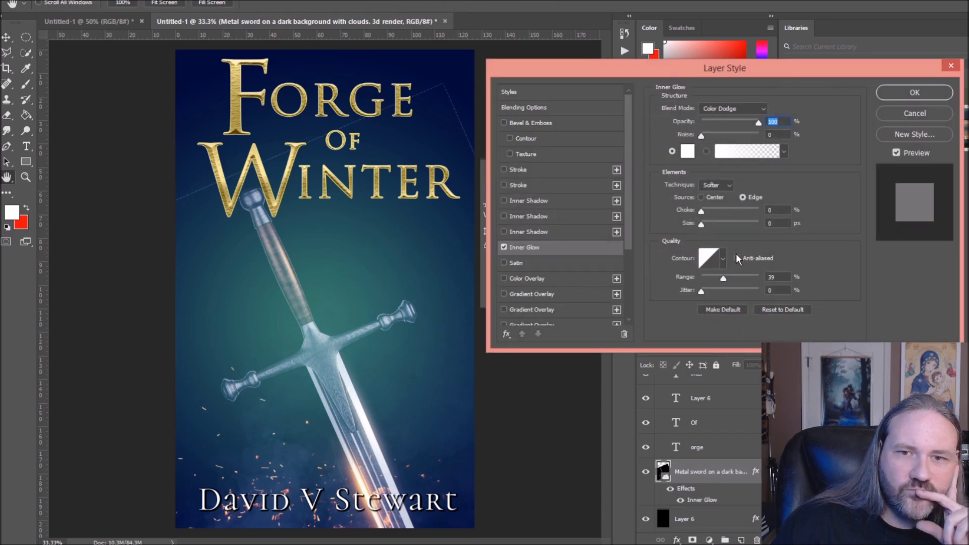
pyautogui.click(743, 109)
pyautogui.scroll(2, 742, 119)
pyautogui.click(735, 120)
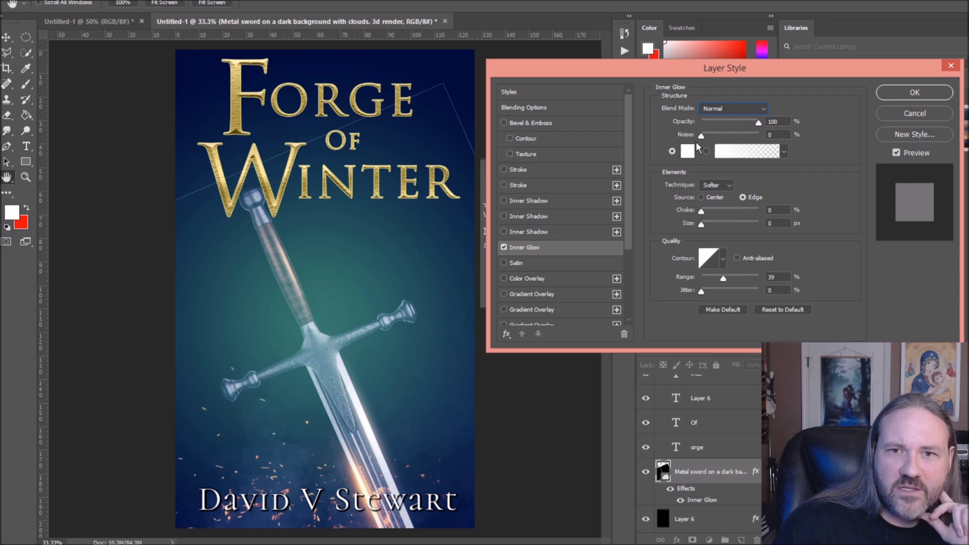
pyautogui.click(504, 247)
pyautogui.click(504, 216)
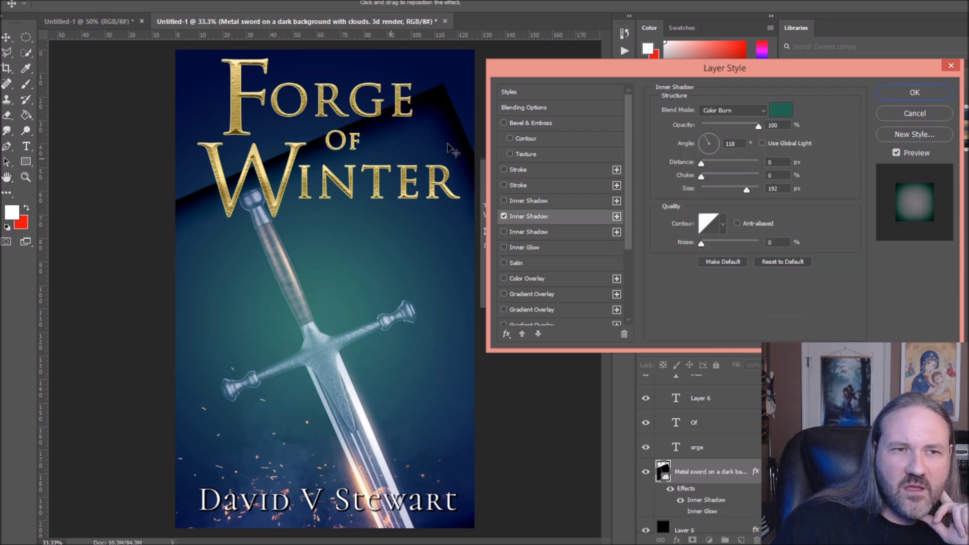
pyautogui.click(504, 217)
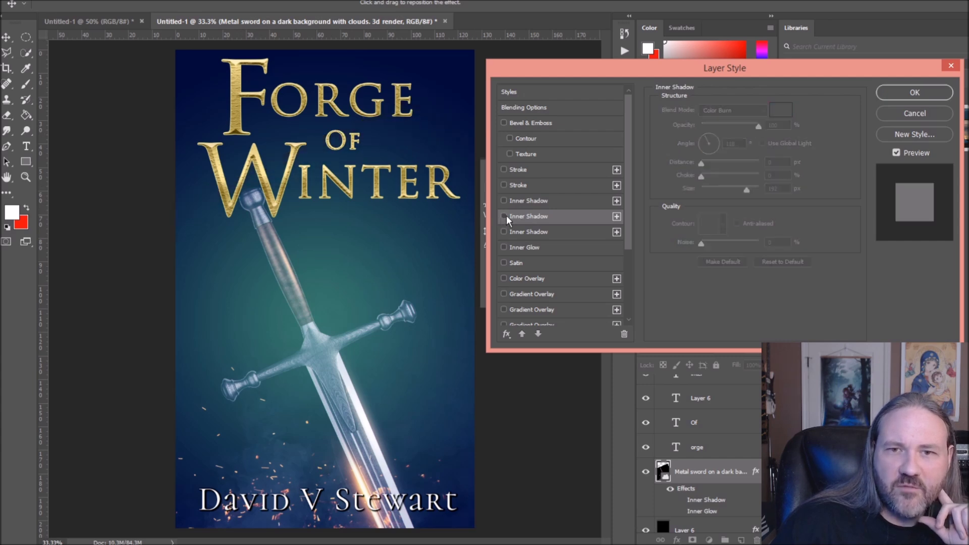
pyautogui.click(915, 92)
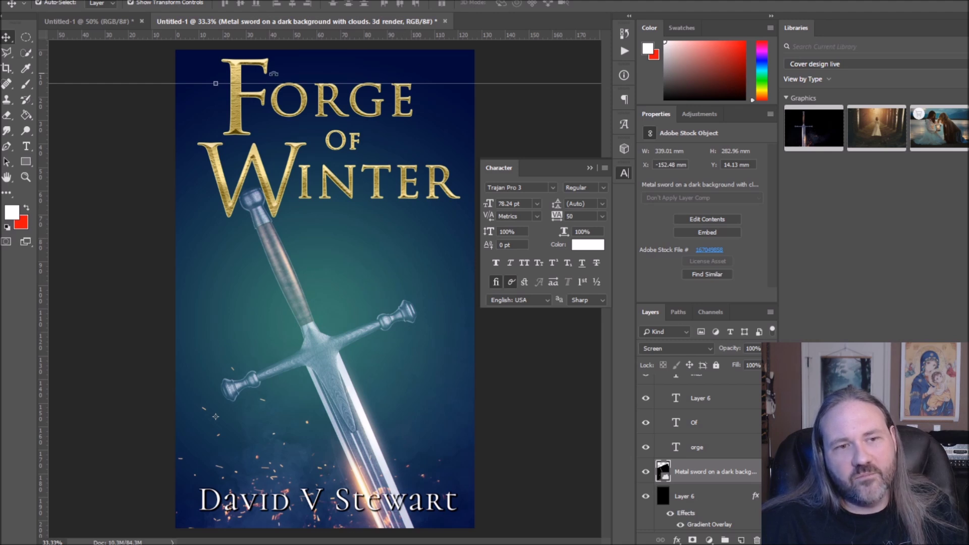
# - Preview the Color Dodge, Darken and Overlay blend modes on the sword layer, and return it to Screen
pyautogui.click(675, 347)
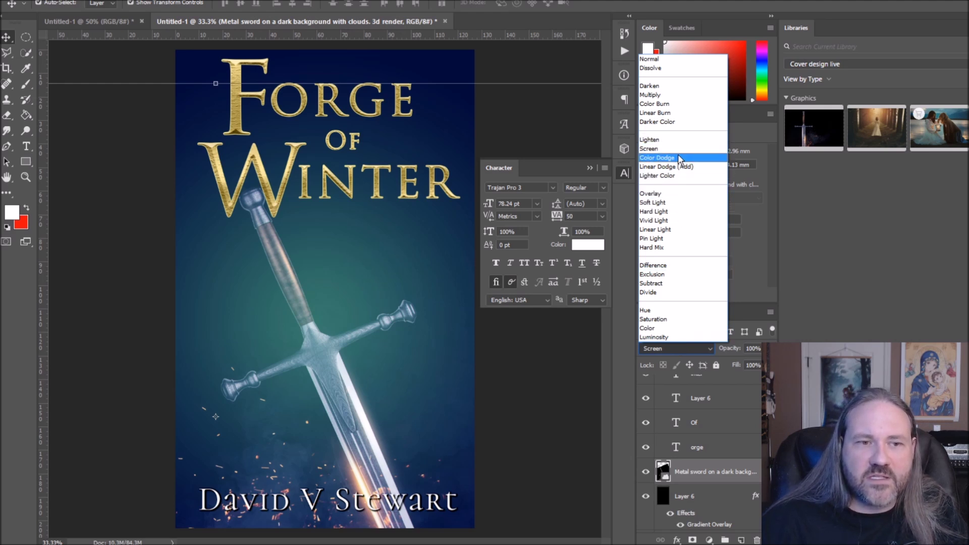
pyautogui.click(677, 157)
pyautogui.click(689, 350)
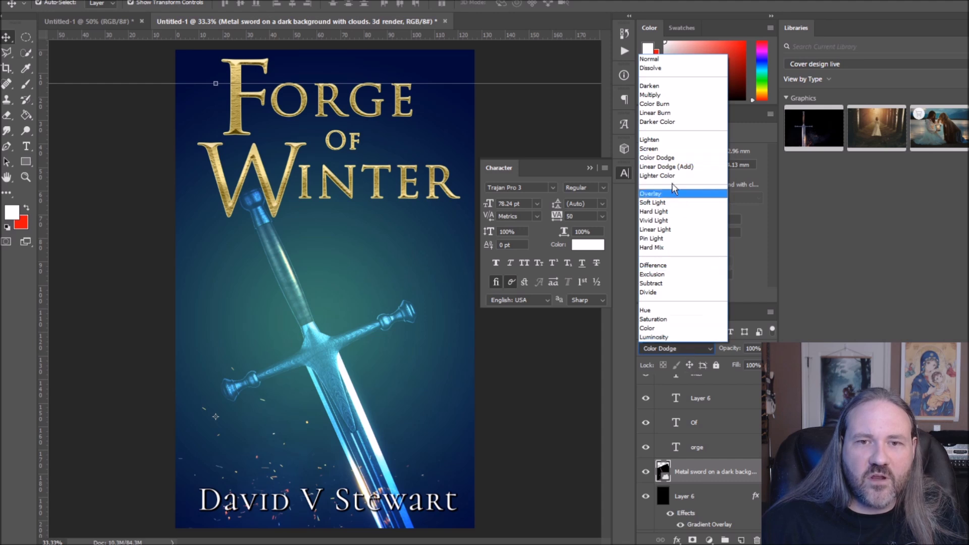
pyautogui.click(665, 86)
pyautogui.click(679, 344)
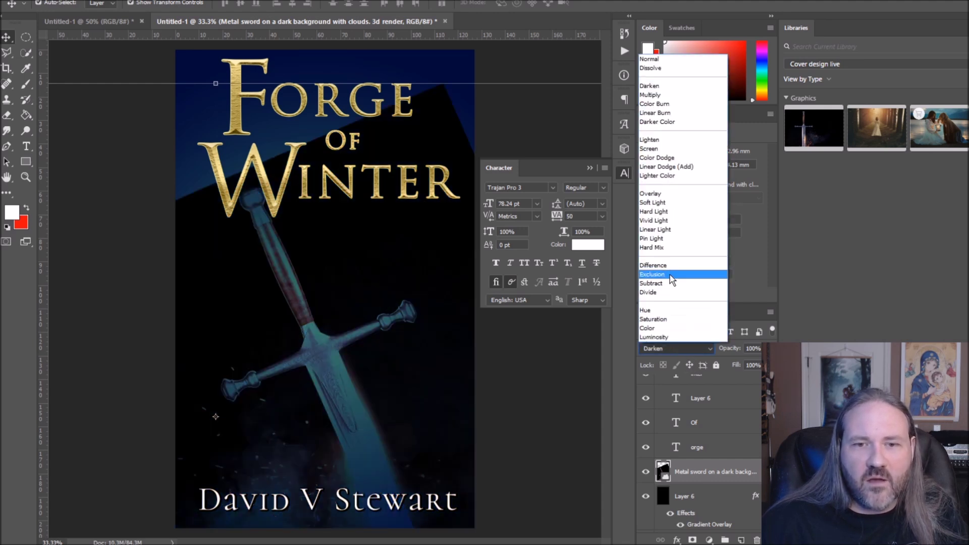
pyautogui.click(656, 194)
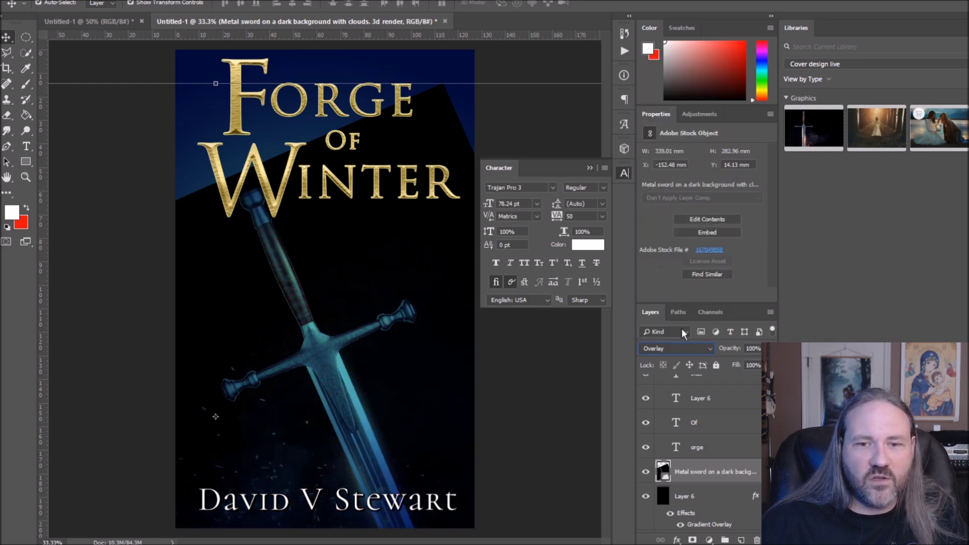
pyautogui.click(684, 349)
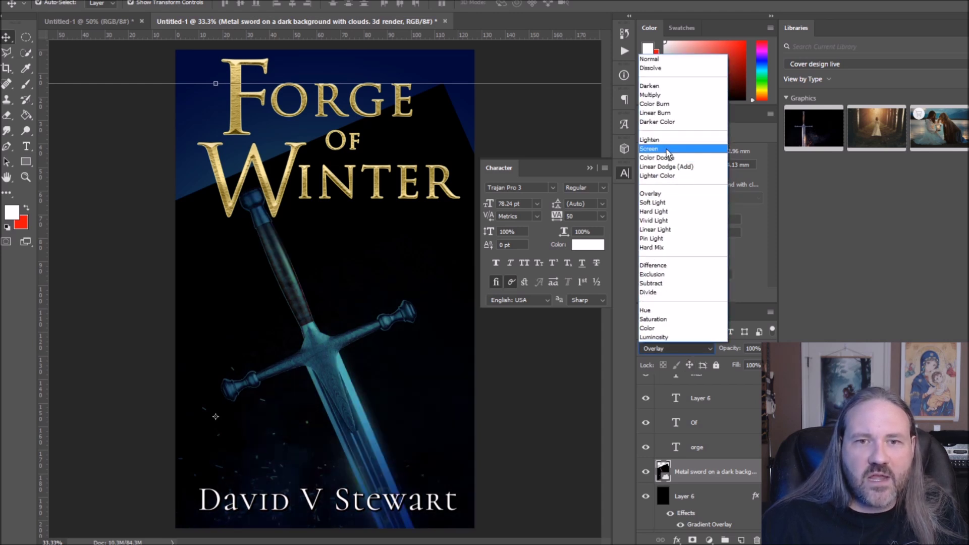
pyautogui.click(668, 150)
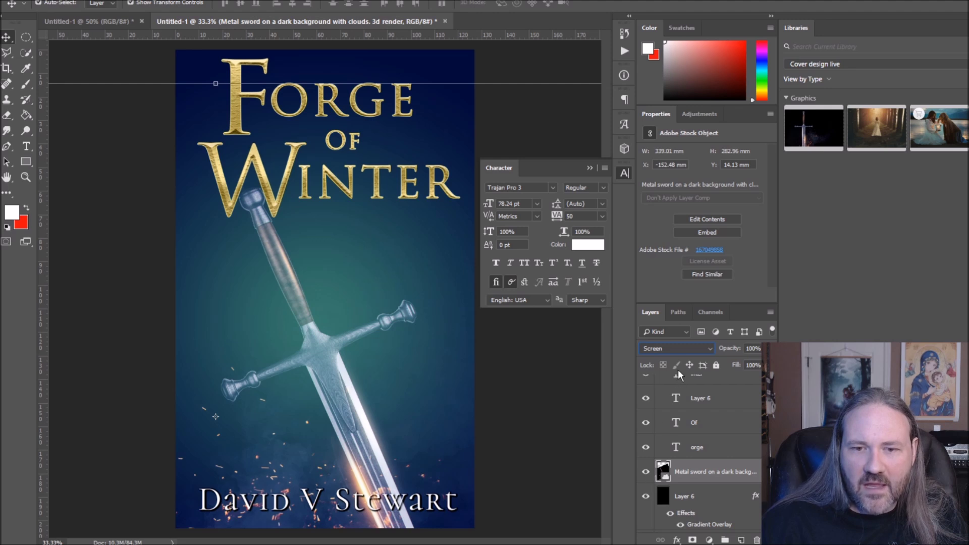
# - Set the sword layer's blend mode to Normal
pyautogui.click(673, 346)
pyautogui.press('Escape')
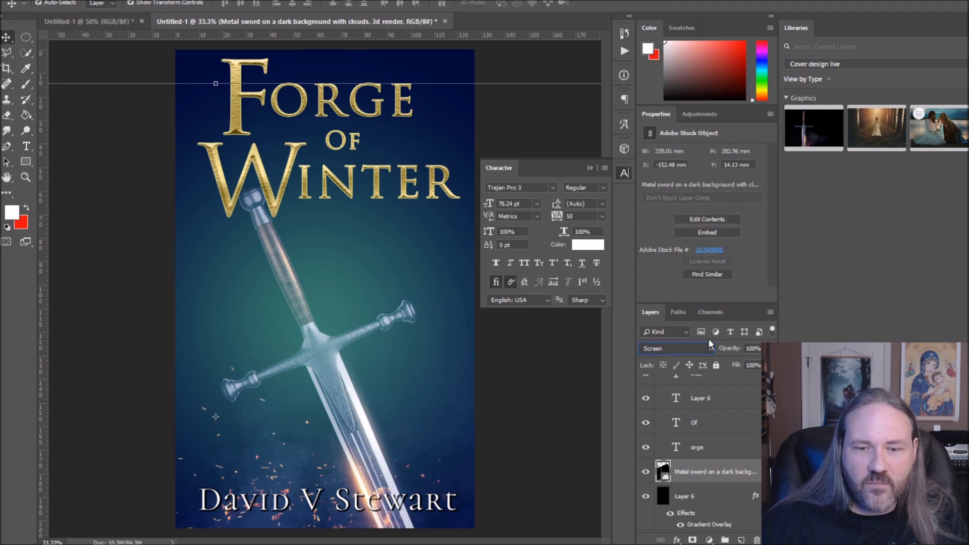
pyautogui.click(667, 349)
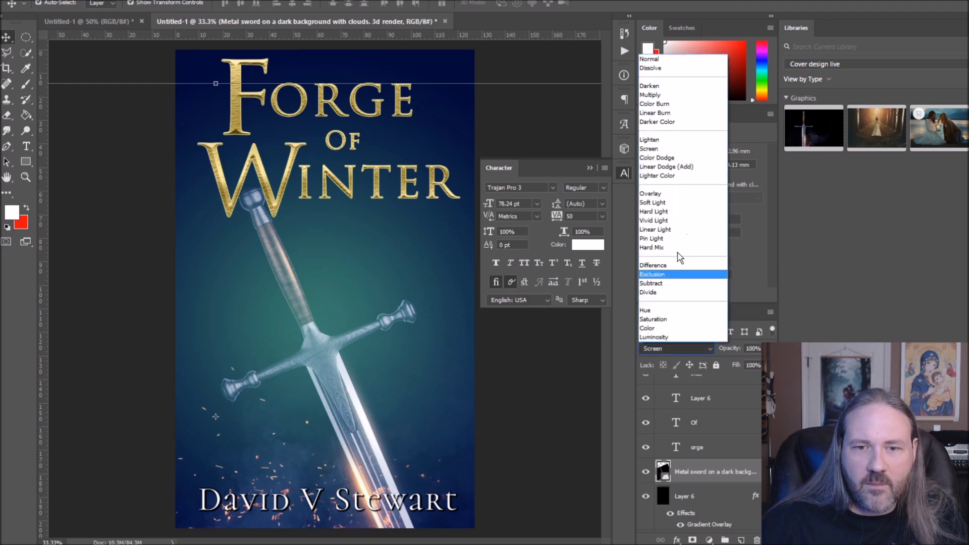
pyautogui.click(676, 61)
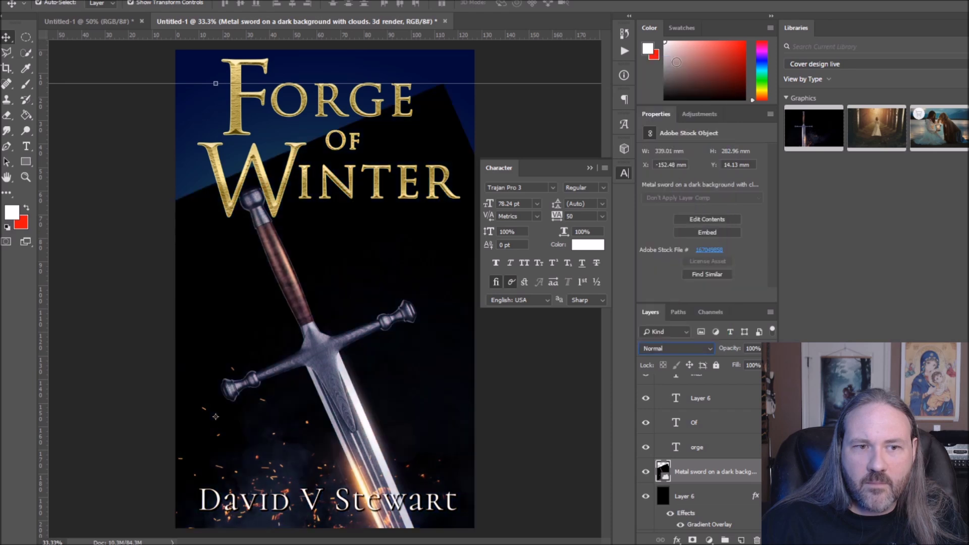
# - Try the Gray Blend If sliders for this layer and the underlying layer in the sword layer's Blending Options, and discard the changes
pyautogui.rightClick(715, 469)
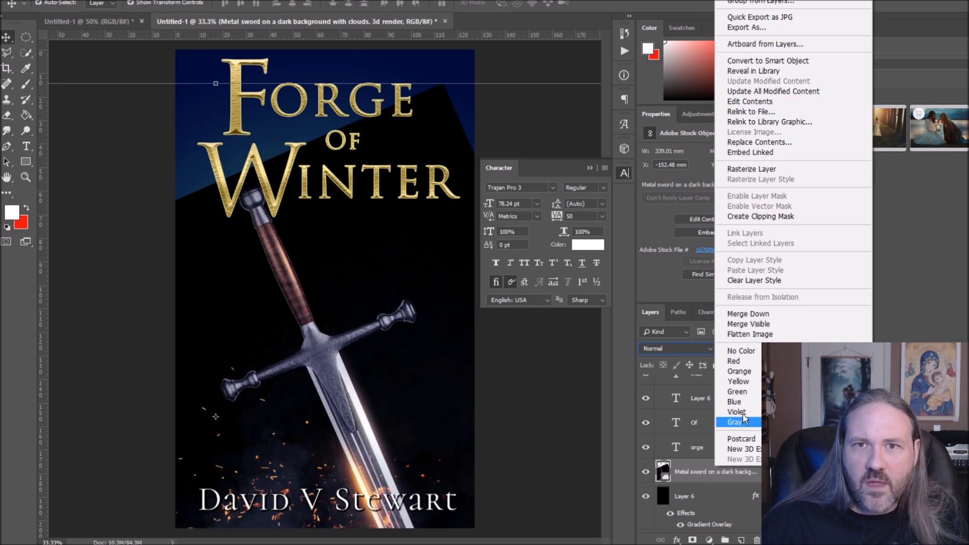
pyautogui.click(747, 2)
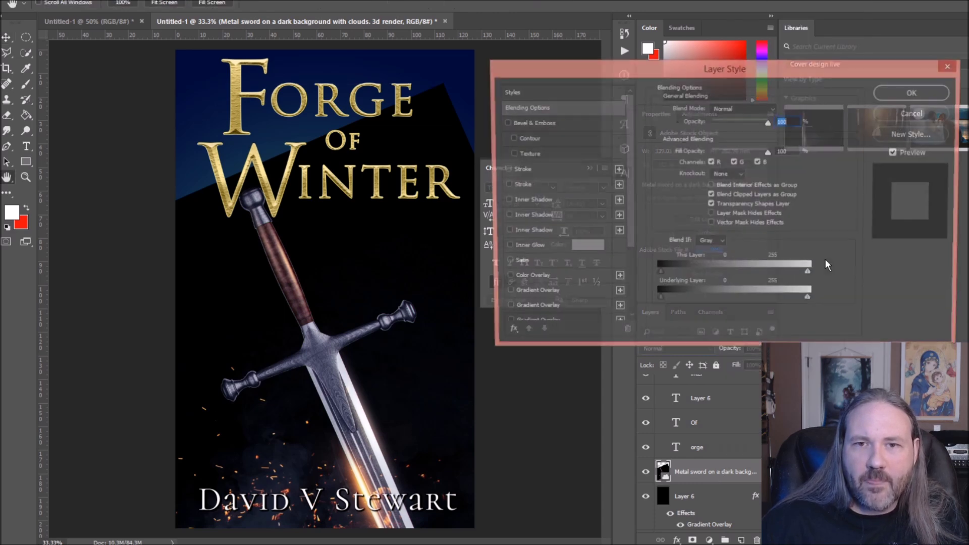
pyautogui.moveTo(704, 68); pyautogui.dragTo(540, 26)
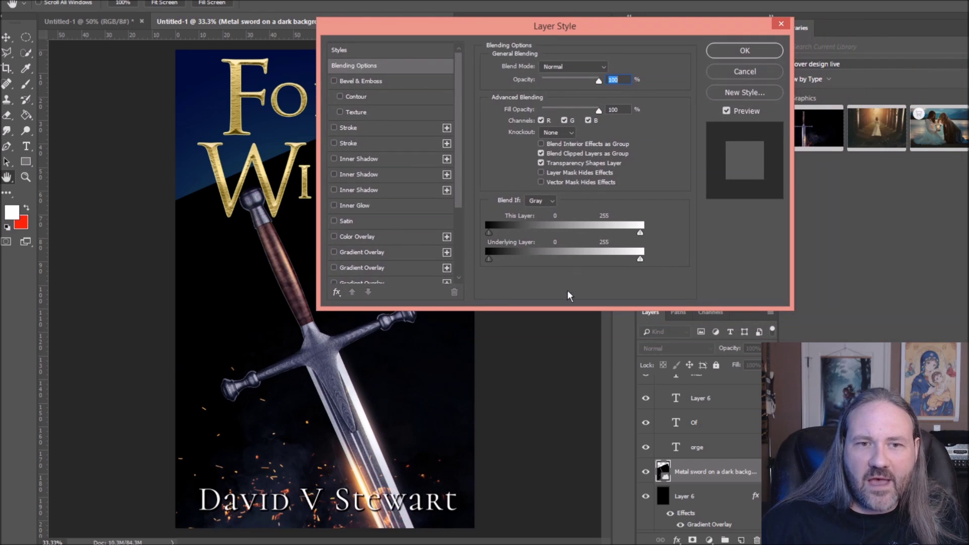
pyautogui.click(547, 202)
pyautogui.click(543, 212)
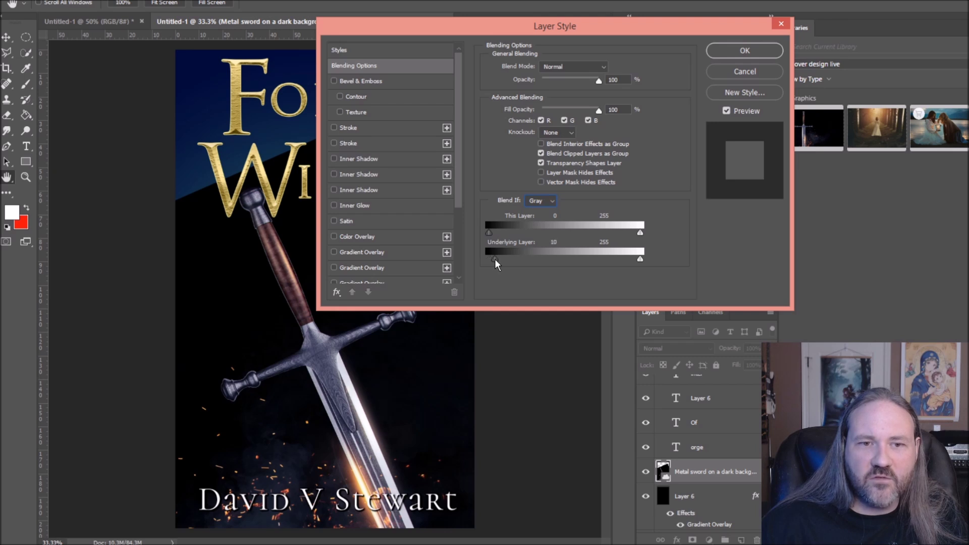
pyautogui.moveTo(487, 232)
pyautogui.mouseDown()
pyautogui.moveTo(526, 231)
pyautogui.moveTo(487, 232)
pyautogui.mouseUp()
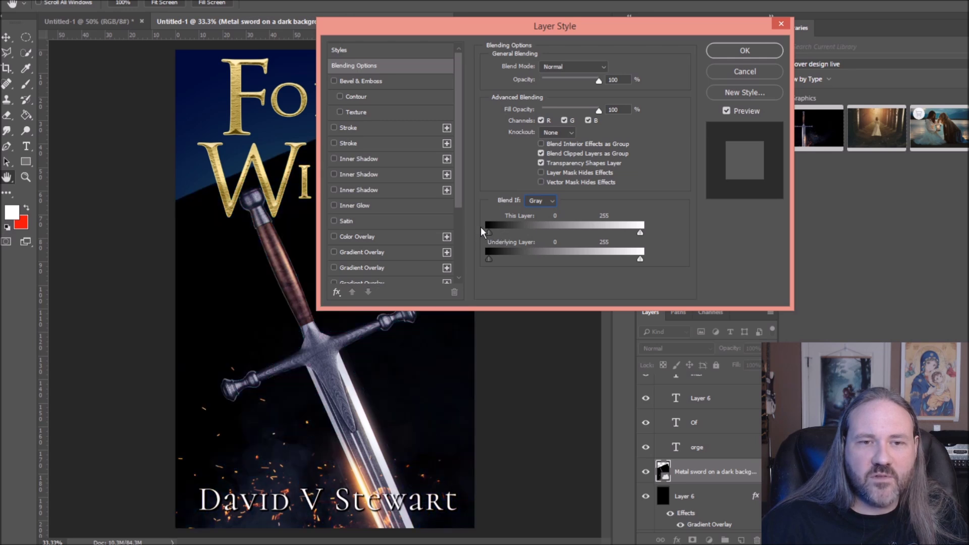
pyautogui.click(536, 202)
pyautogui.click(534, 208)
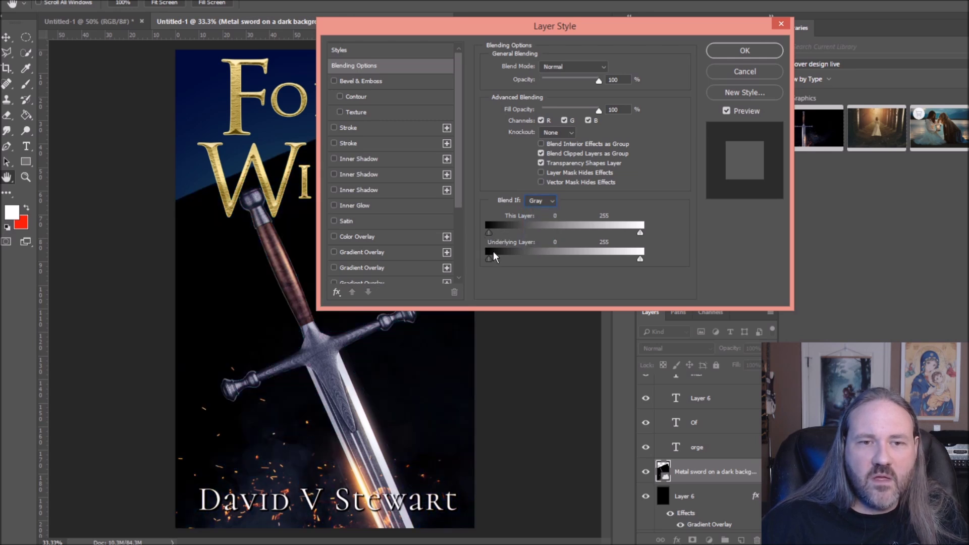
pyautogui.moveTo(640, 233)
pyautogui.mouseDown()
pyautogui.moveTo(630, 233)
pyautogui.moveTo(648, 239)
pyautogui.mouseUp()
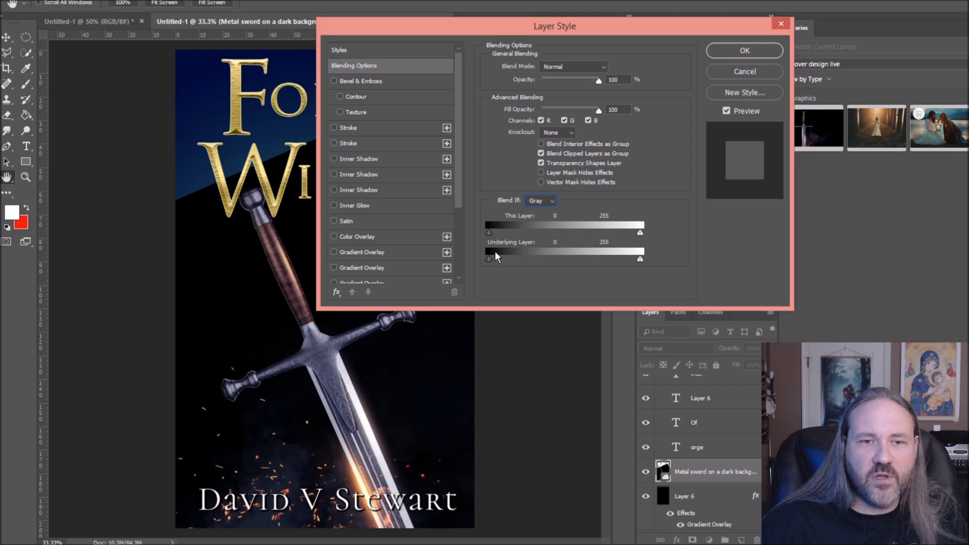
pyautogui.moveTo(489, 233); pyautogui.dragTo(425, 237)
pyautogui.click(745, 76)
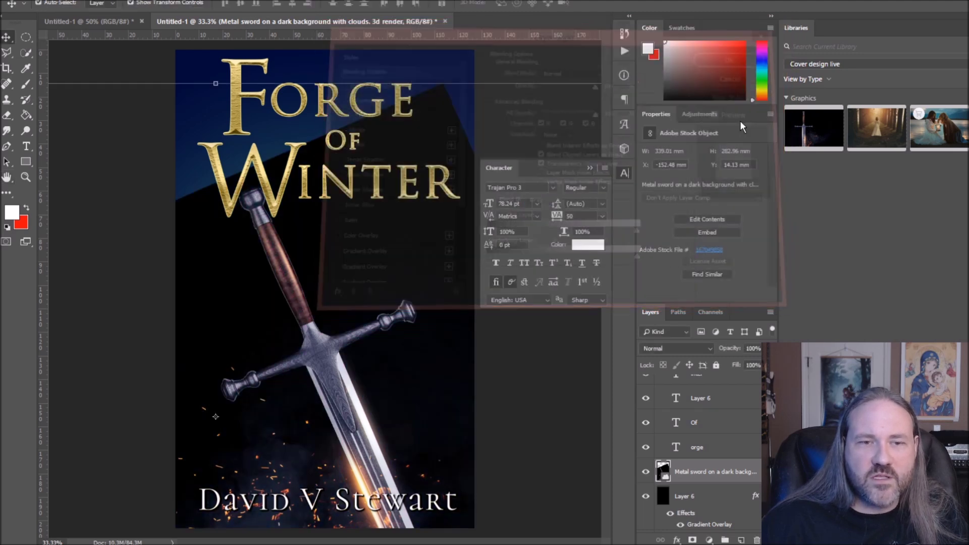
# - Hide the gradient layer below the sword and give the title group a red Drop Shadow with distance 2 px, spread 9% and size 40 px
pyautogui.click(646, 496)
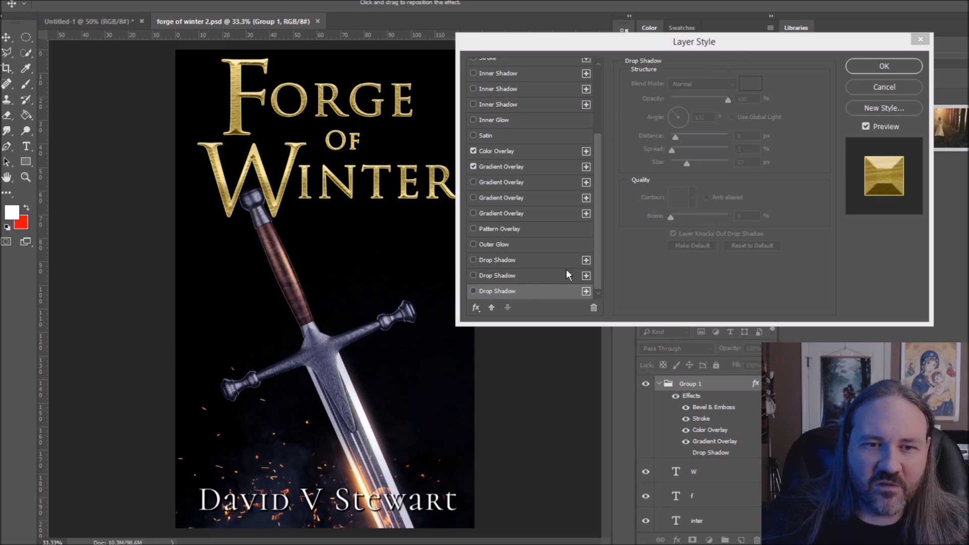
pyautogui.click(473, 291)
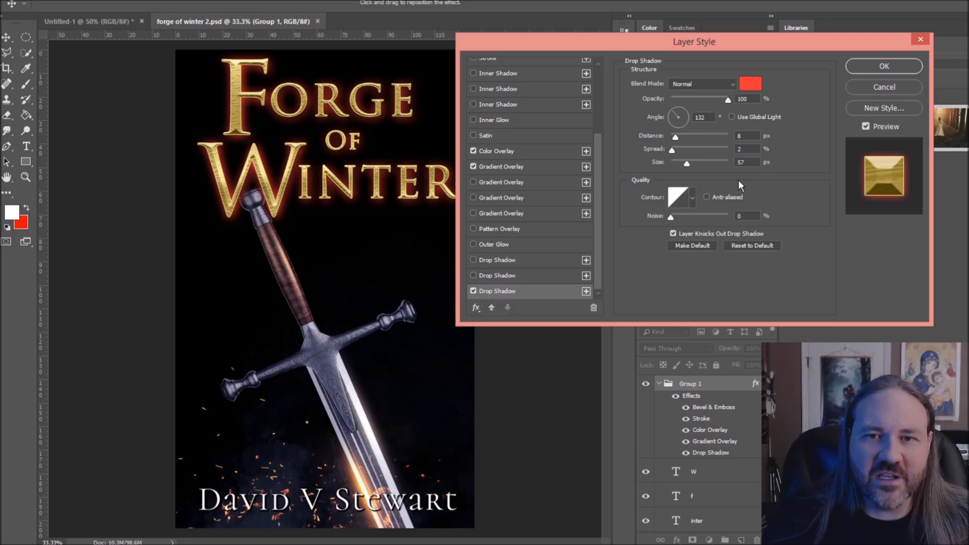
pyautogui.moveTo(687, 164)
pyautogui.mouseDown()
pyautogui.moveTo(704, 166)
pyautogui.moveTo(679, 164)
pyautogui.moveTo(675, 153)
pyautogui.mouseUp()
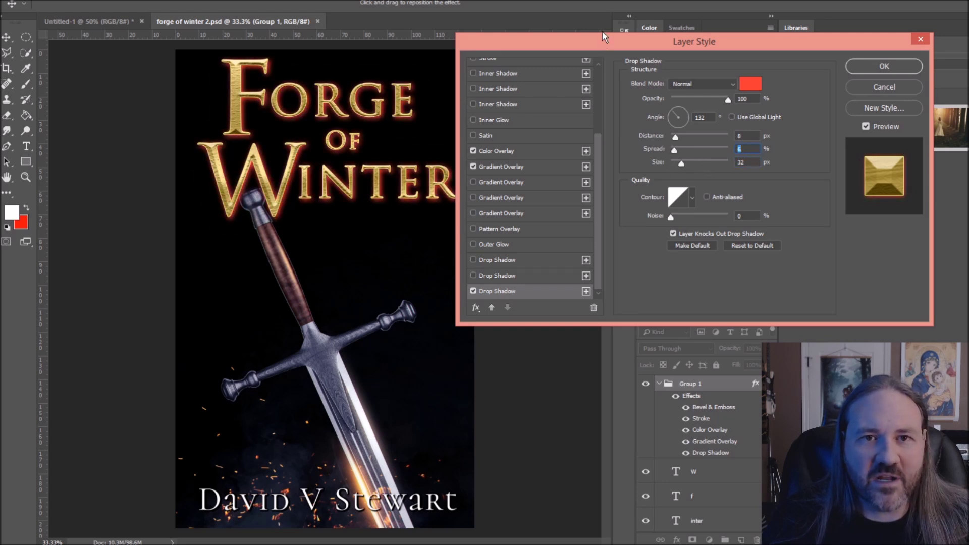
pyautogui.moveTo(600, 41); pyautogui.dragTo(690, 43)
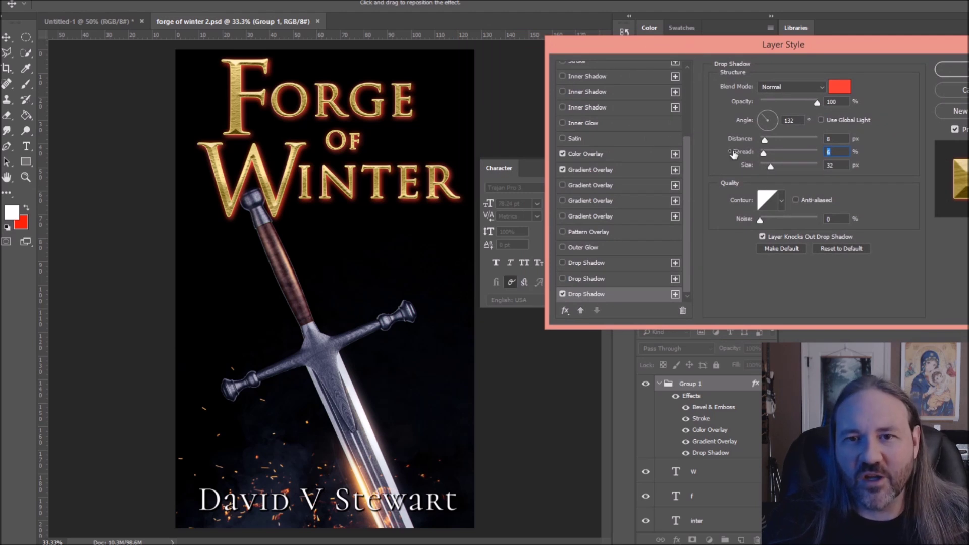
pyautogui.moveTo(766, 139); pyautogui.dragTo(753, 139)
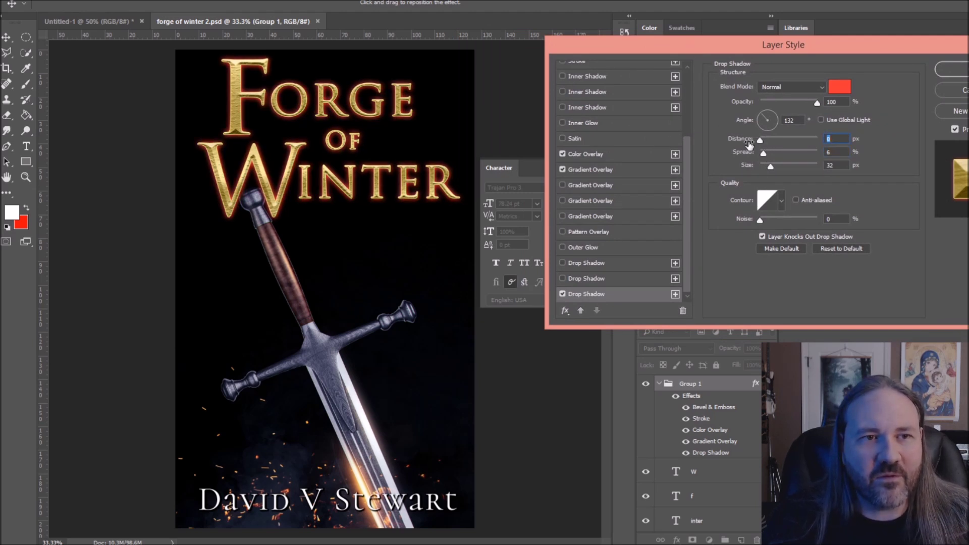
pyautogui.moveTo(759, 139); pyautogui.dragTo(773, 163)
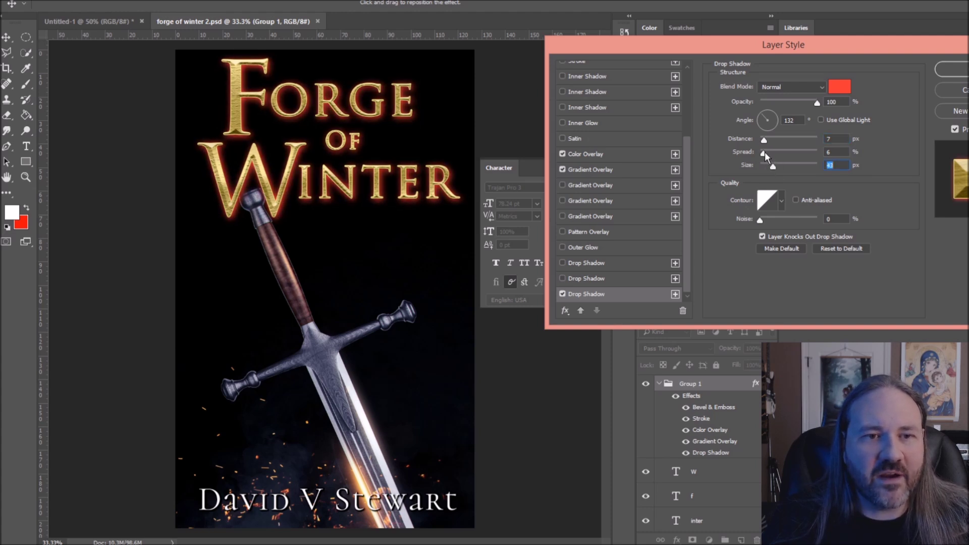
pyautogui.moveTo(770, 165); pyautogui.dragTo(762, 139)
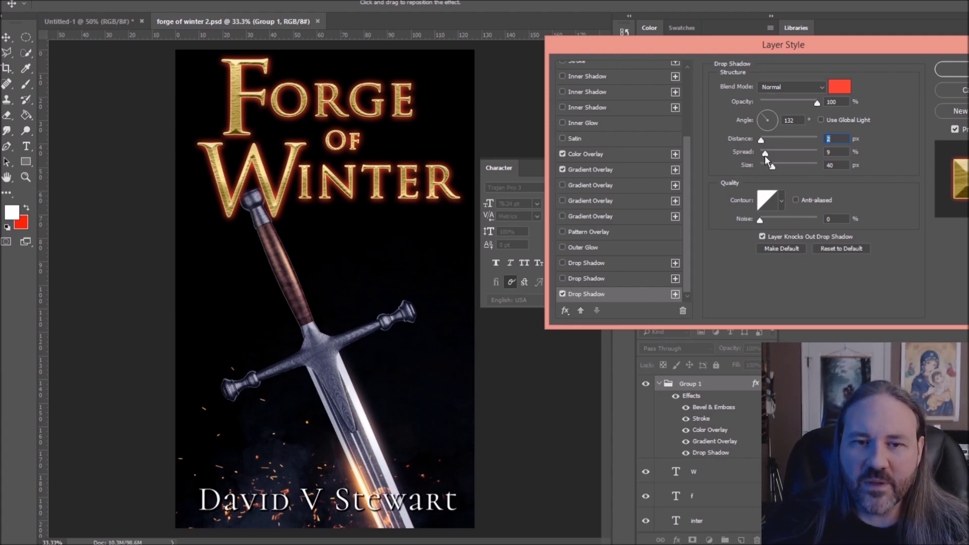
# - Add a second Drop Shadow to the title group in orange f87e35 with opacity 68% and size 76 px
pyautogui.click(675, 294)
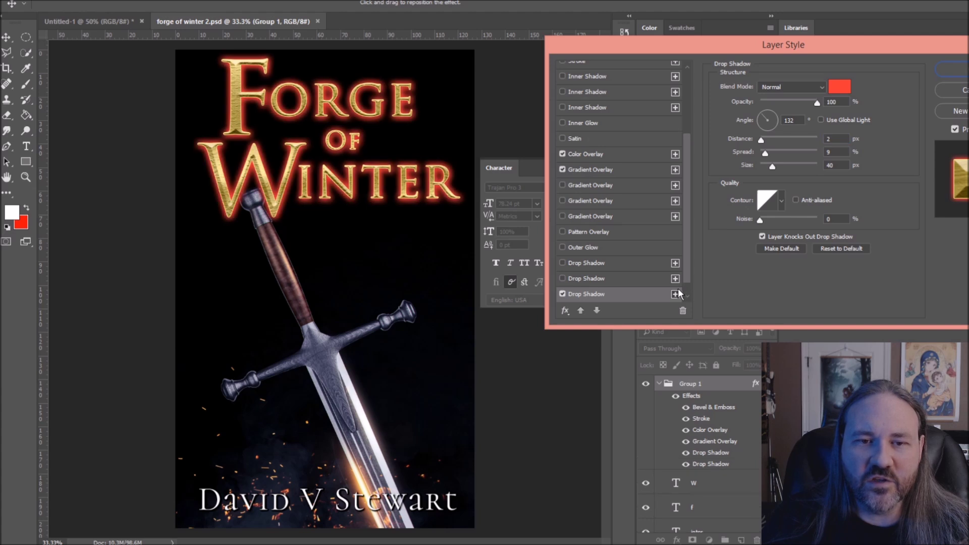
pyautogui.click(592, 294)
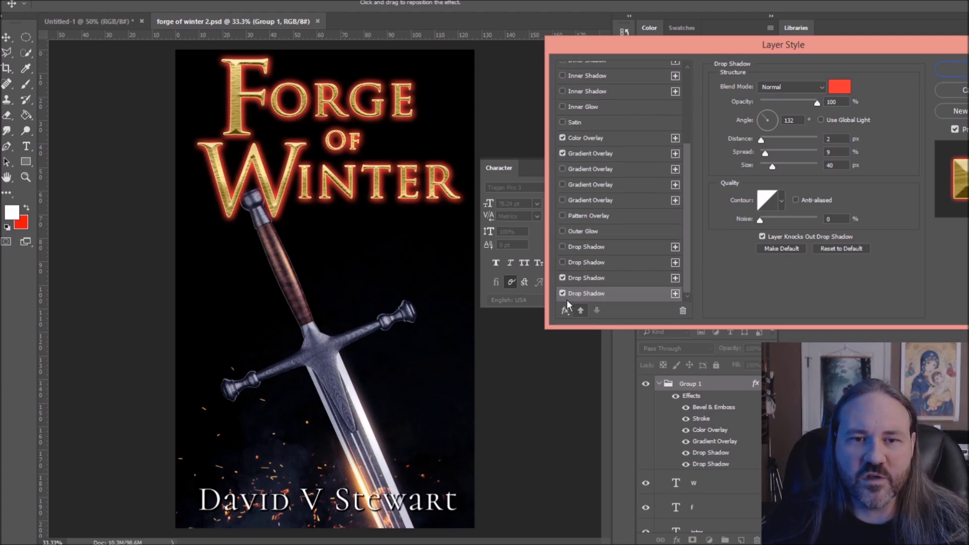
pyautogui.click(839, 86)
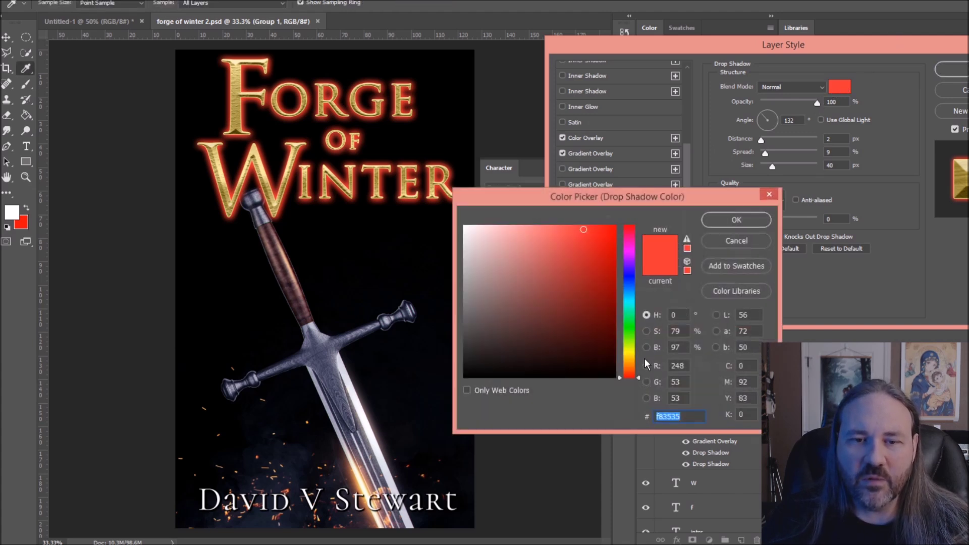
pyautogui.moveTo(633, 367); pyautogui.dragTo(633, 365)
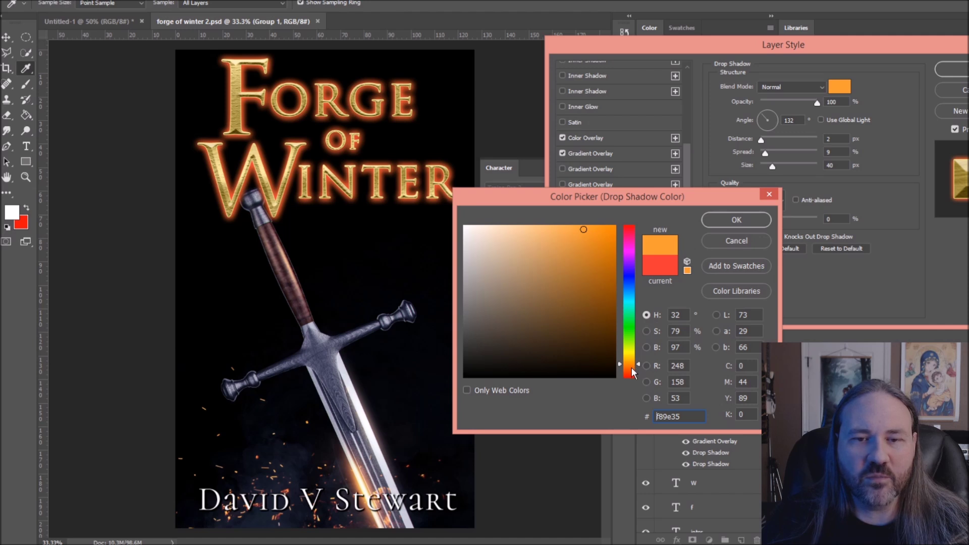
pyautogui.moveTo(631, 369); pyautogui.dragTo(632, 368)
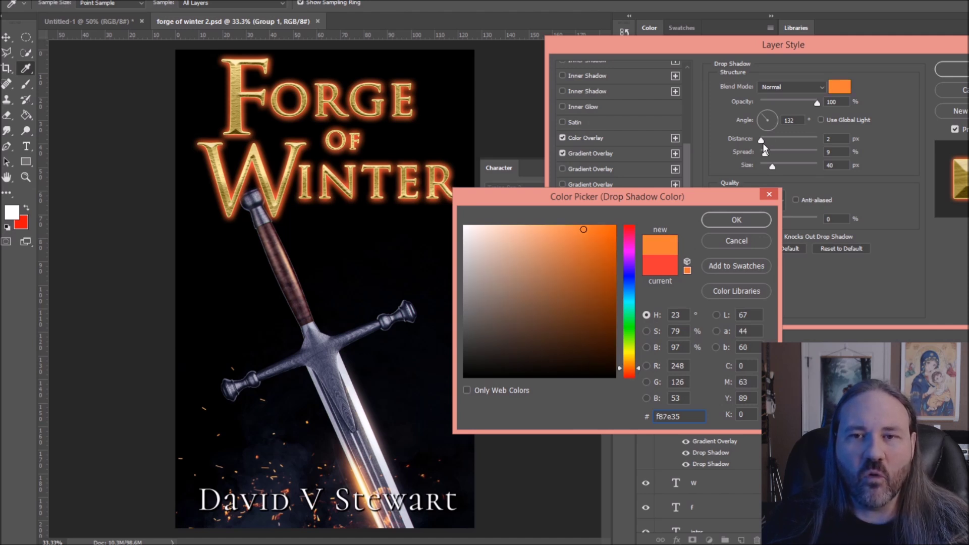
pyautogui.click(737, 220)
pyautogui.click(798, 101)
pyautogui.moveTo(773, 165); pyautogui.dragTo(780, 165)
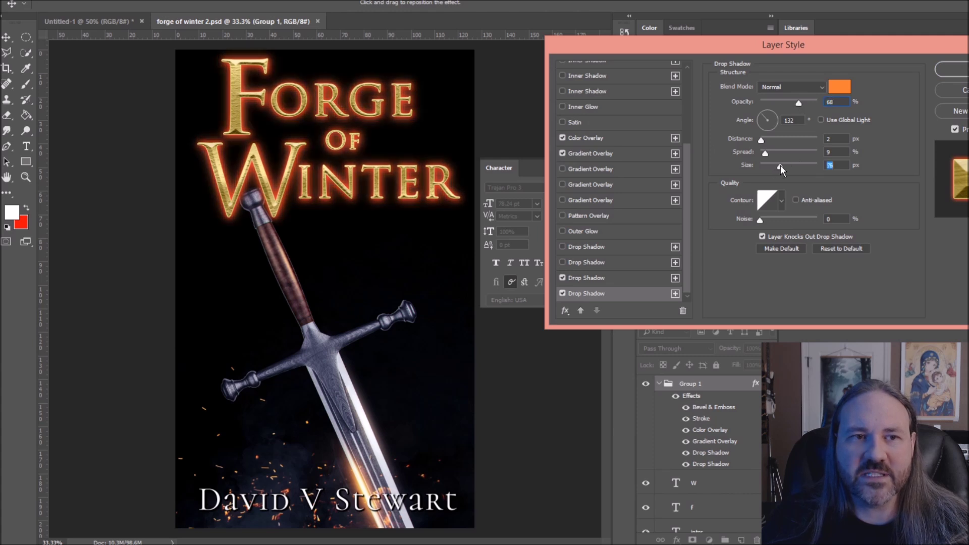
# - Set the red Drop Shadow's size to 29 px and the orange one's opacity to 58%, apply the styles, and deselect the title group
pyautogui.click(635, 283)
pyautogui.moveTo(774, 167); pyautogui.dragTo(770, 166)
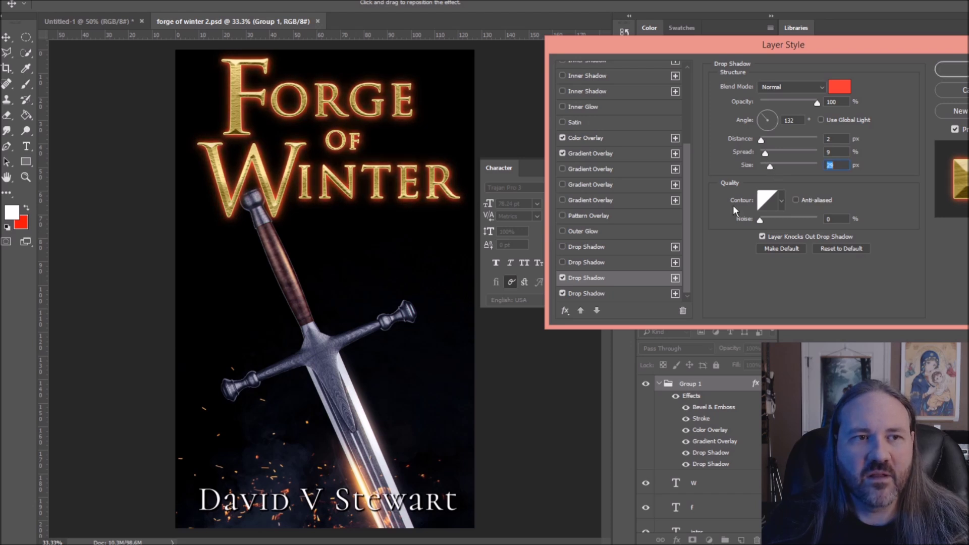
pyautogui.click(626, 297)
pyautogui.moveTo(790, 102)
pyautogui.mouseDown()
pyautogui.moveTo(815, 105)
pyautogui.moveTo(794, 101)
pyautogui.mouseUp()
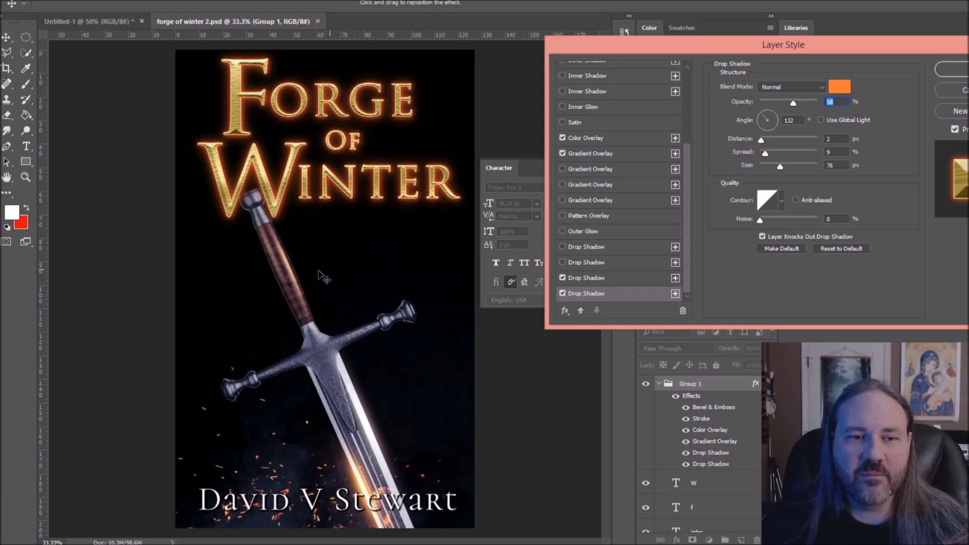
pyautogui.press('Return')
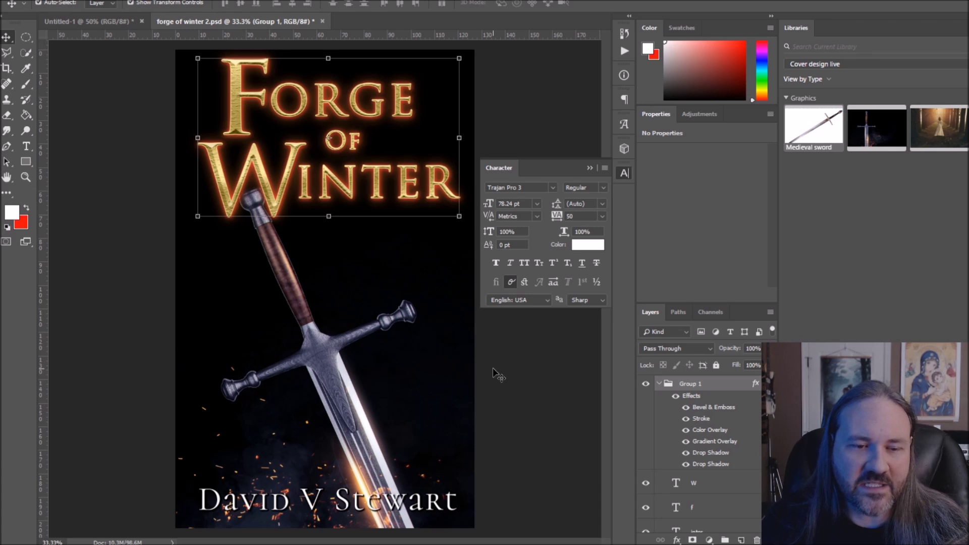
pyautogui.click(484, 96)
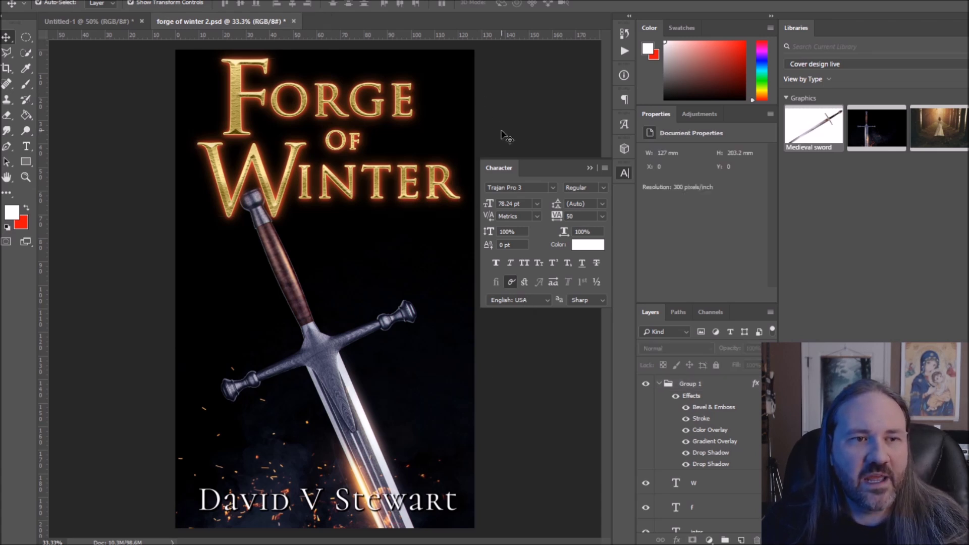